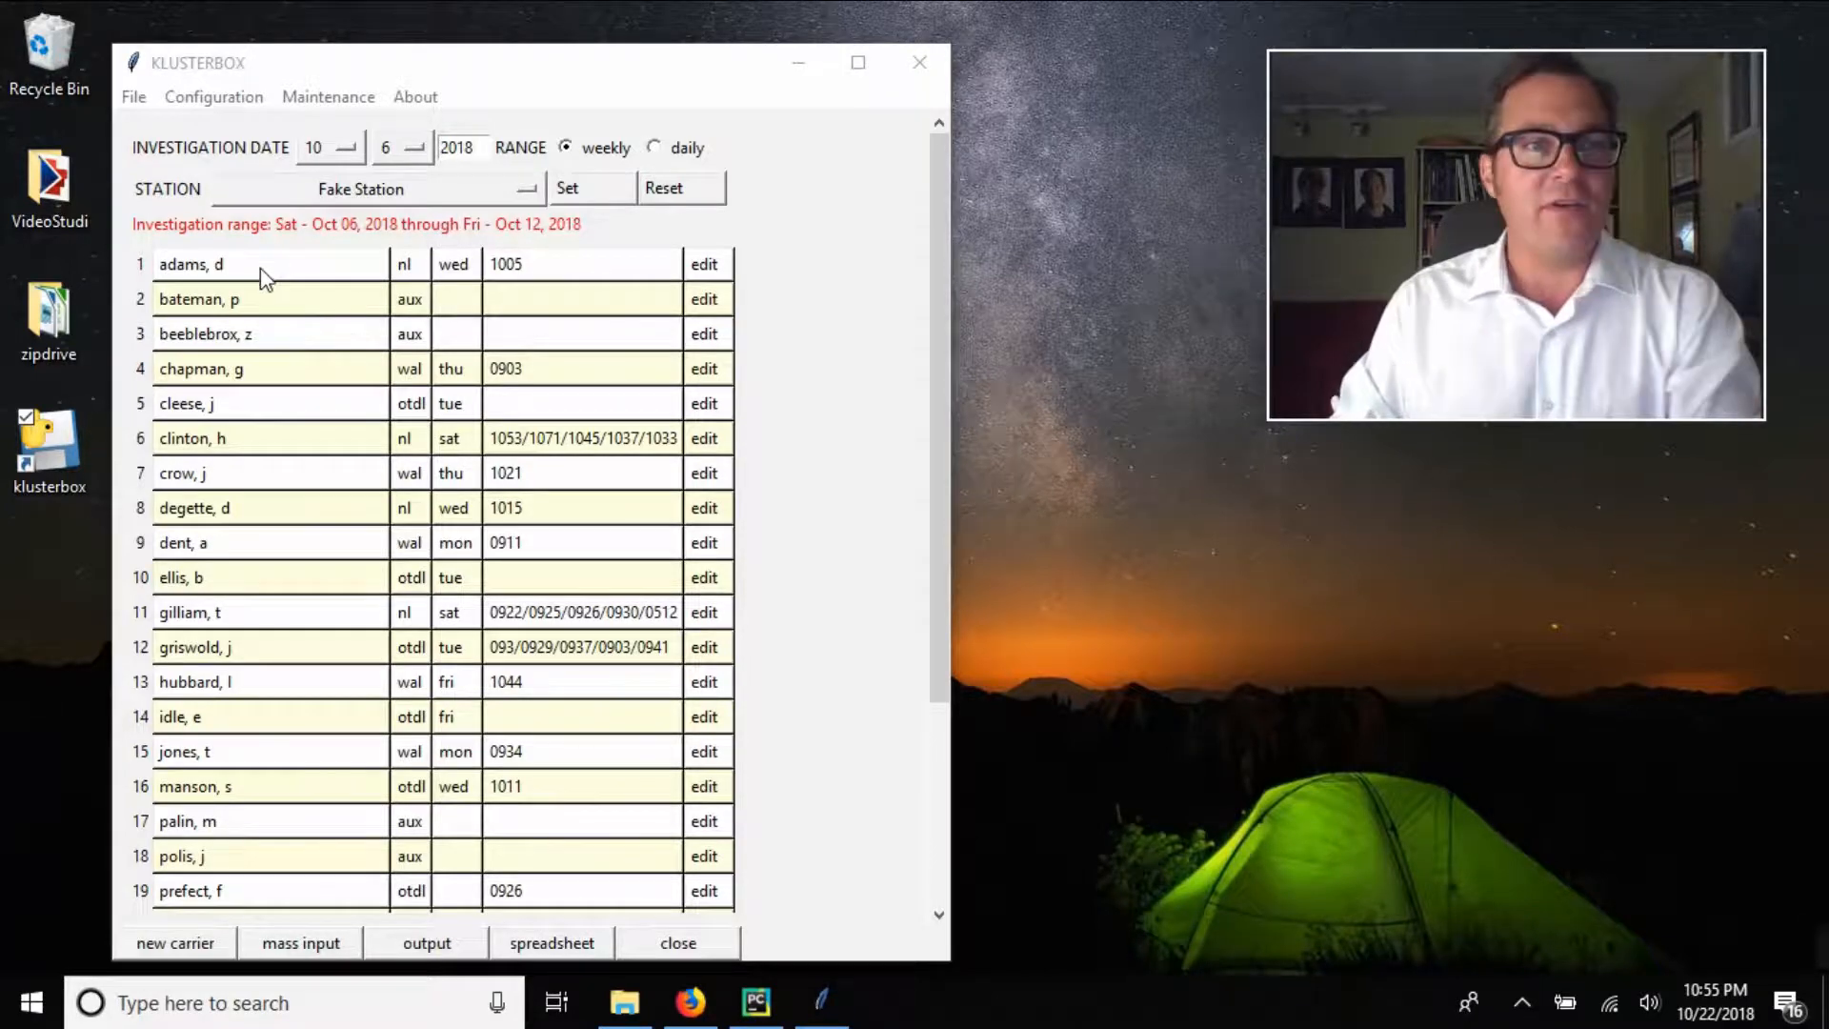
Look through the full carrier list for Fake Station, including list statuses, days off and routes
scroll(256, 369, down, 3)
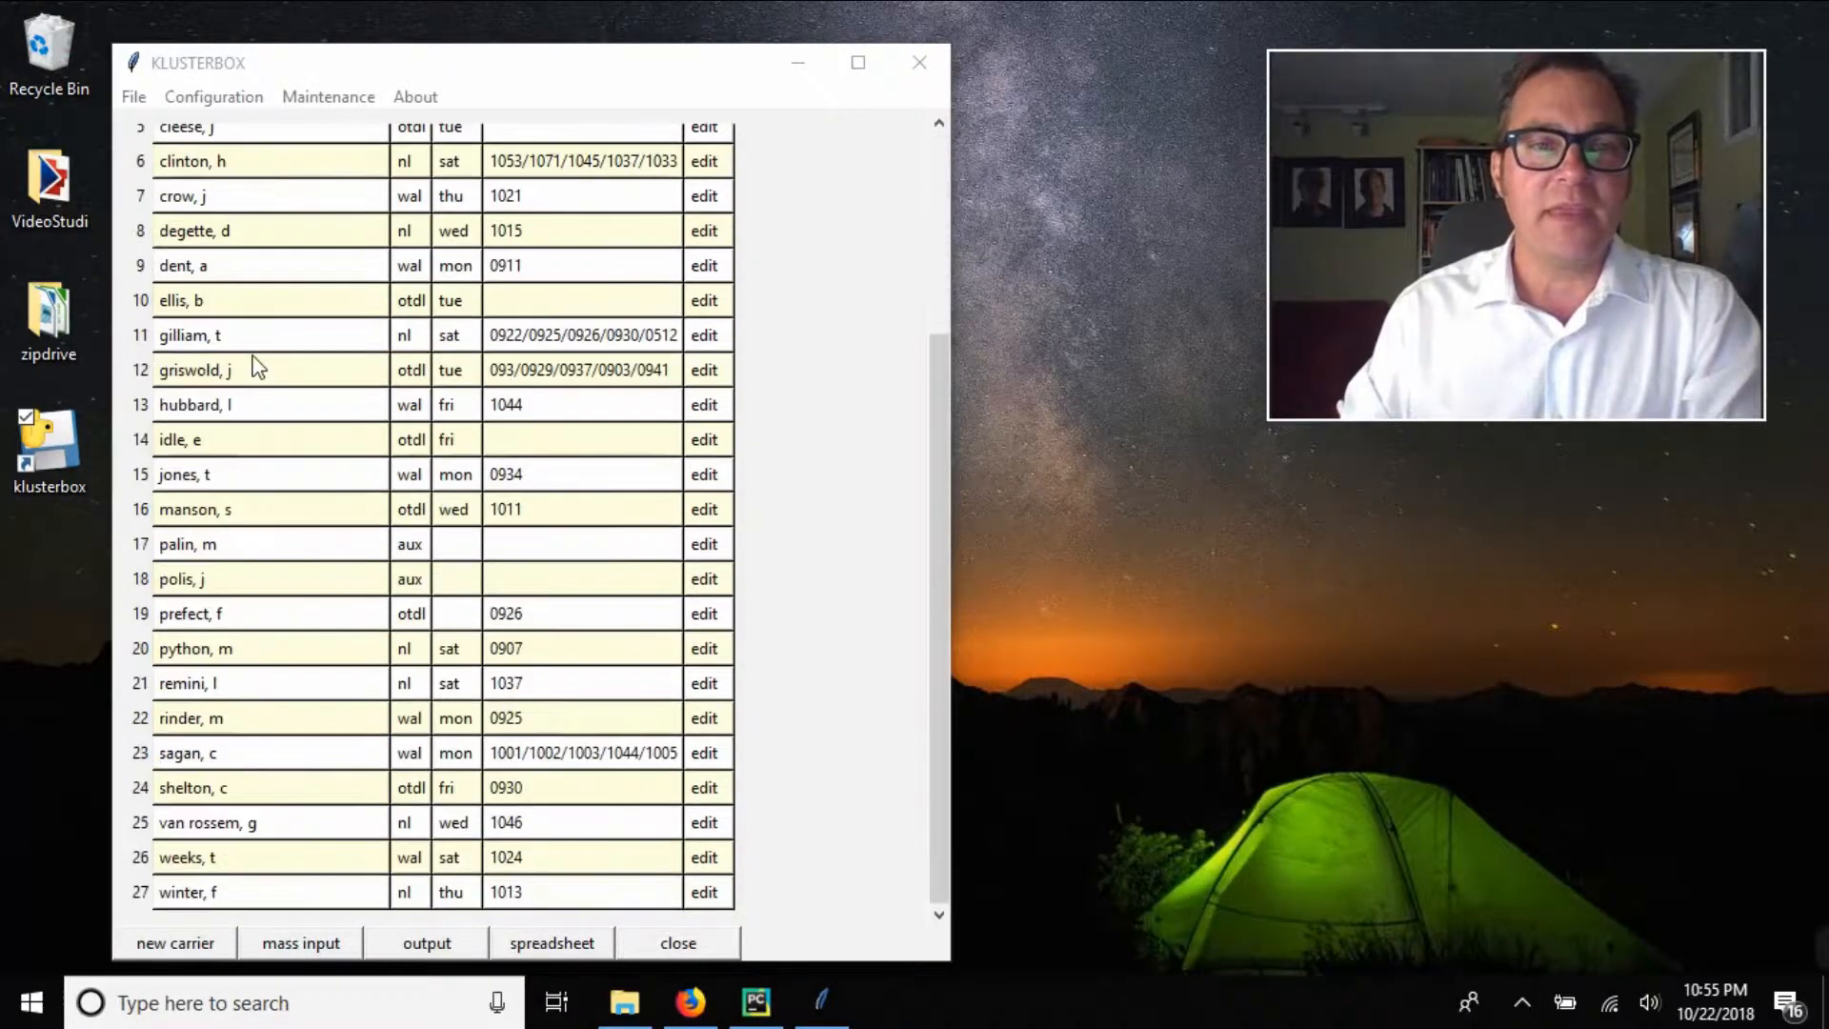
scroll(262, 368, up, 3)
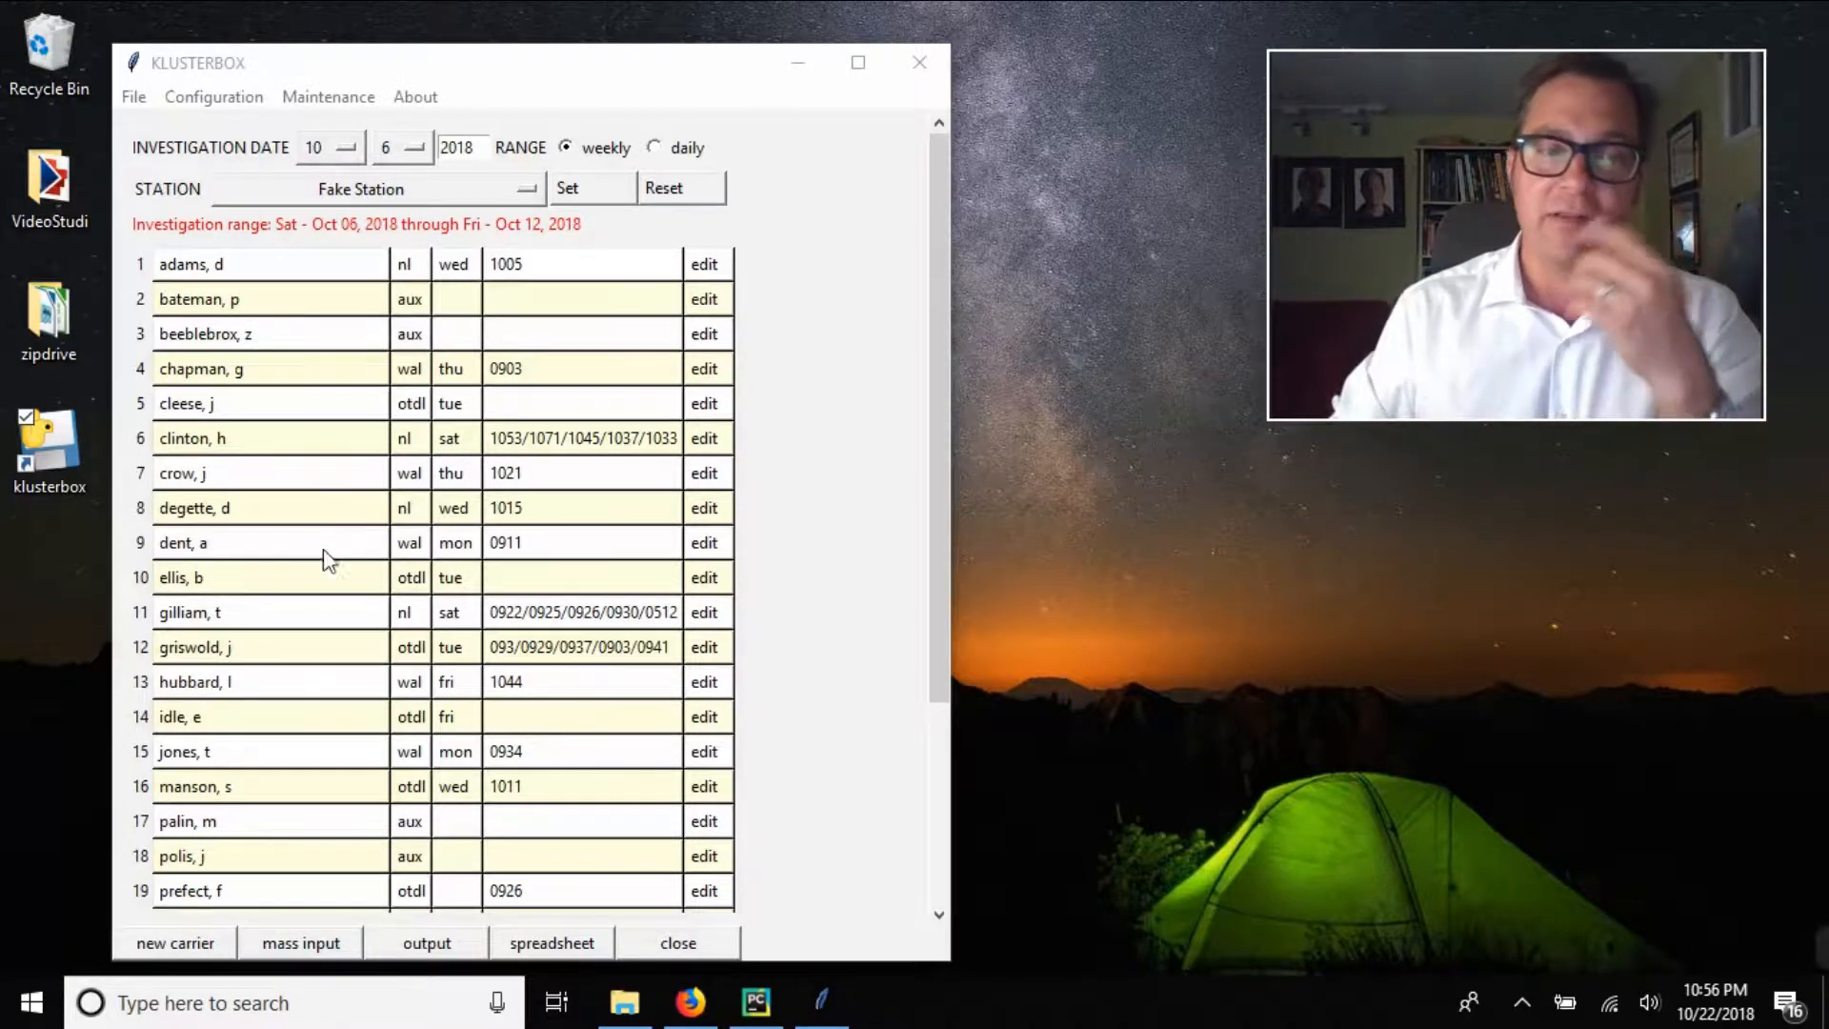
scroll(351, 462, down, 4)
scroll(360, 522, up, 4)
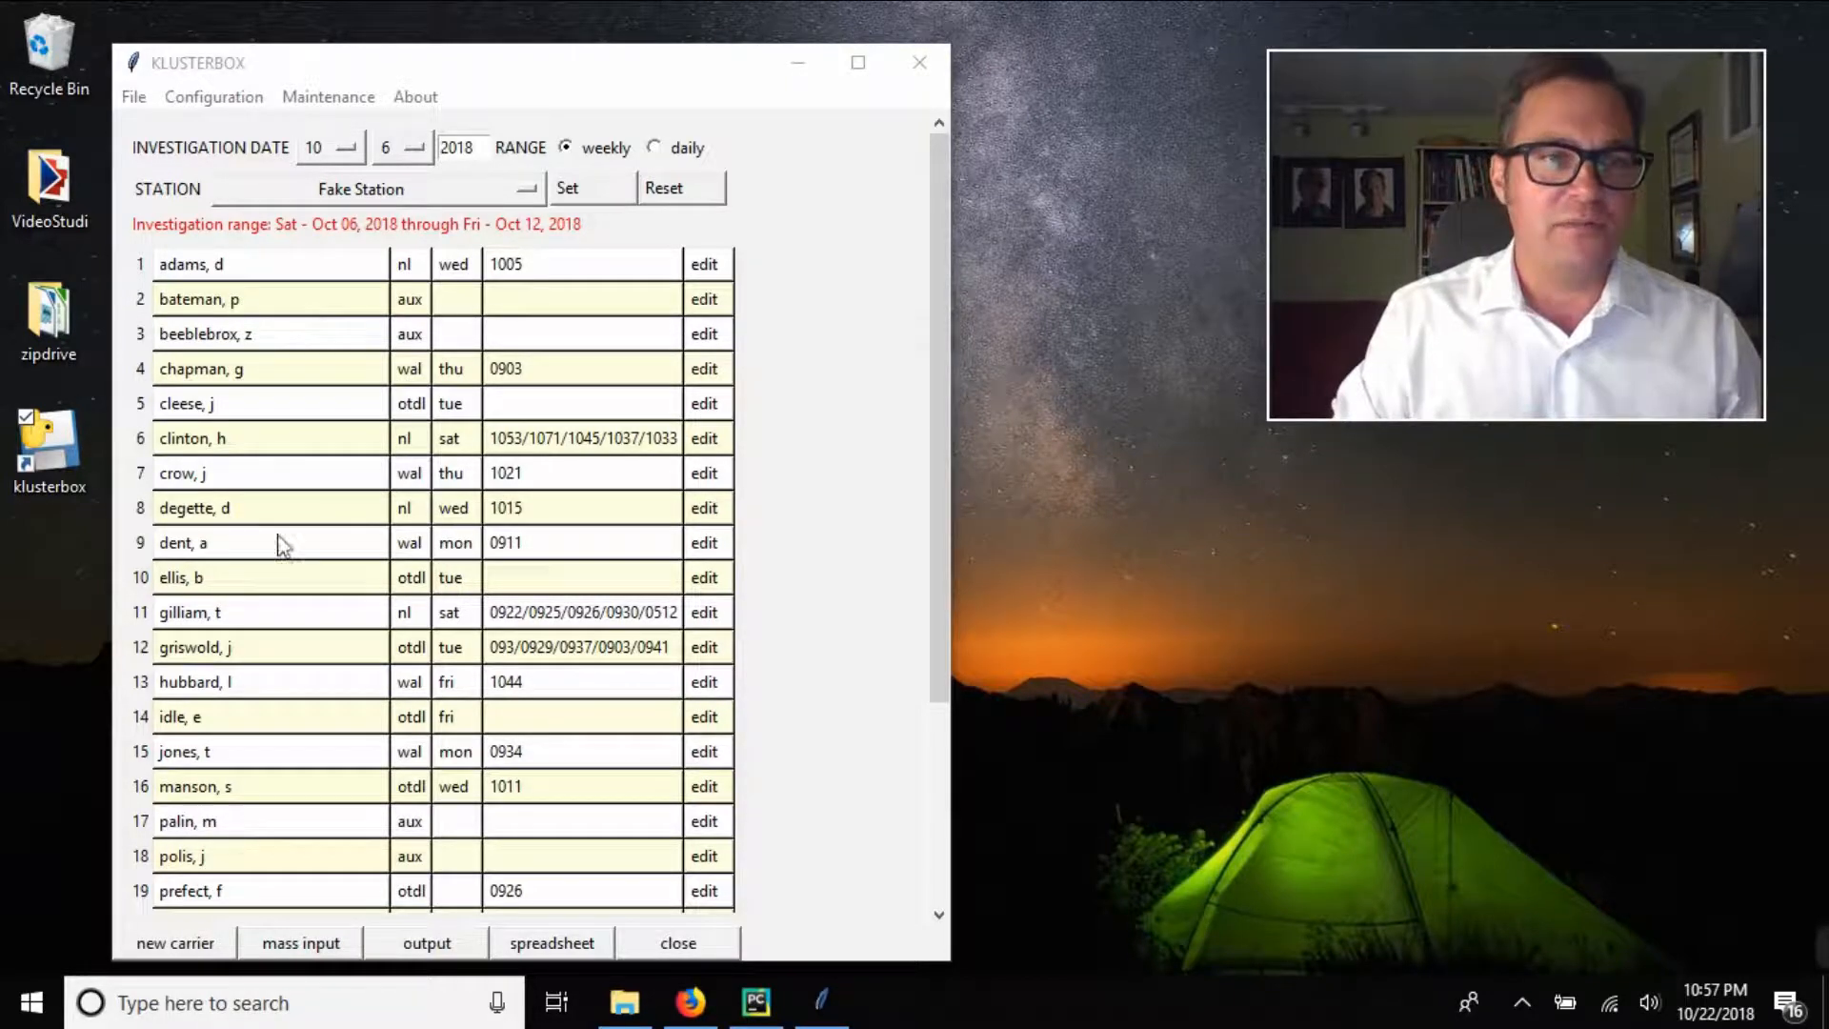
scroll(320, 447, down, 1)
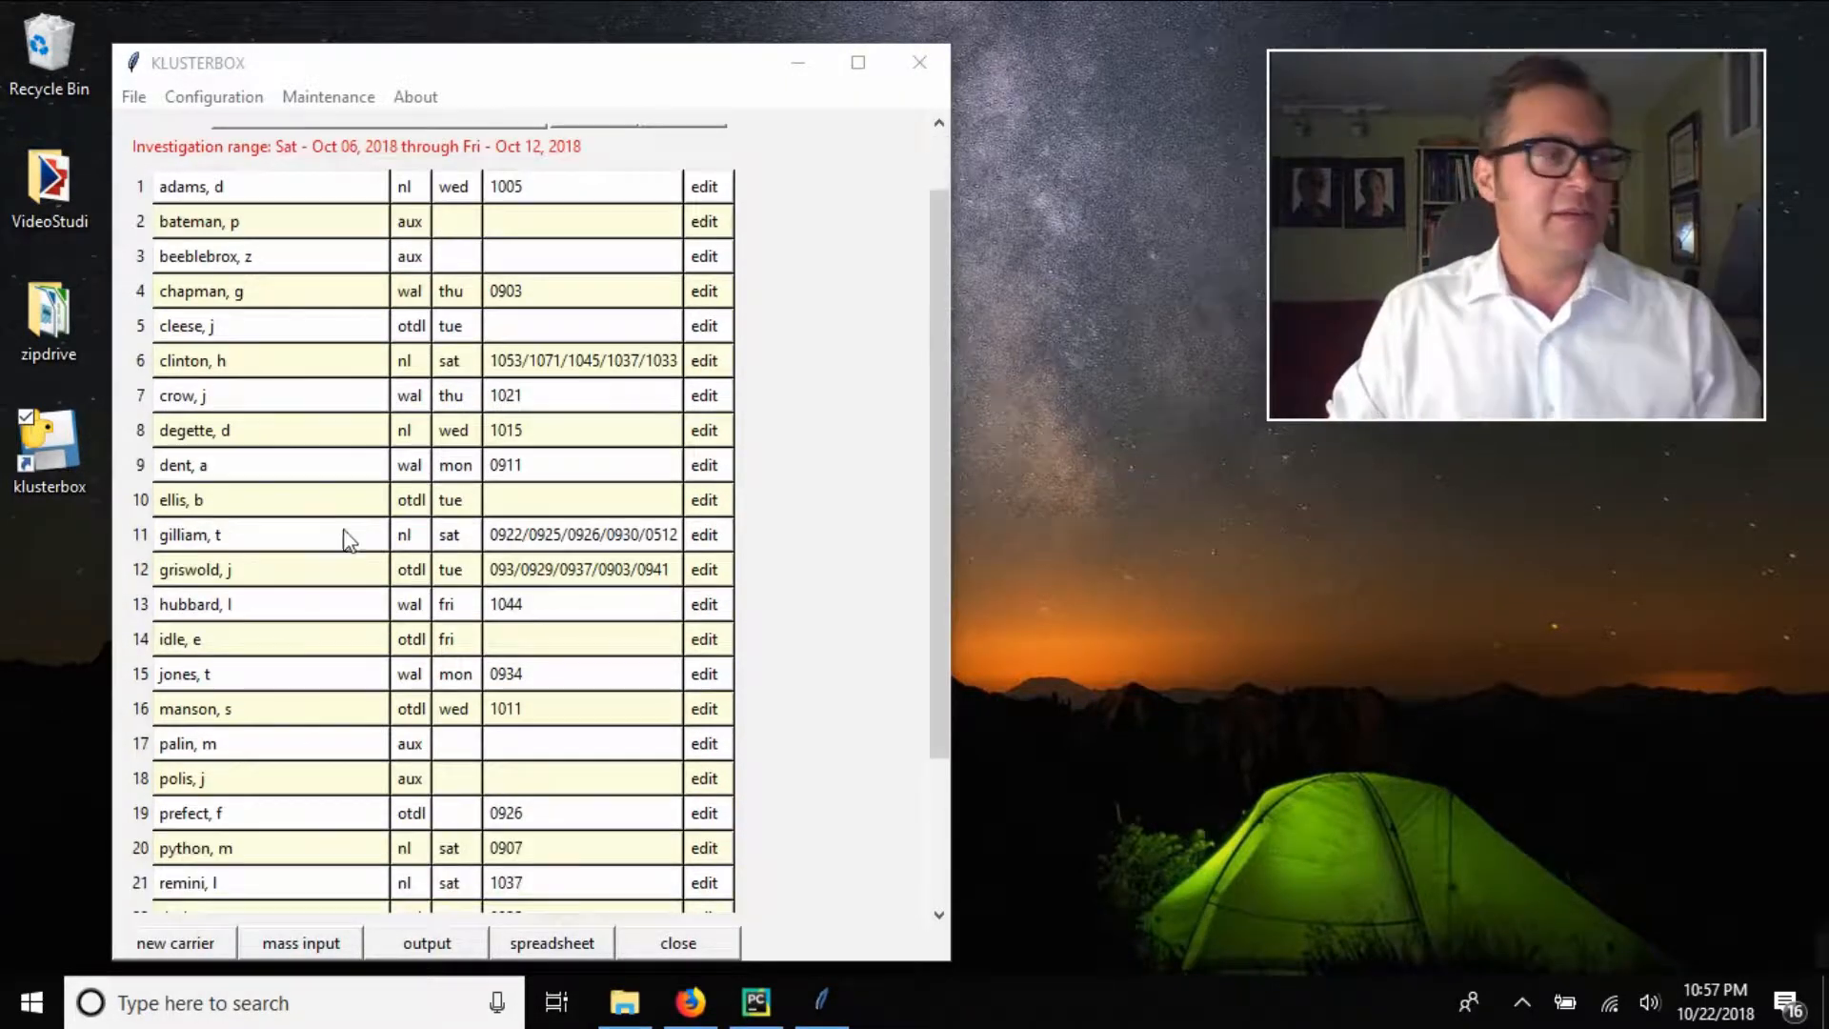
scroll(314, 427, down, 3)
scroll(308, 417, up, 4)
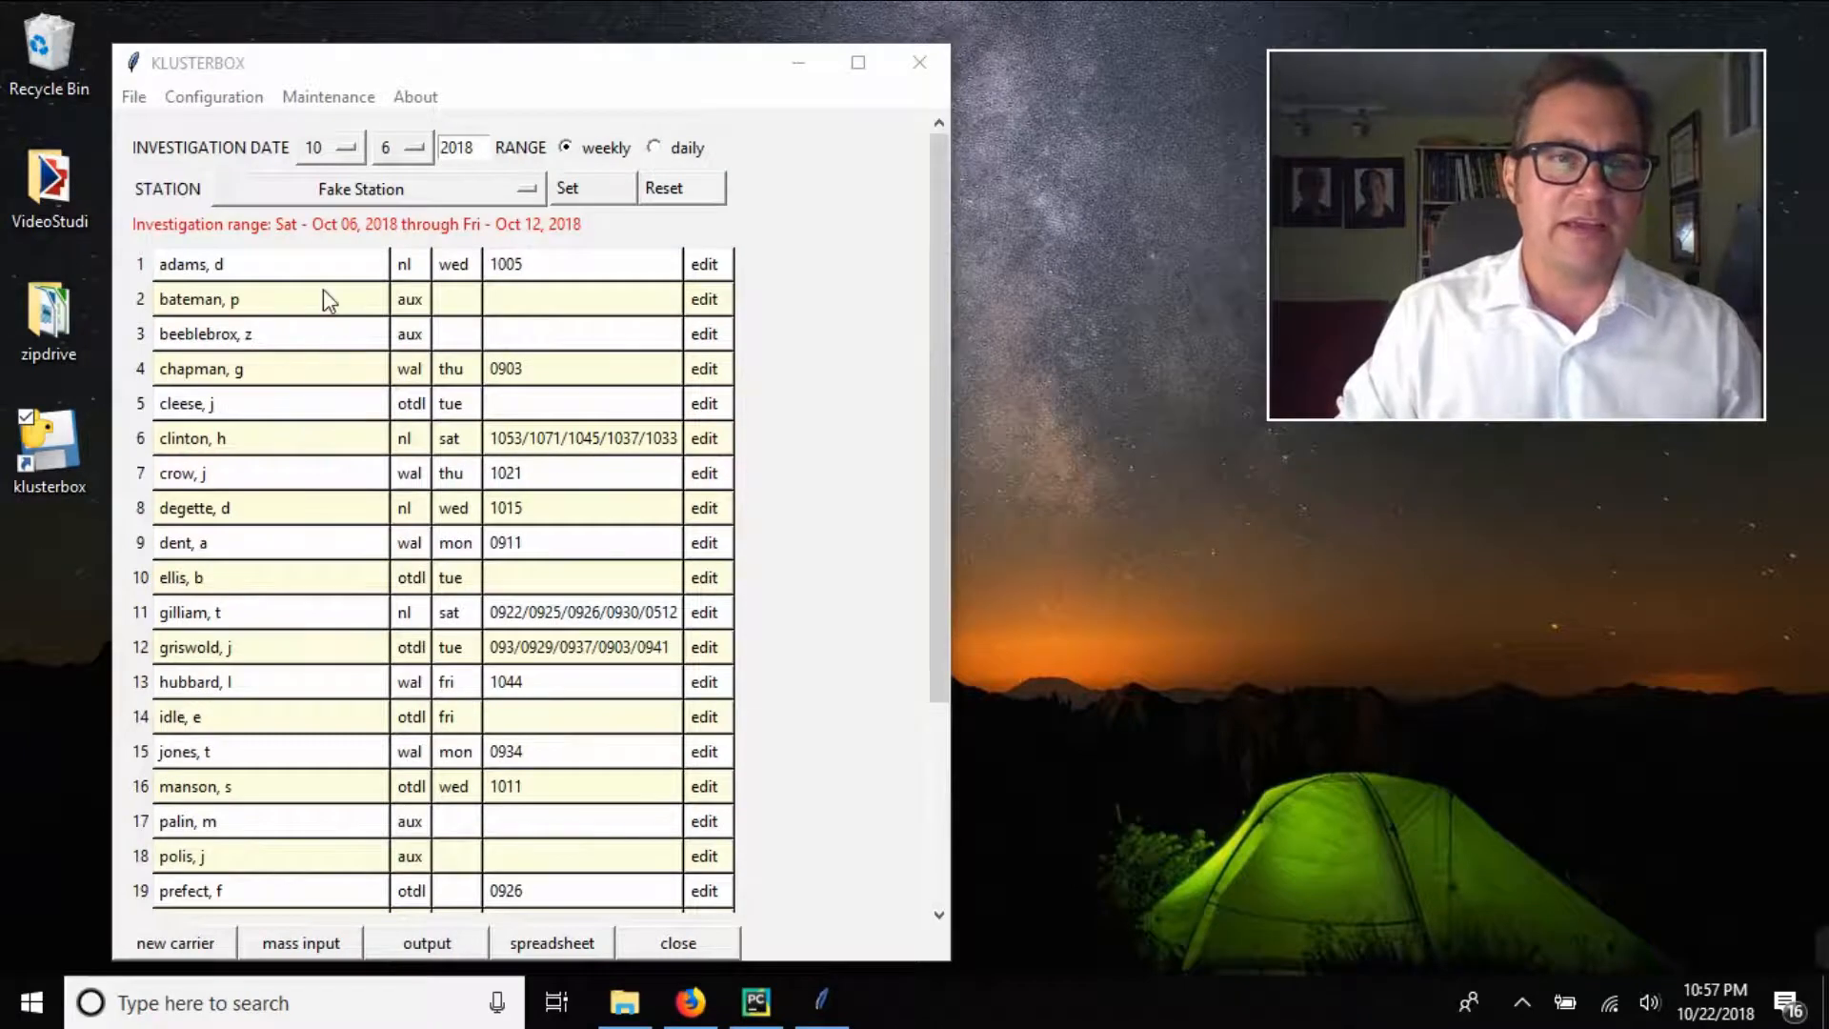
scroll(317, 367, down, 1)
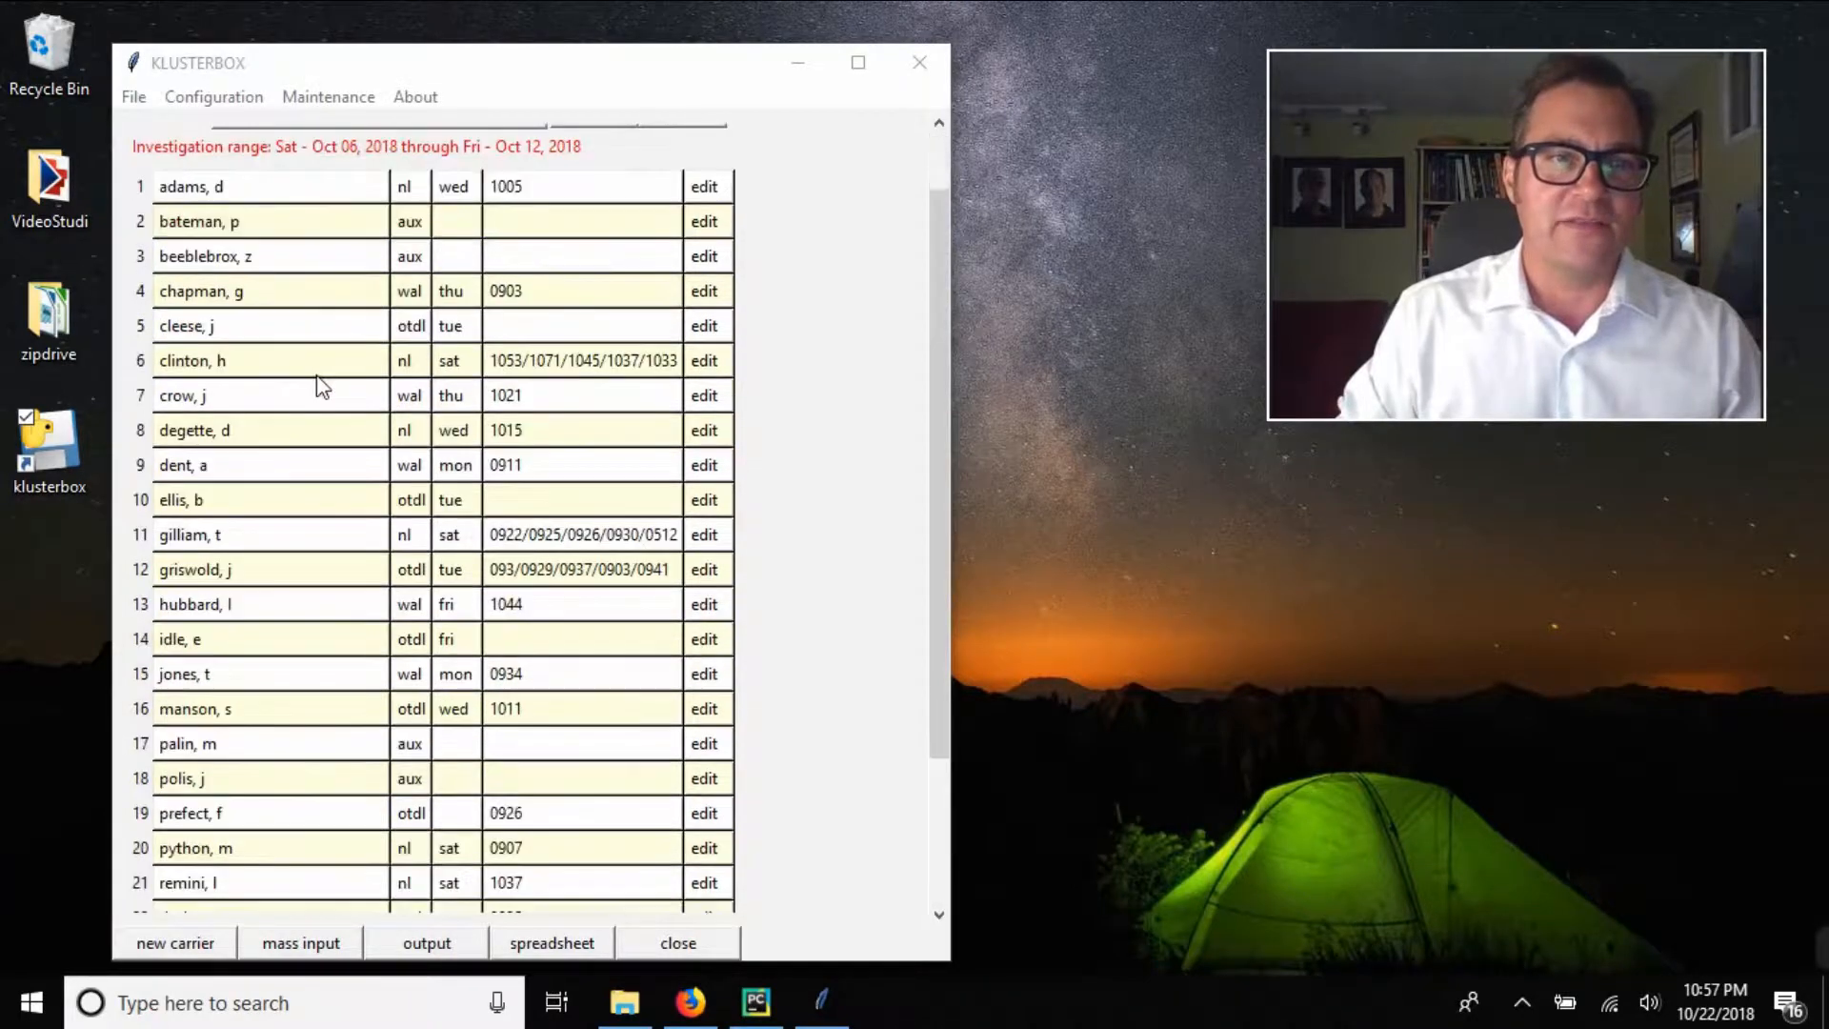
View the weekly time records of two nl carriers and the wal carrier on route 0903, returning to the carrier list after each
click(253, 539)
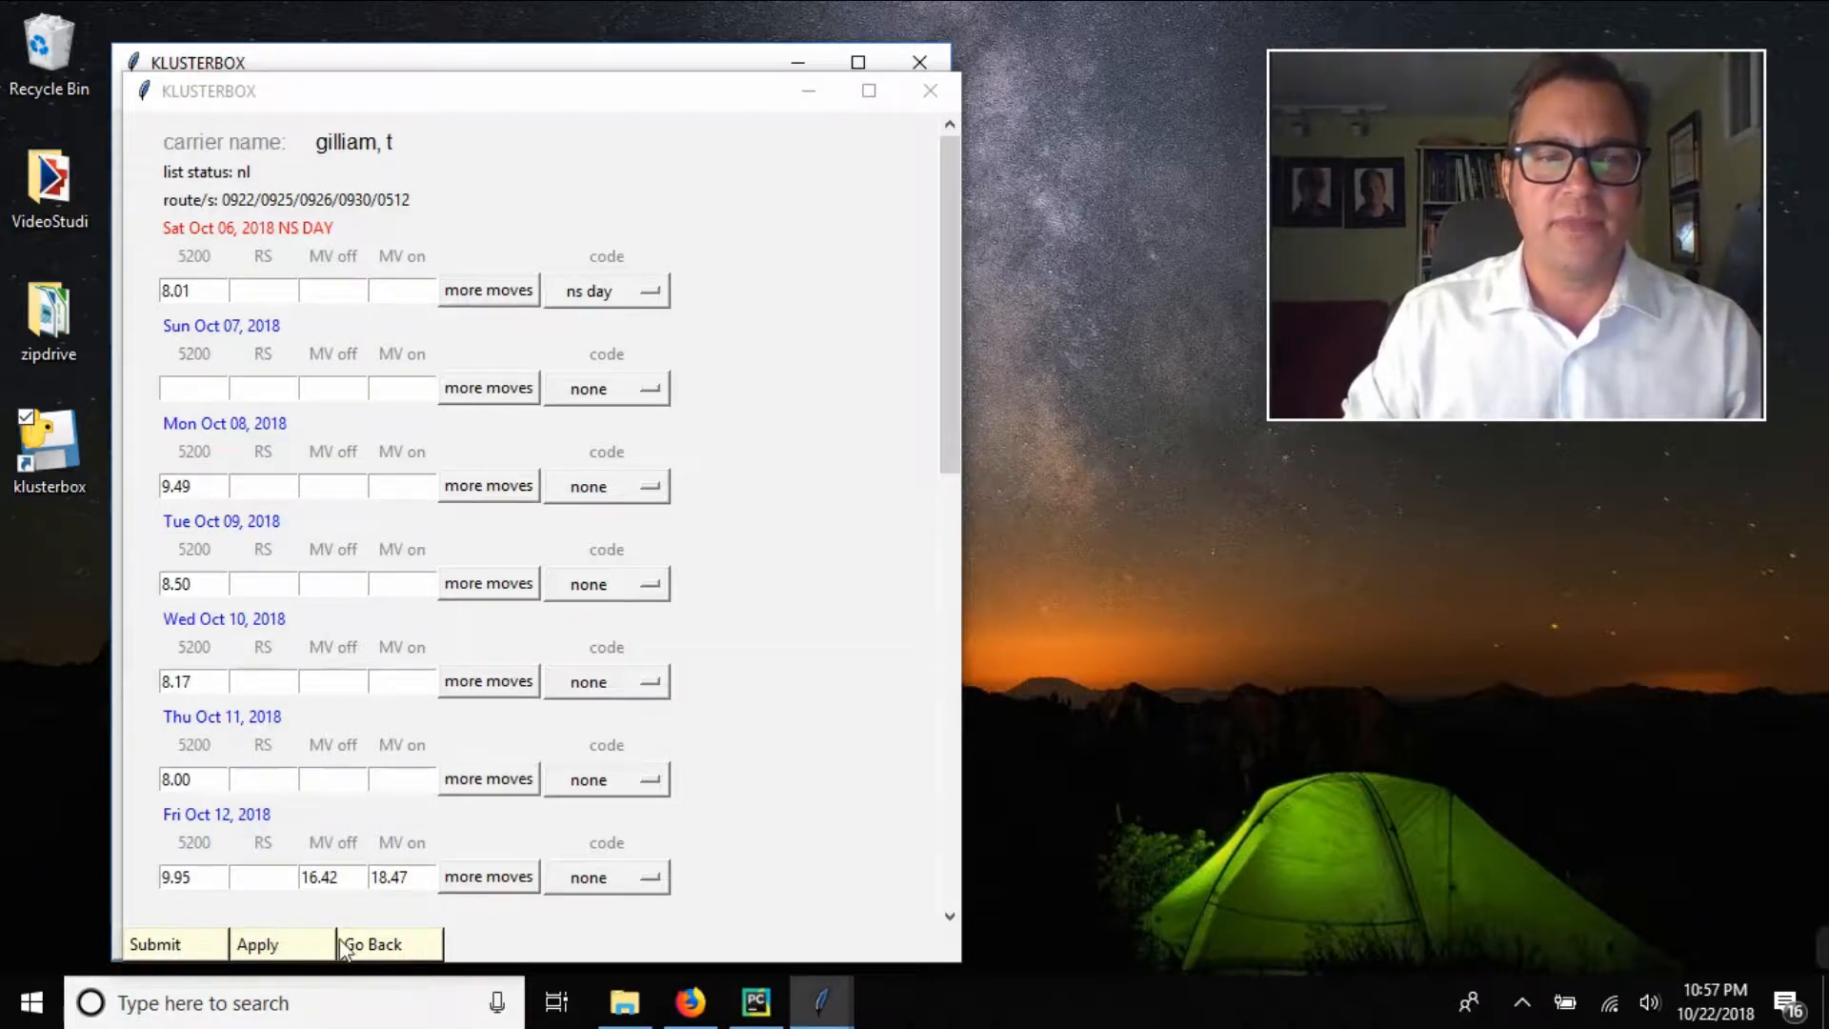
click(384, 949)
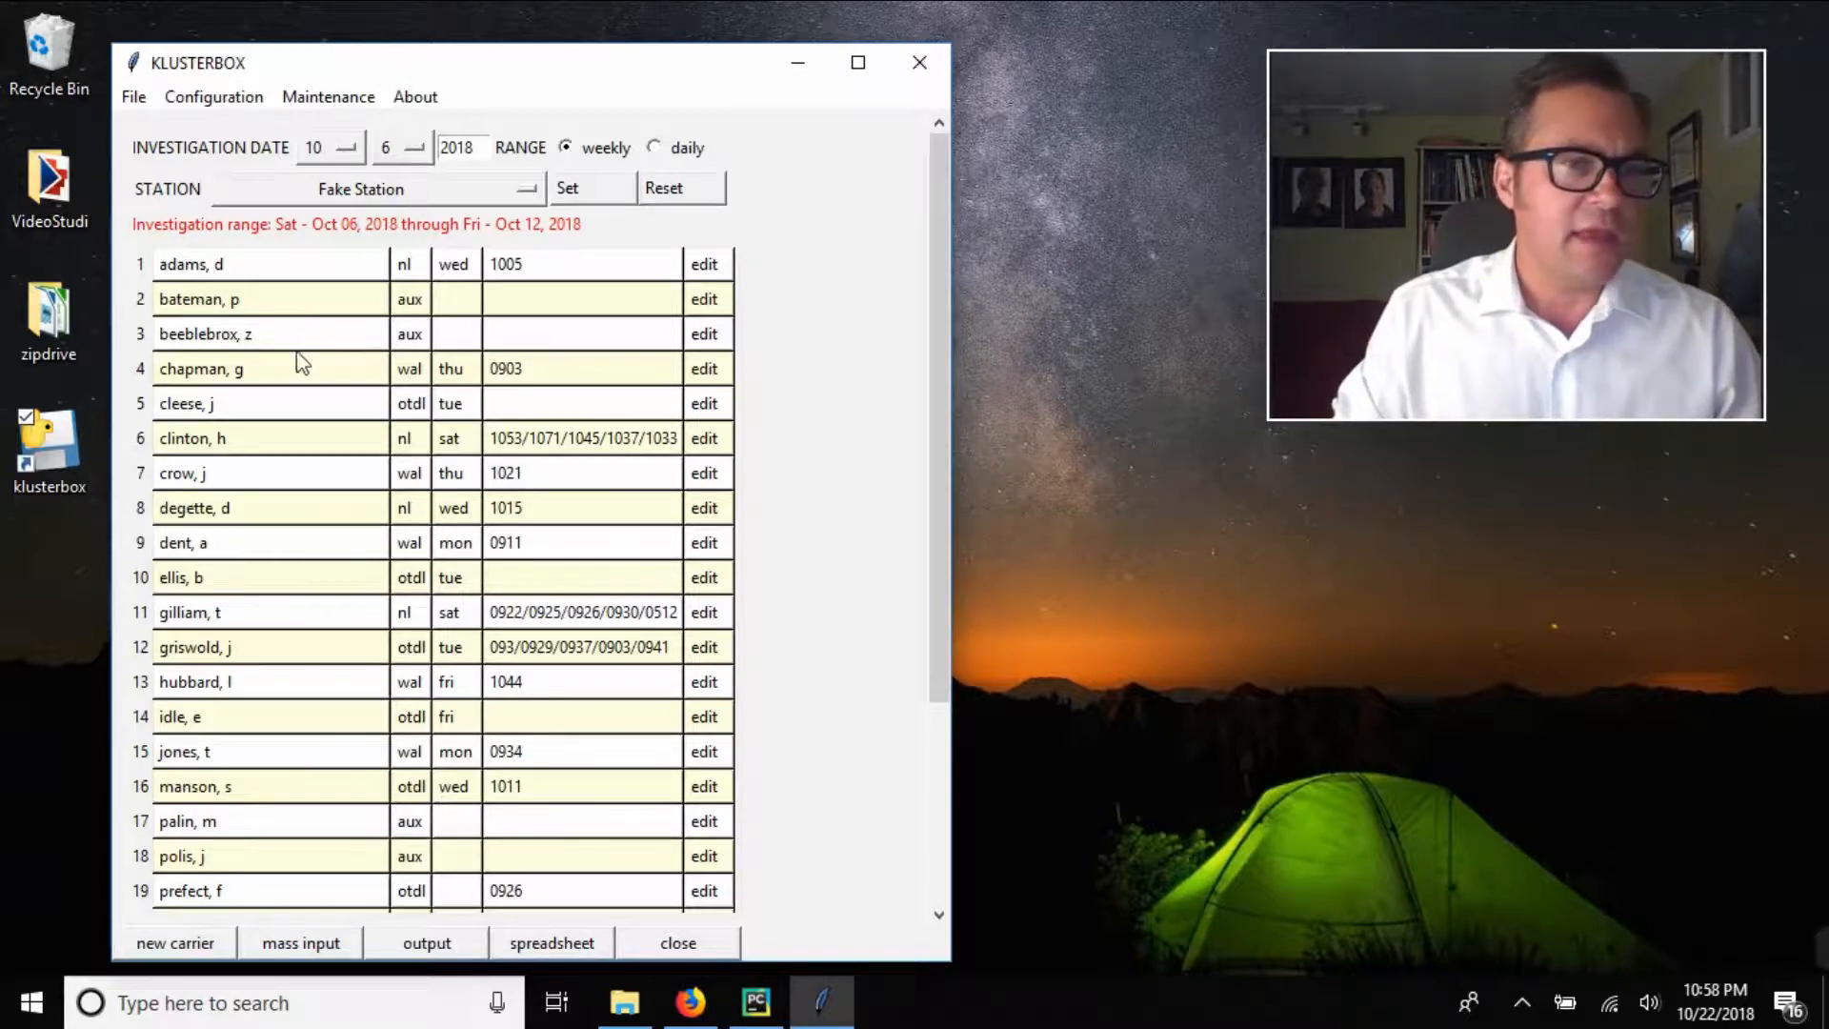
click(285, 270)
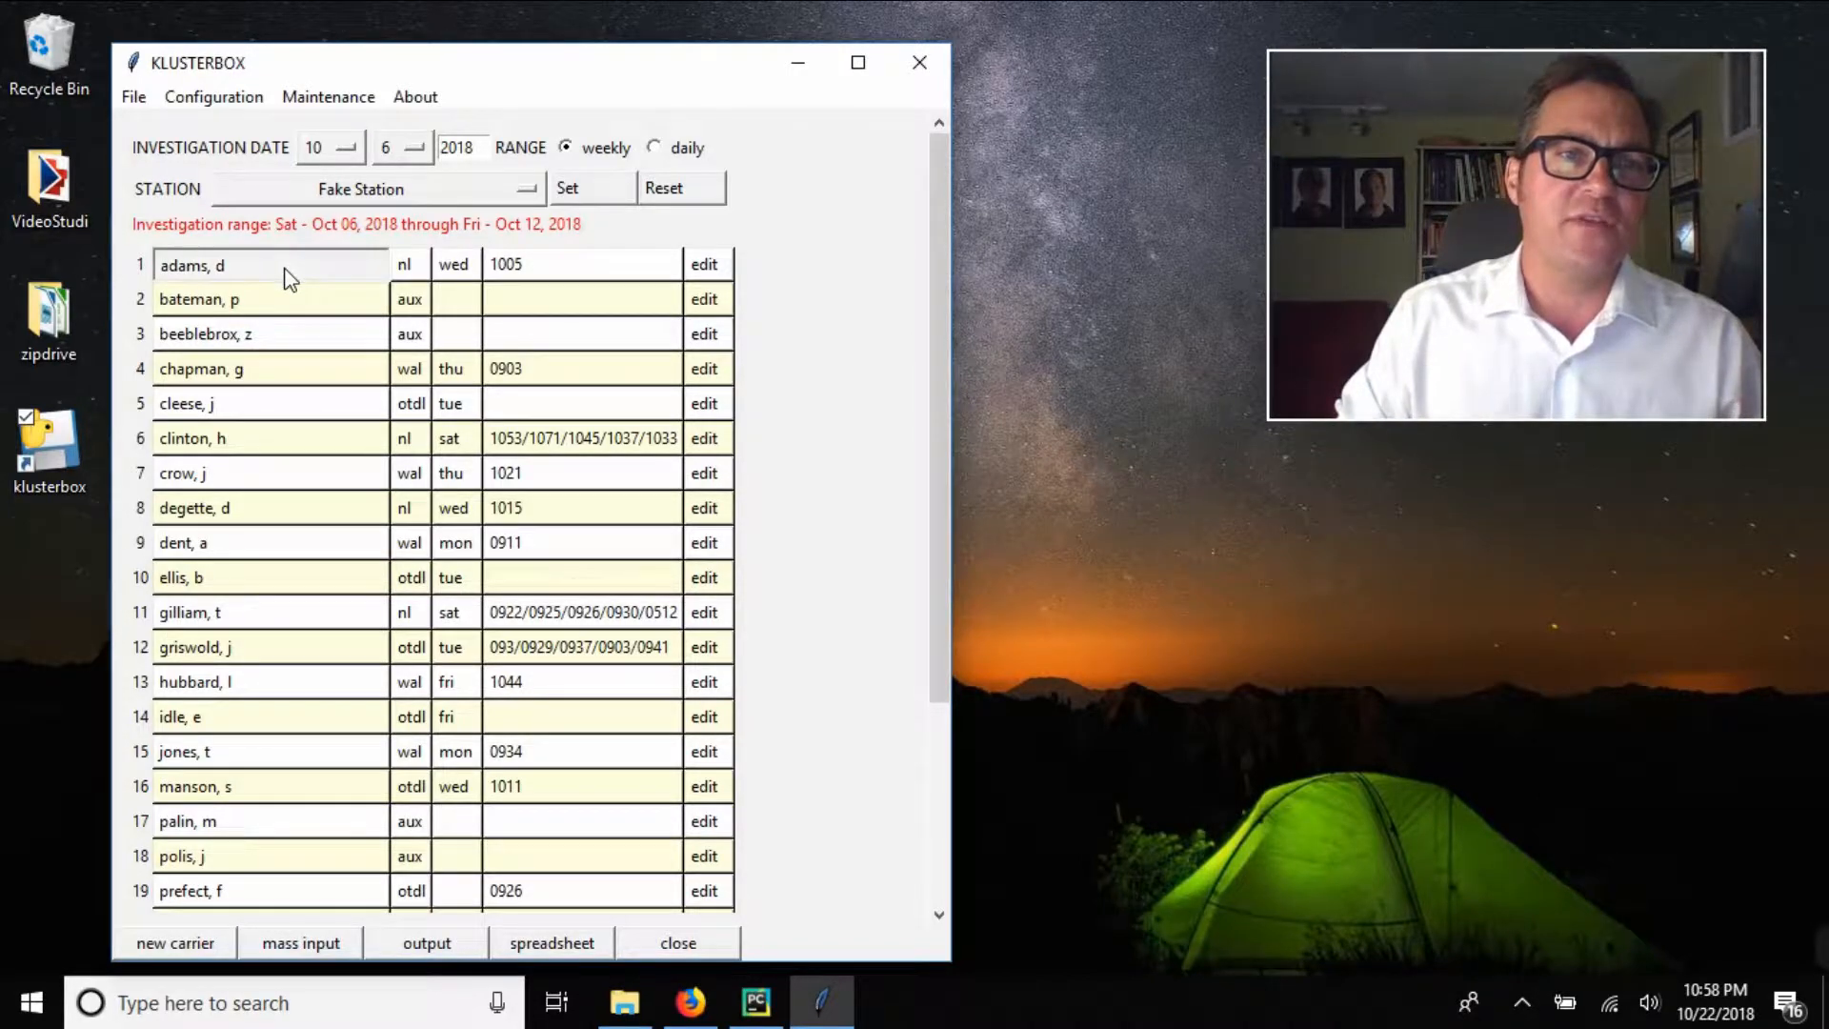
click(411, 945)
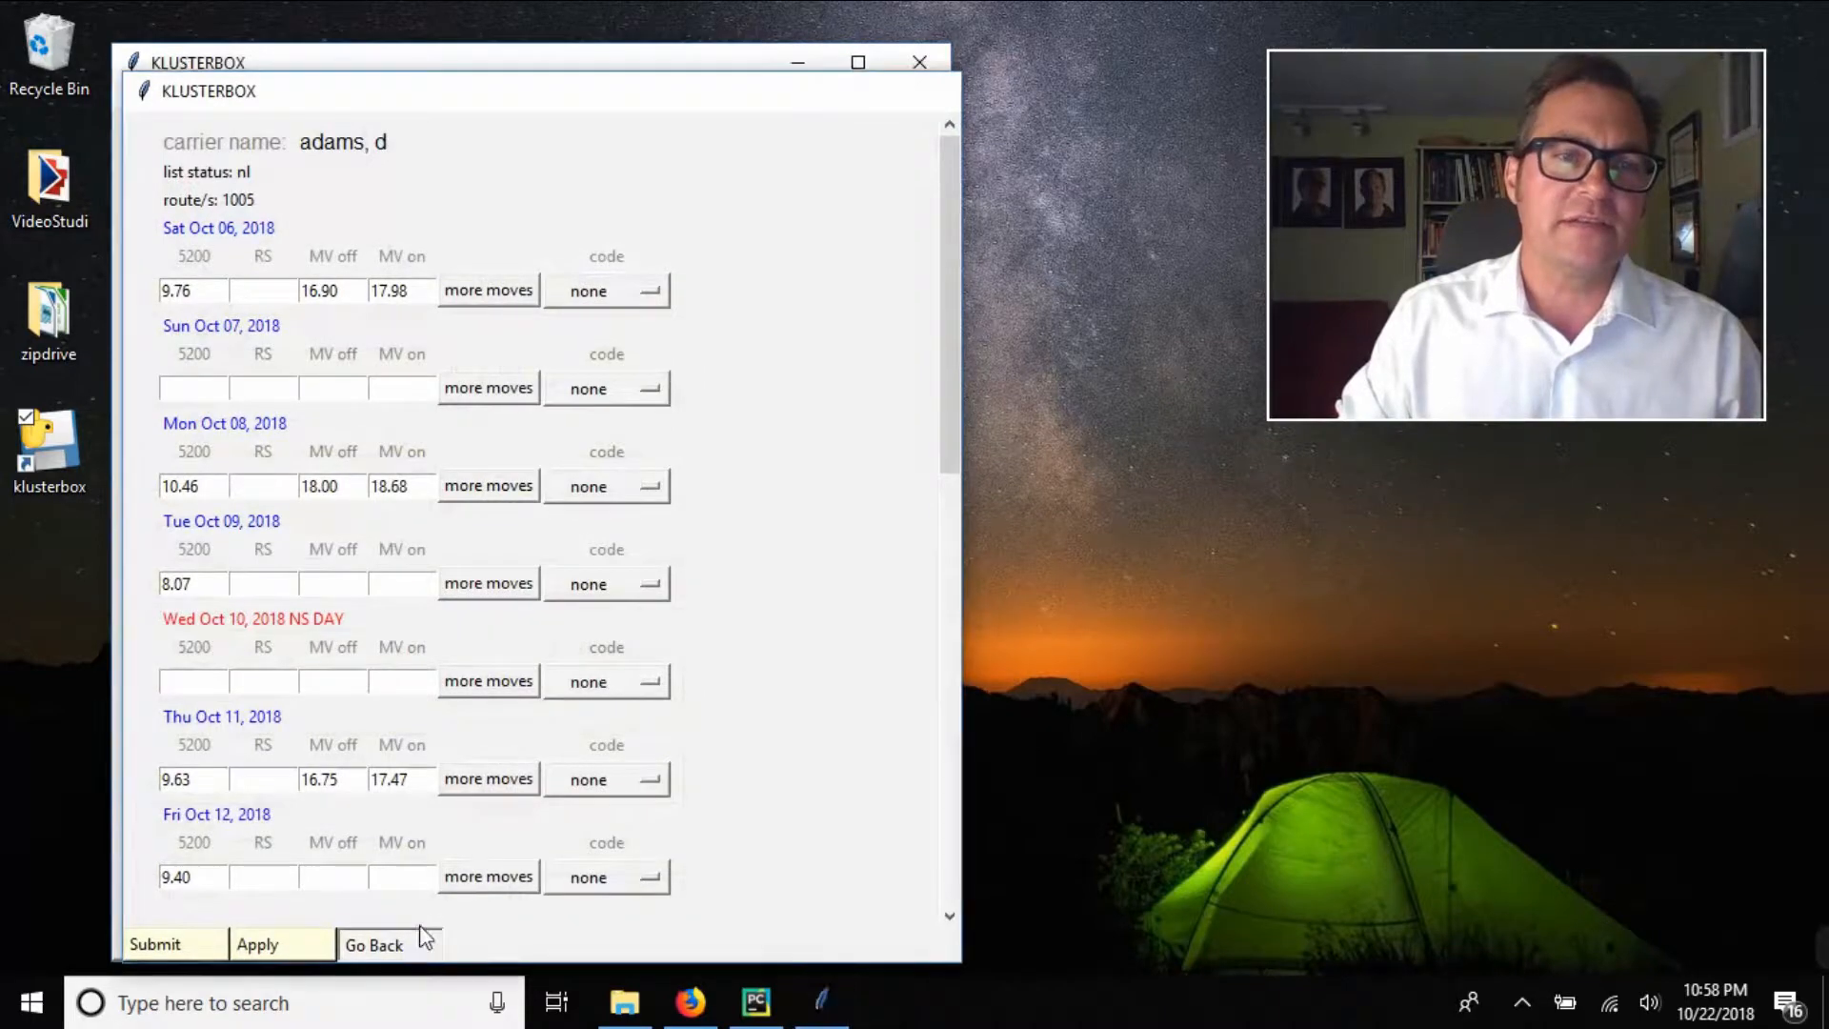
click(320, 377)
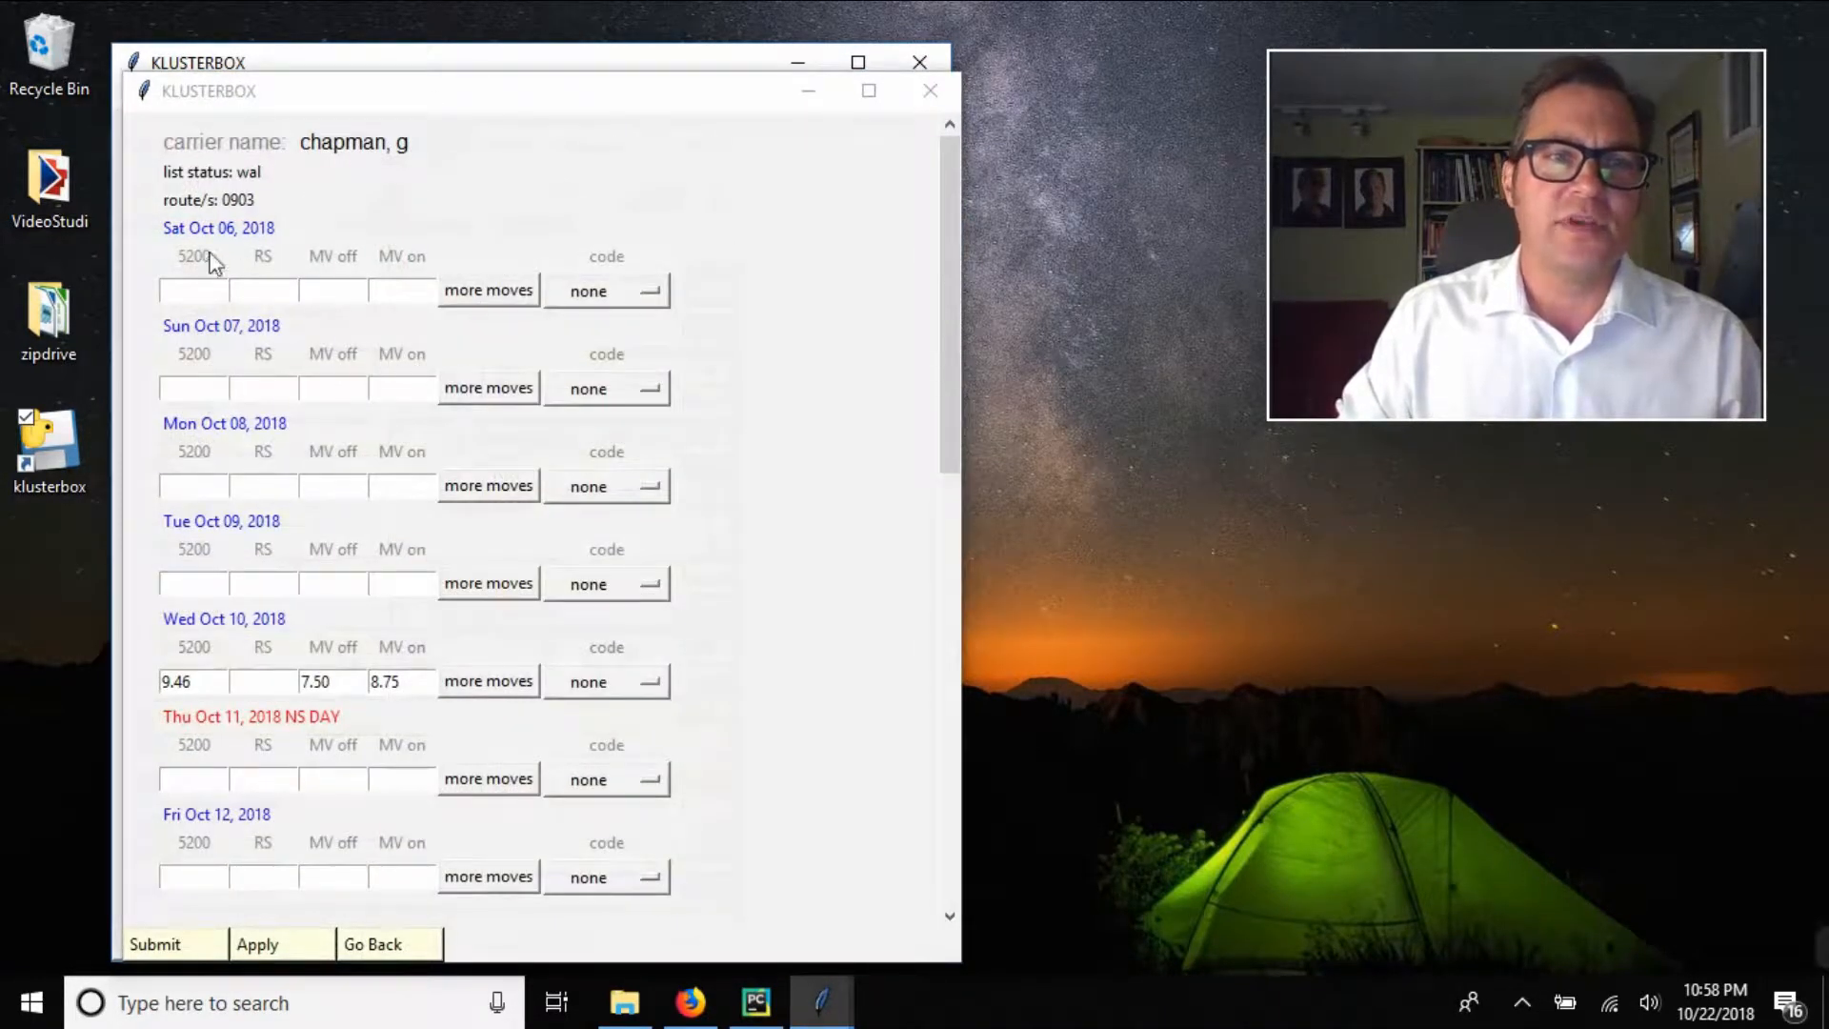
click(397, 946)
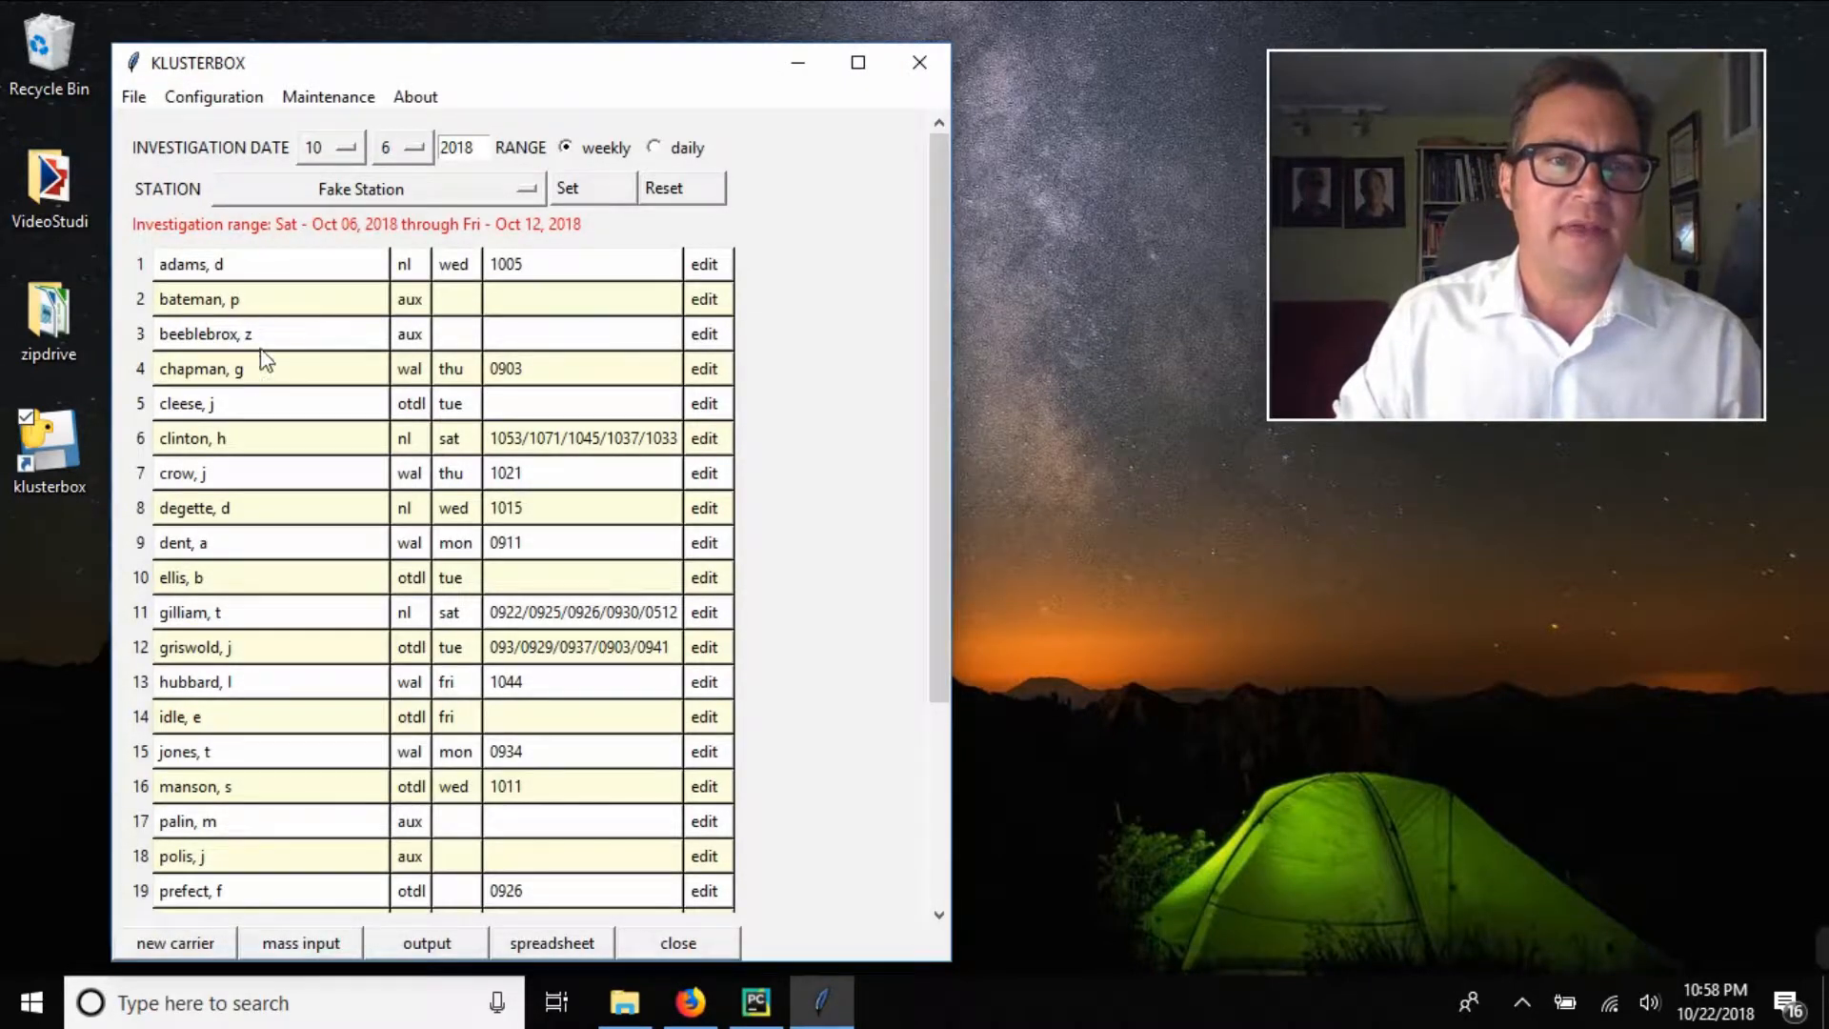
View the weekly time records of an otdl carrier and an aux carrier, returning to the carrier list after each
click(252, 408)
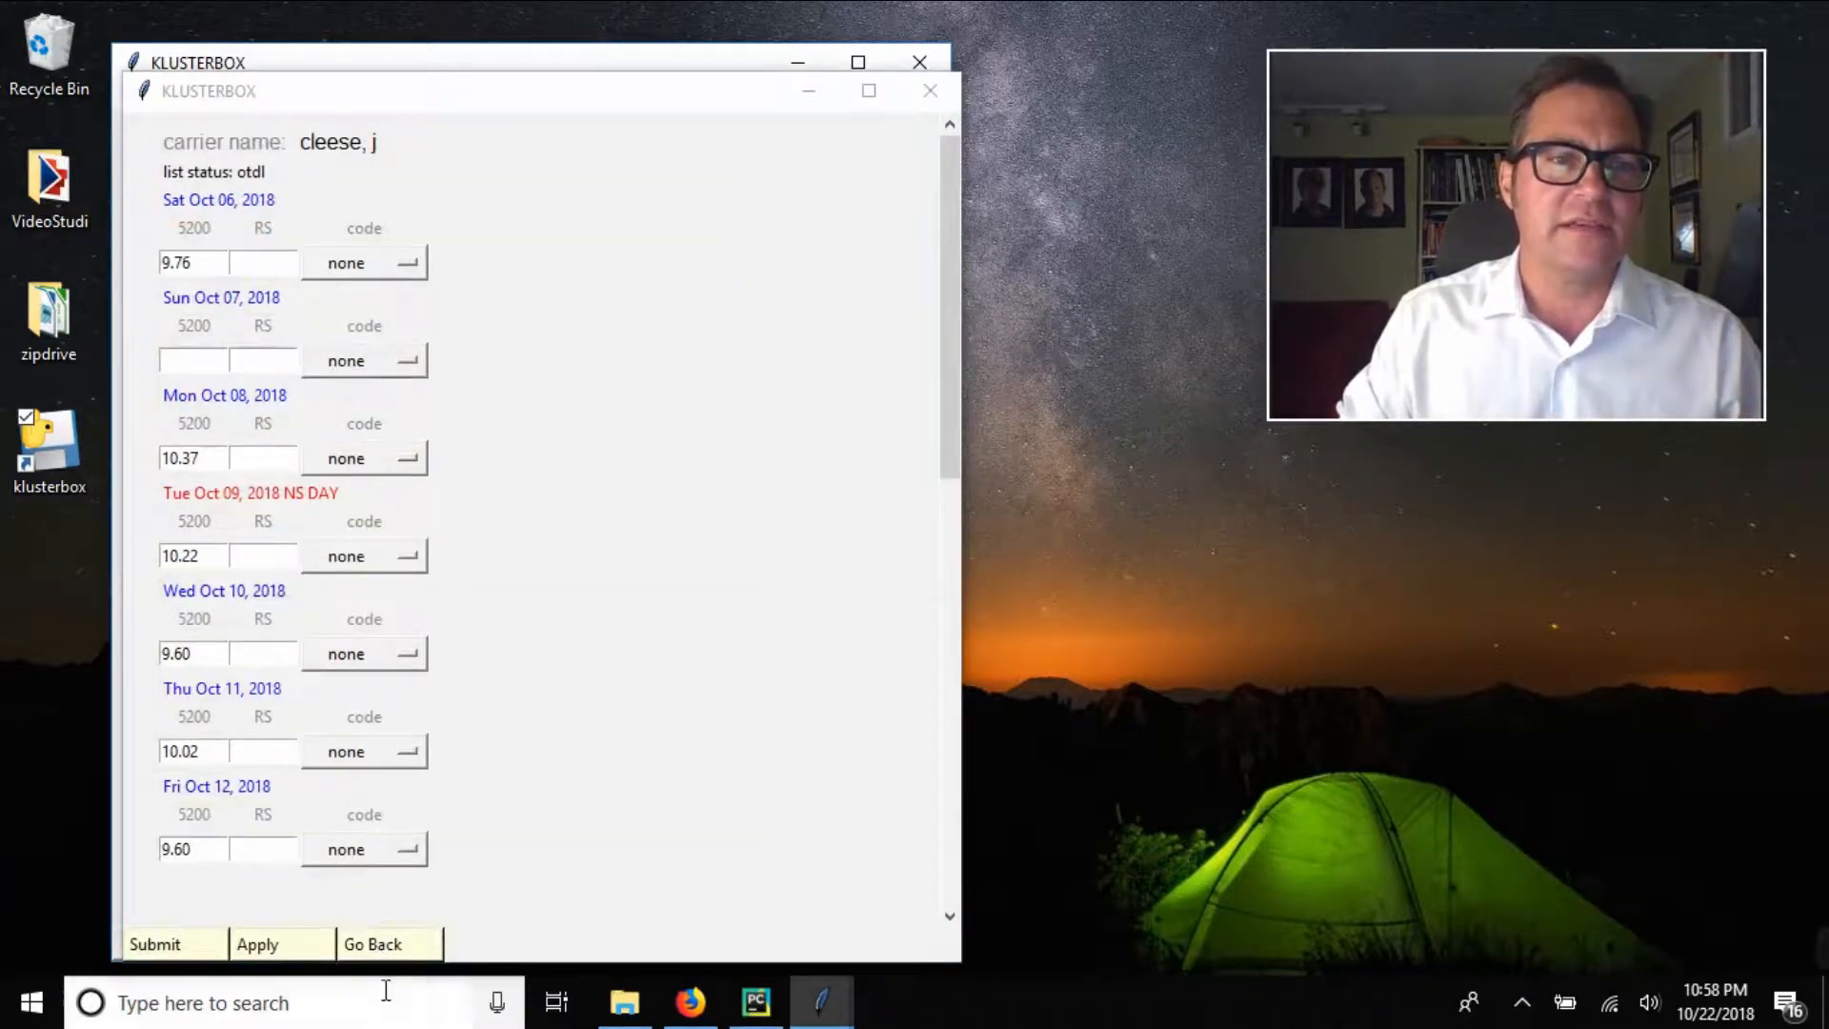
click(381, 945)
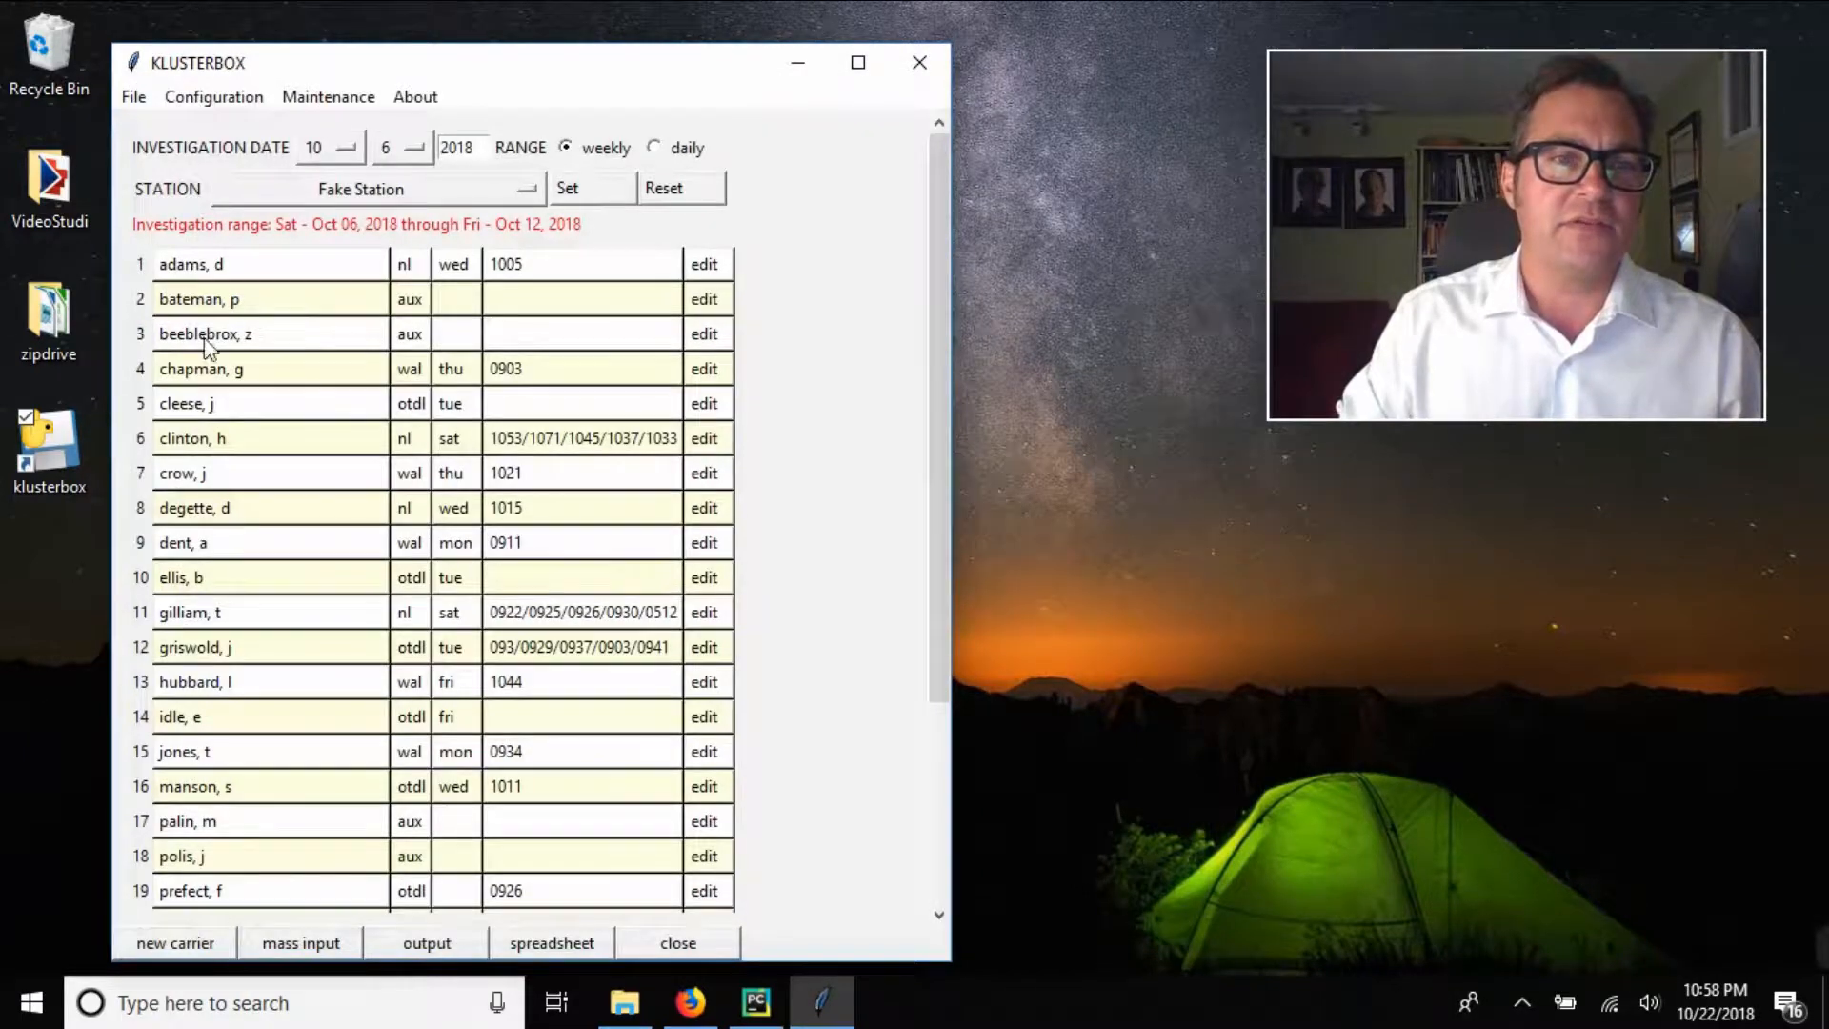
click(347, 829)
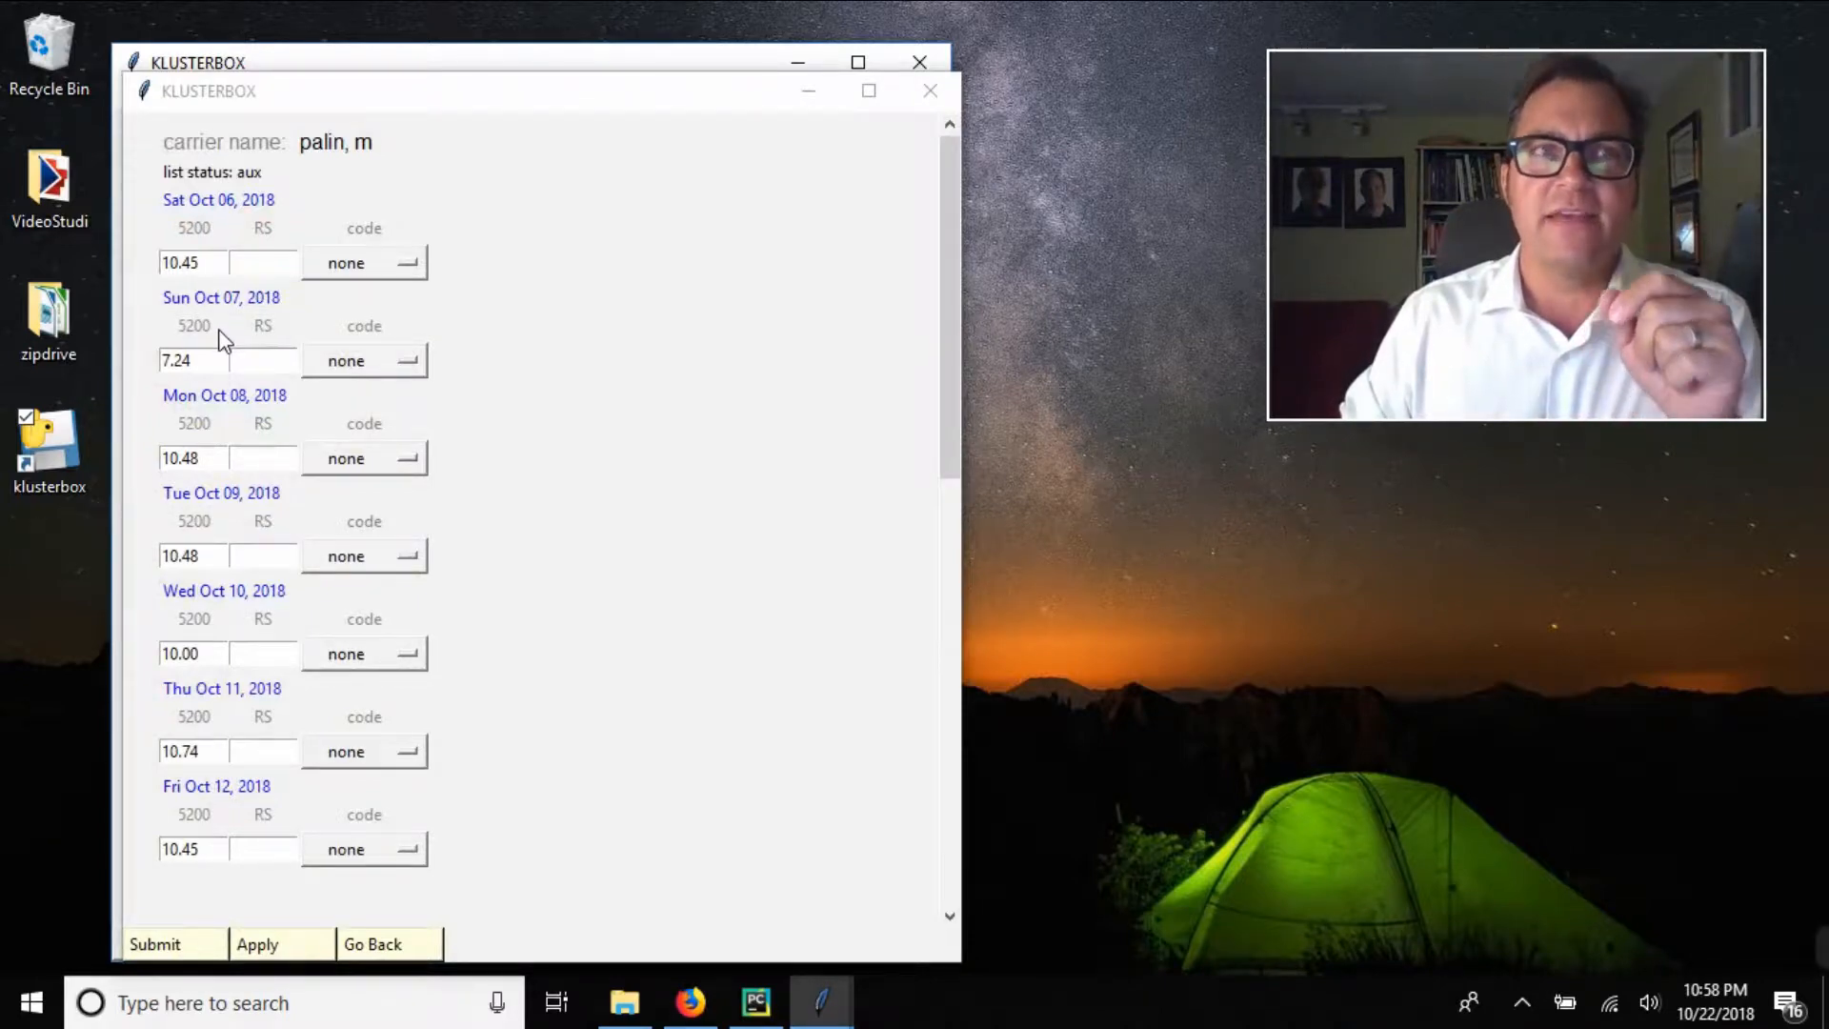
click(395, 948)
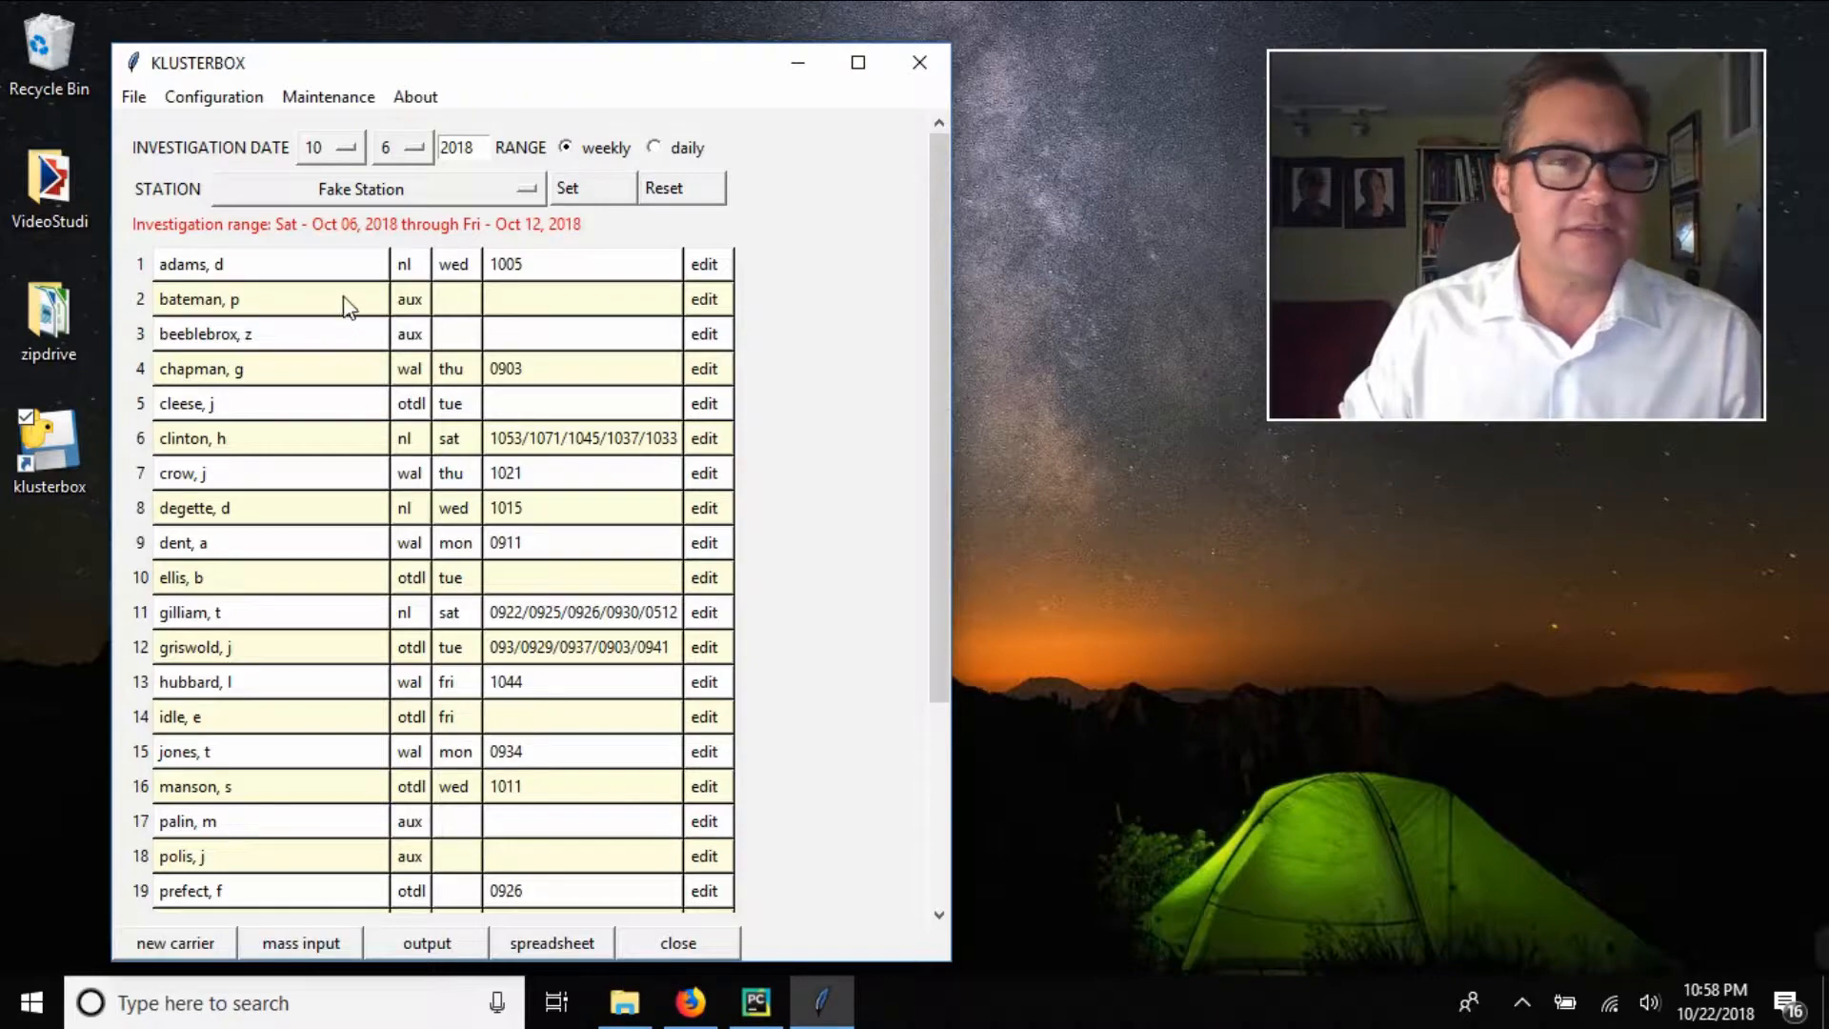
Review the Saturday Oct 06 5200, RS, MV off and MV on fields for the route 1005 carrier, and return to the carrier list
double_click(309, 264)
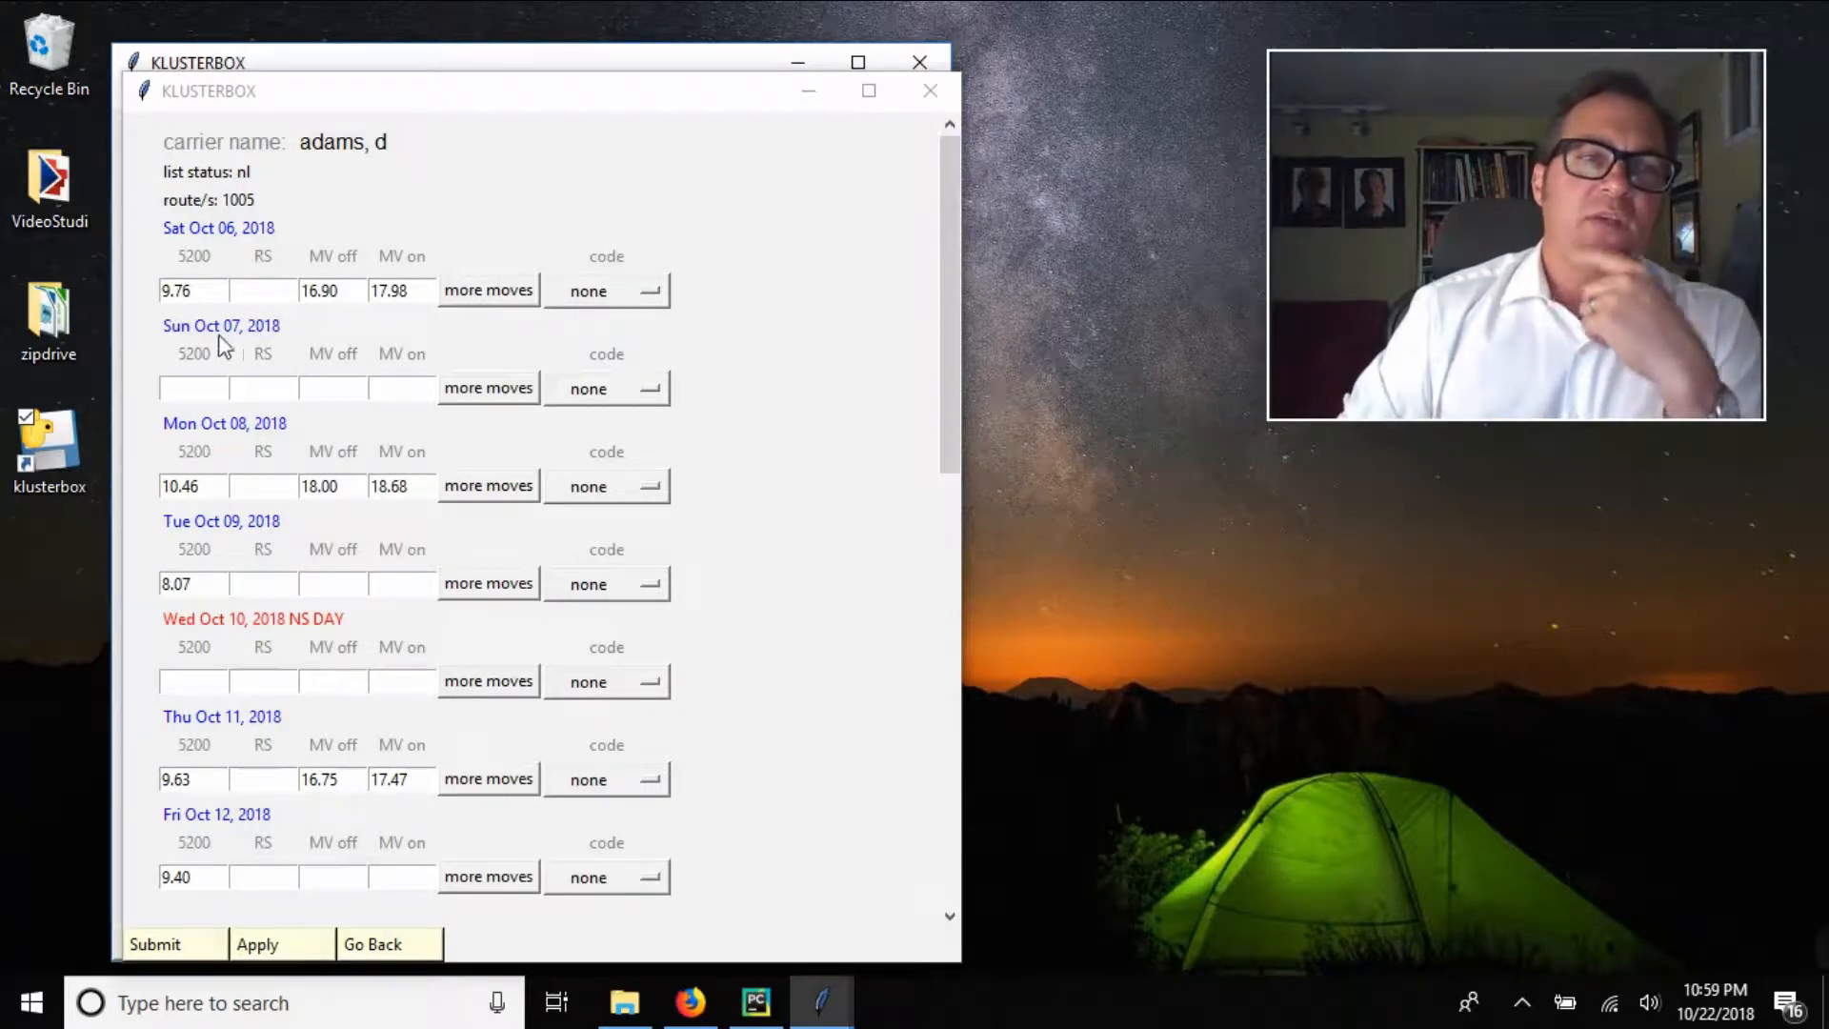
click(202, 291)
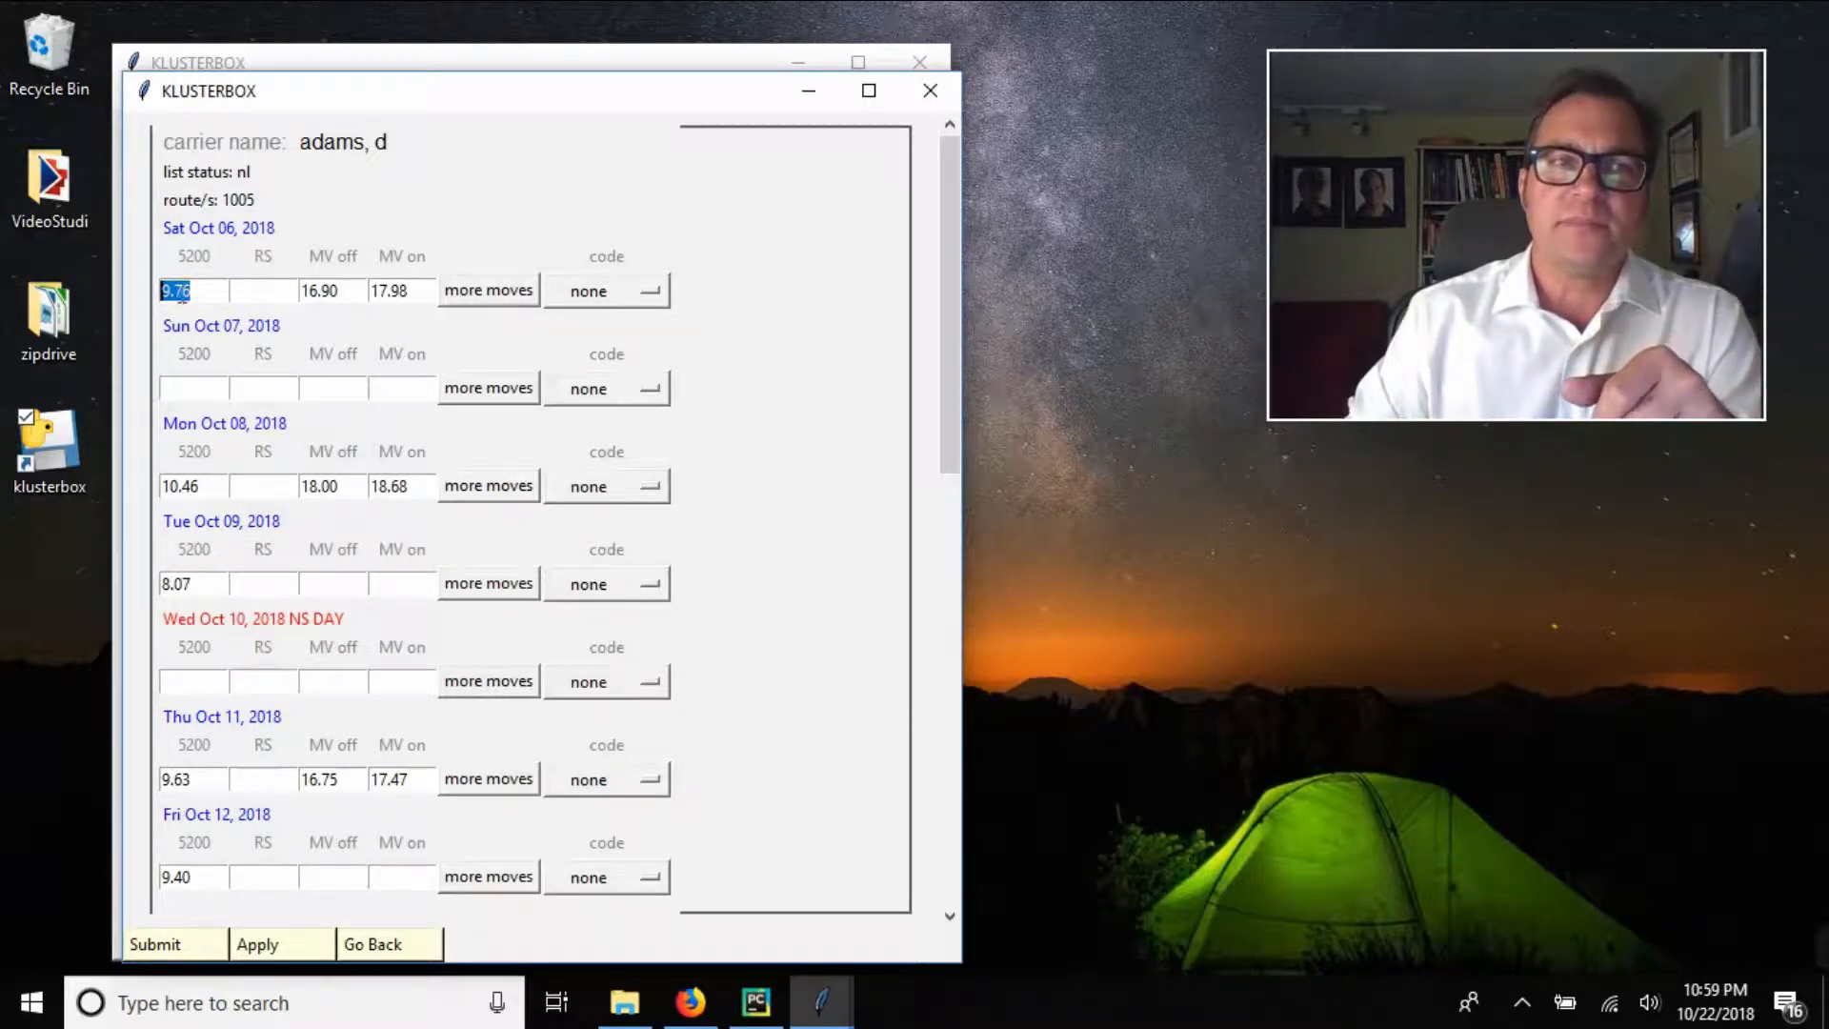
click(233, 290)
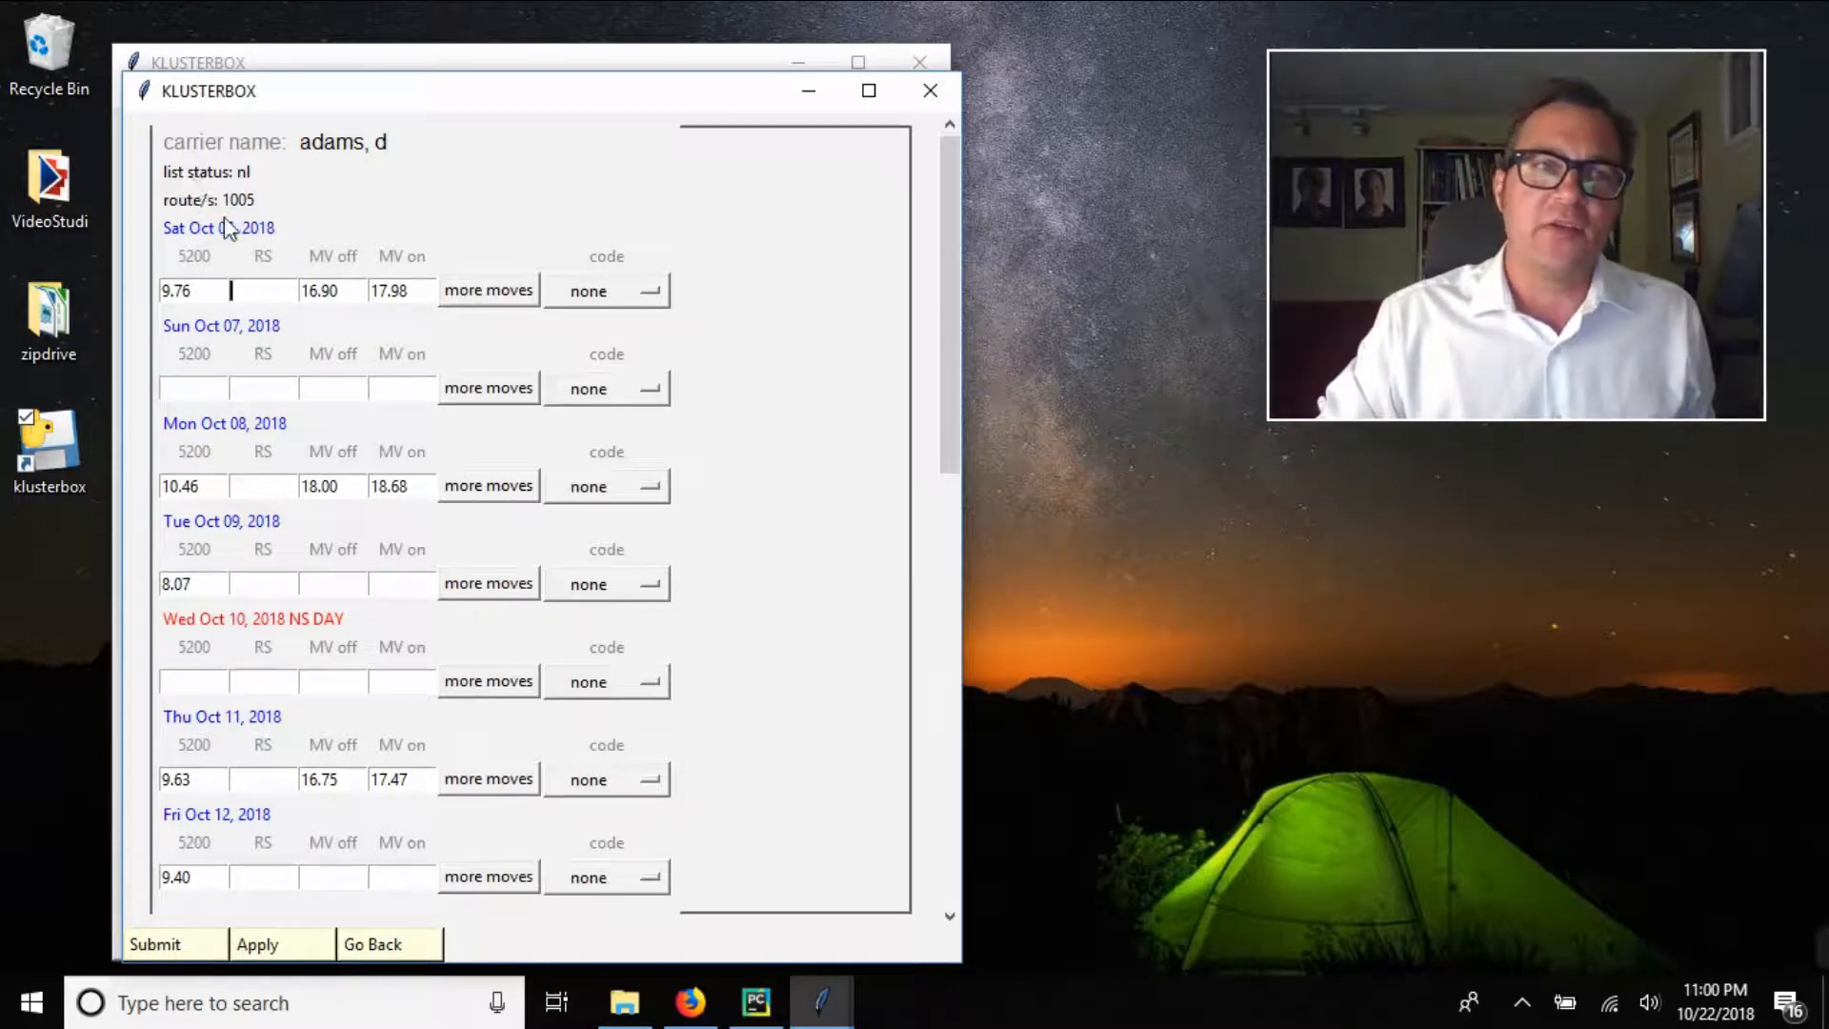
double_click(344, 290)
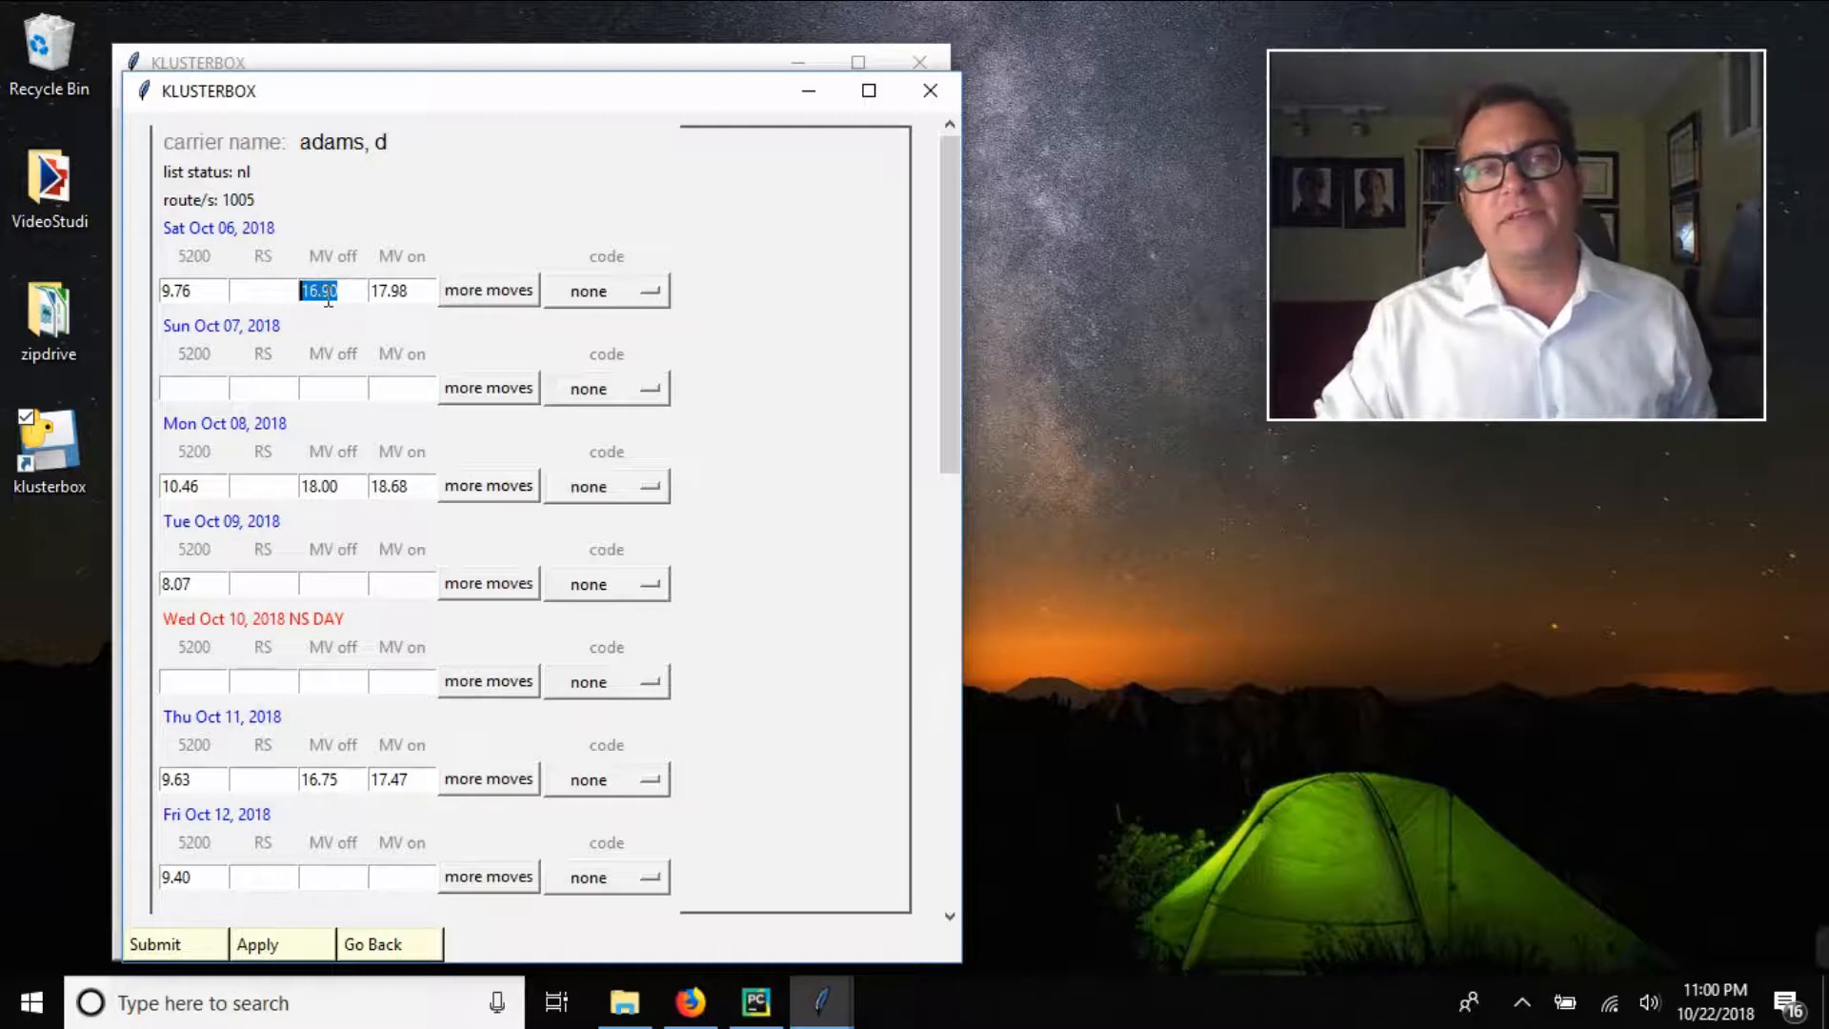
key(Tab)
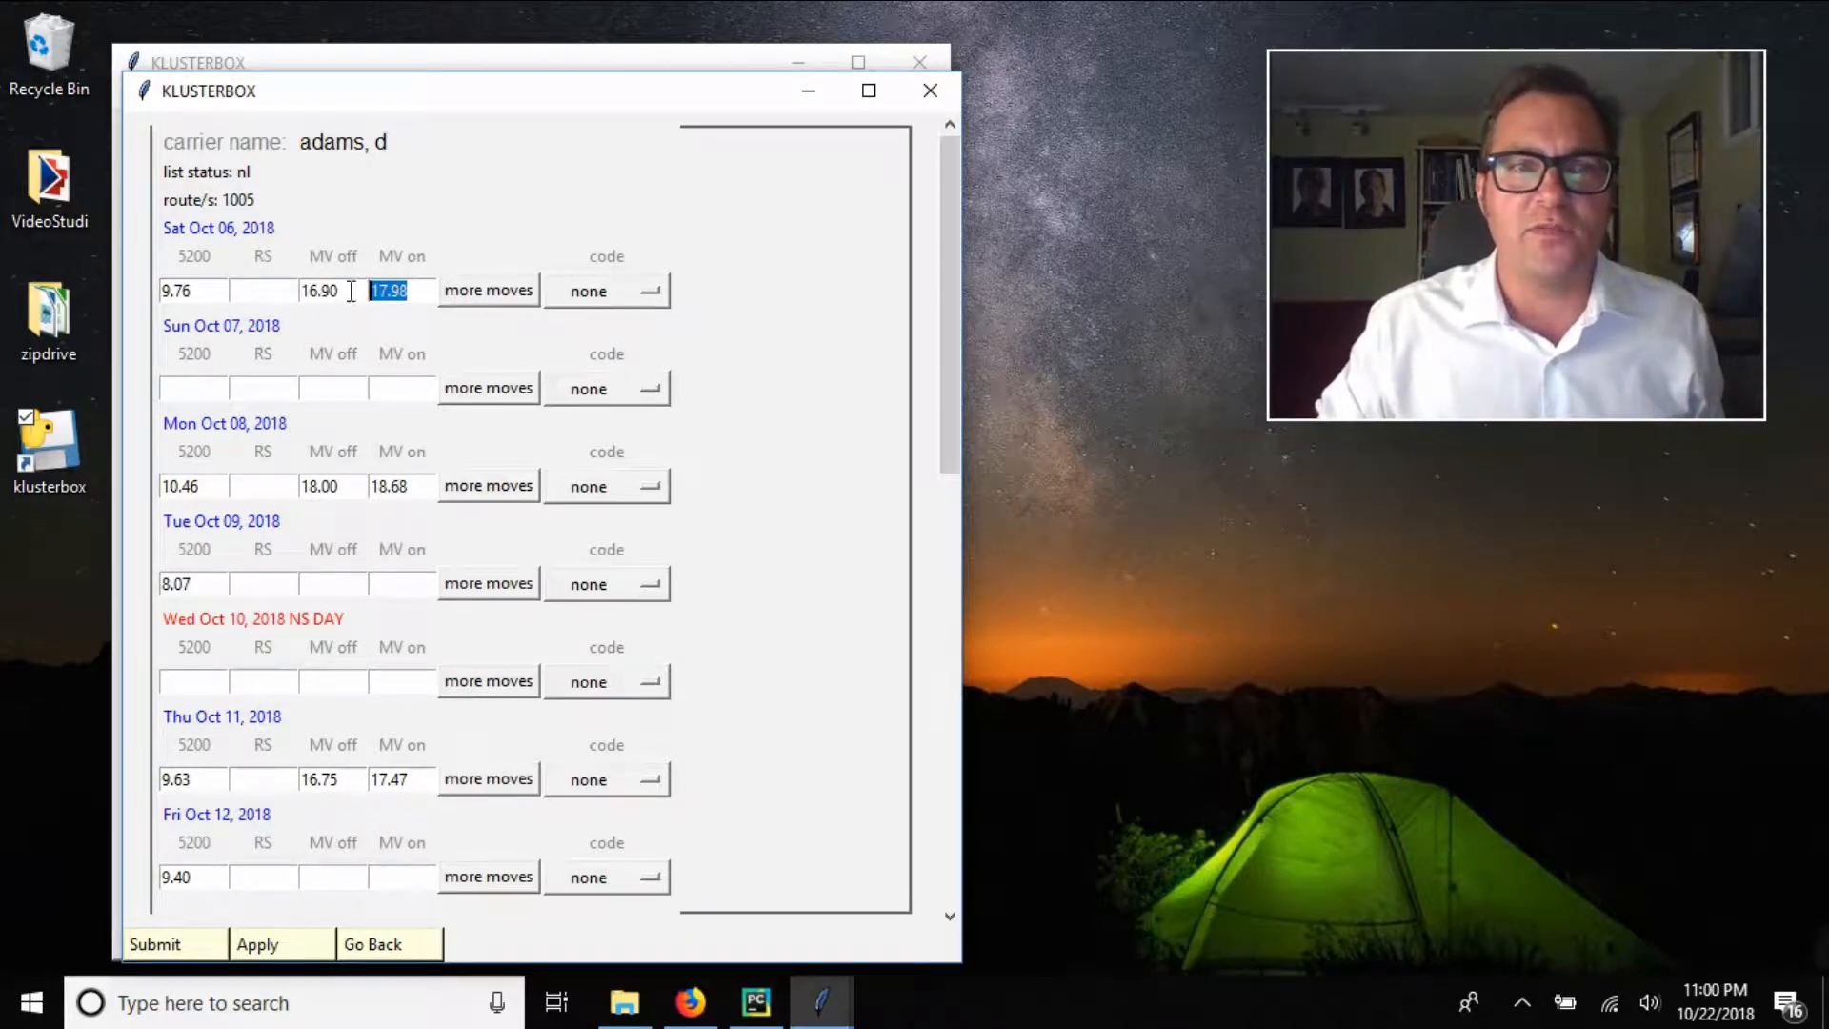
click(405, 290)
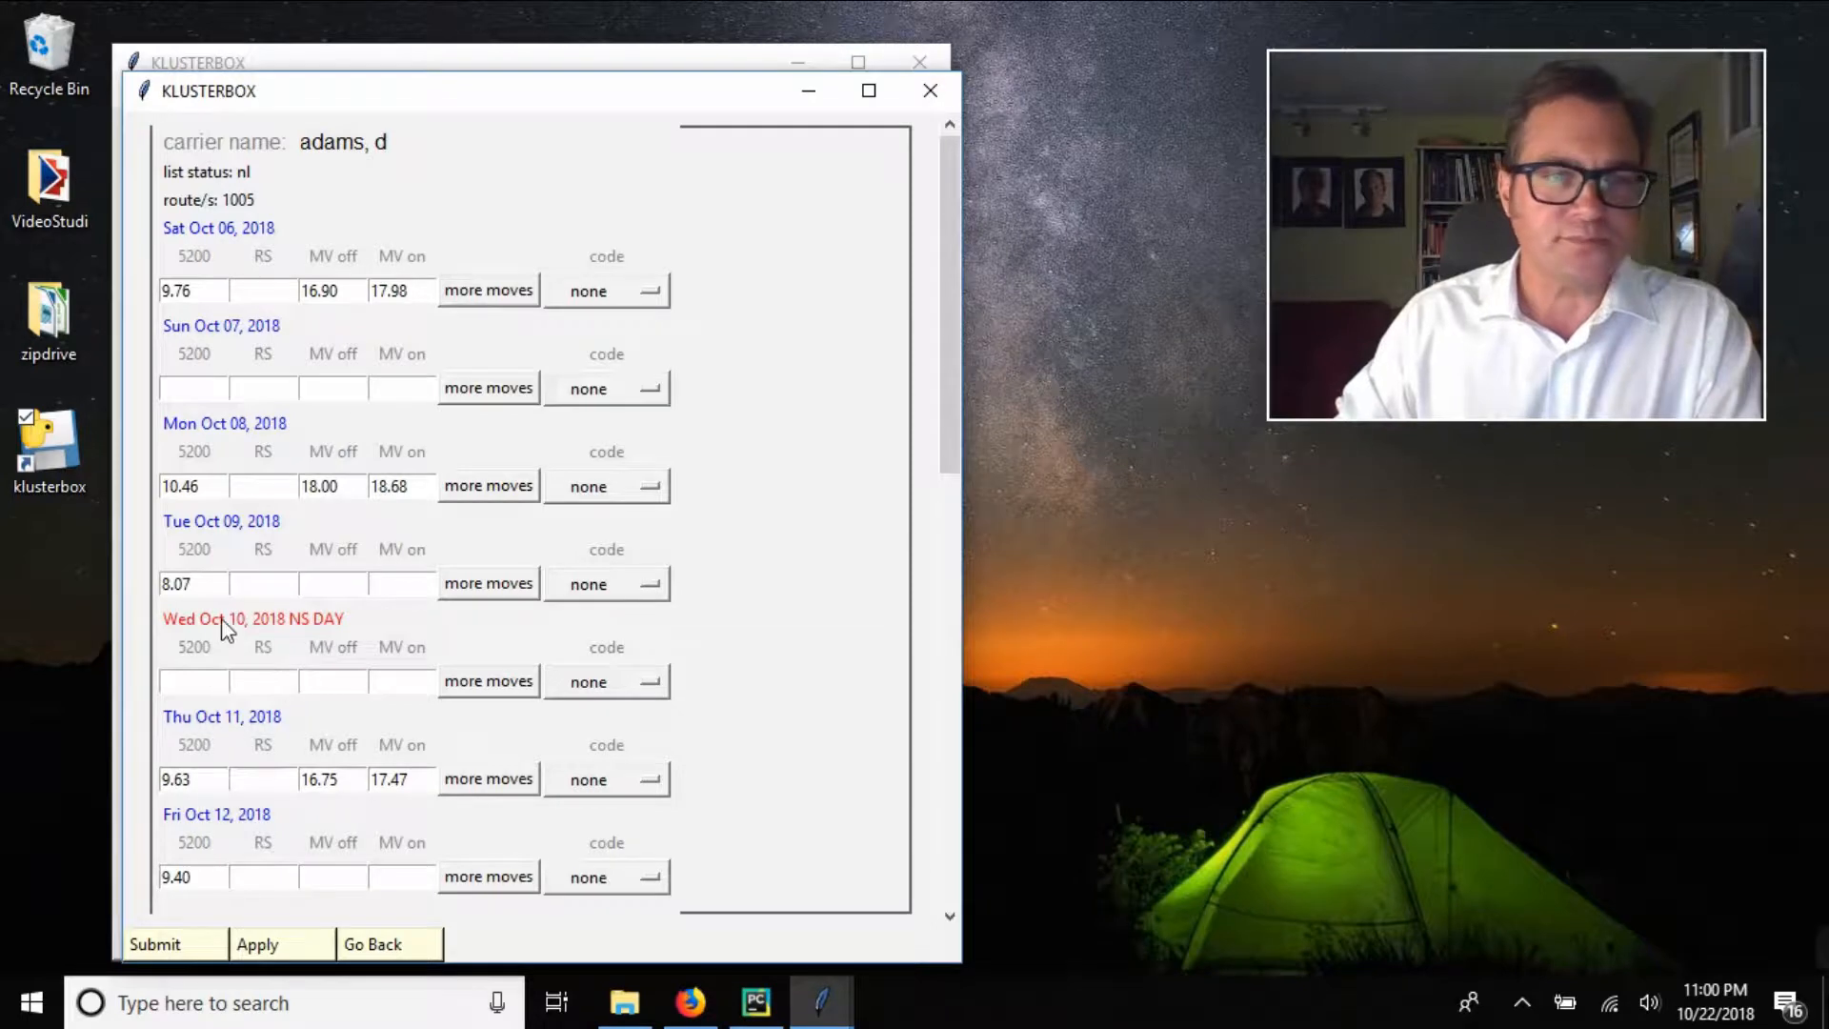
click(381, 945)
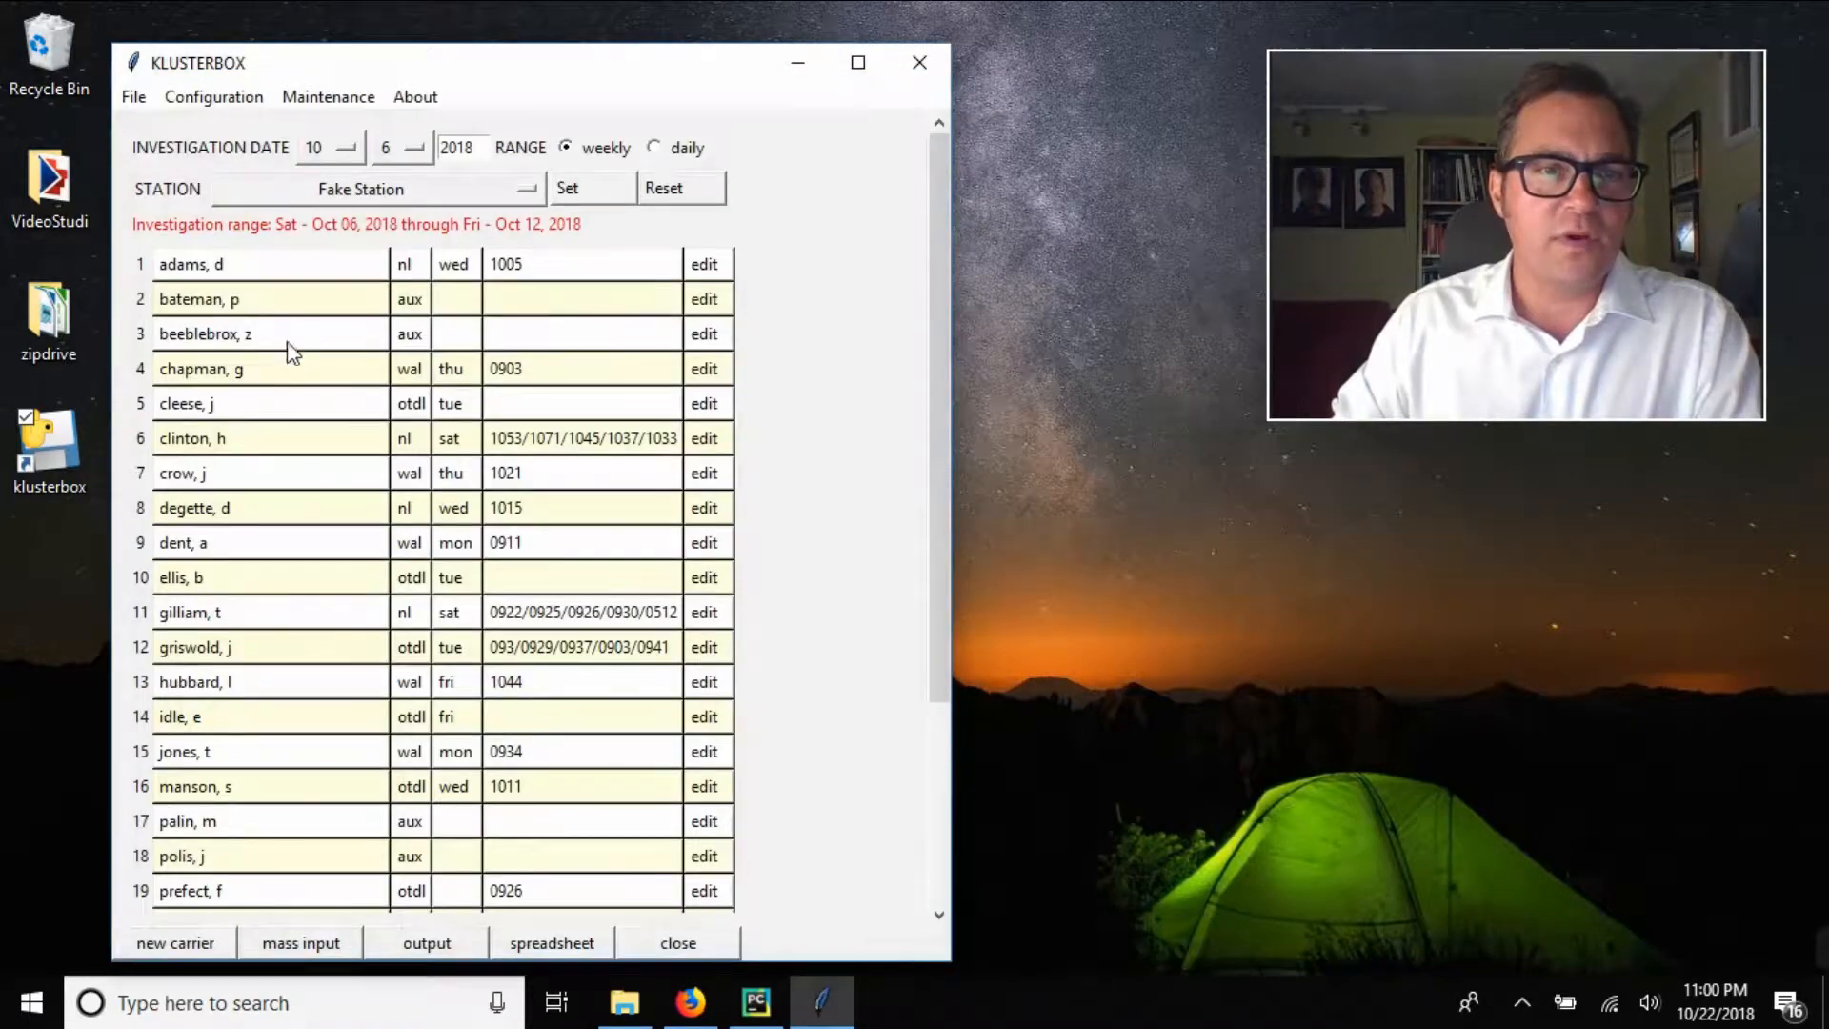
In the route 1021 carrier's record, enter 8.00 under 5200 for Thursday Oct 11 and set that day's code to ns day
click(298, 474)
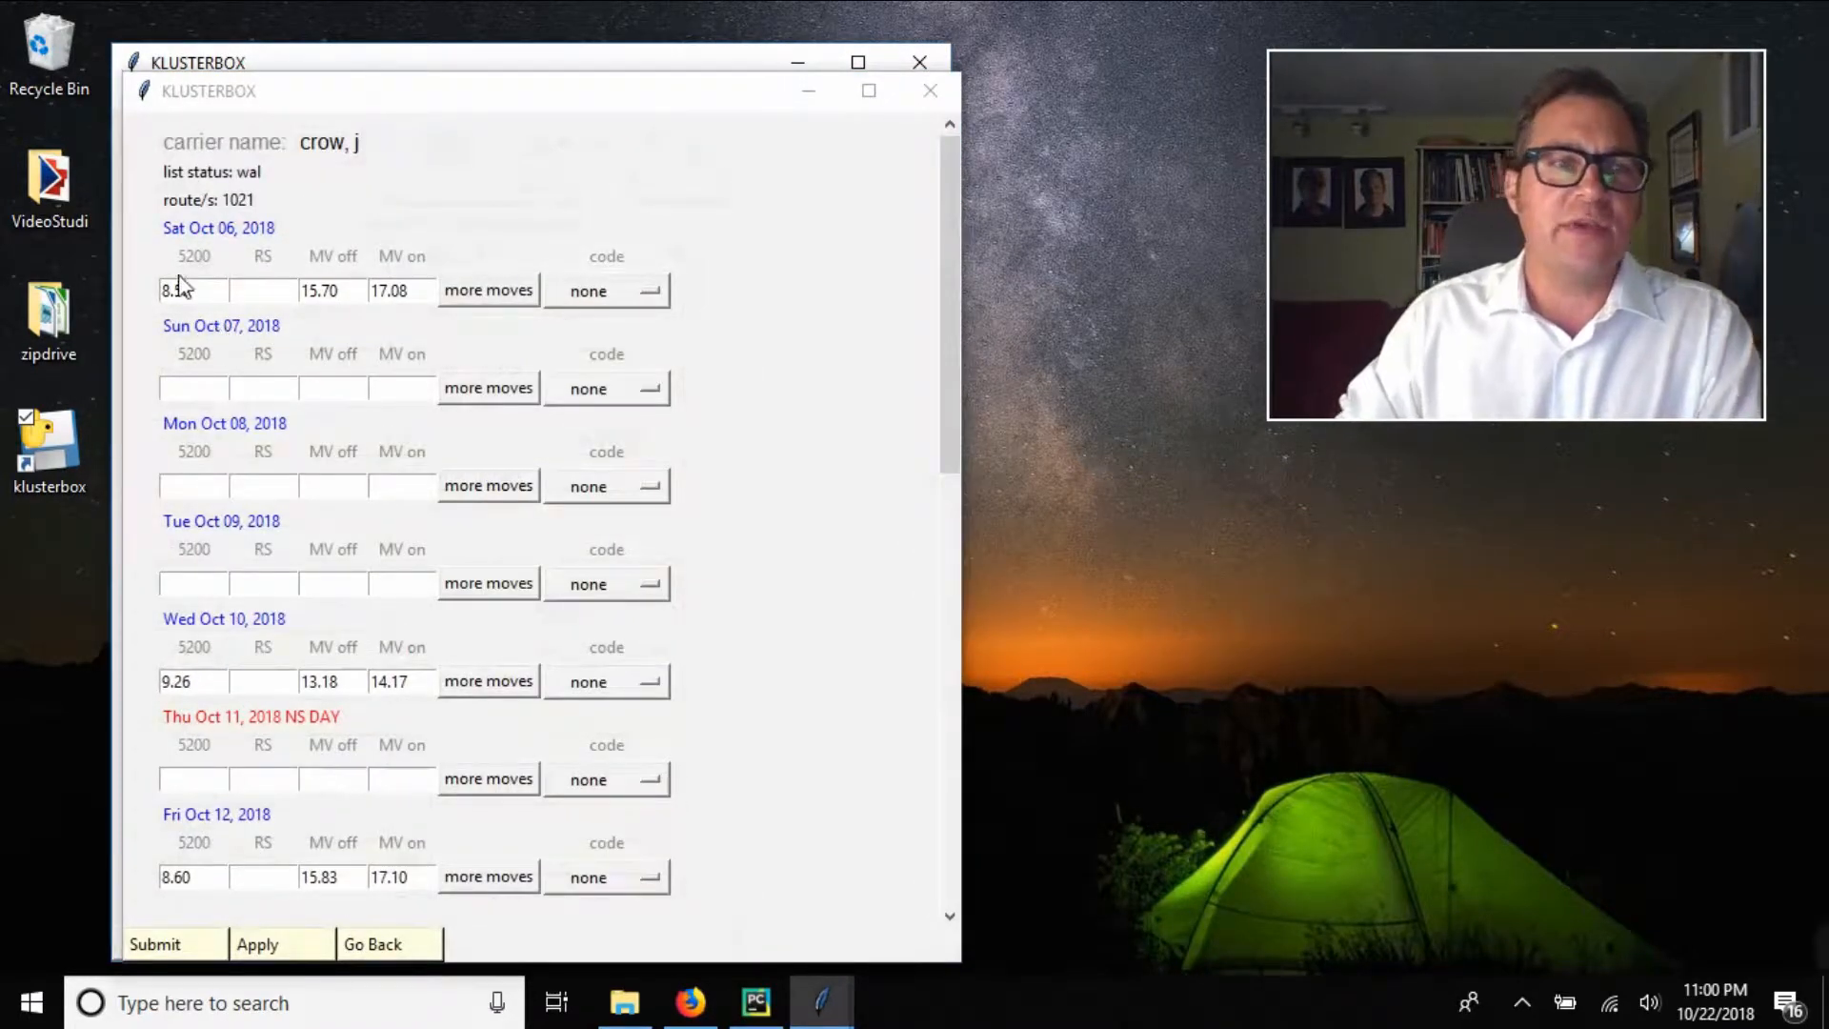
scroll(216, 572, down, 2)
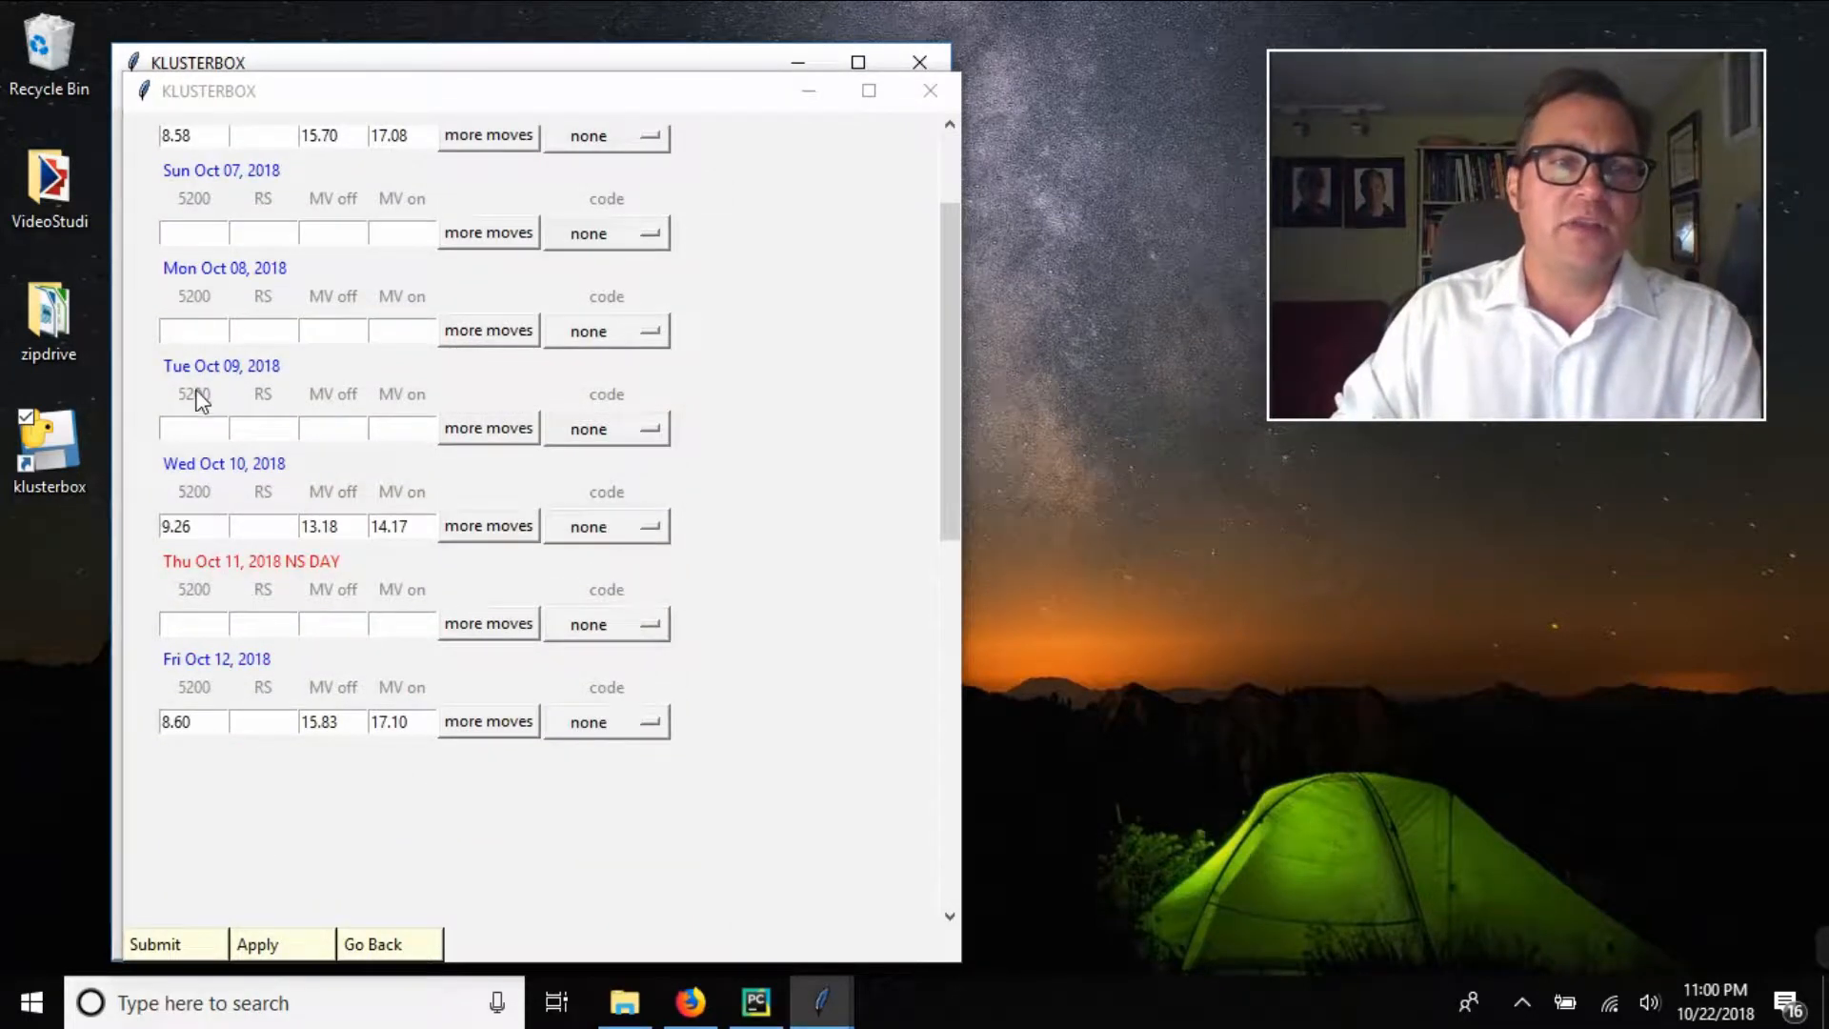
scroll(200, 401, up, 2)
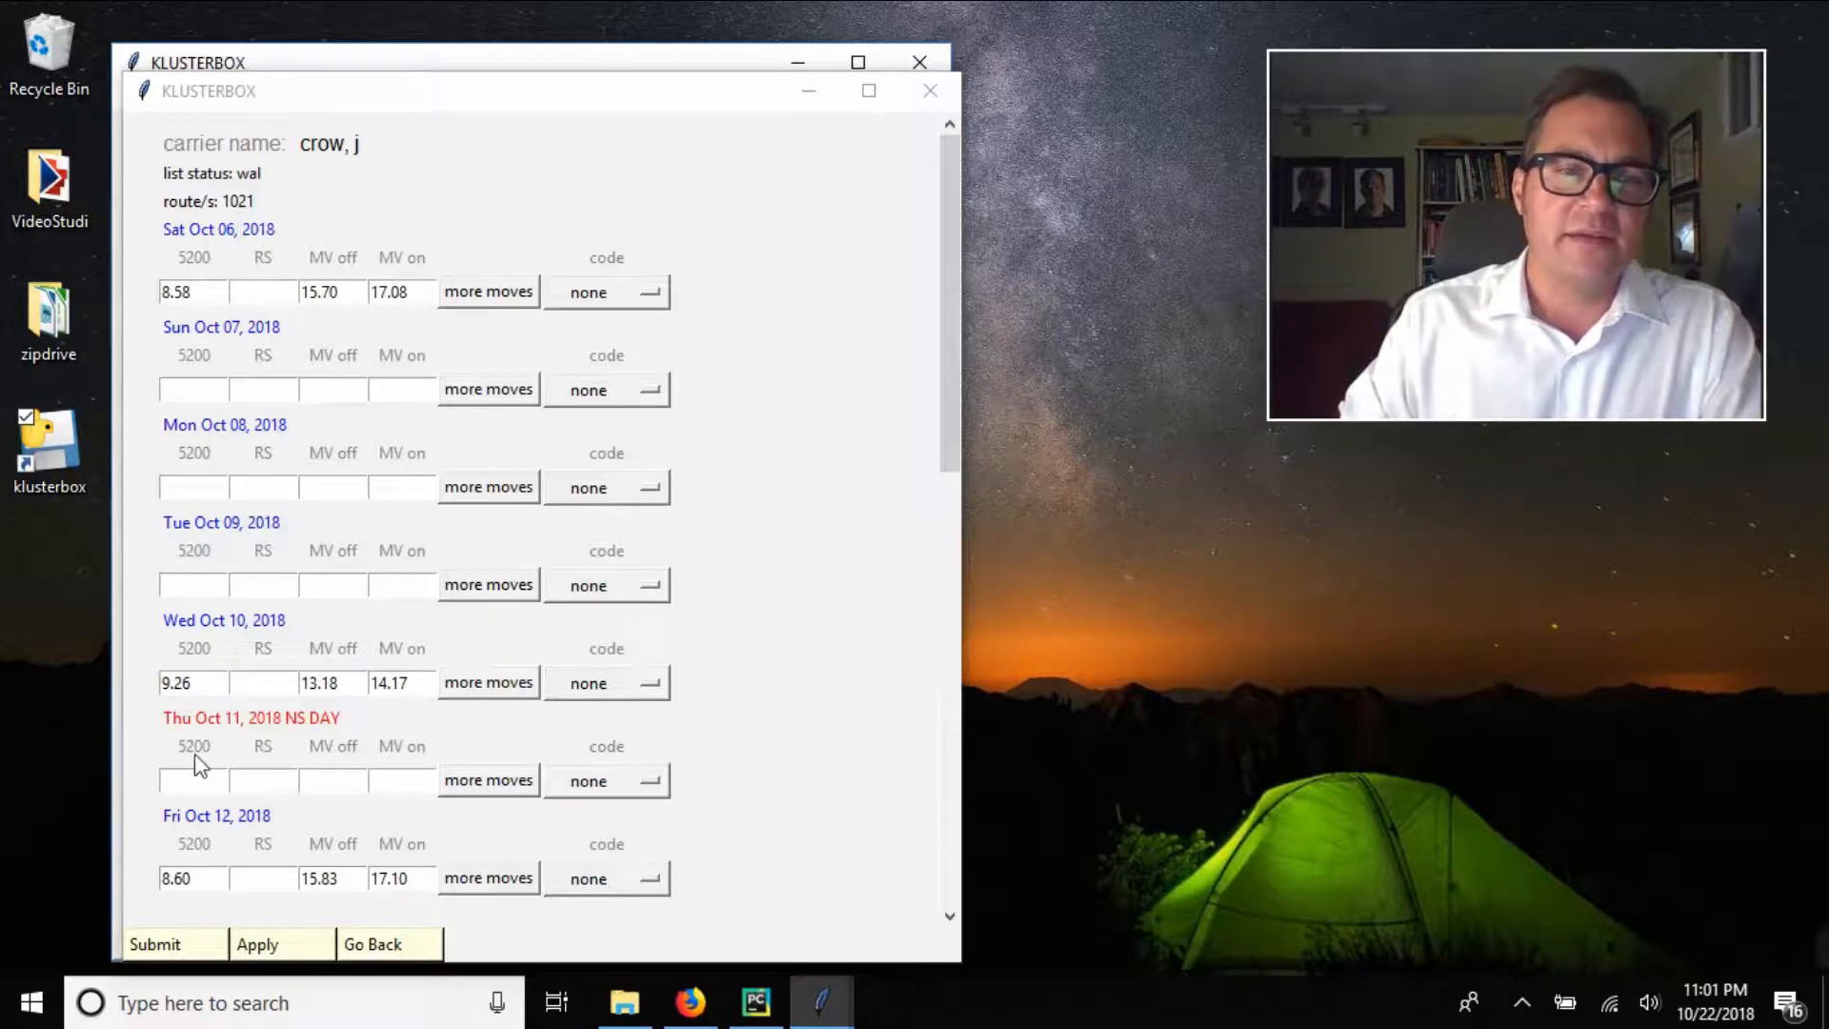
click(204, 777)
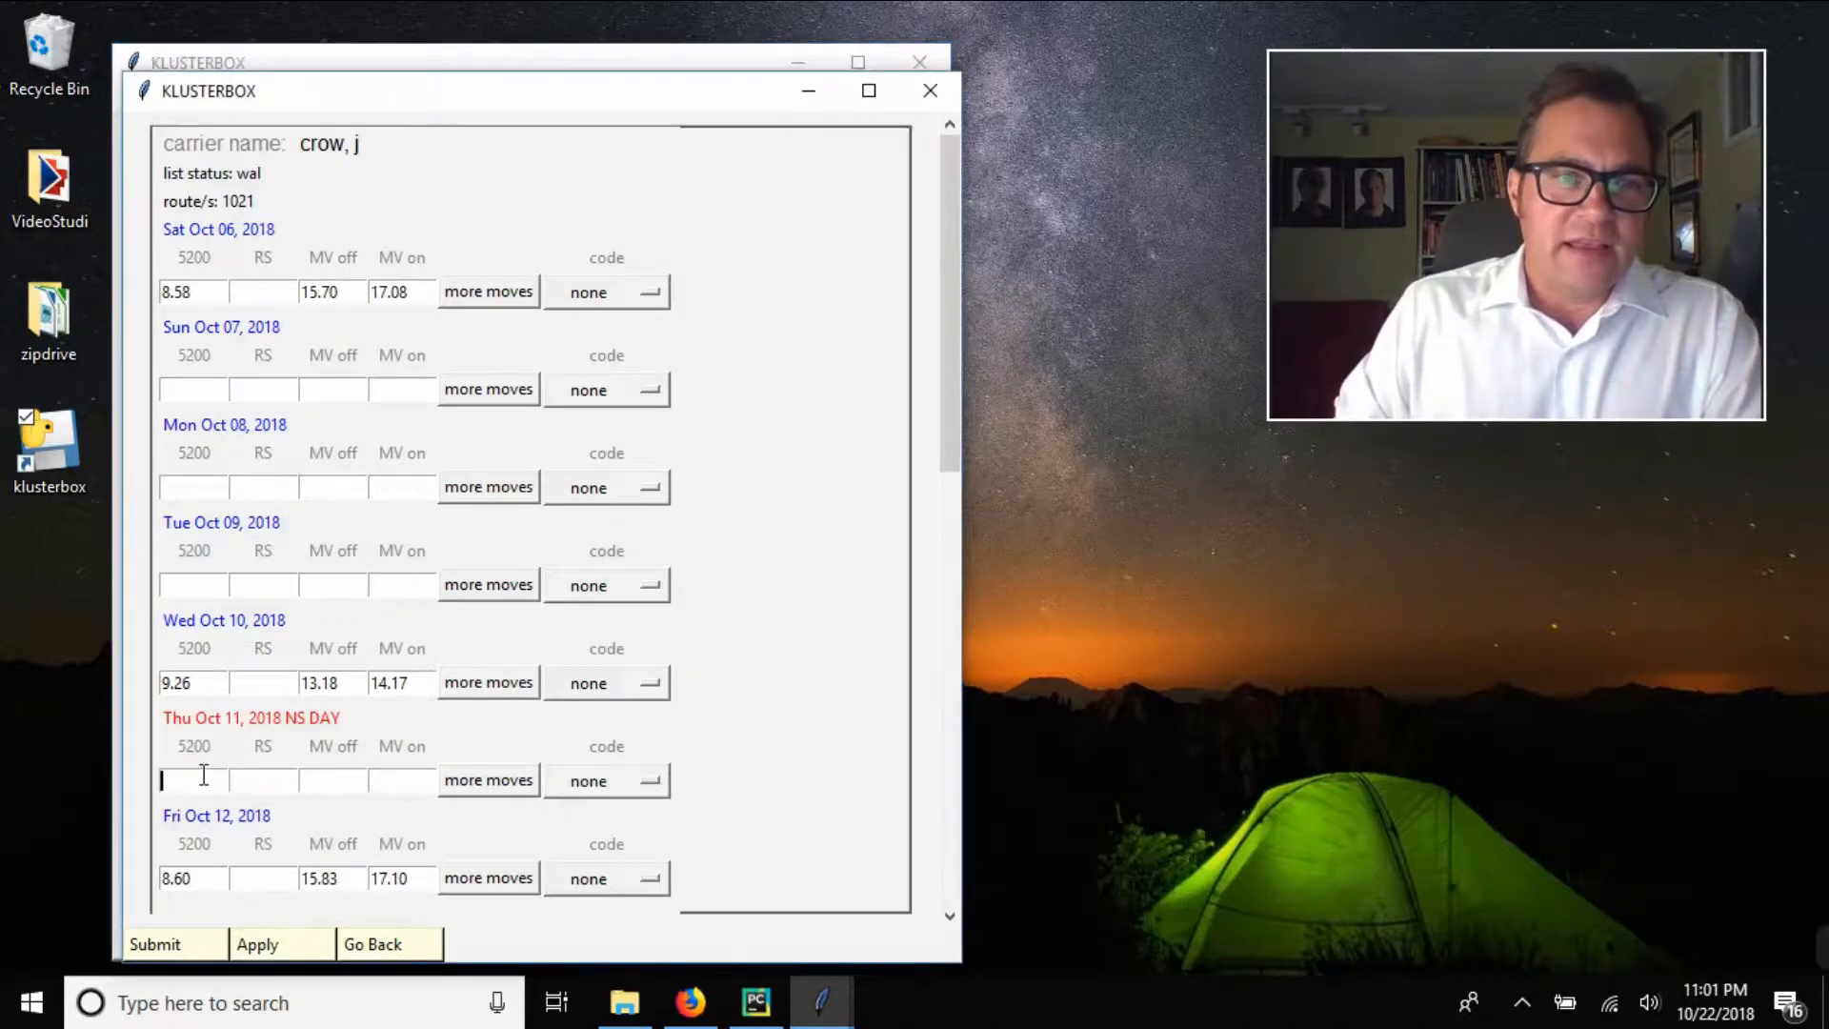
text(8.00)
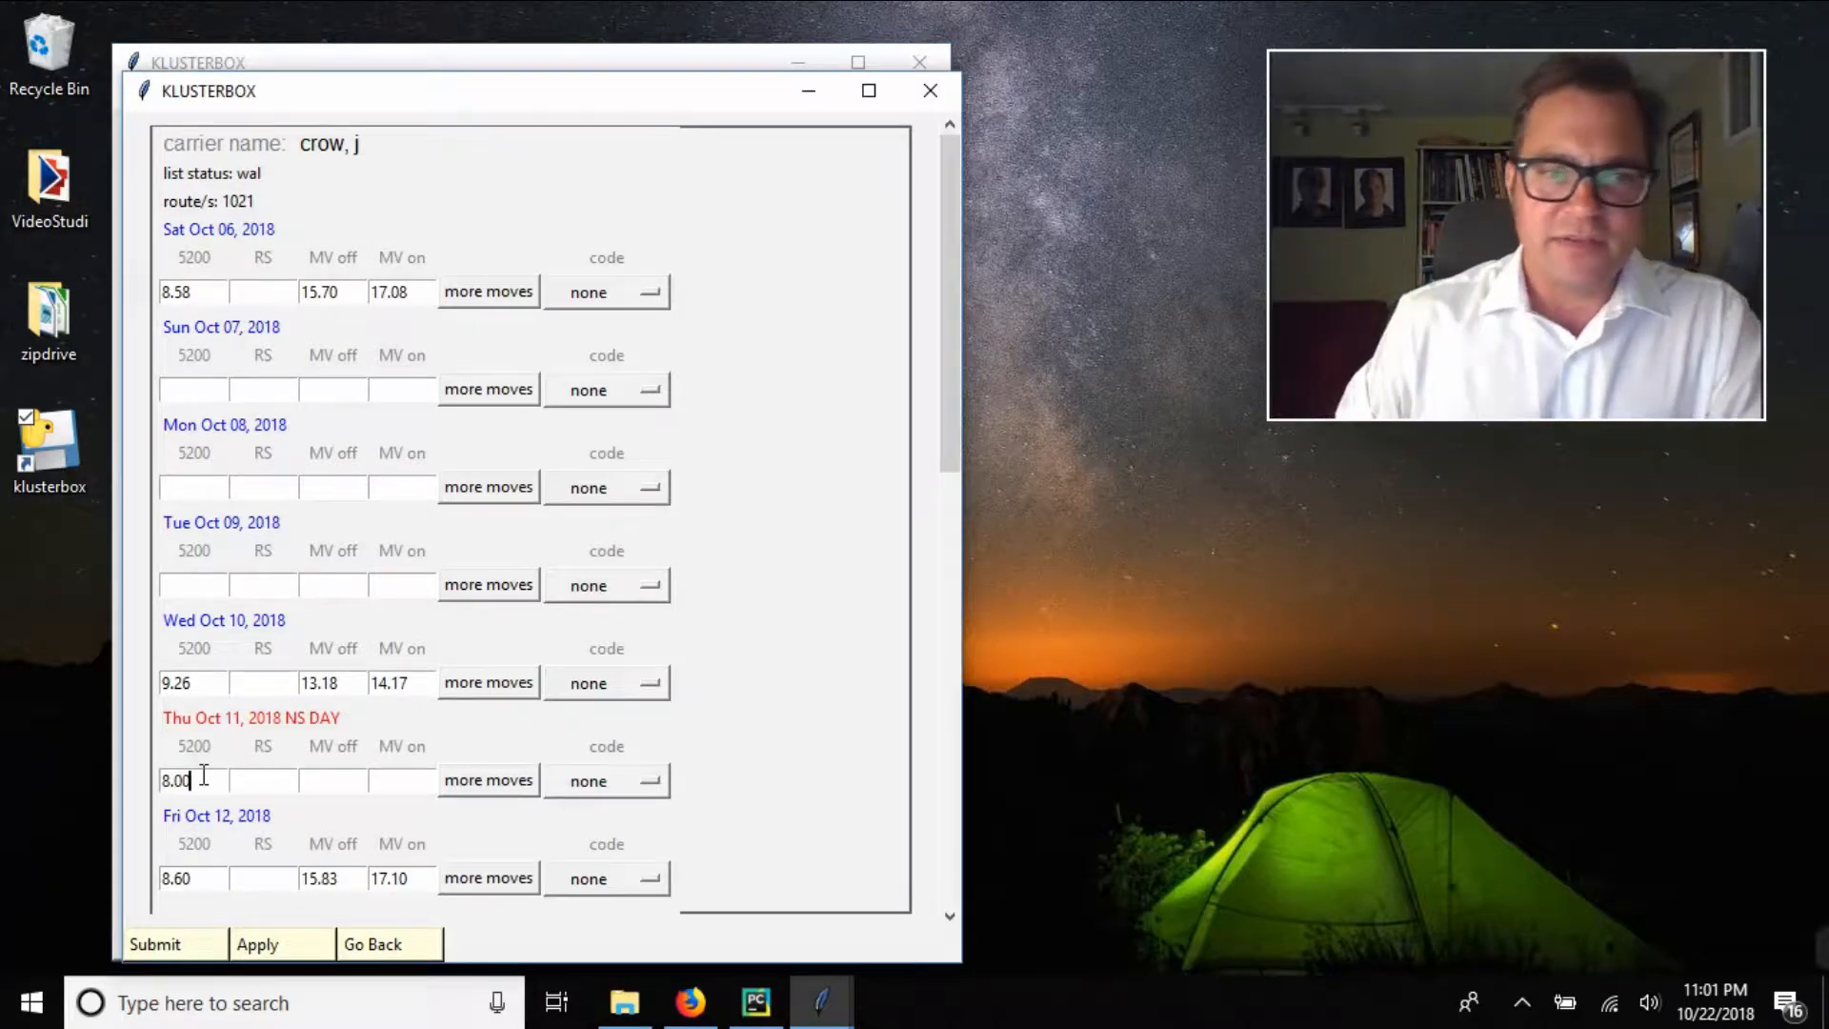
key(Tab)
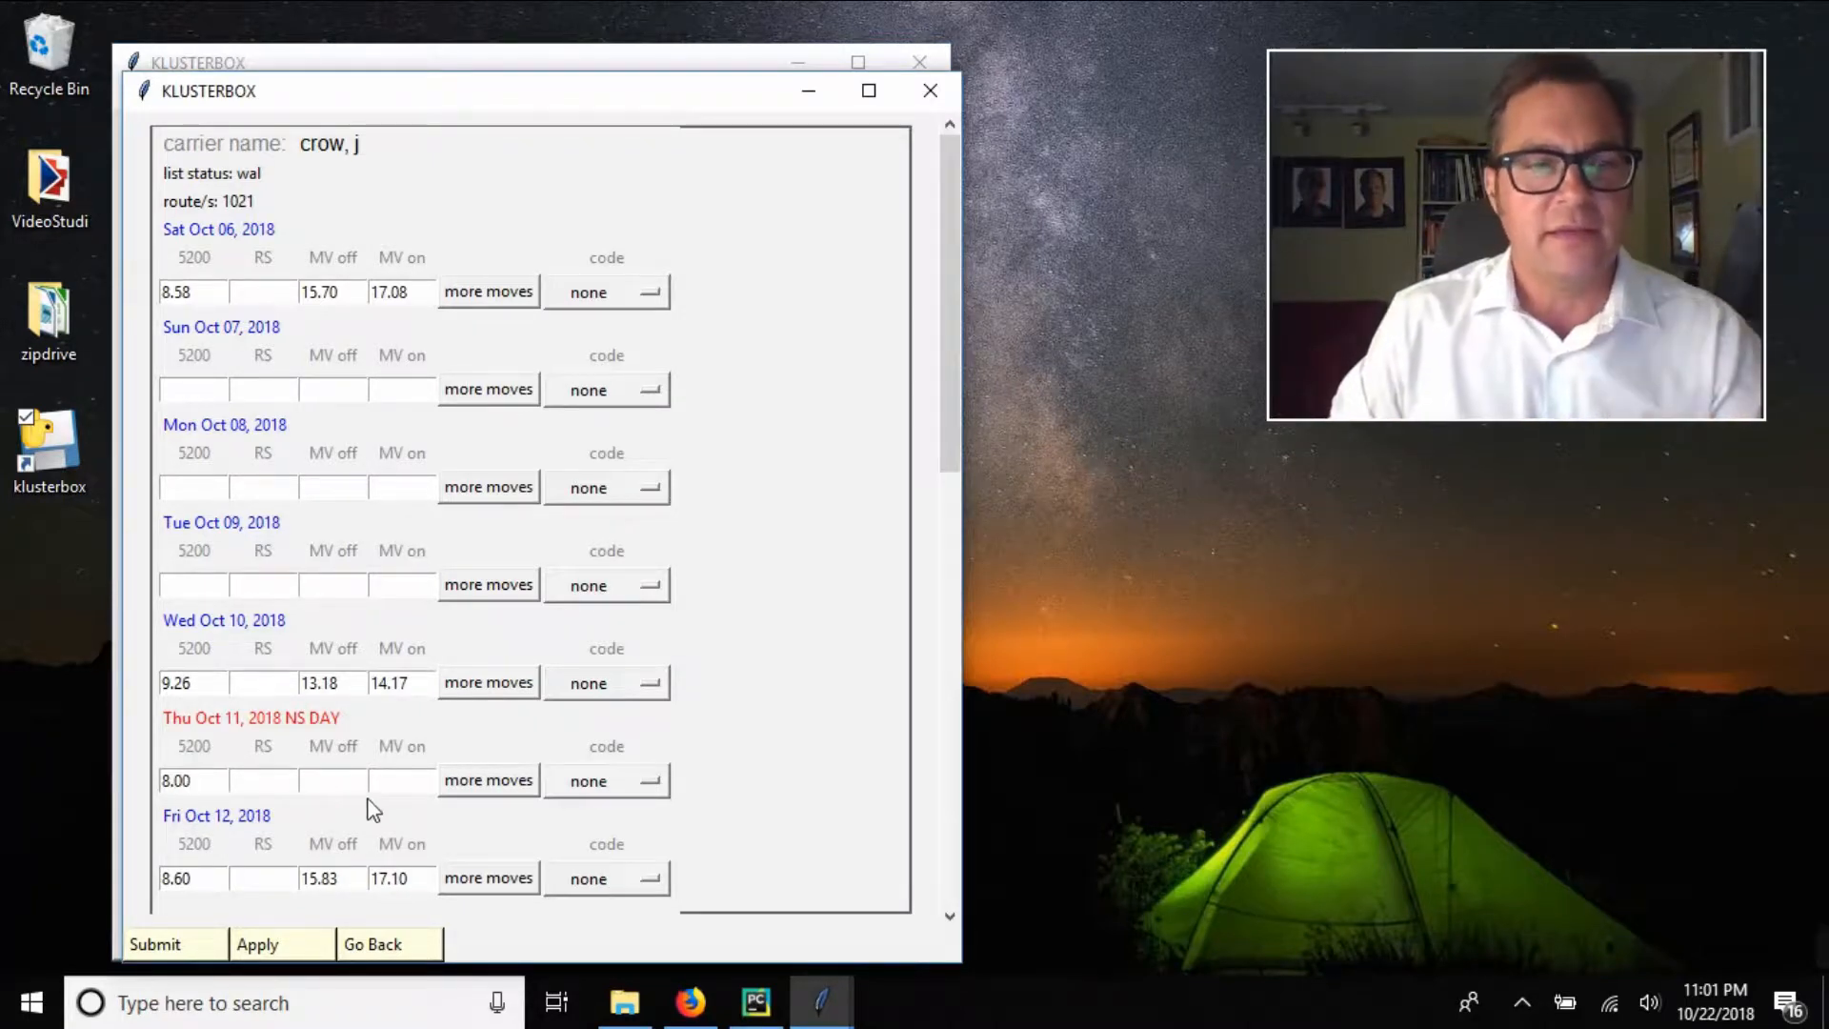
click(648, 781)
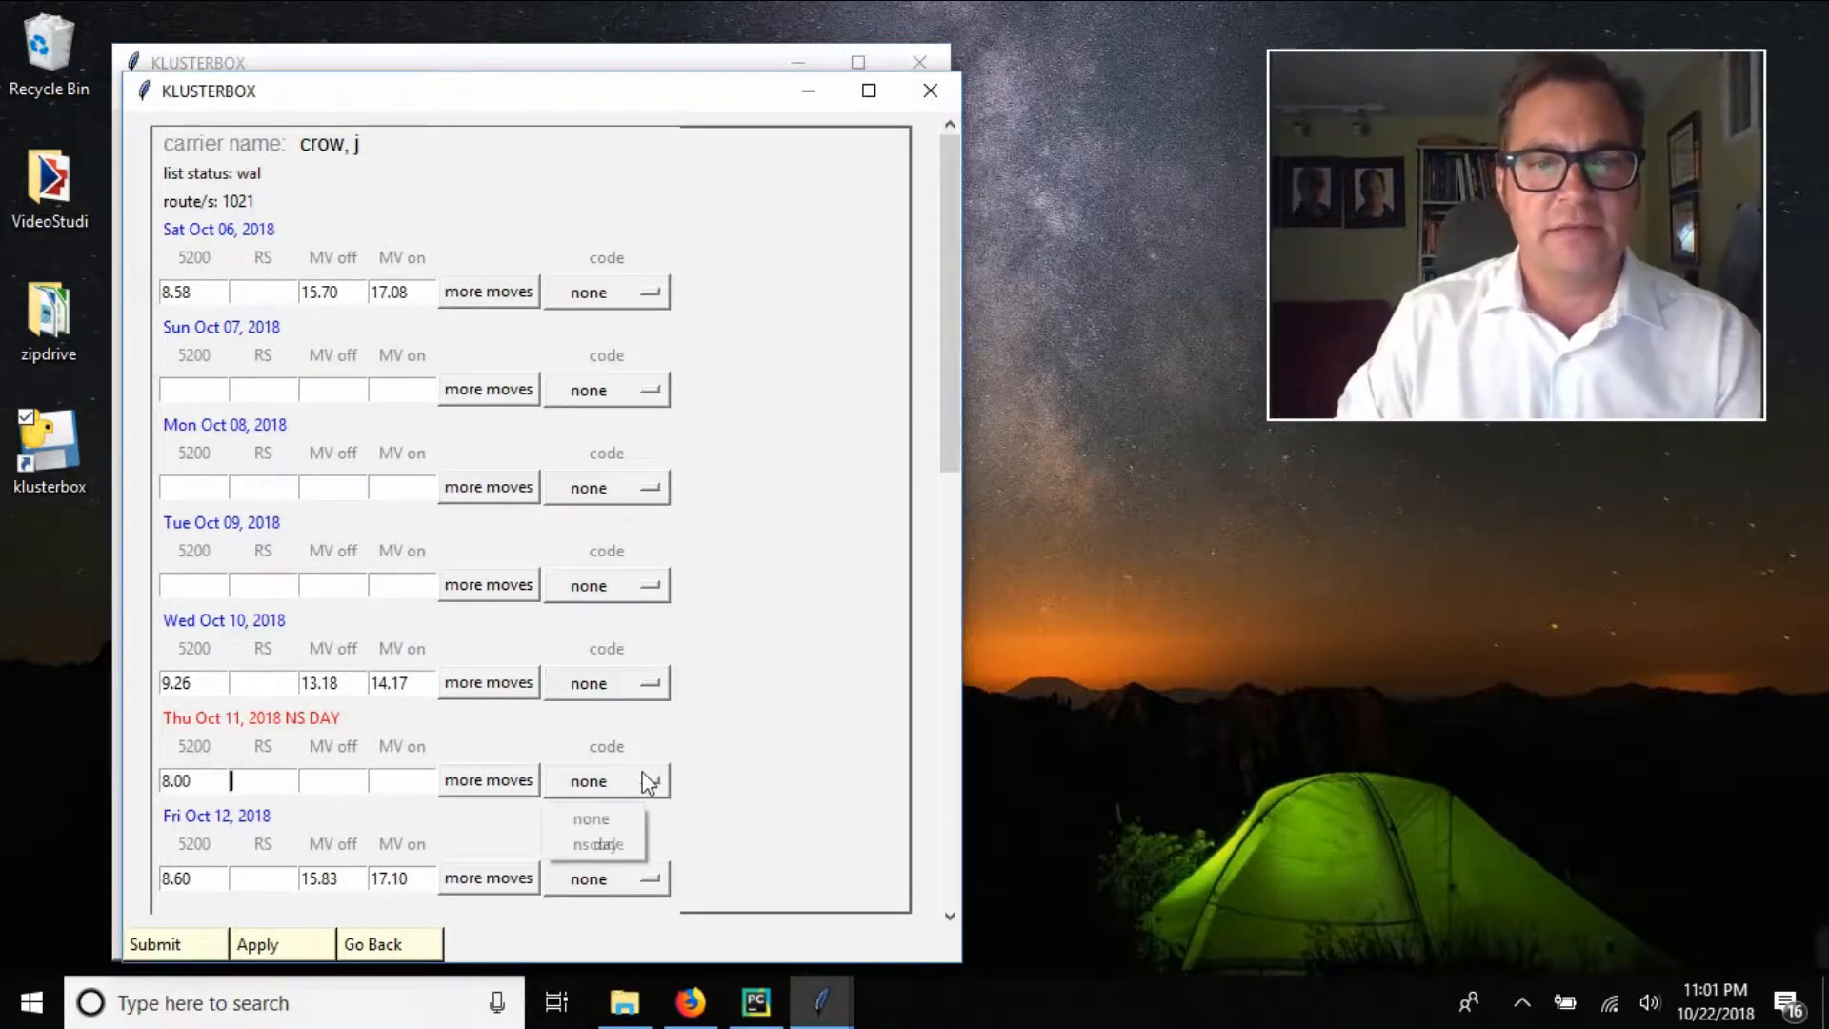
click(597, 845)
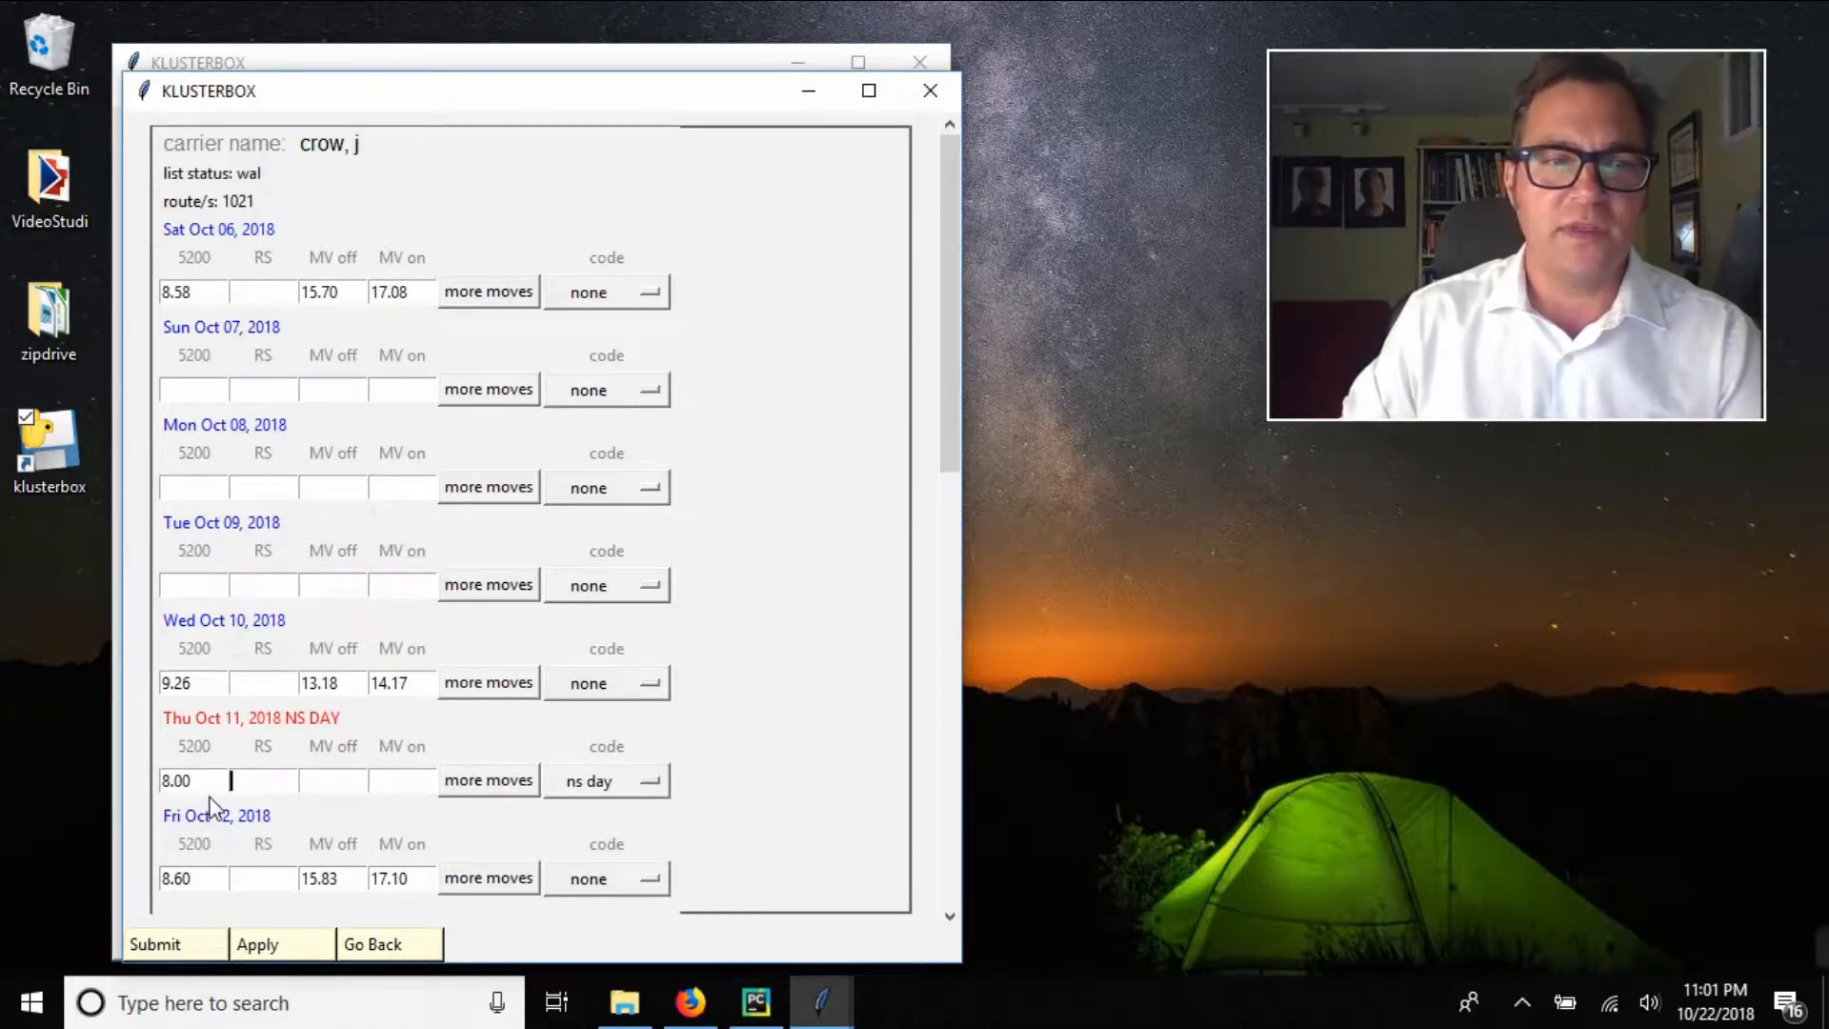
Clear the Thursday Oct 11 5200 hours and return to the carrier list without submitting the record
key(shift+Tab)
key(BackSpace)
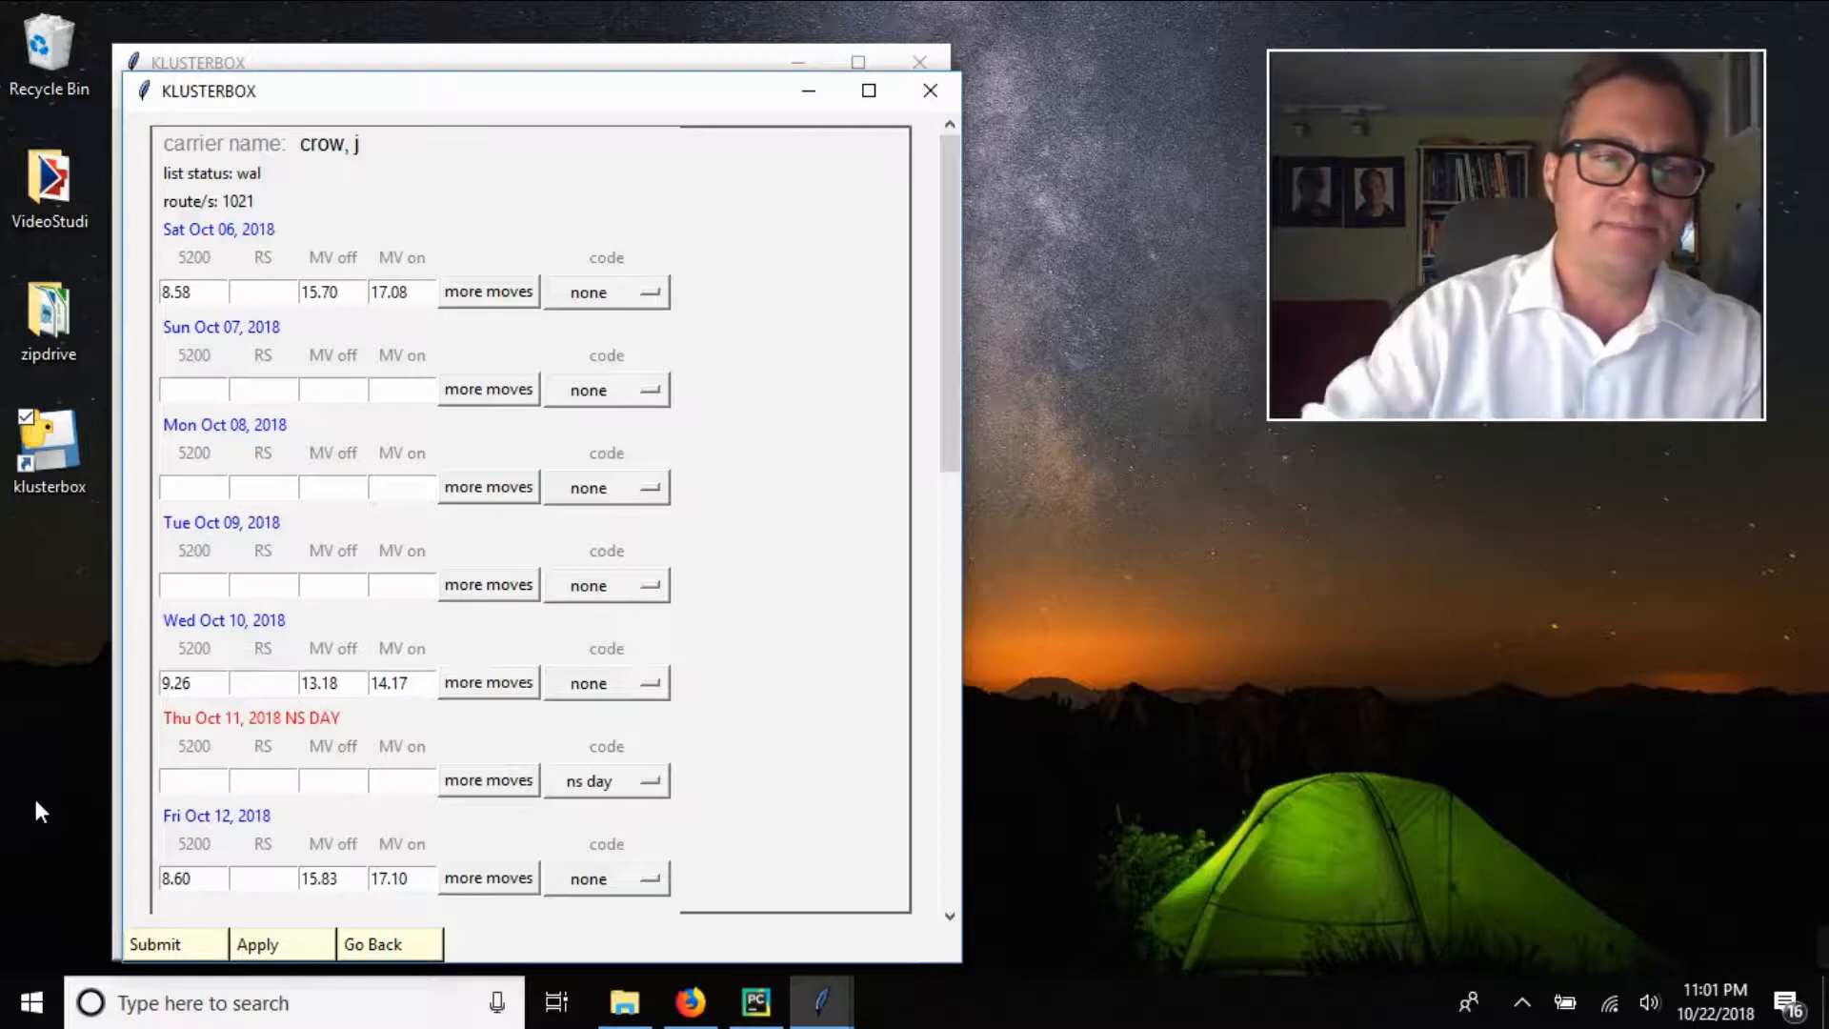
click(428, 947)
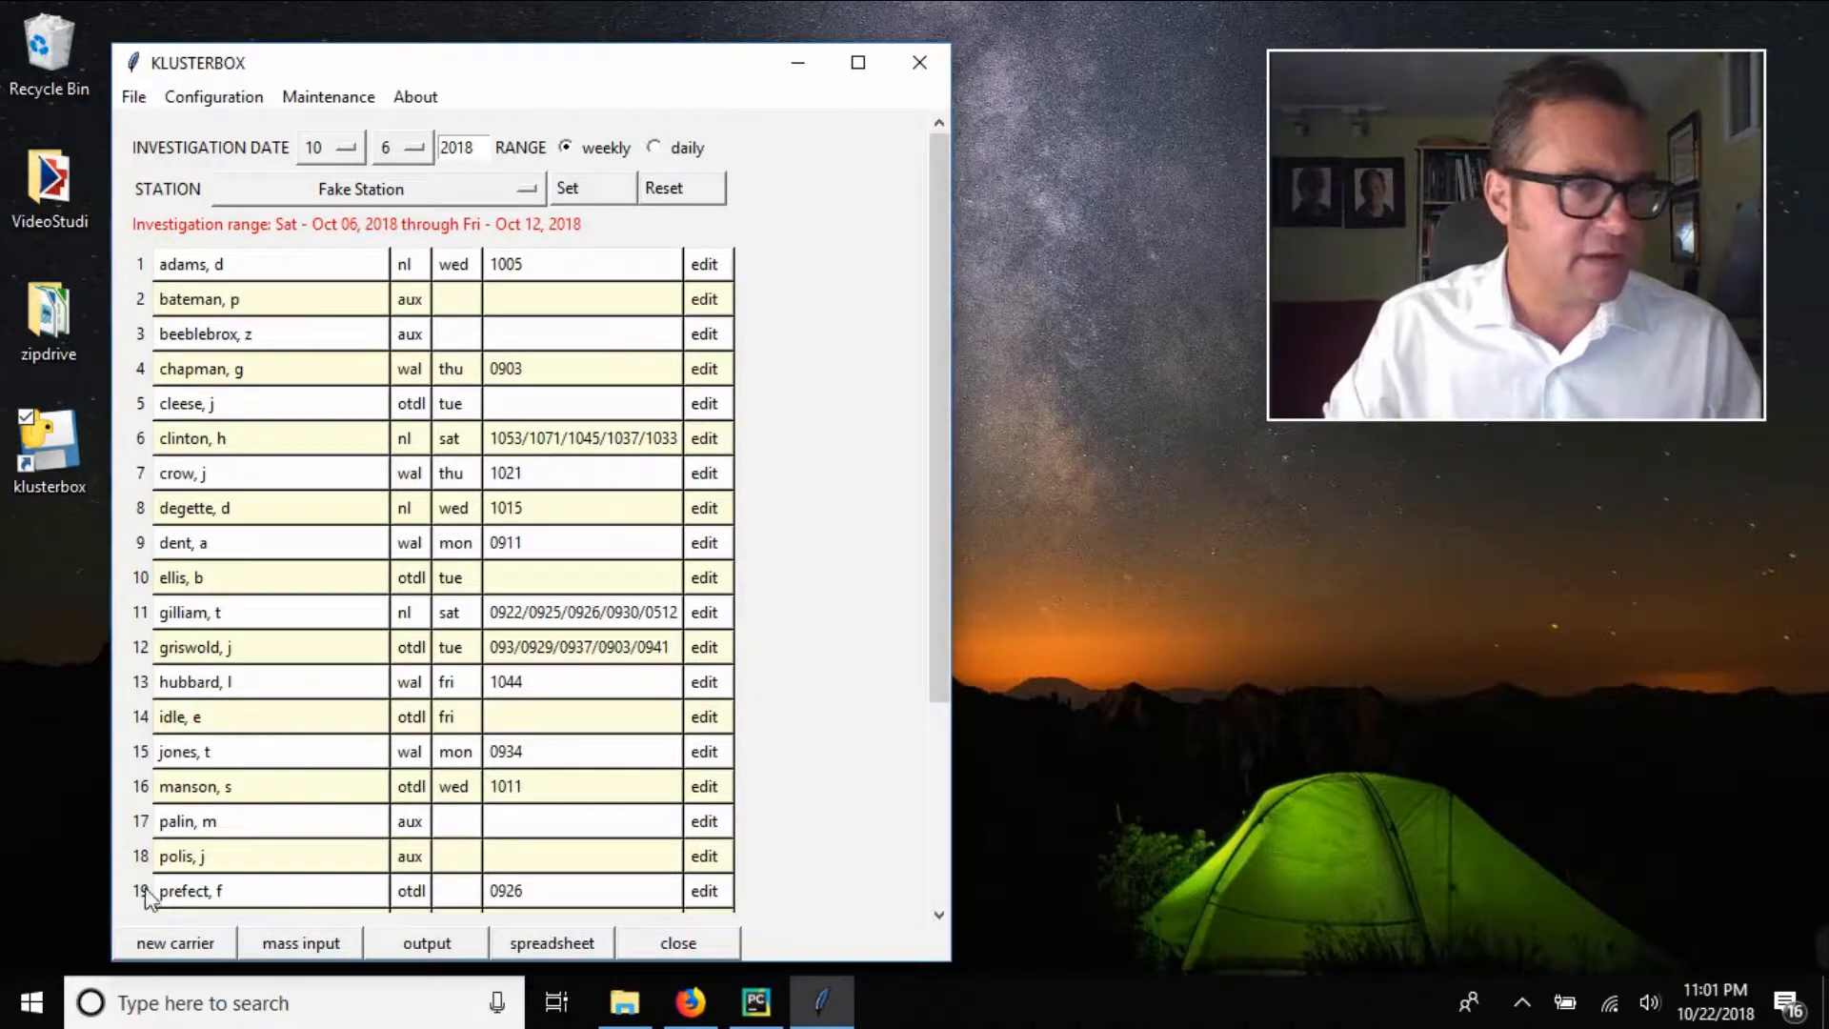
Review the Saturday Oct 06 fields in the route 0903 wal carrier's weekly record, and return to the carrier list
double_click(270, 369)
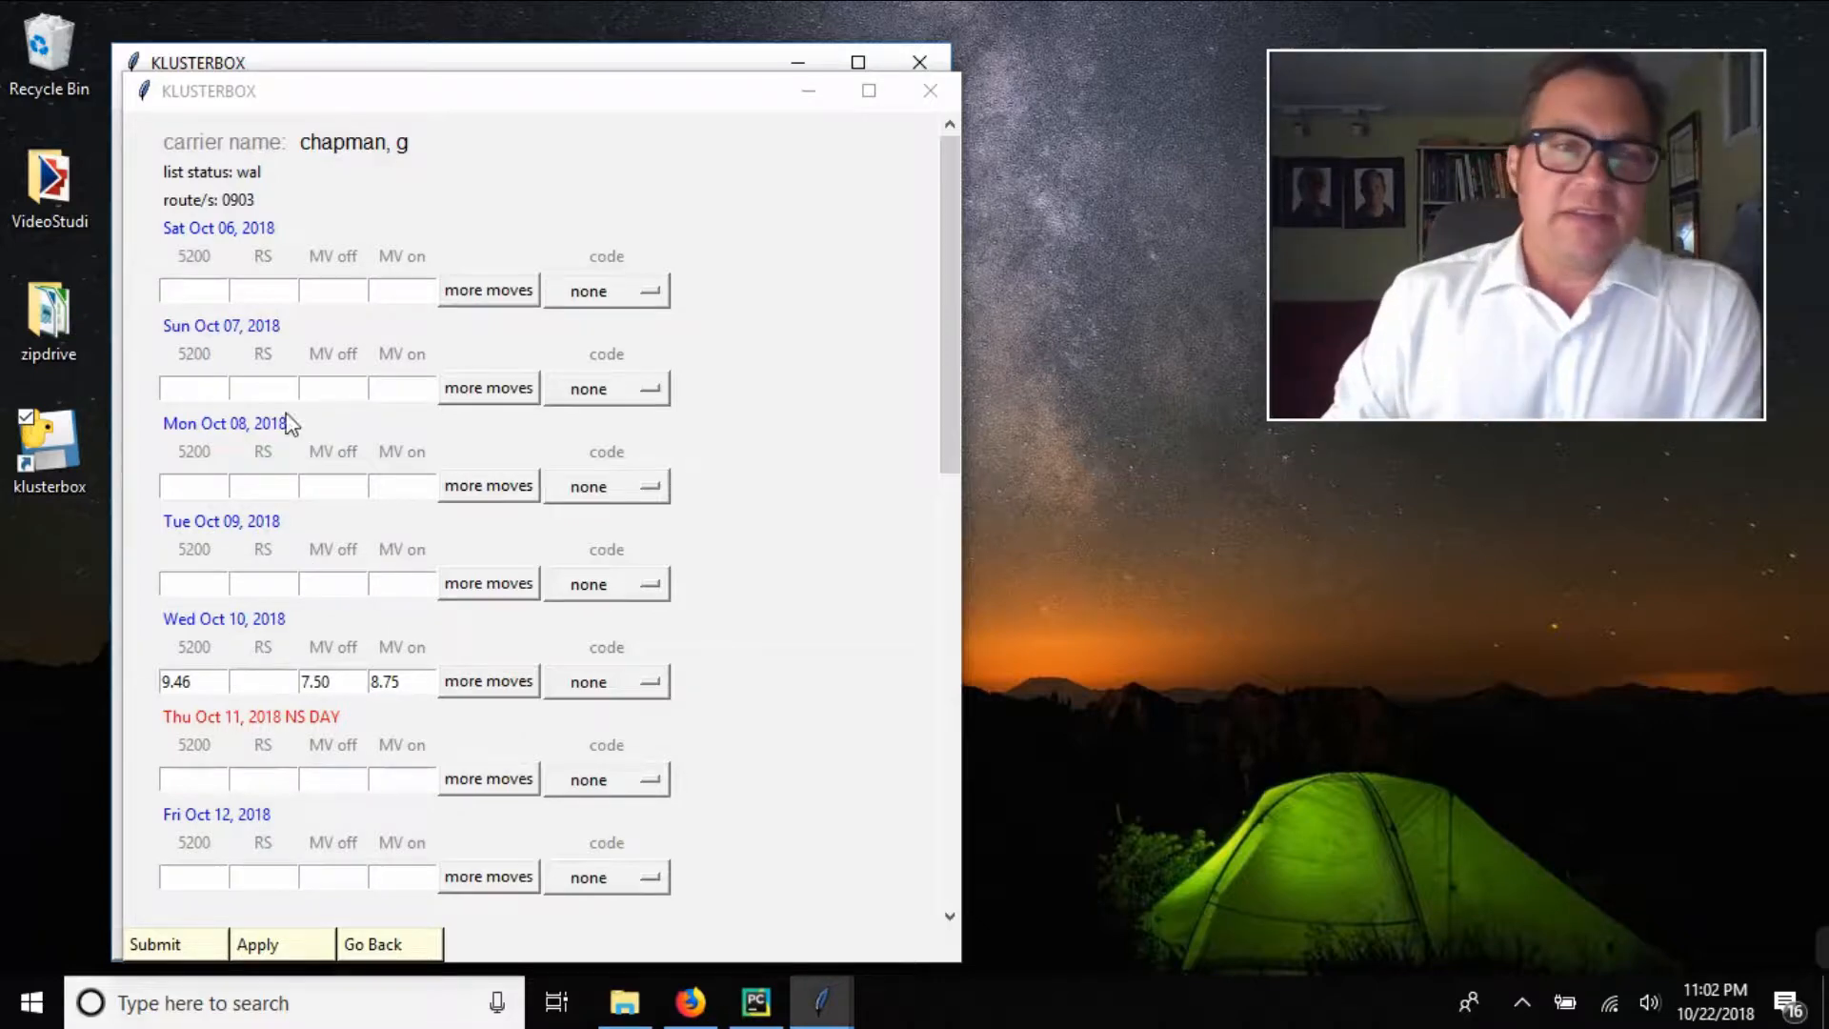
click(287, 288)
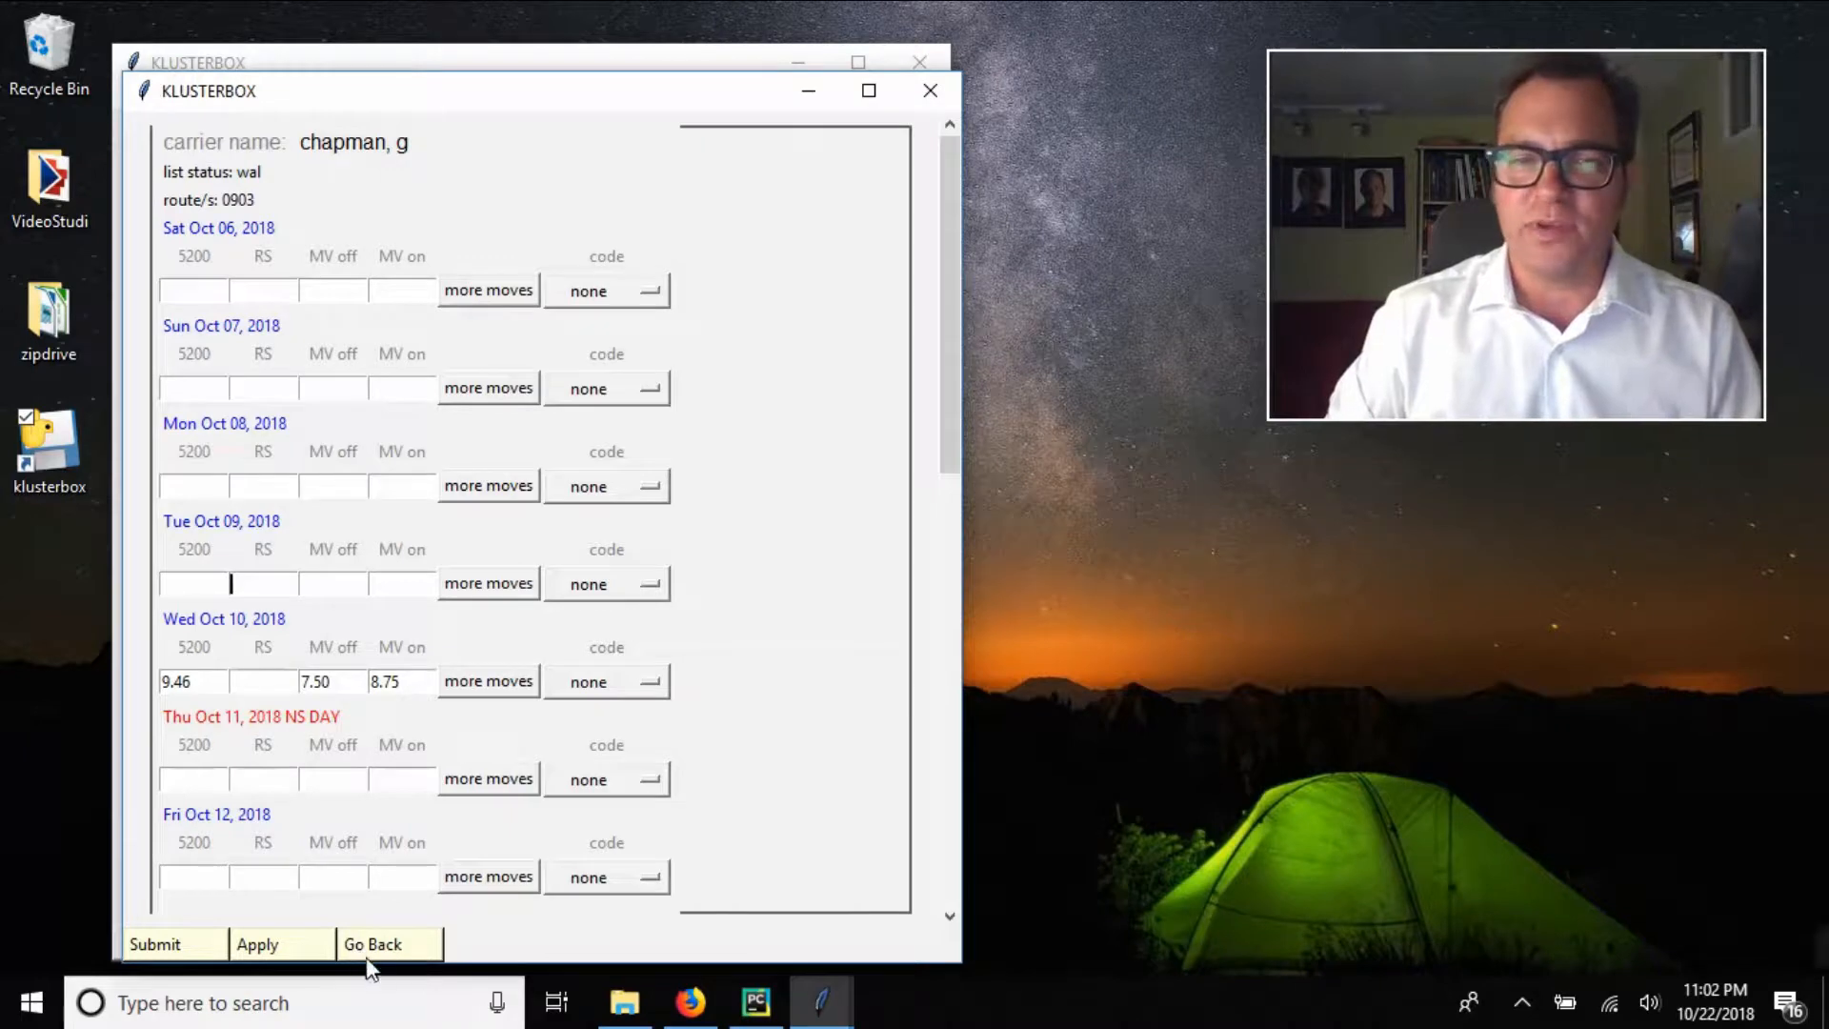
click(259, 291)
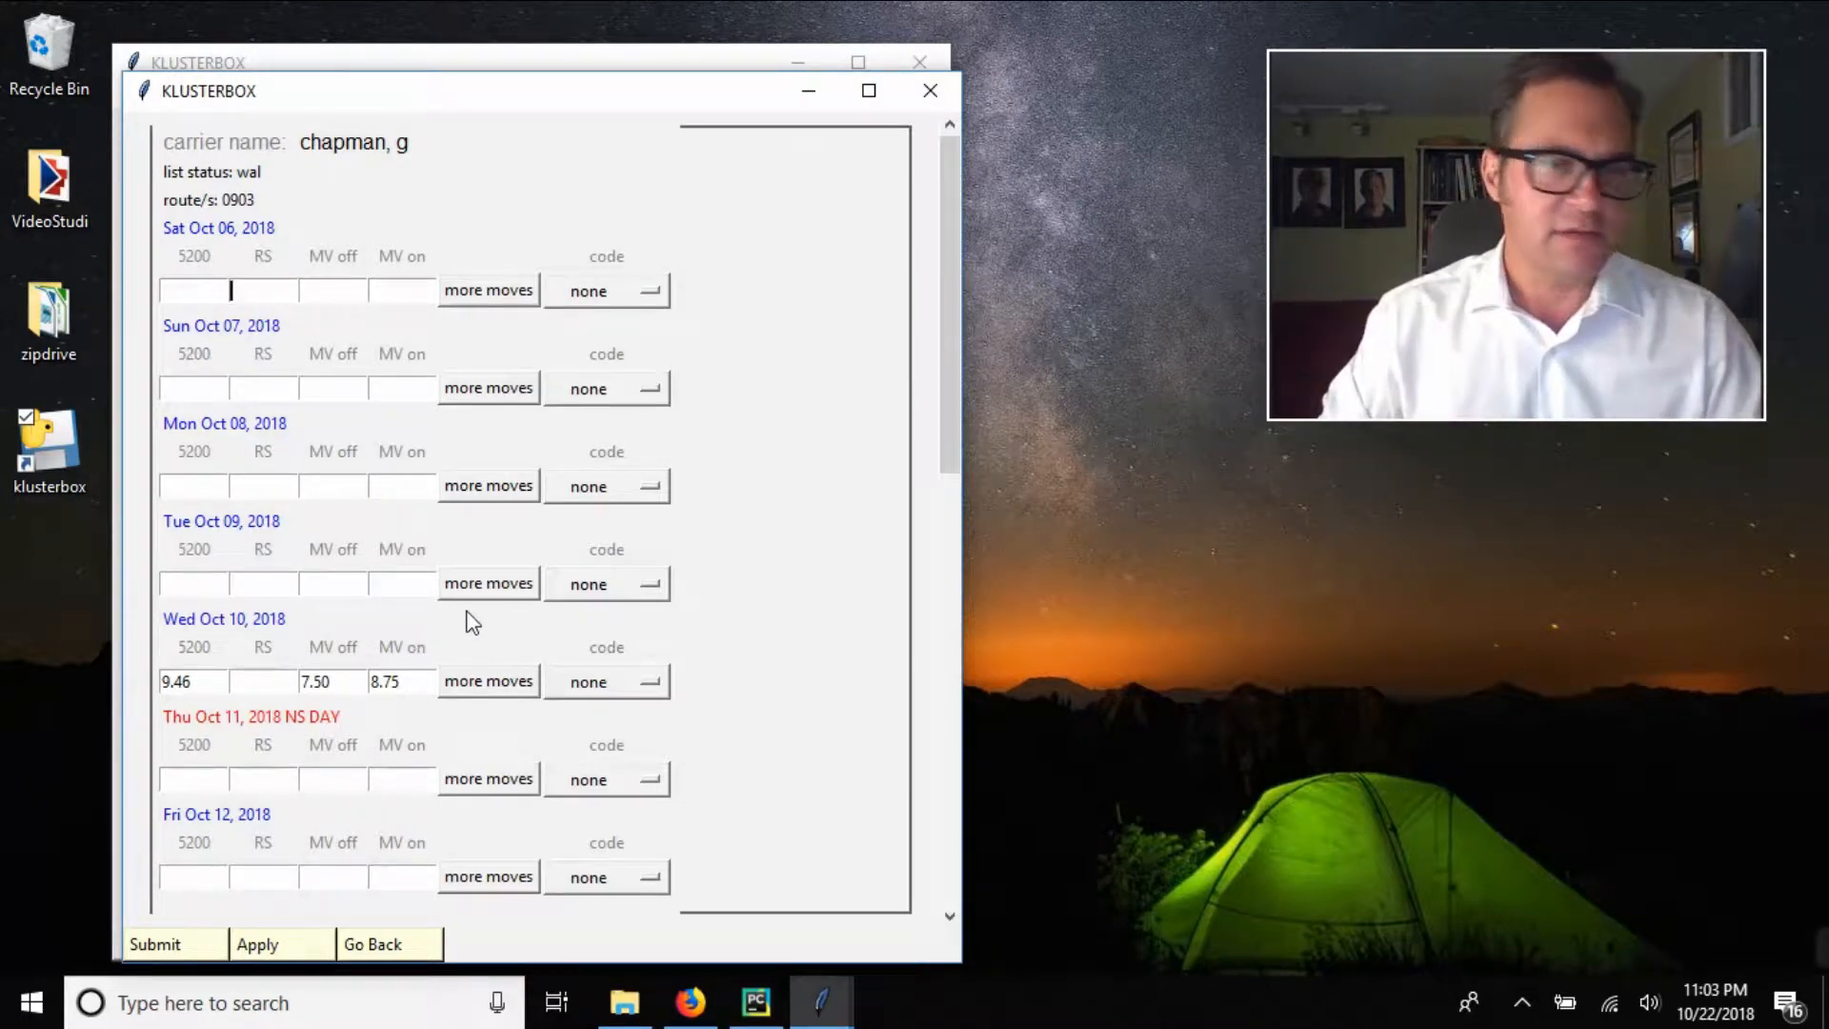
click(393, 948)
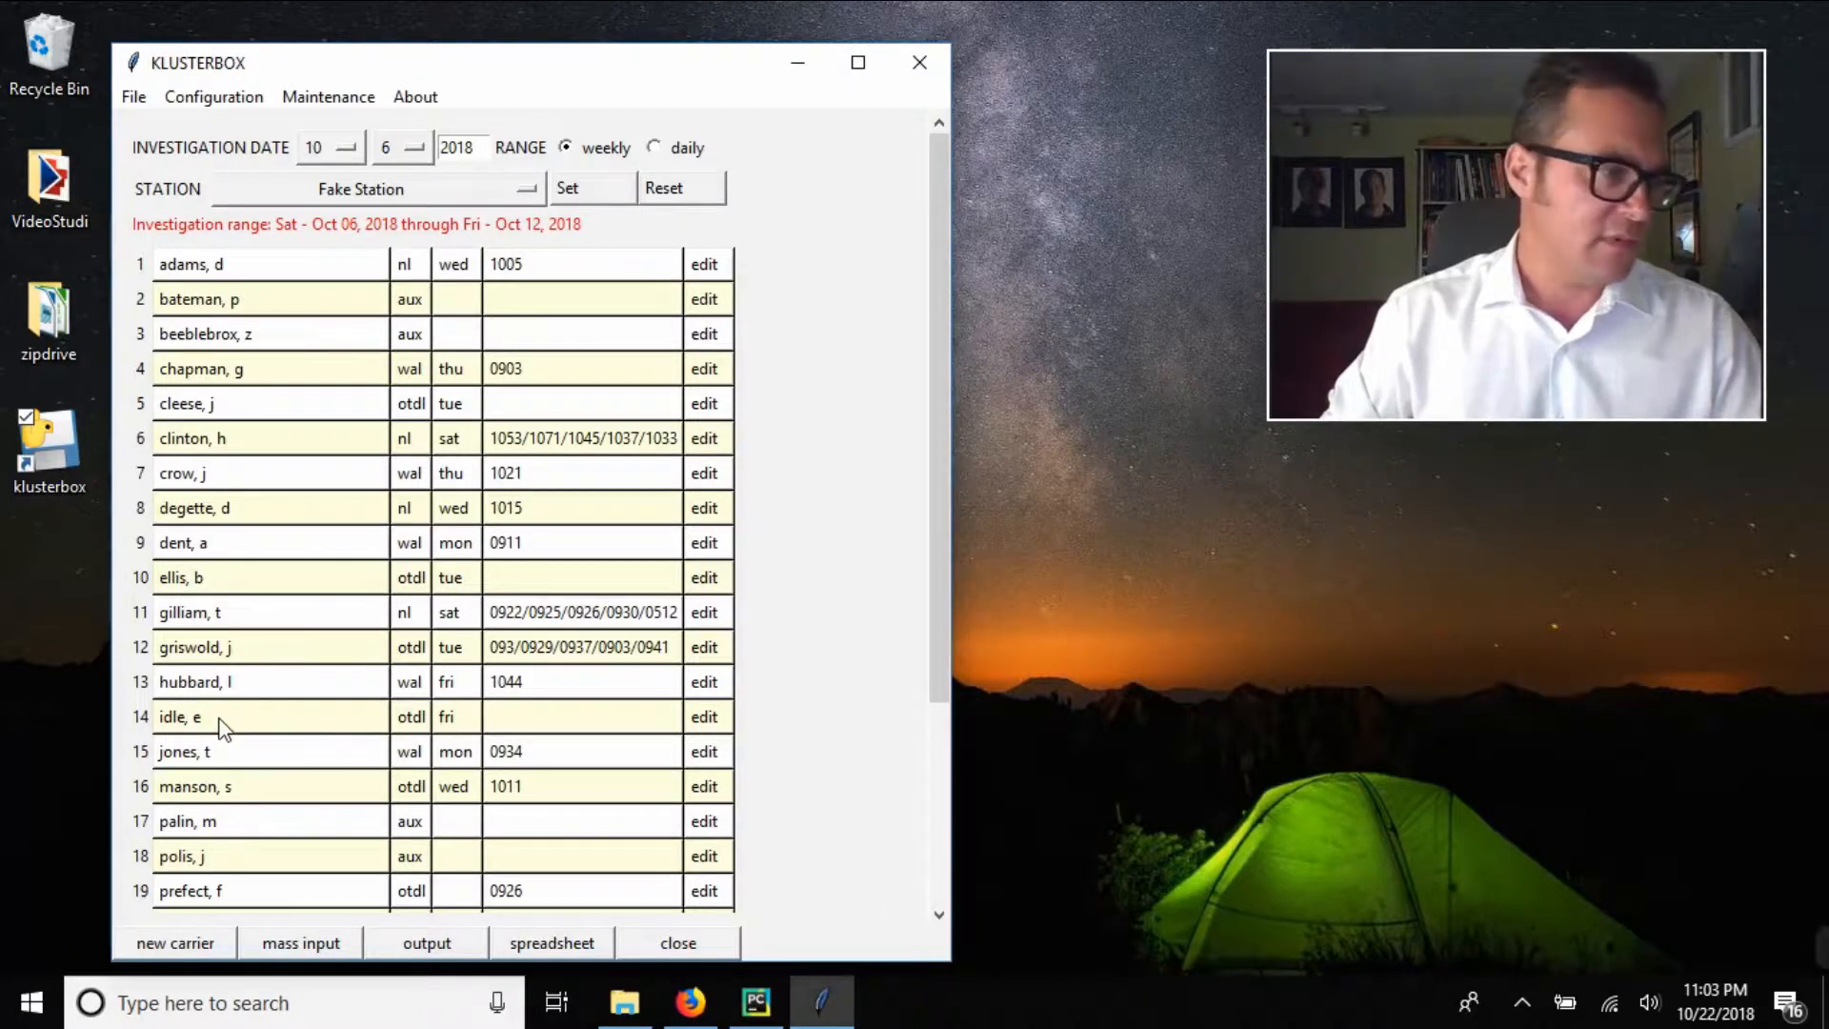
Open the route 0934 wal carrier's weekly record and enter 8.26 under 5200 for Saturday Oct 06
click(243, 755)
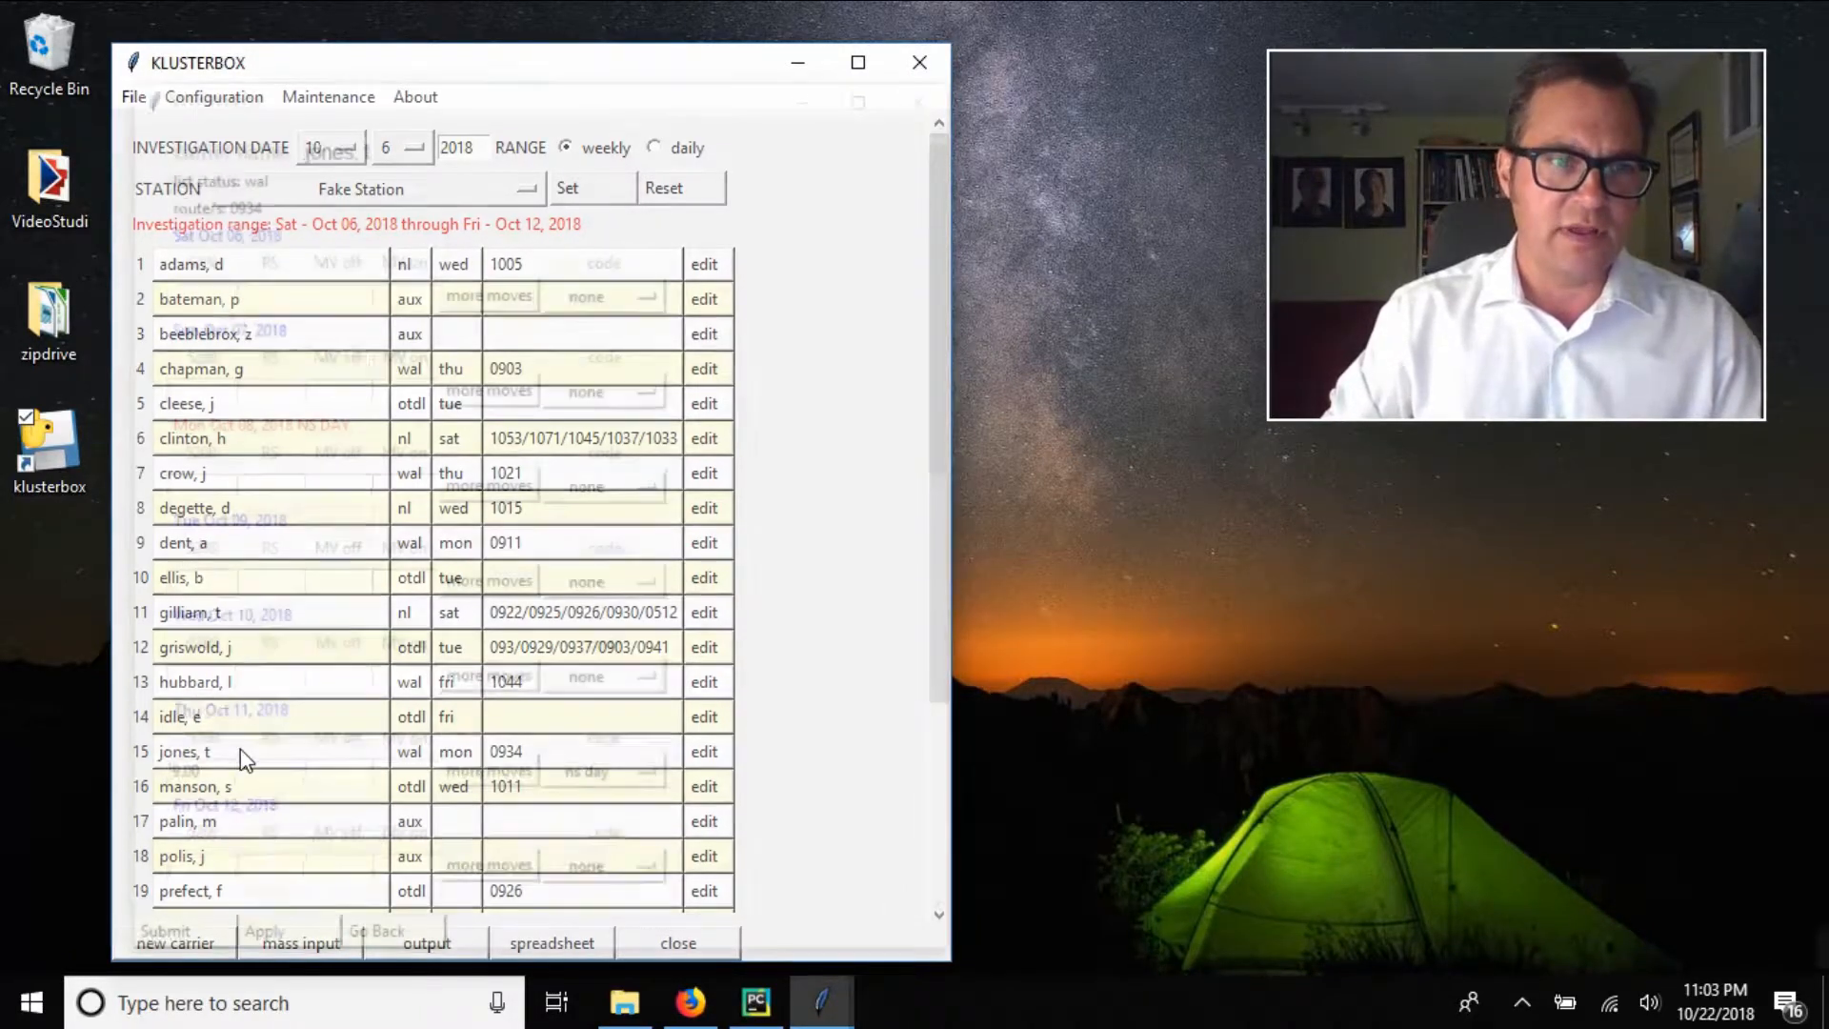
click(182, 287)
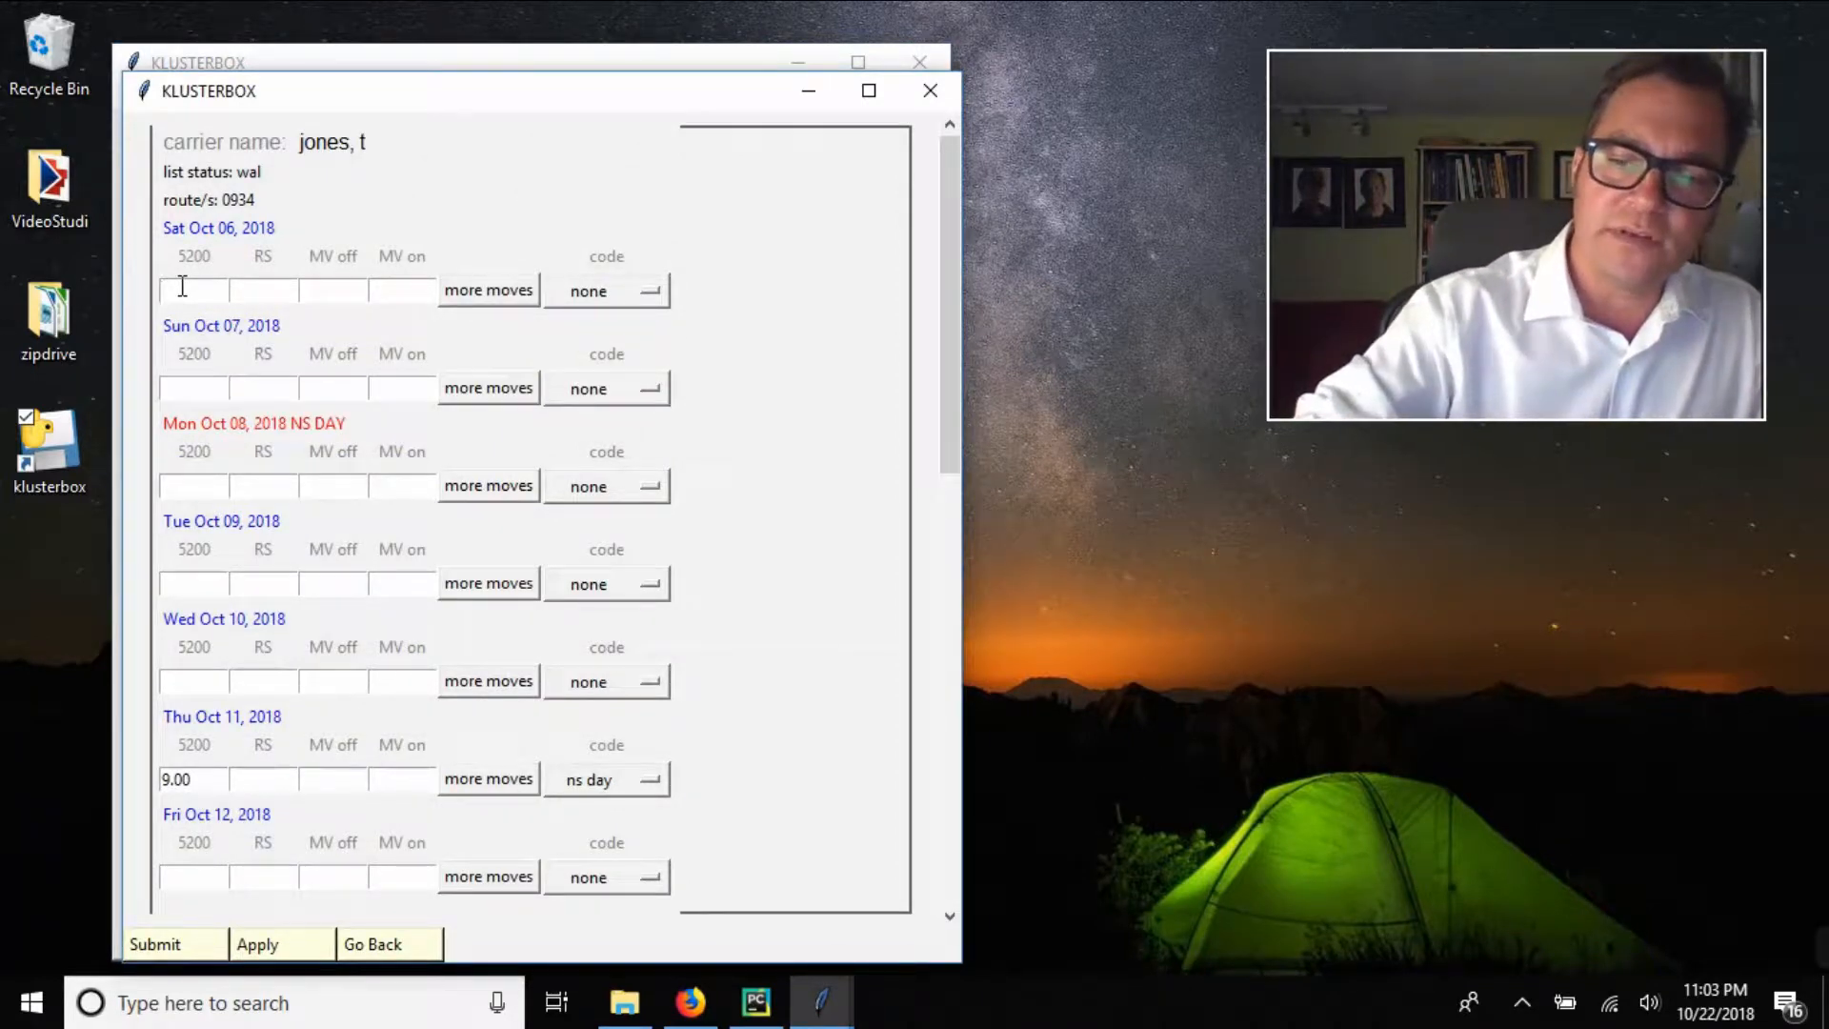
text(8.25)
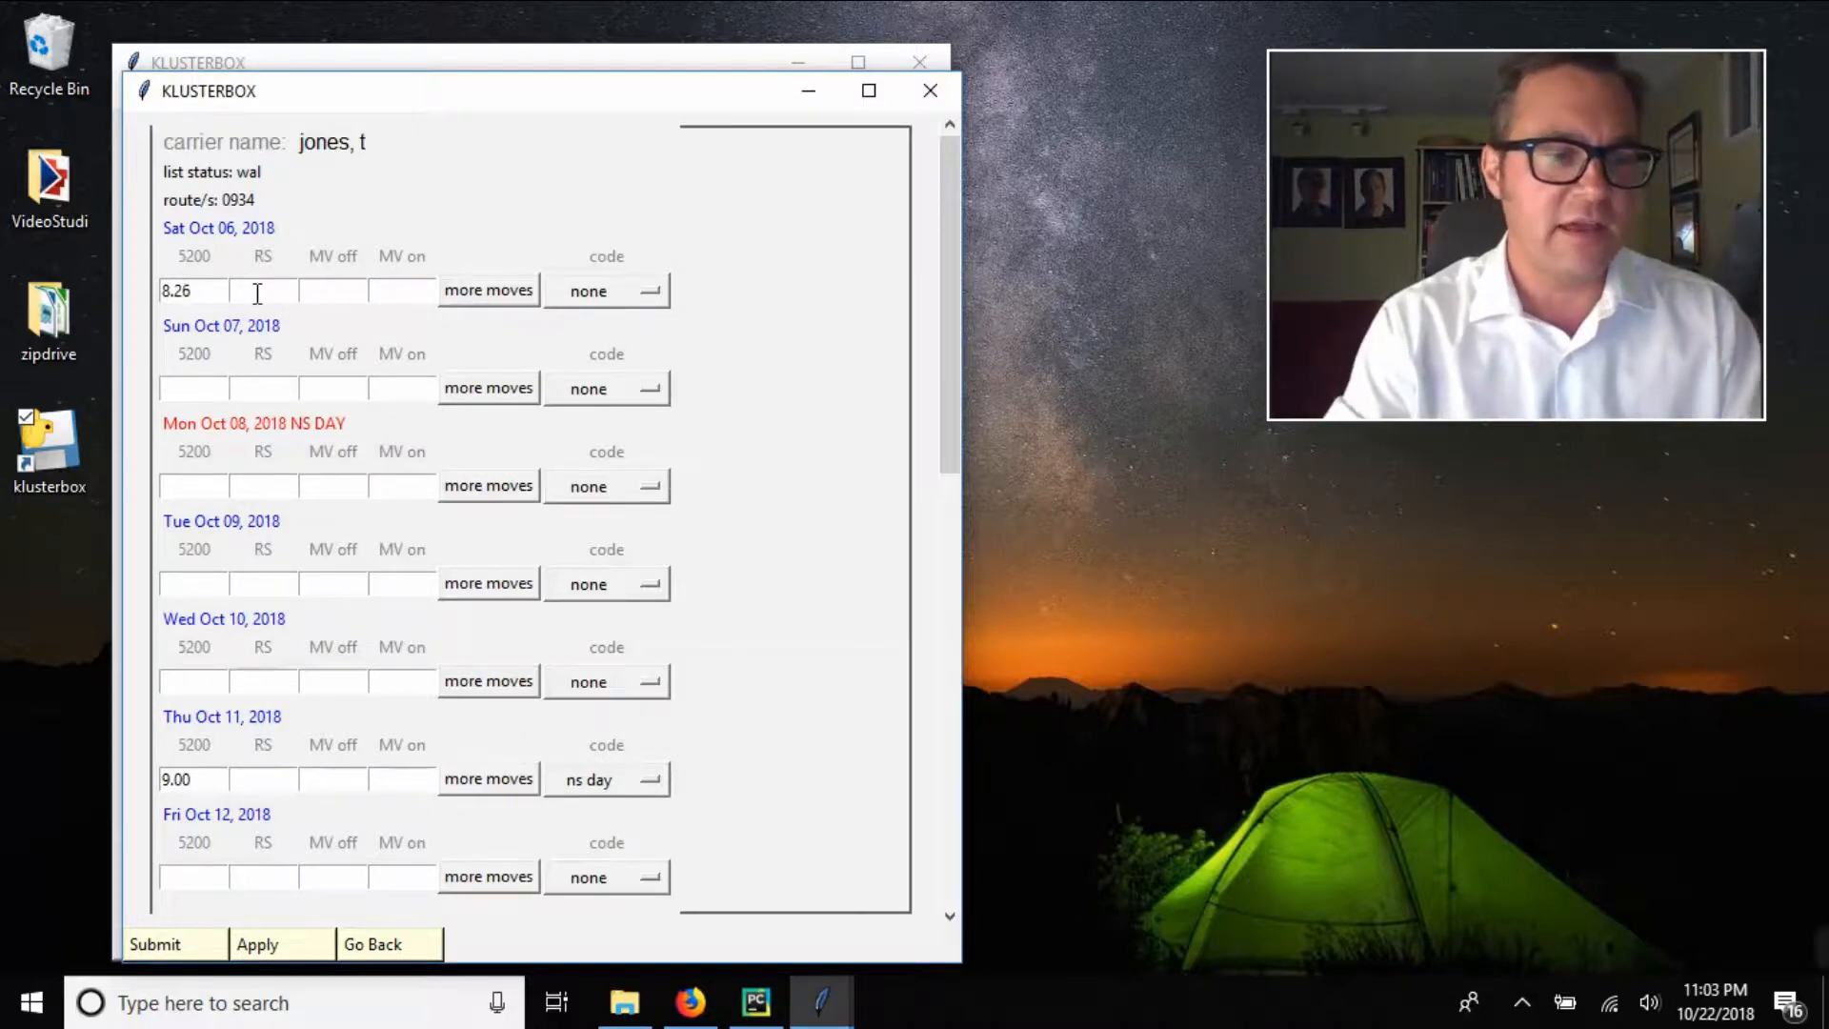
Enter 8 under 5200 for Monday Oct 08 and set that day's code to ns day
key(Tab)
key(Tab)
key(Tab)
key(Tab)
key(Tab)
key(Tab)
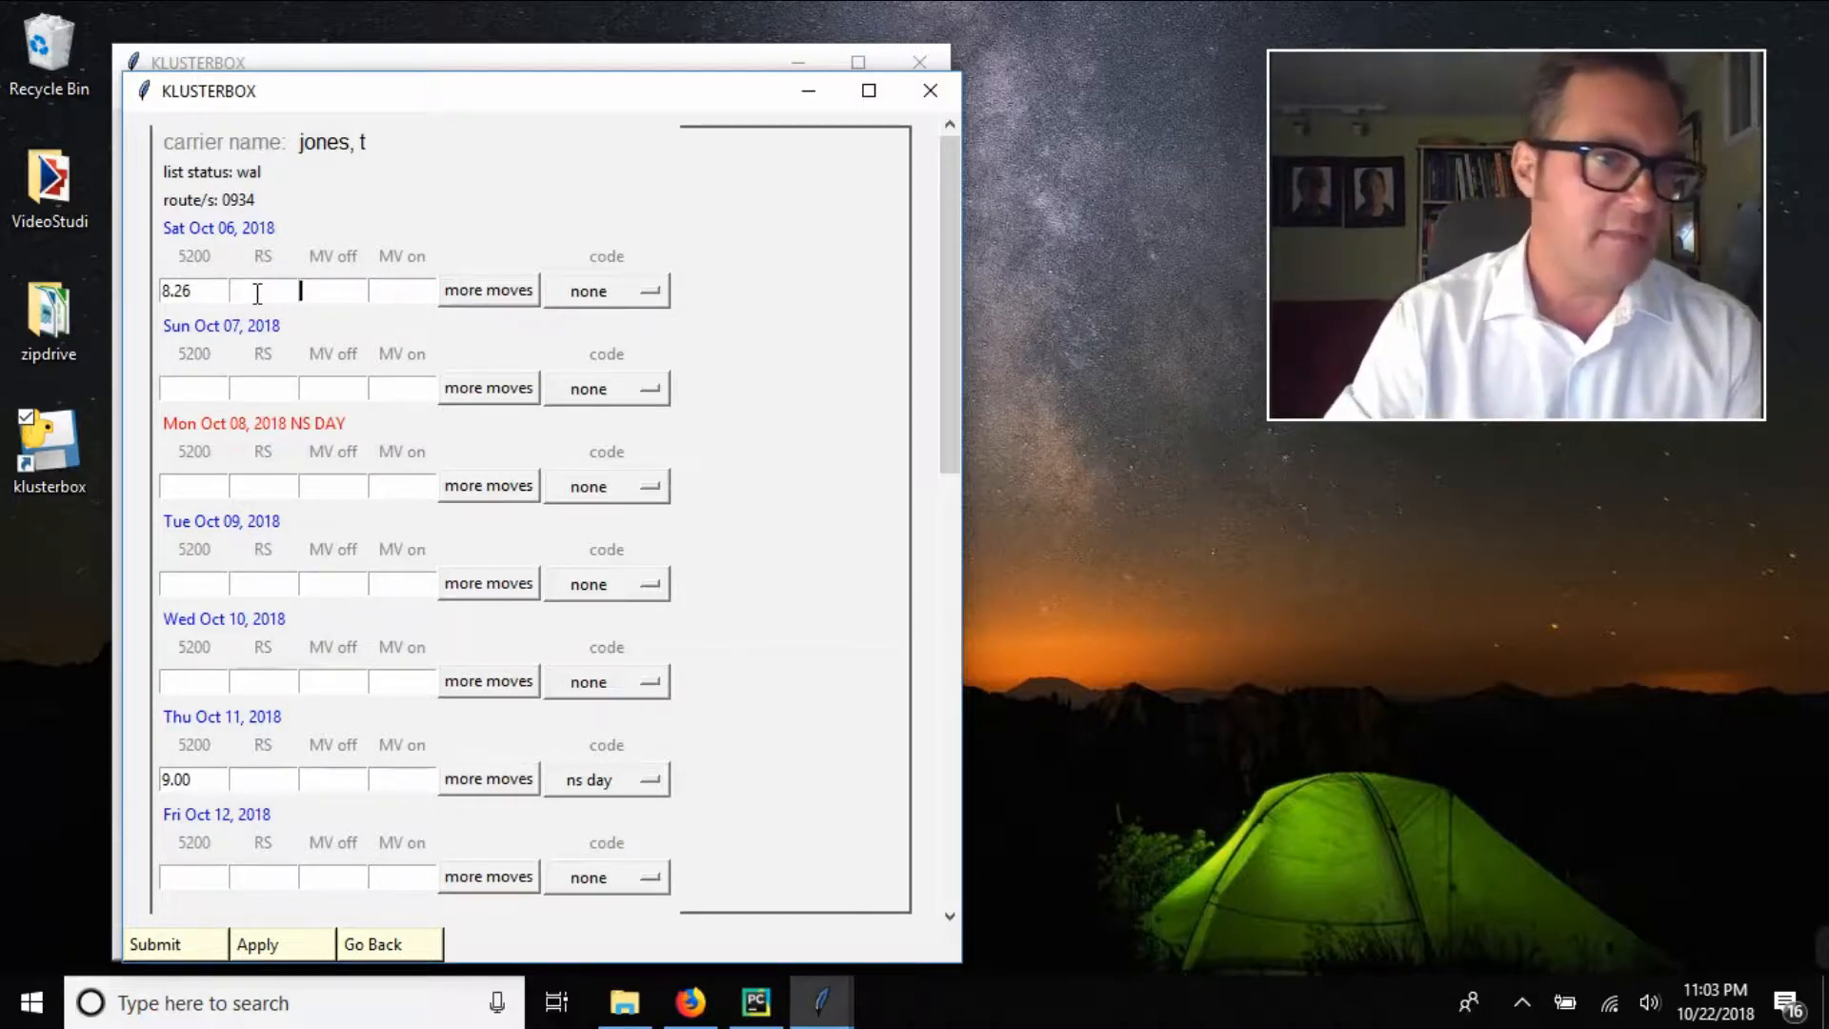
key(Tab)
key(Tab)
key(Tab)
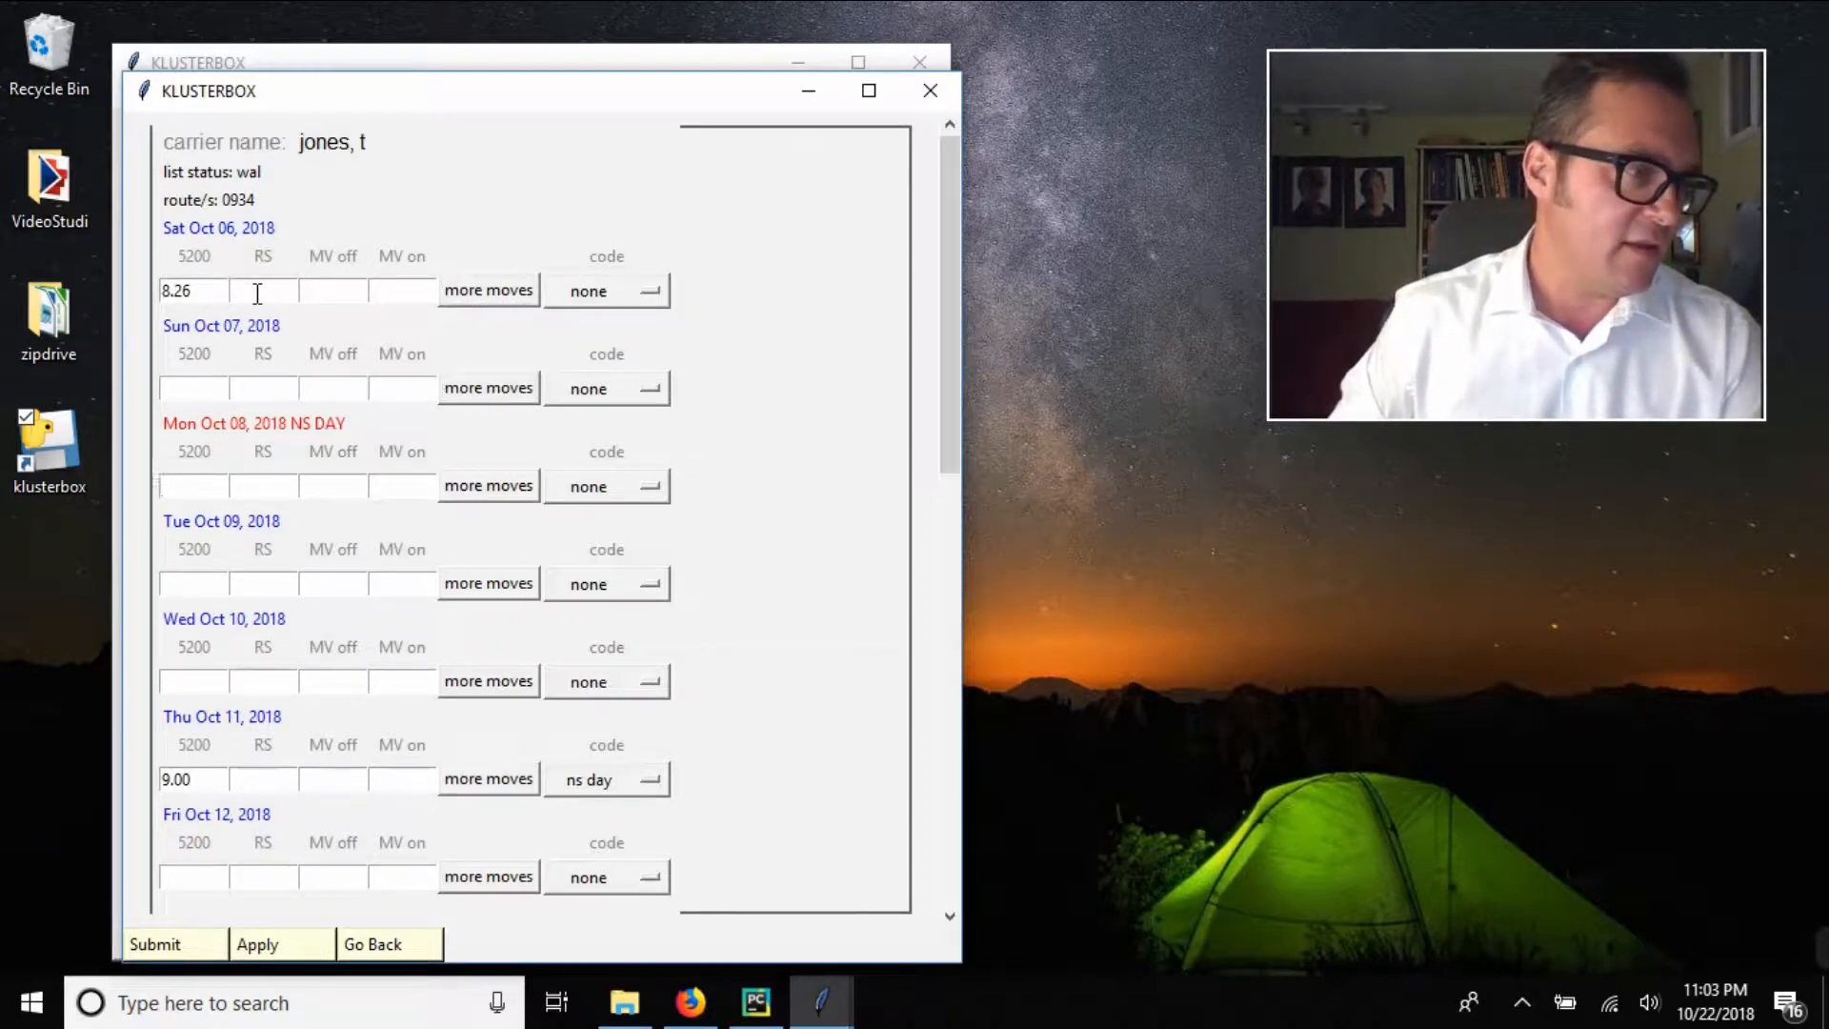
text(8)
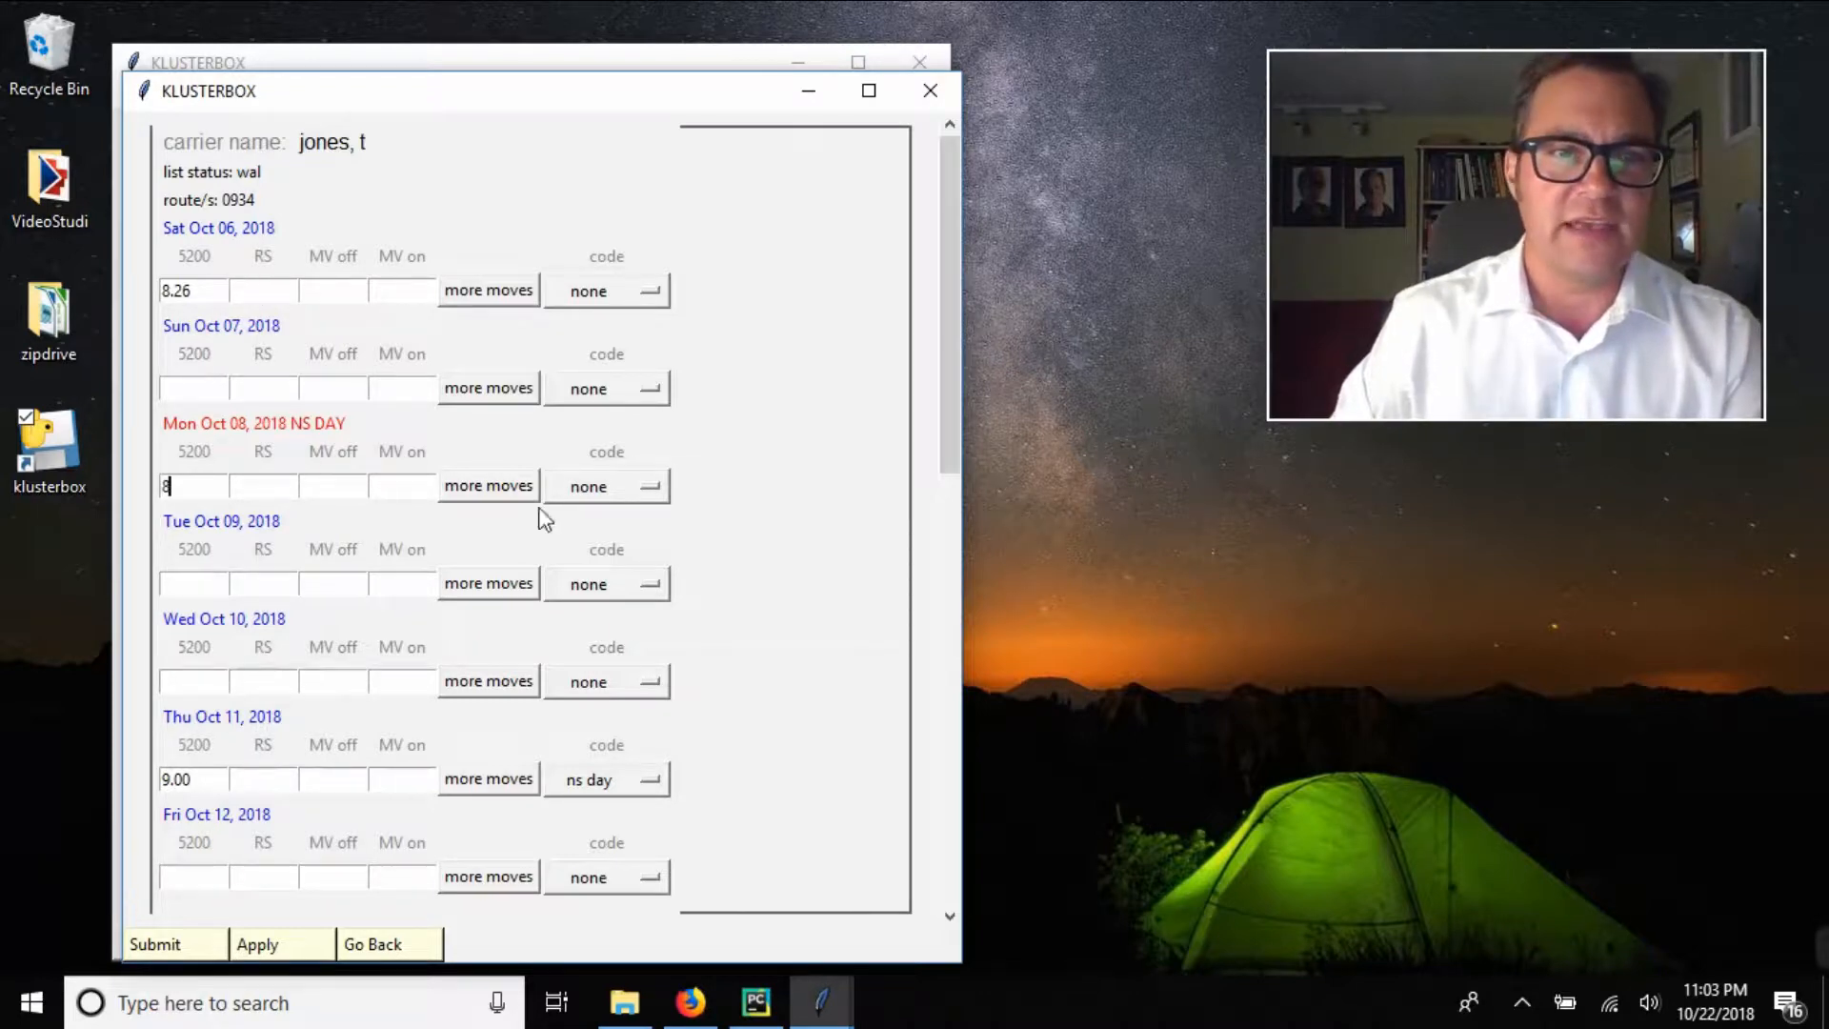
click(614, 488)
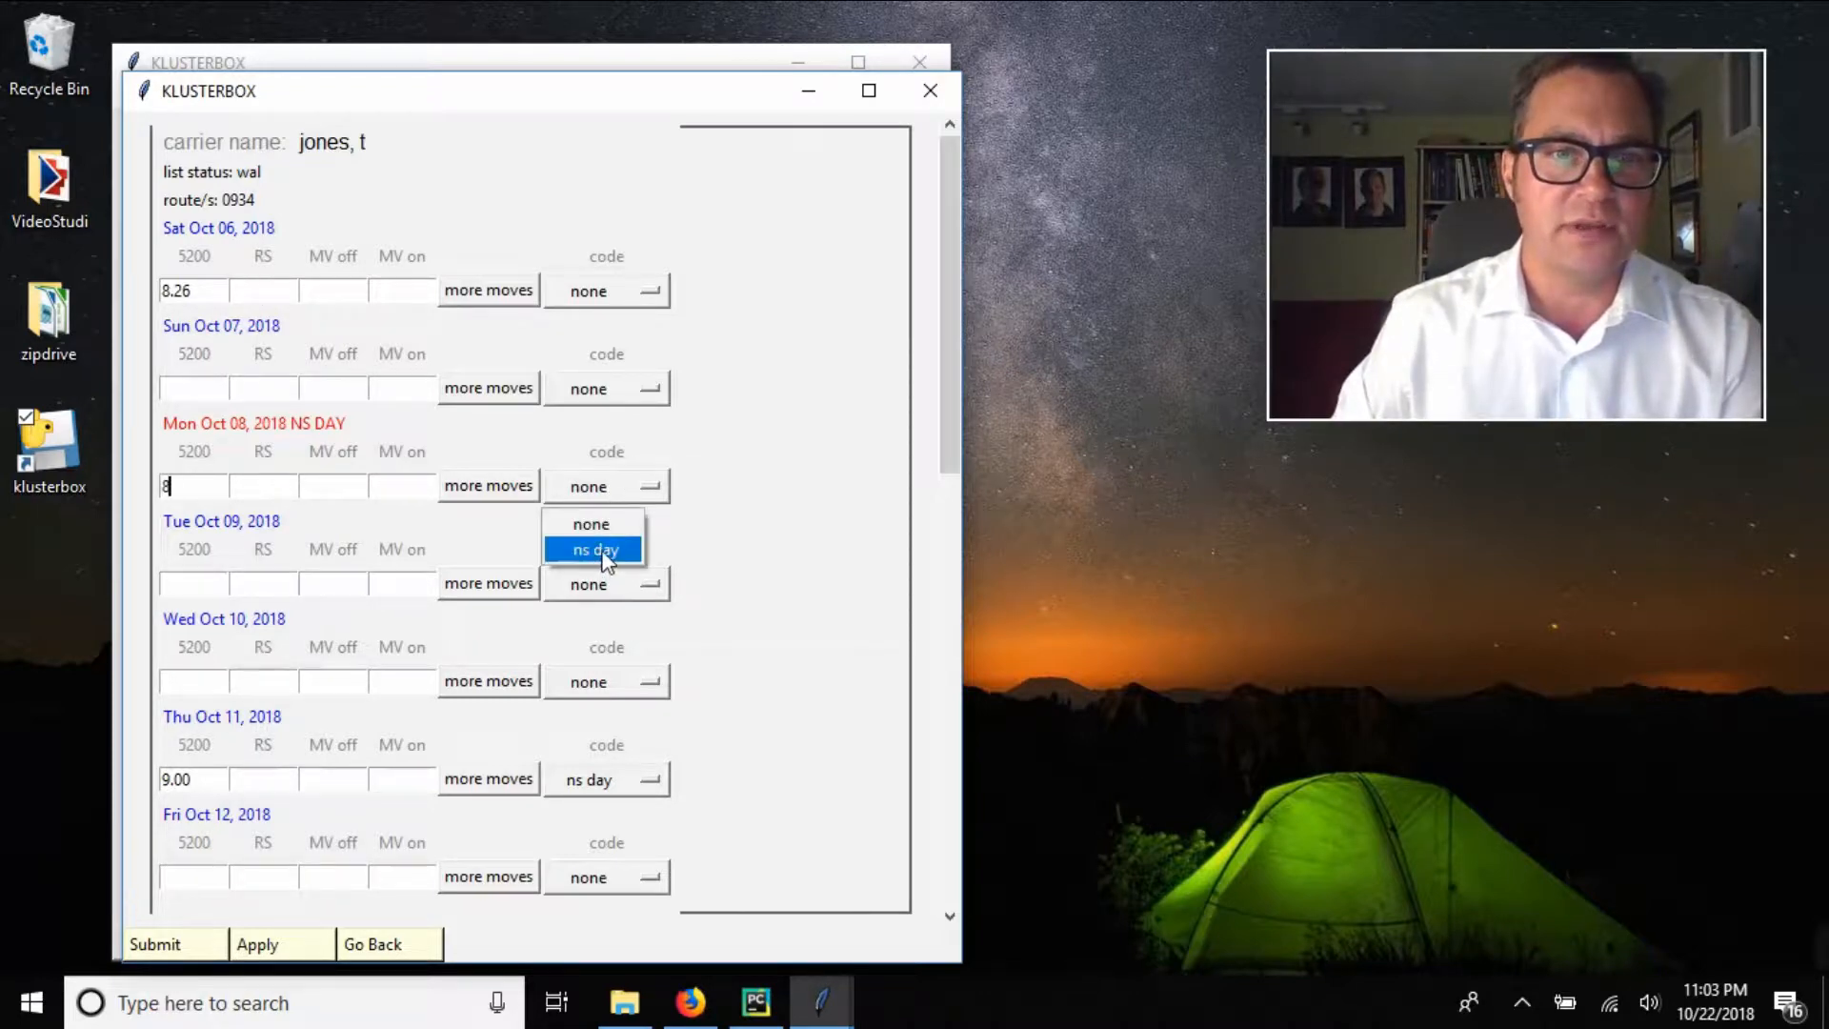
click(604, 555)
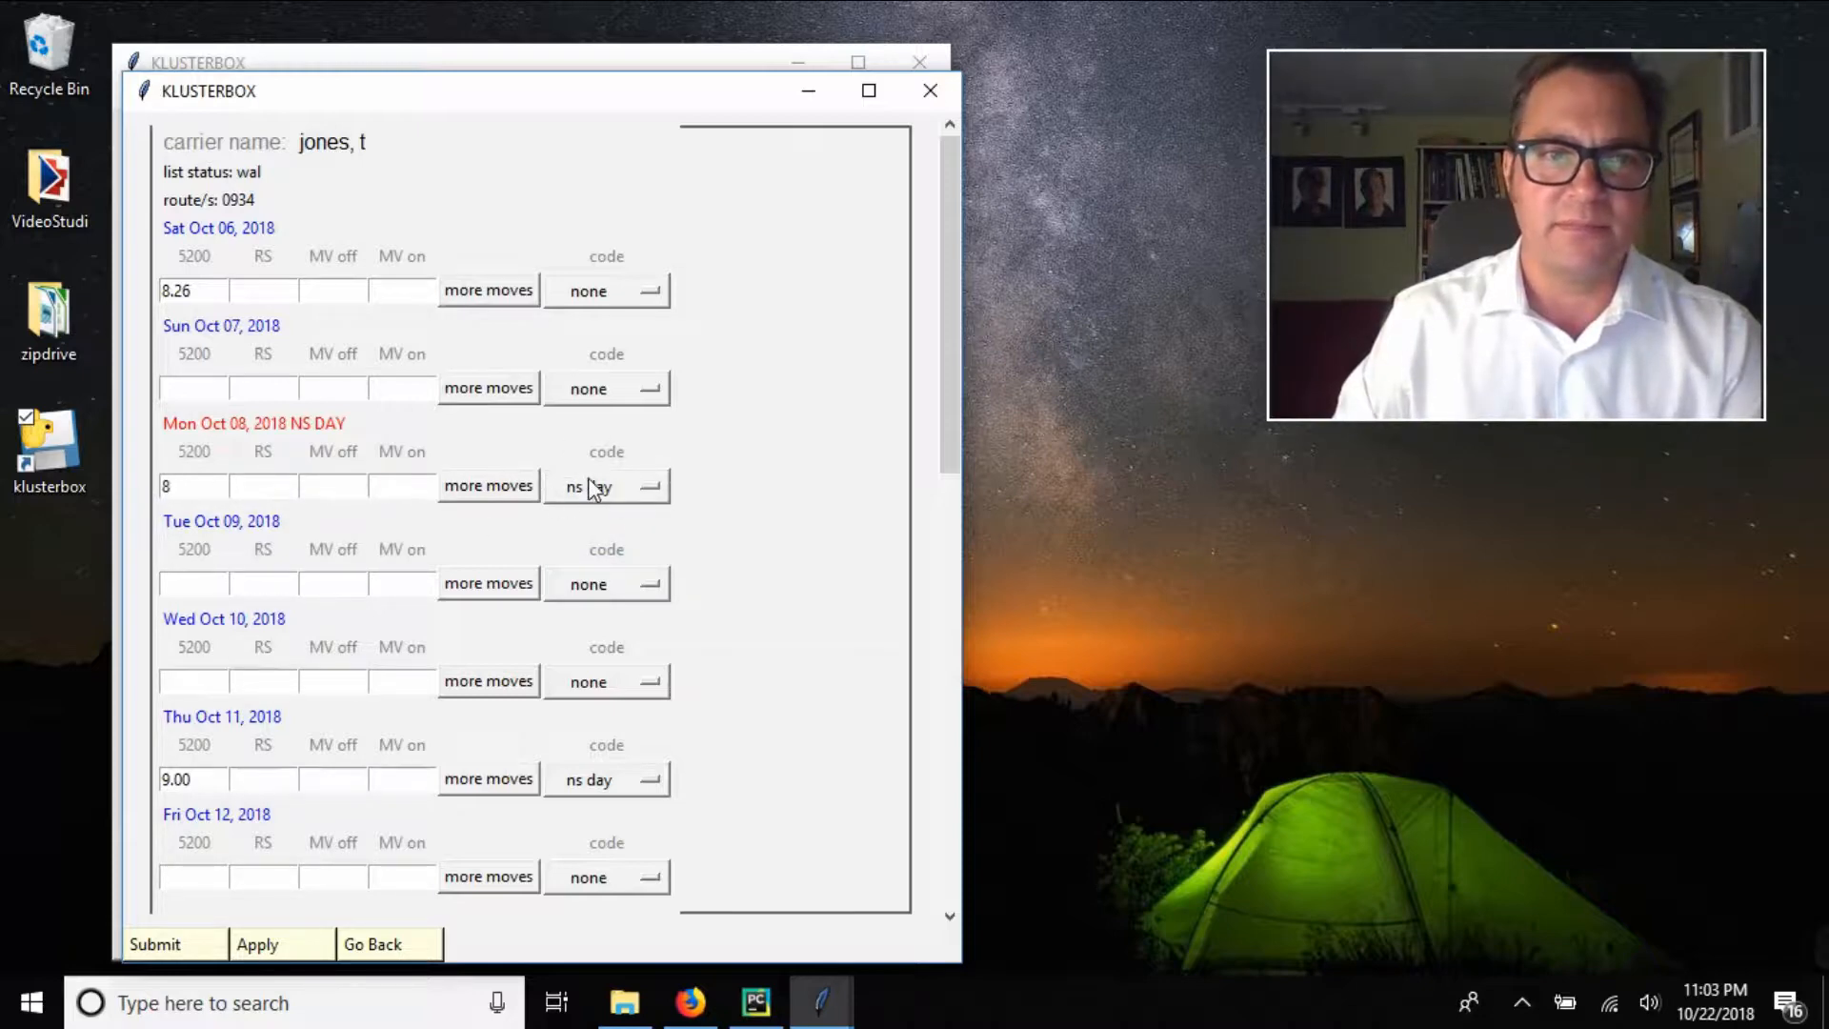
click(328, 488)
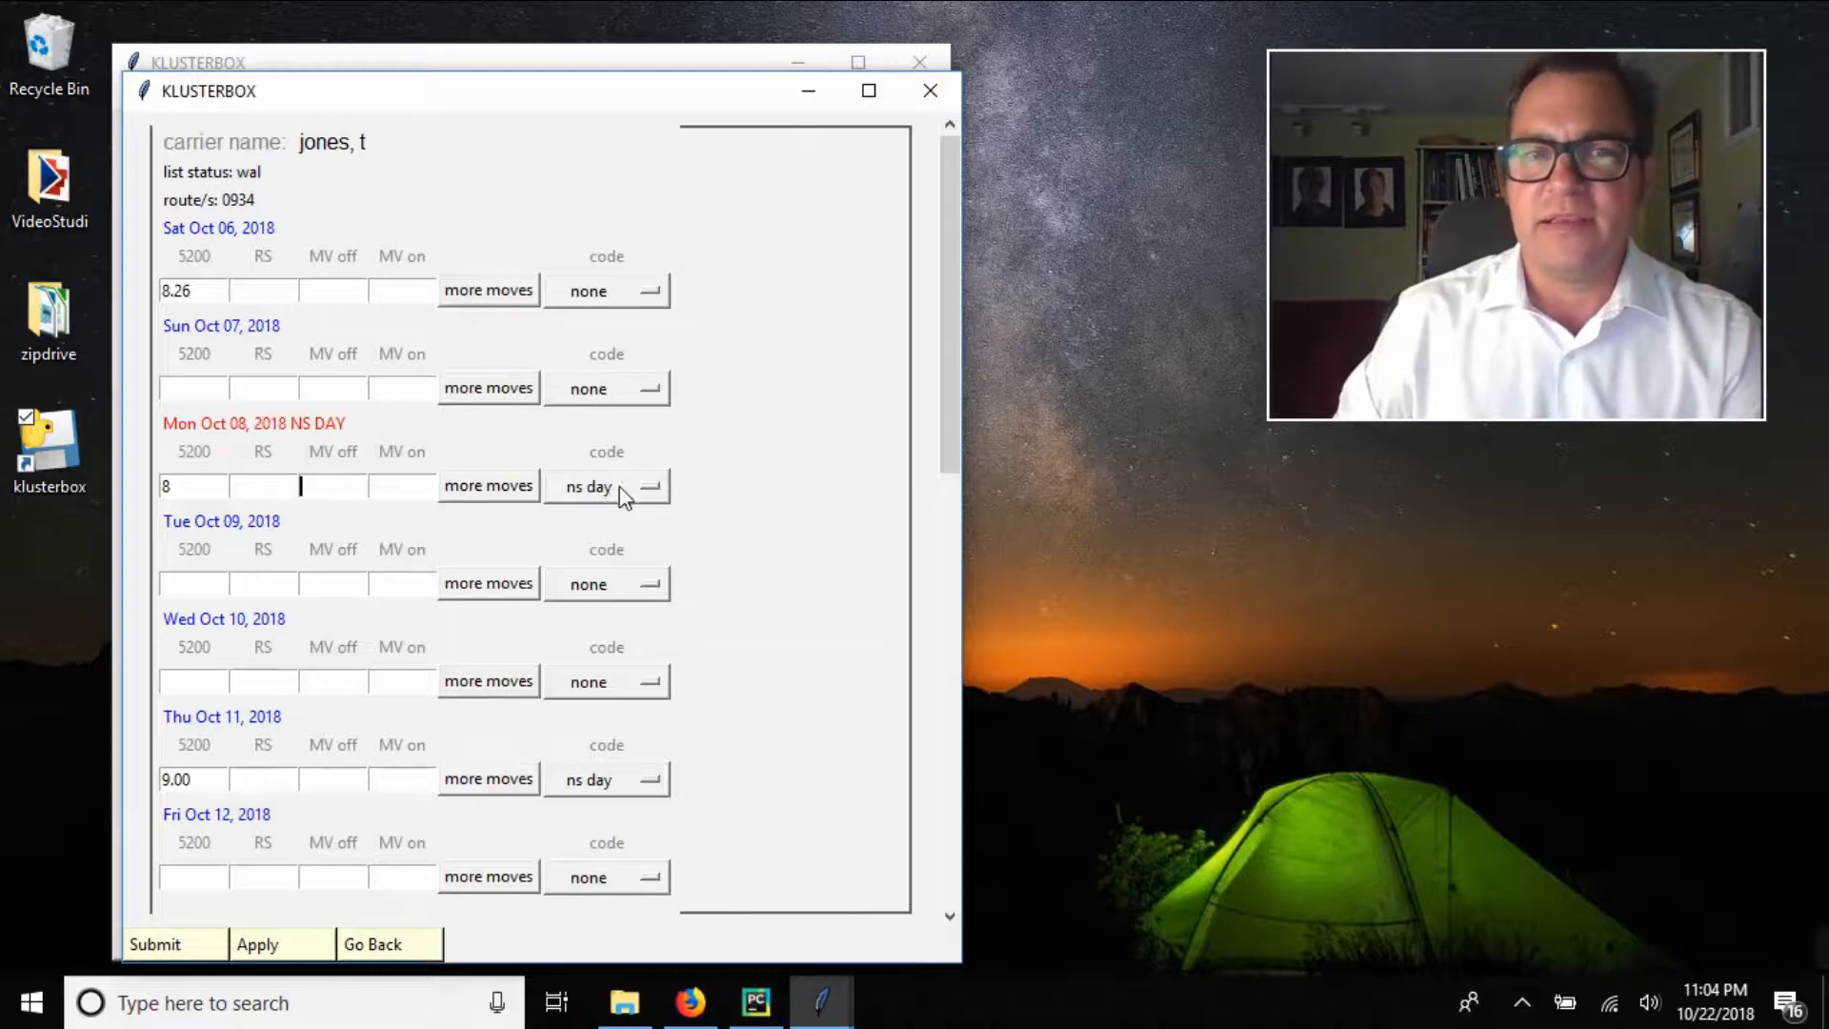
click(646, 486)
click(609, 550)
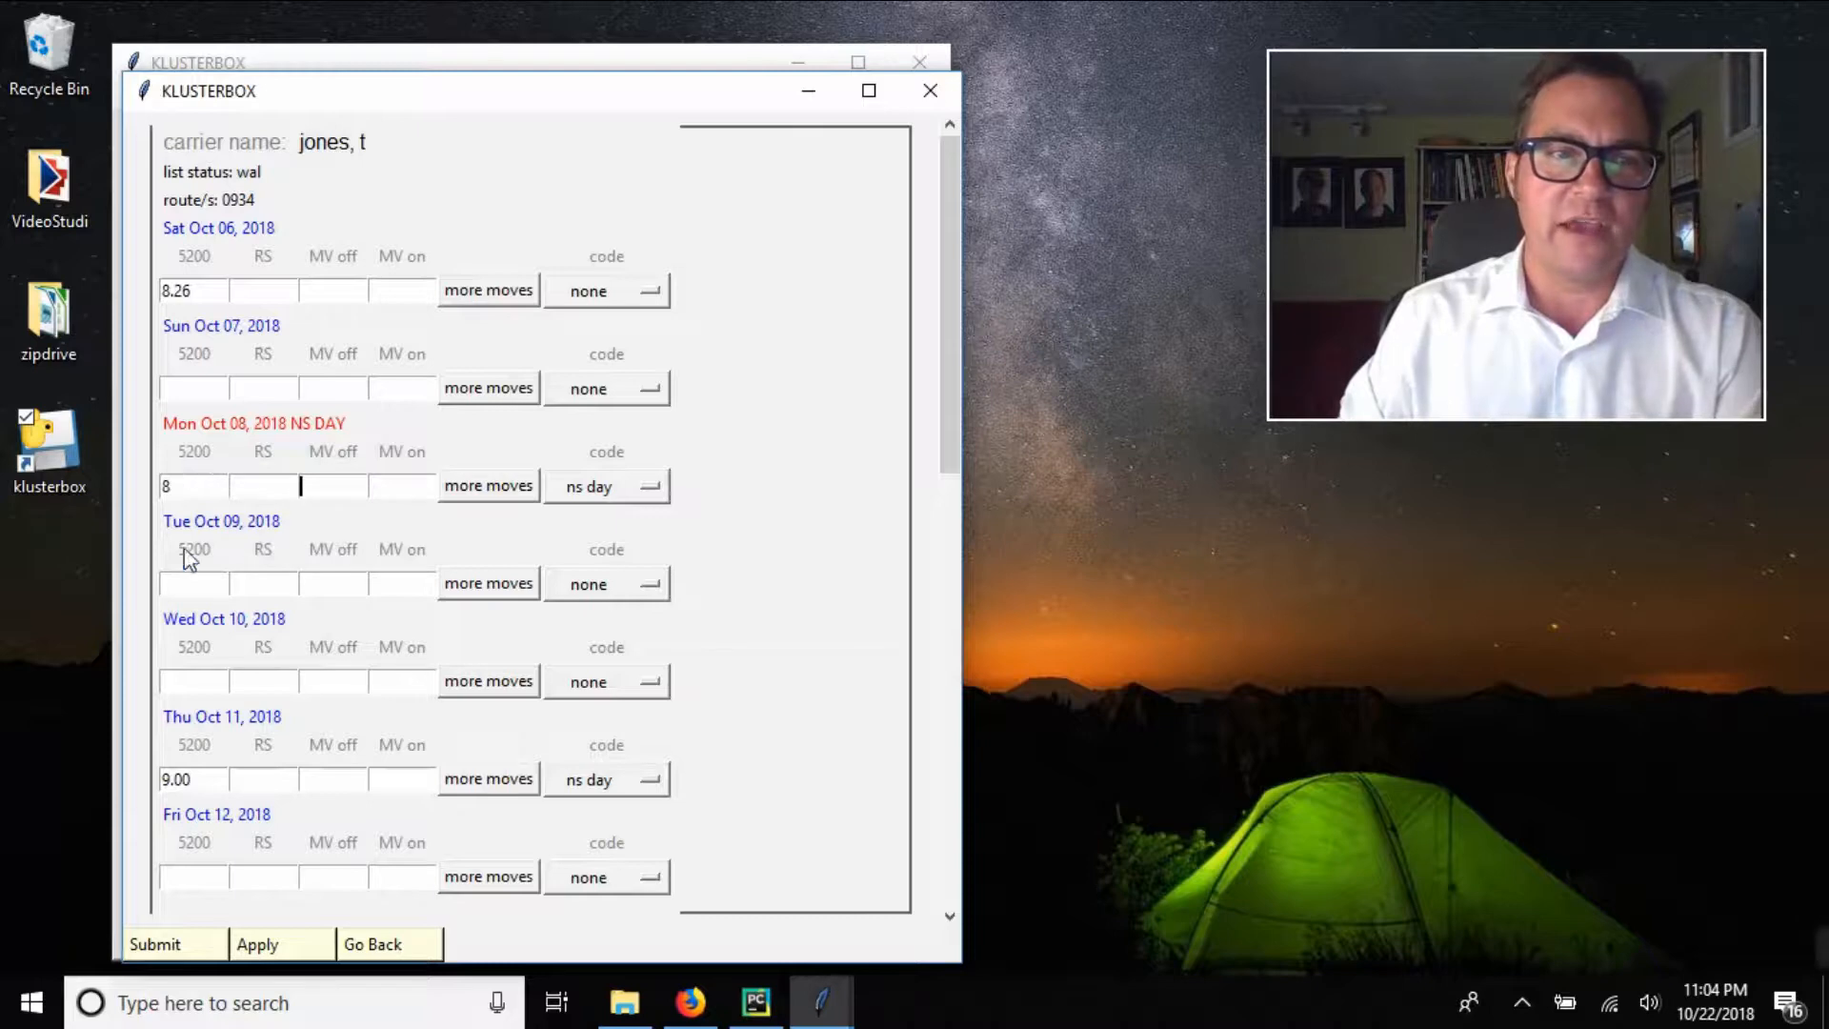
For Tuesday Oct 09, enter 10.35 under 5200 and a first move of 8.73 off and 9.10 on
click(189, 584)
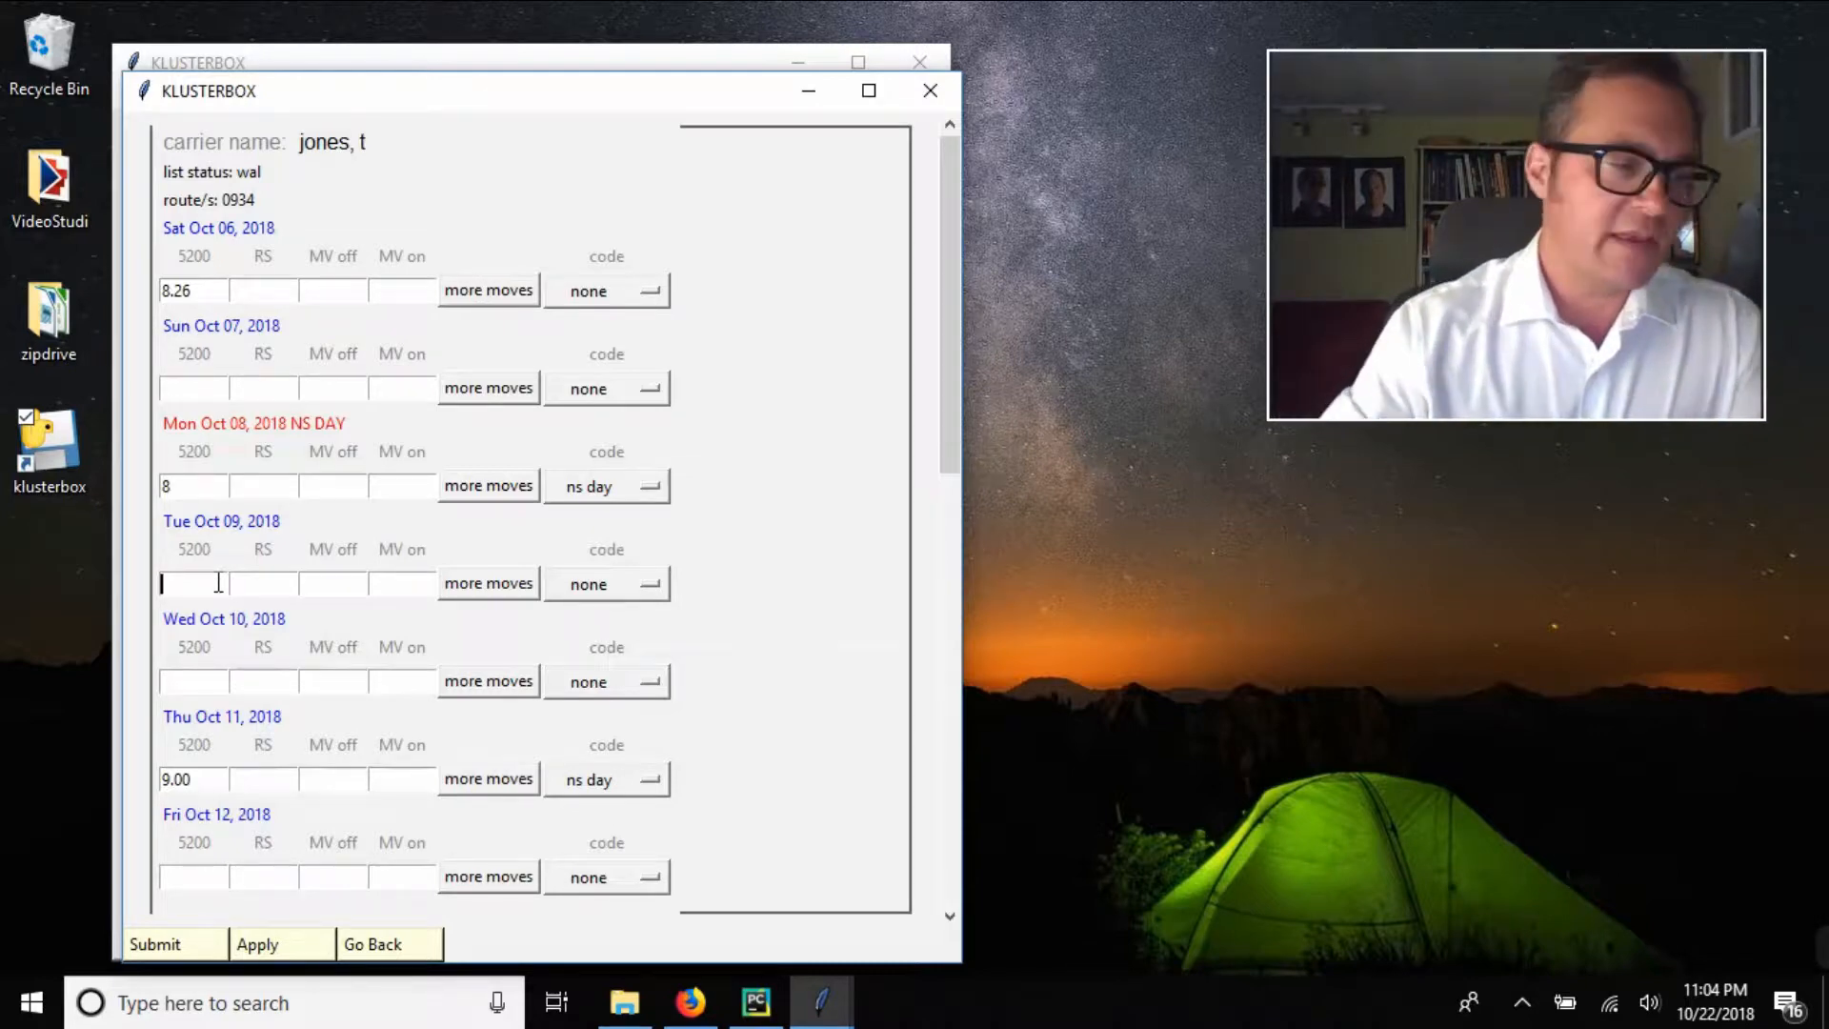
text(10.35)
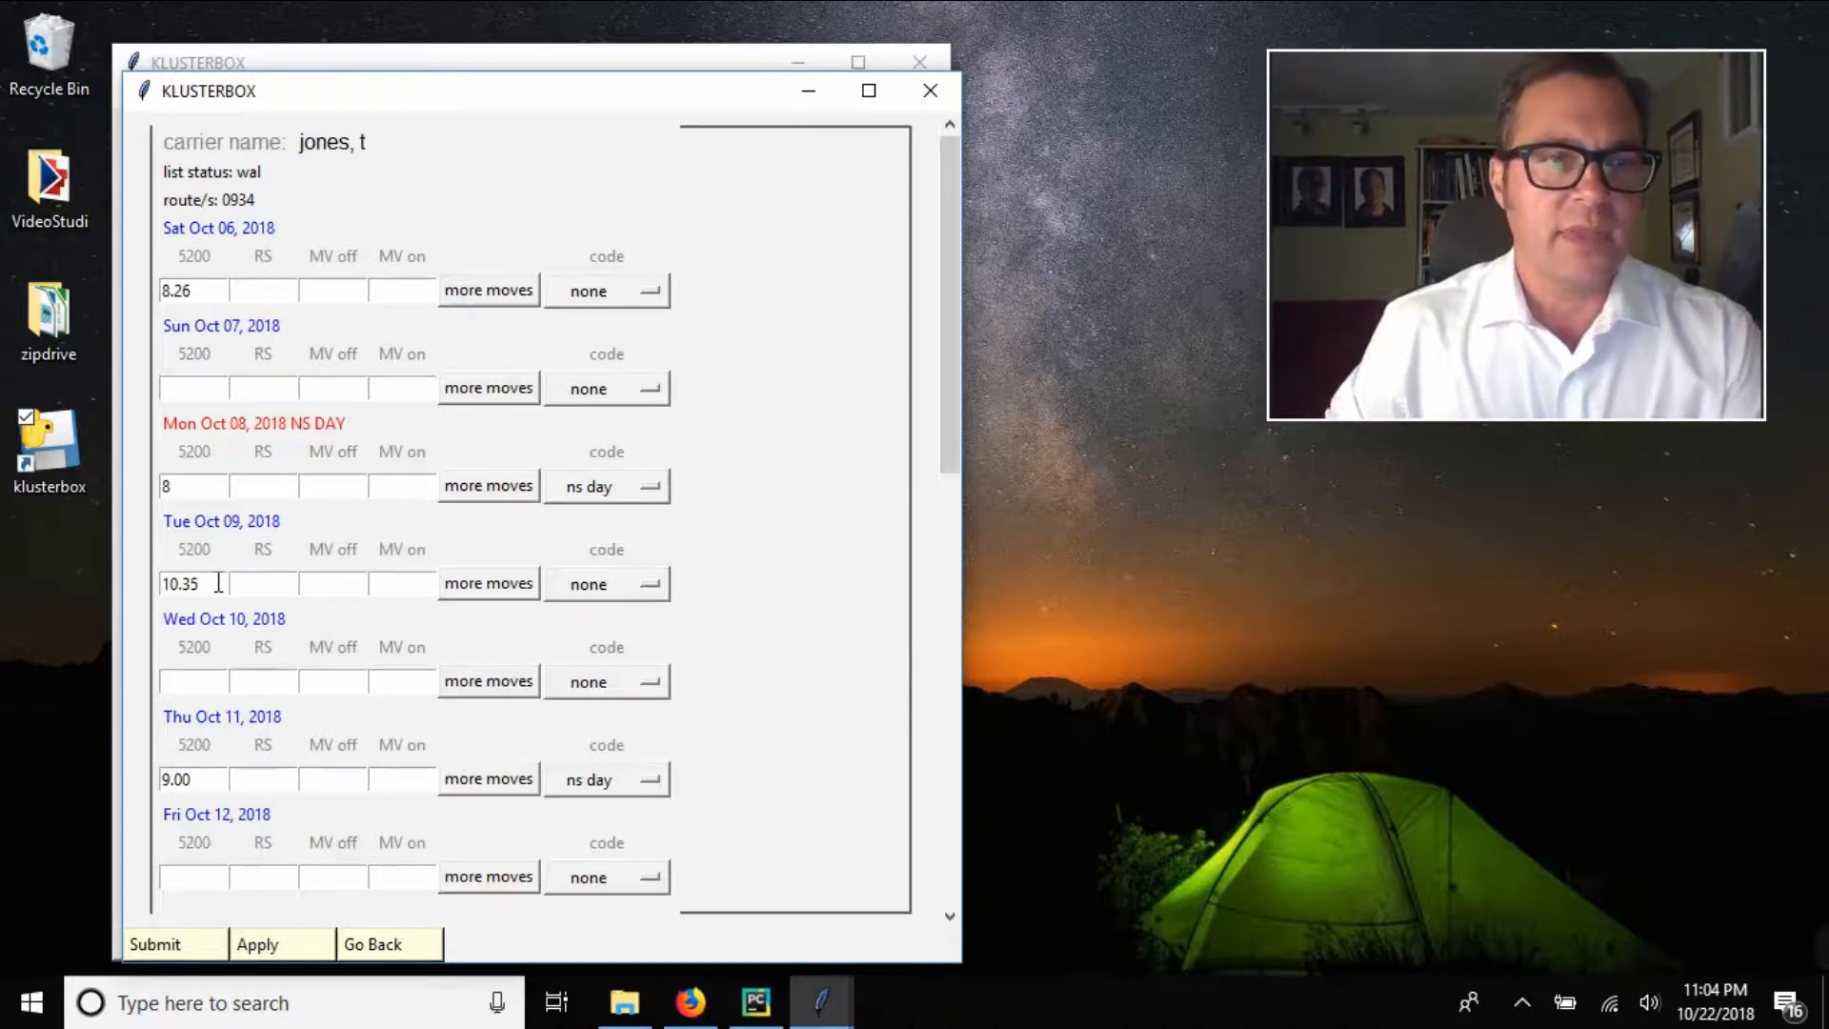
key(Tab)
key(Tab)
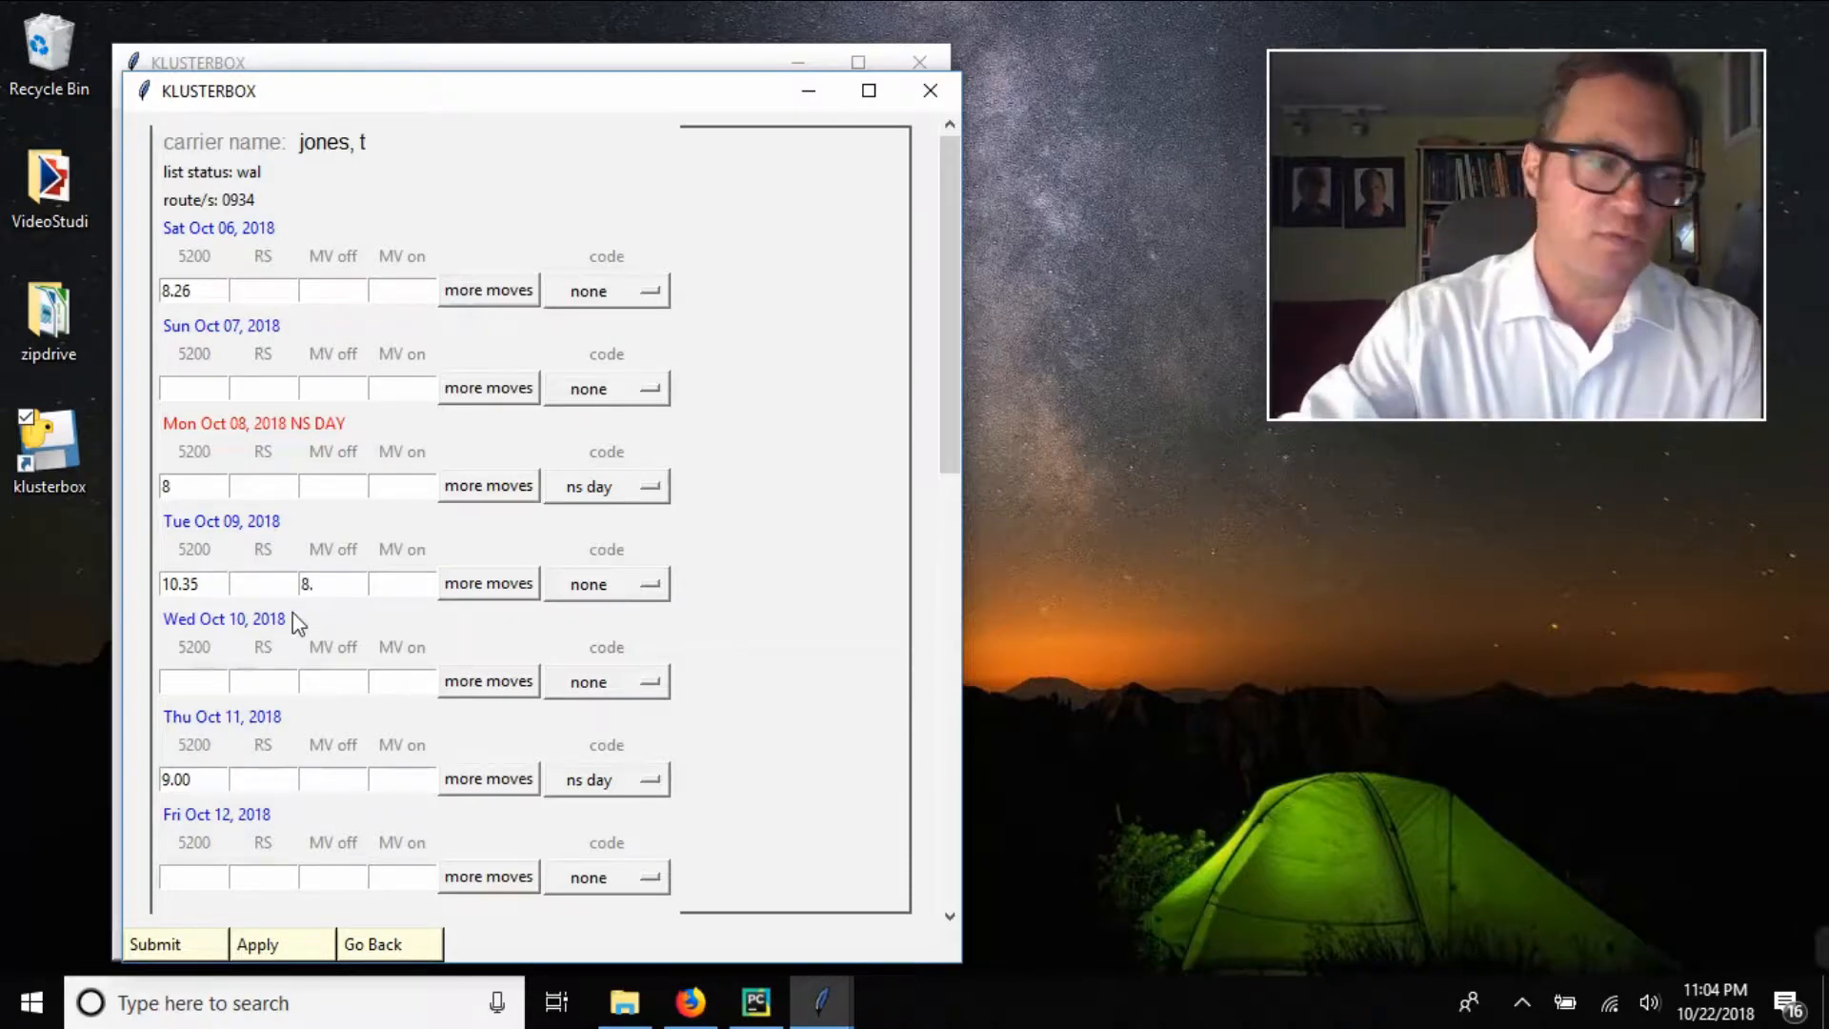
text(8.73)
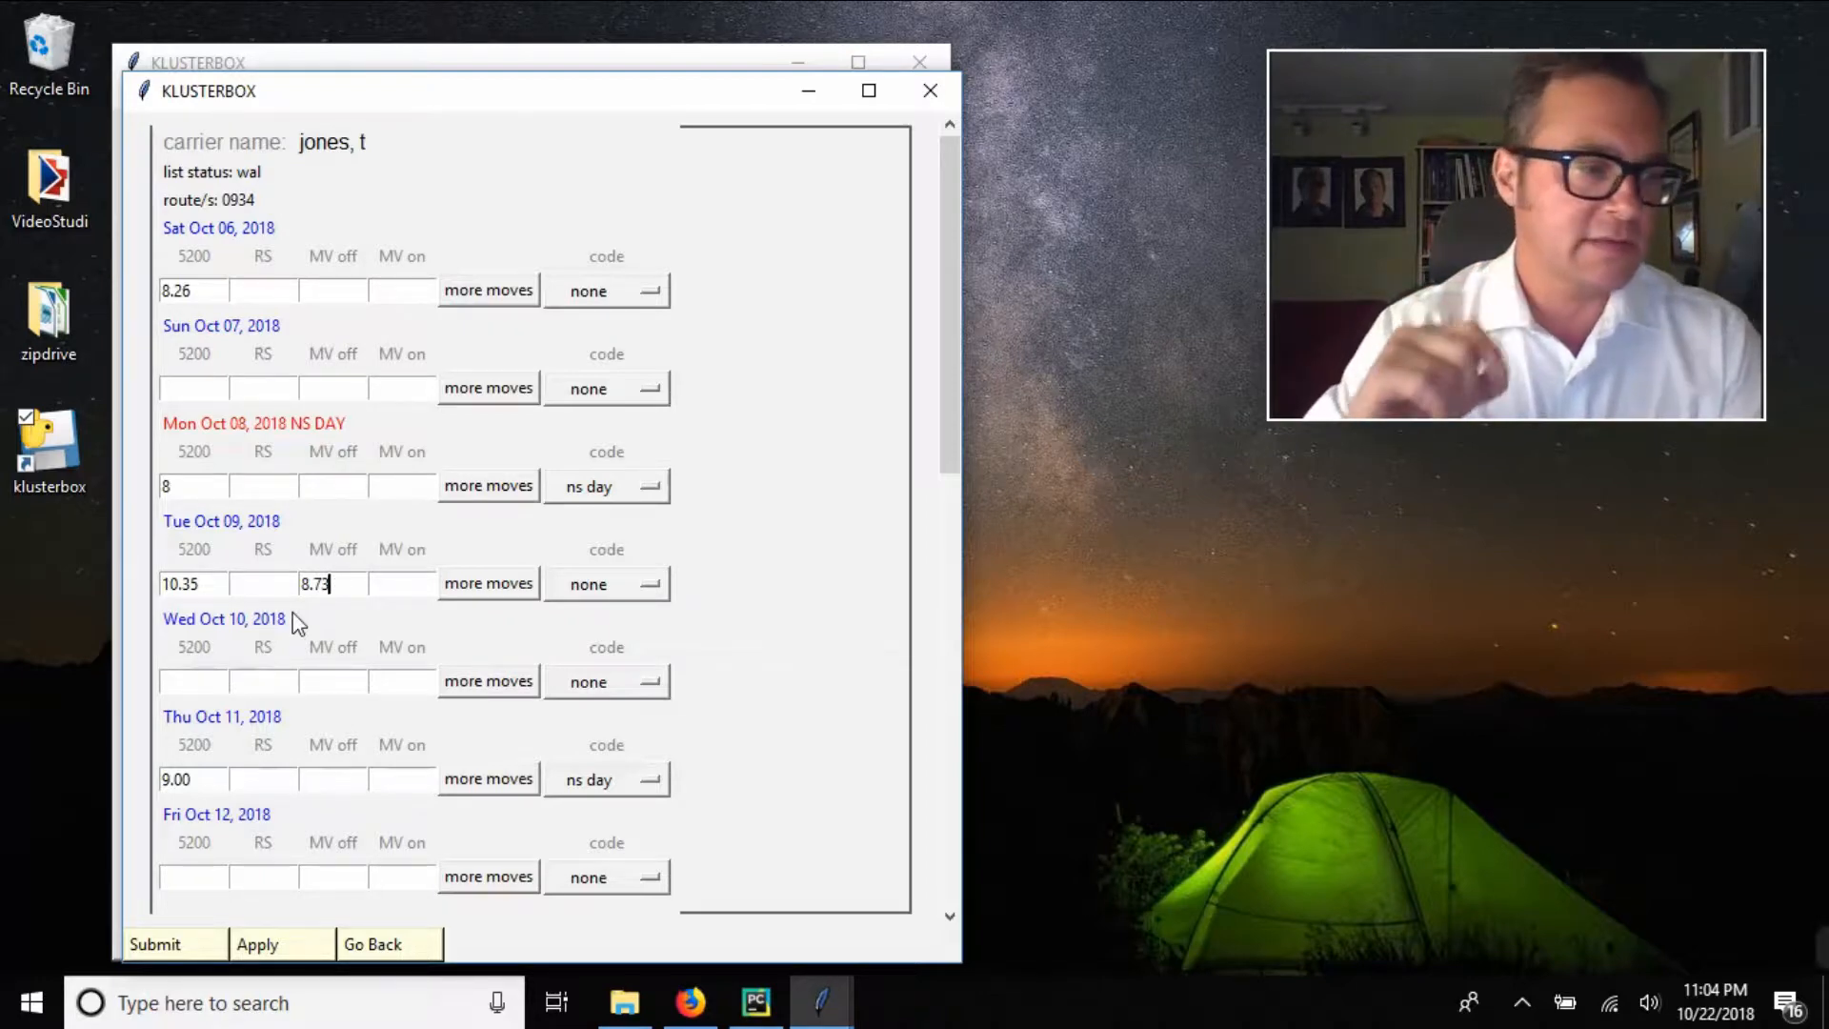
key(Tab)
text(9)
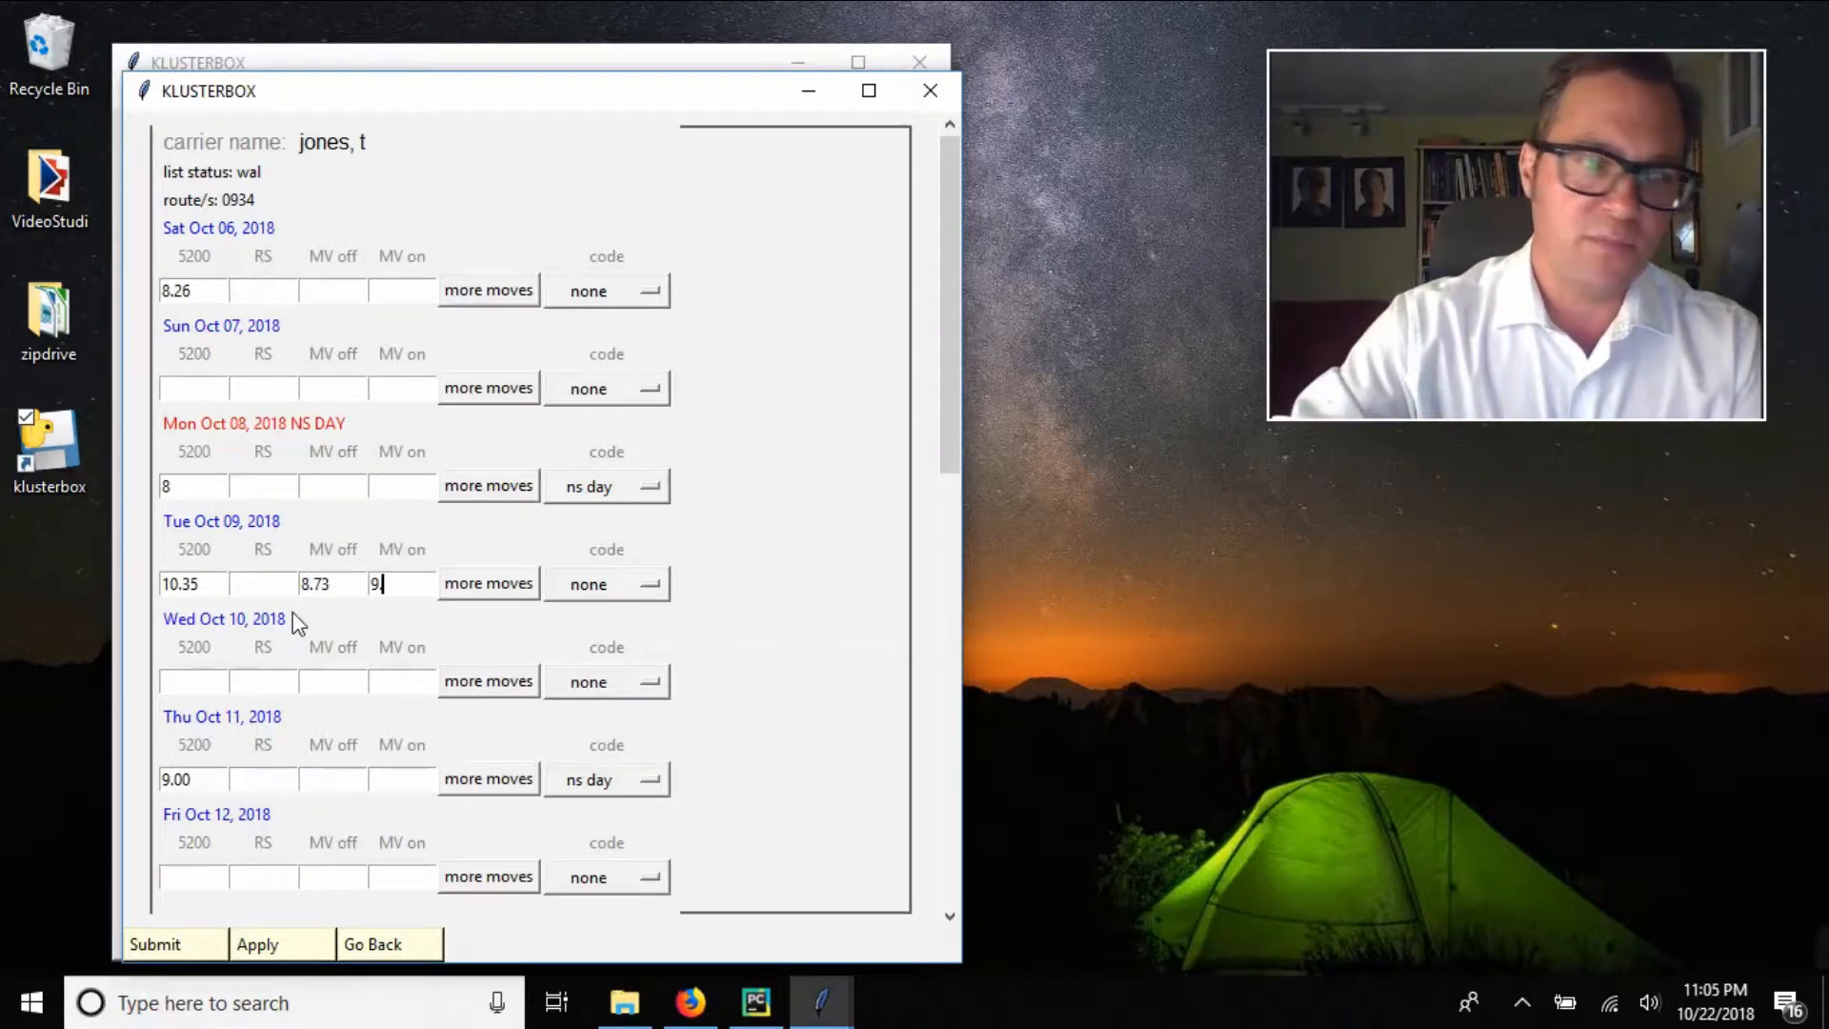
text(.10)
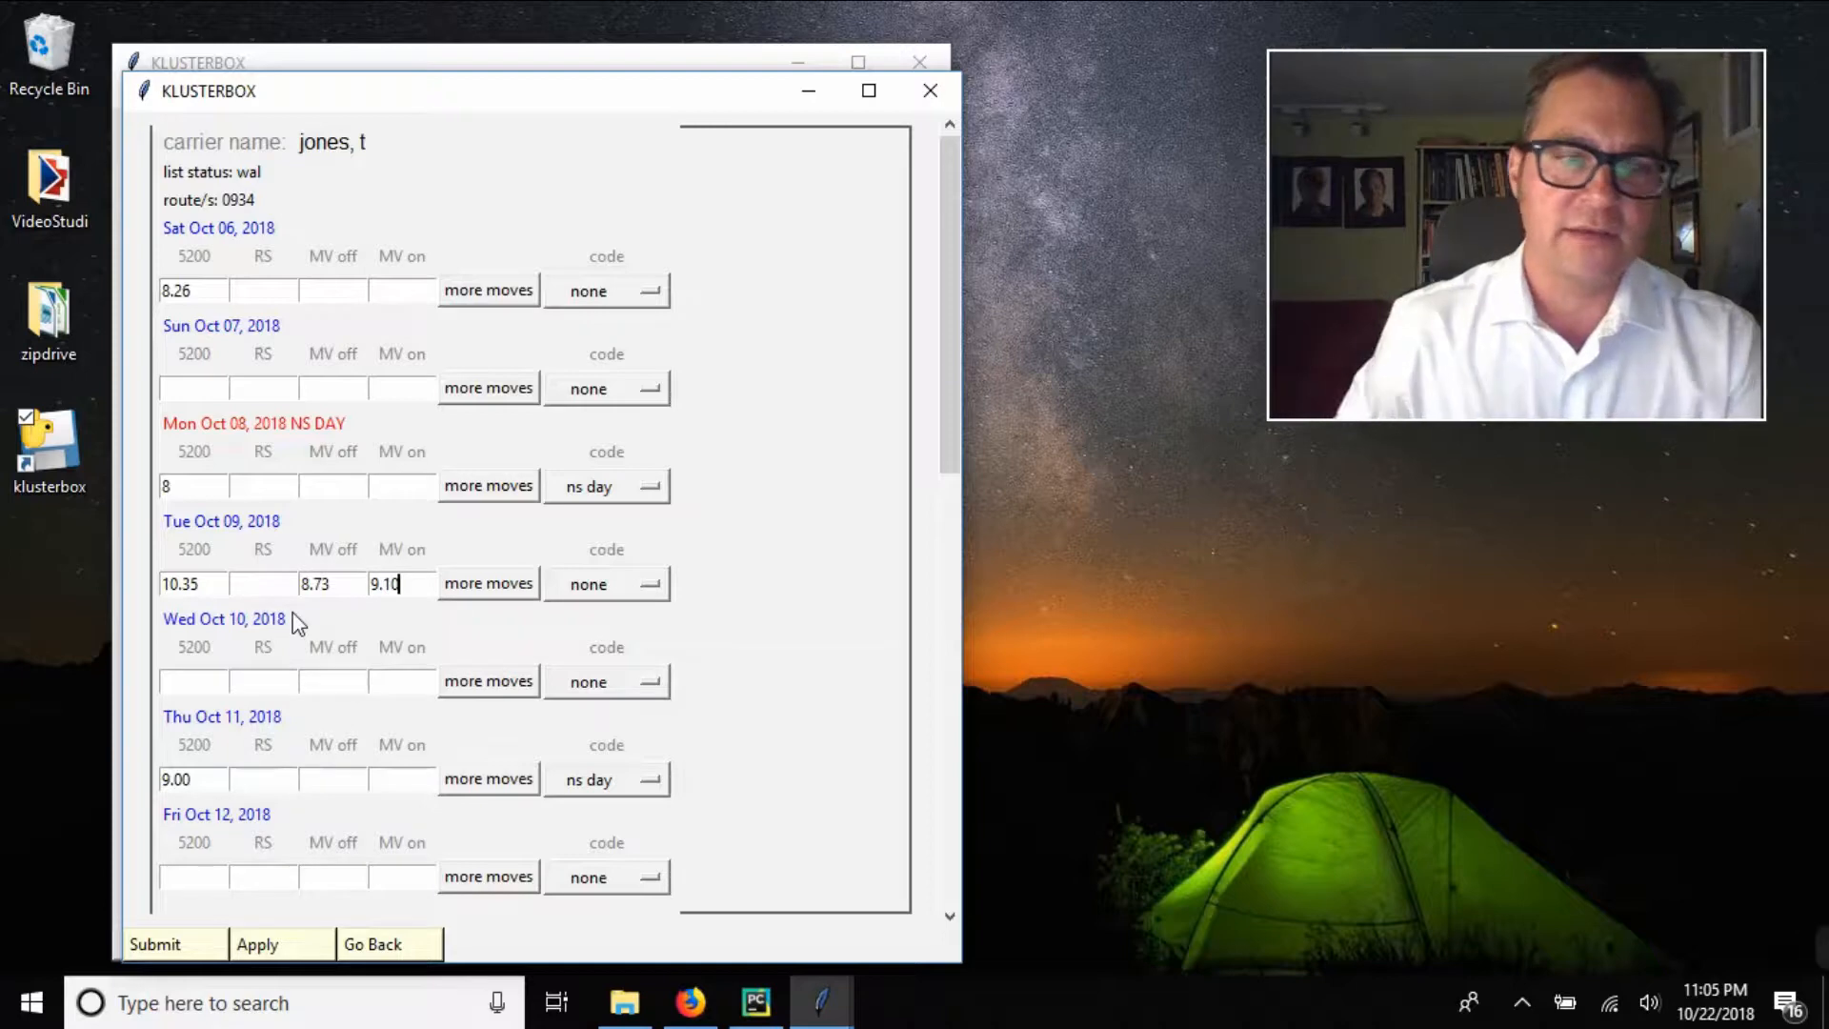
Add two more Tuesday Oct 09 moves, 9.50 off to 9.82 on and 11.32 off to 12.50 on, and apply the record
click(516, 585)
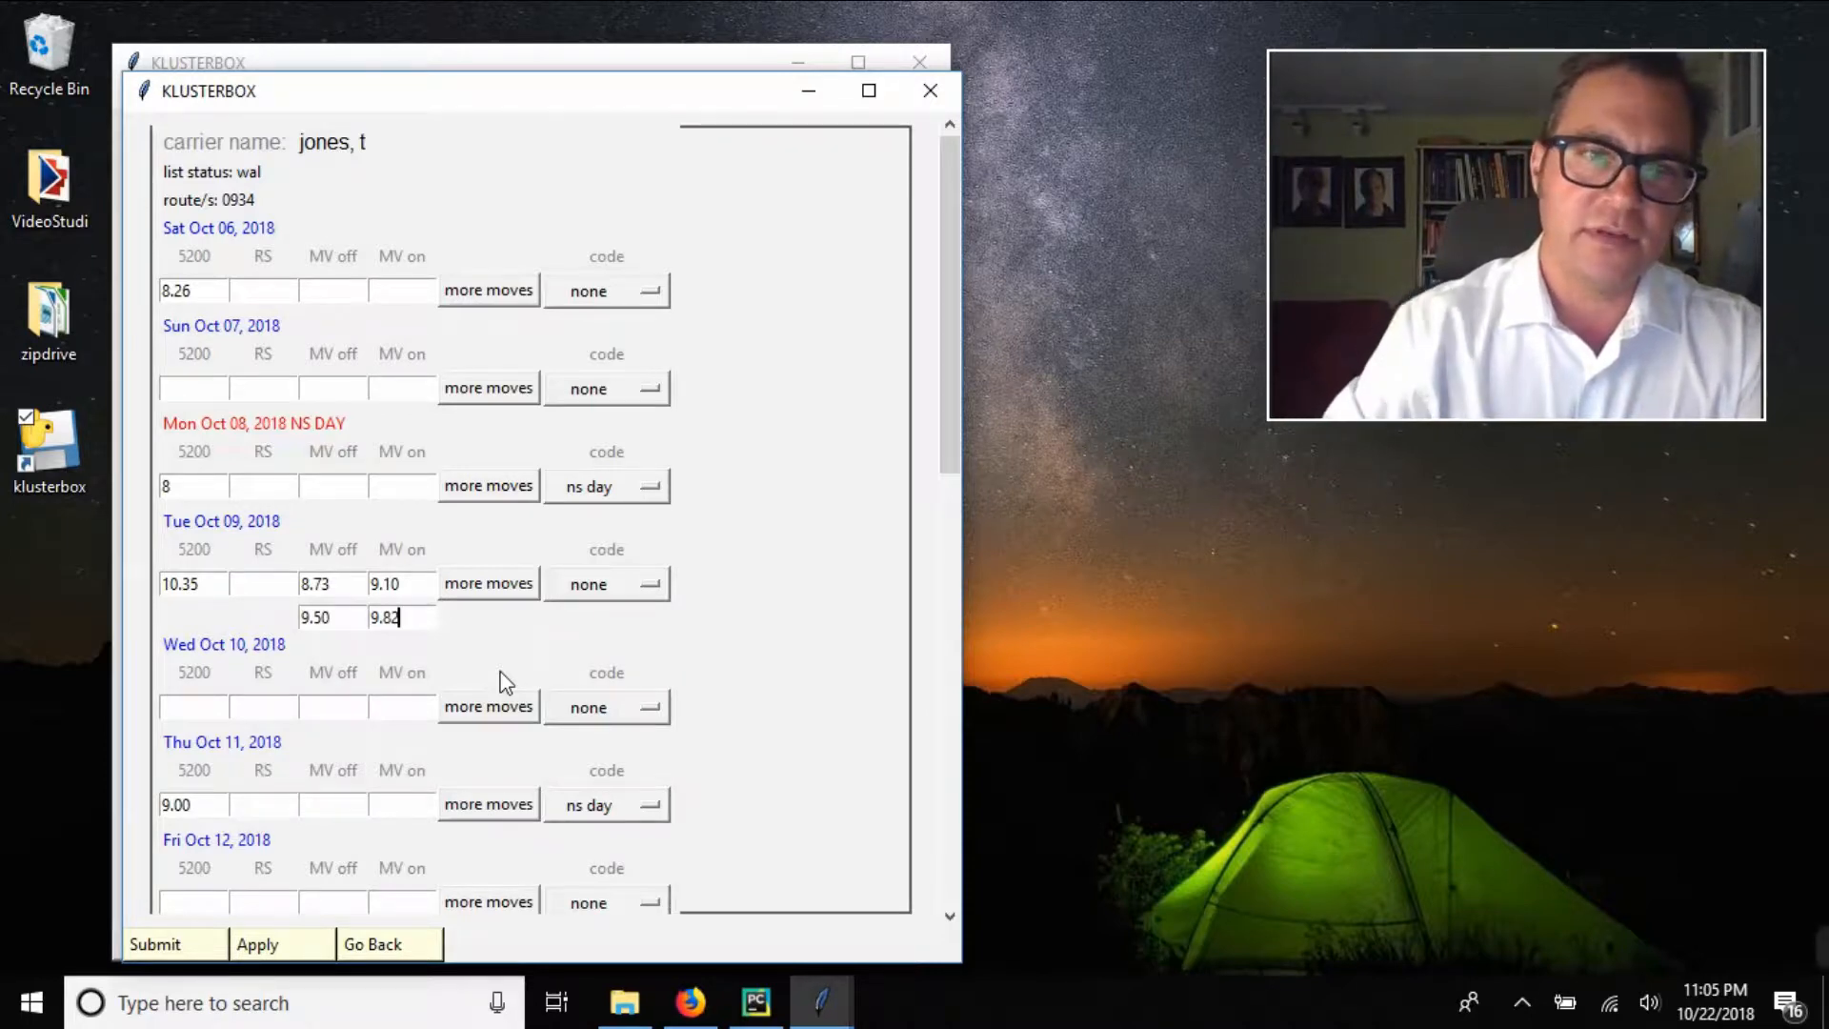
click(507, 579)
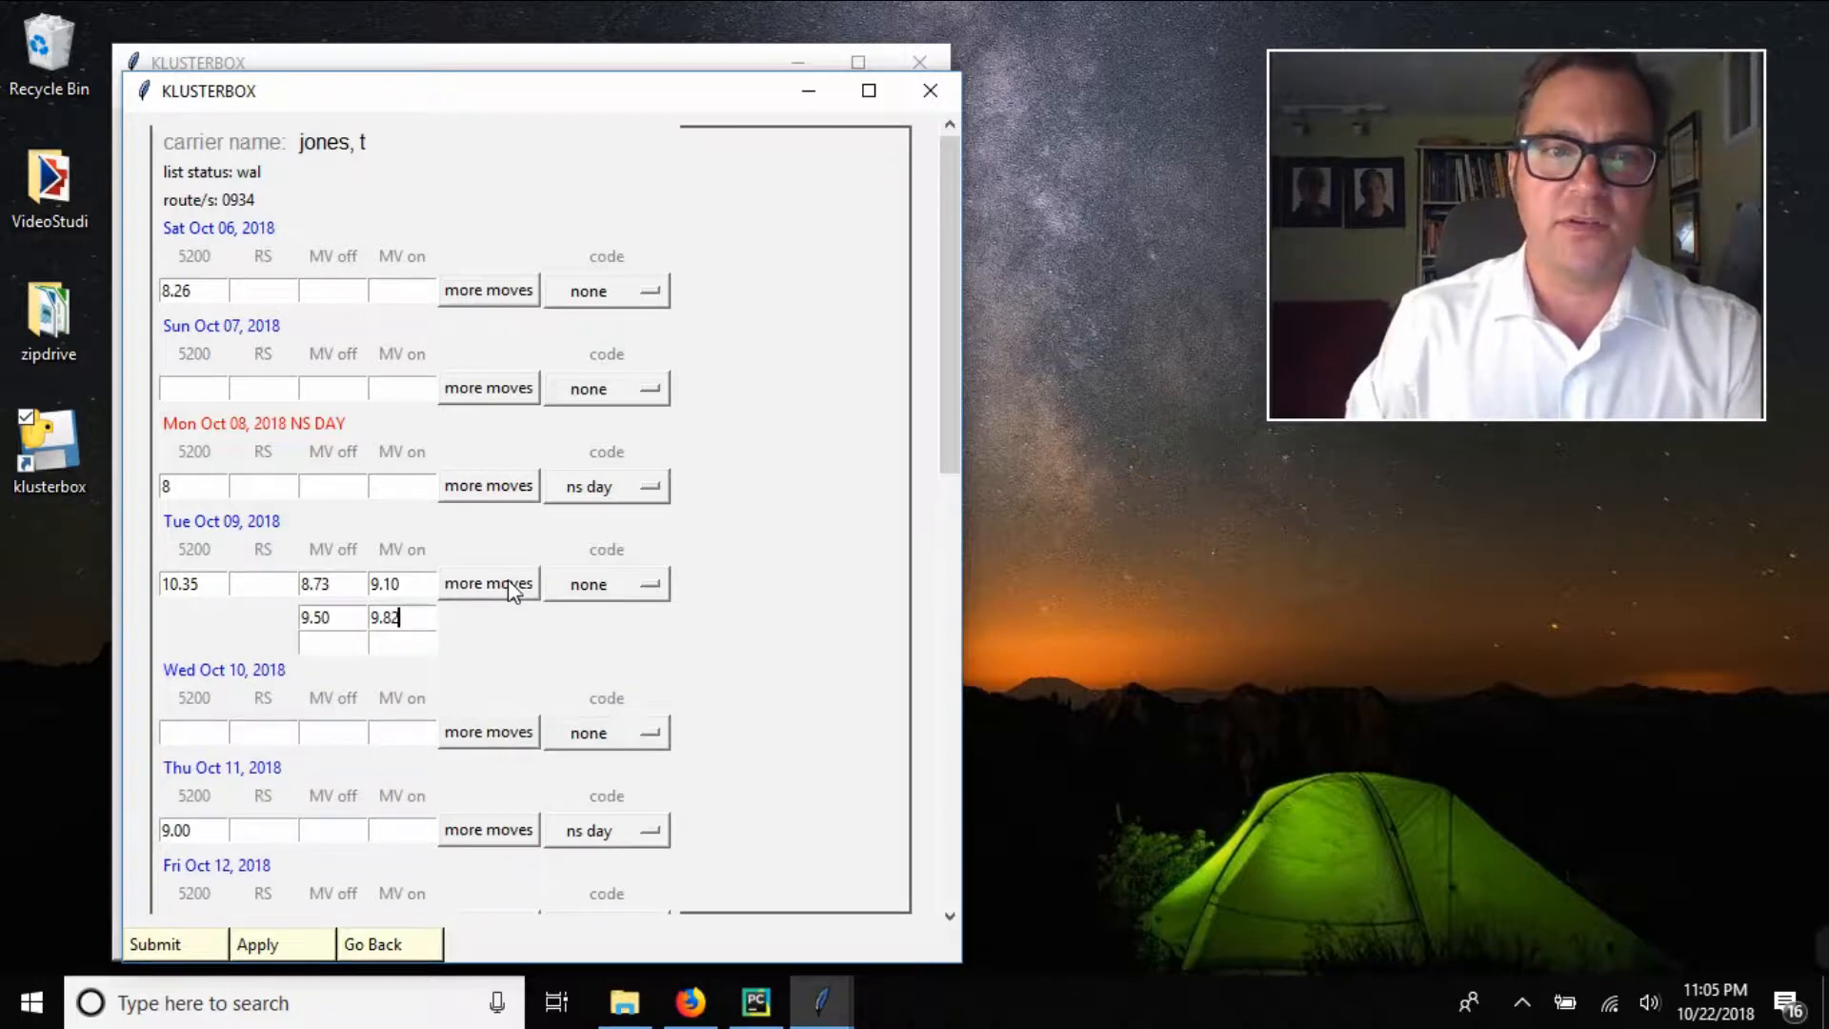
click(326, 645)
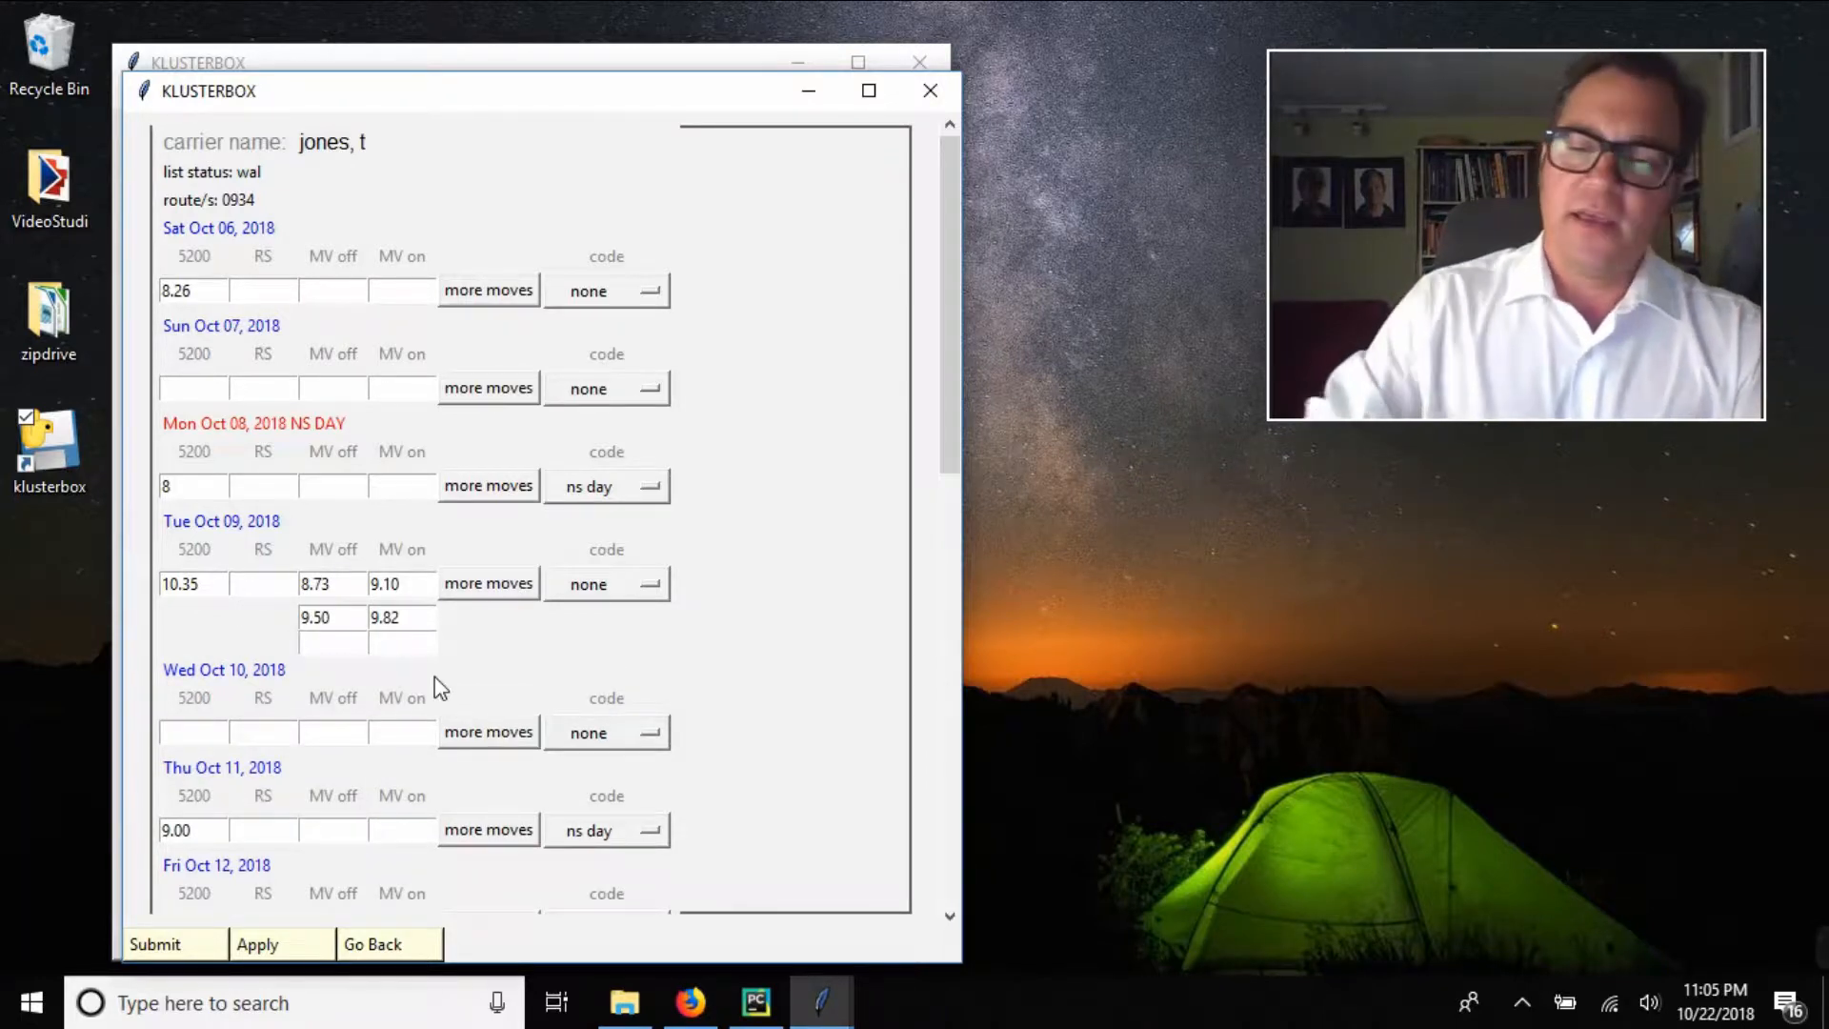
text(11.32)
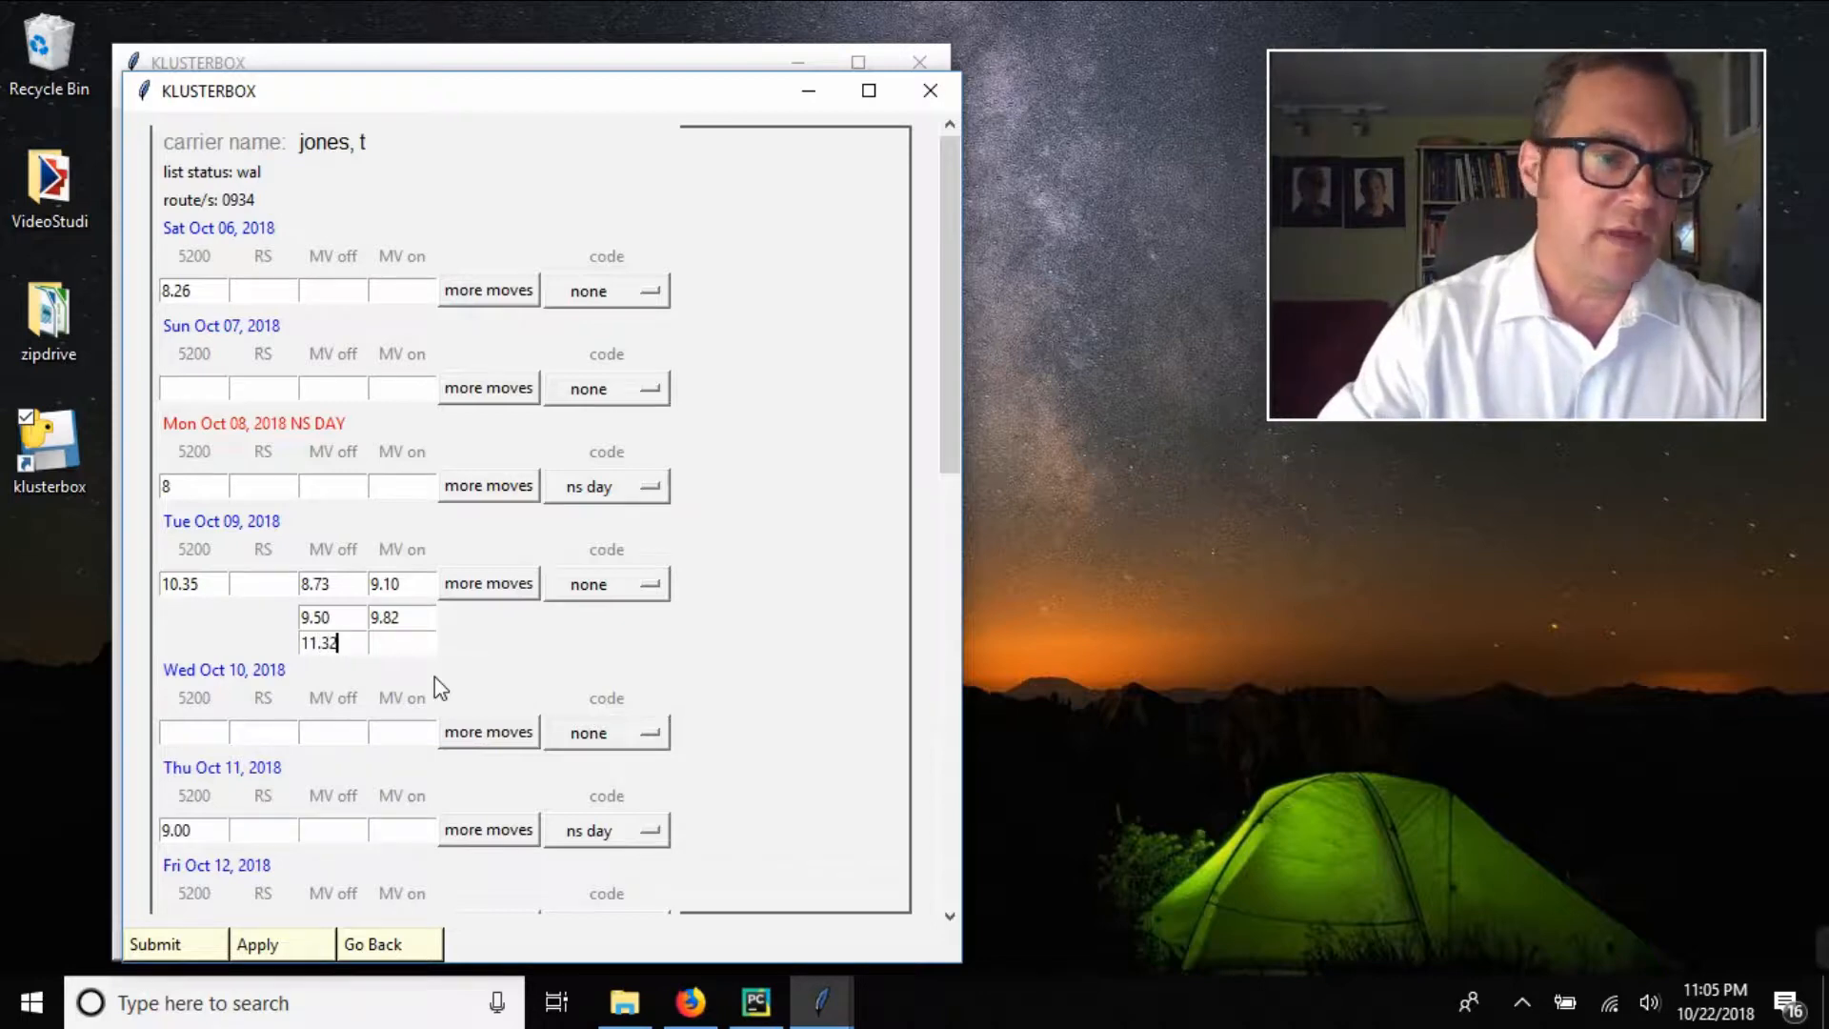
key(Tab)
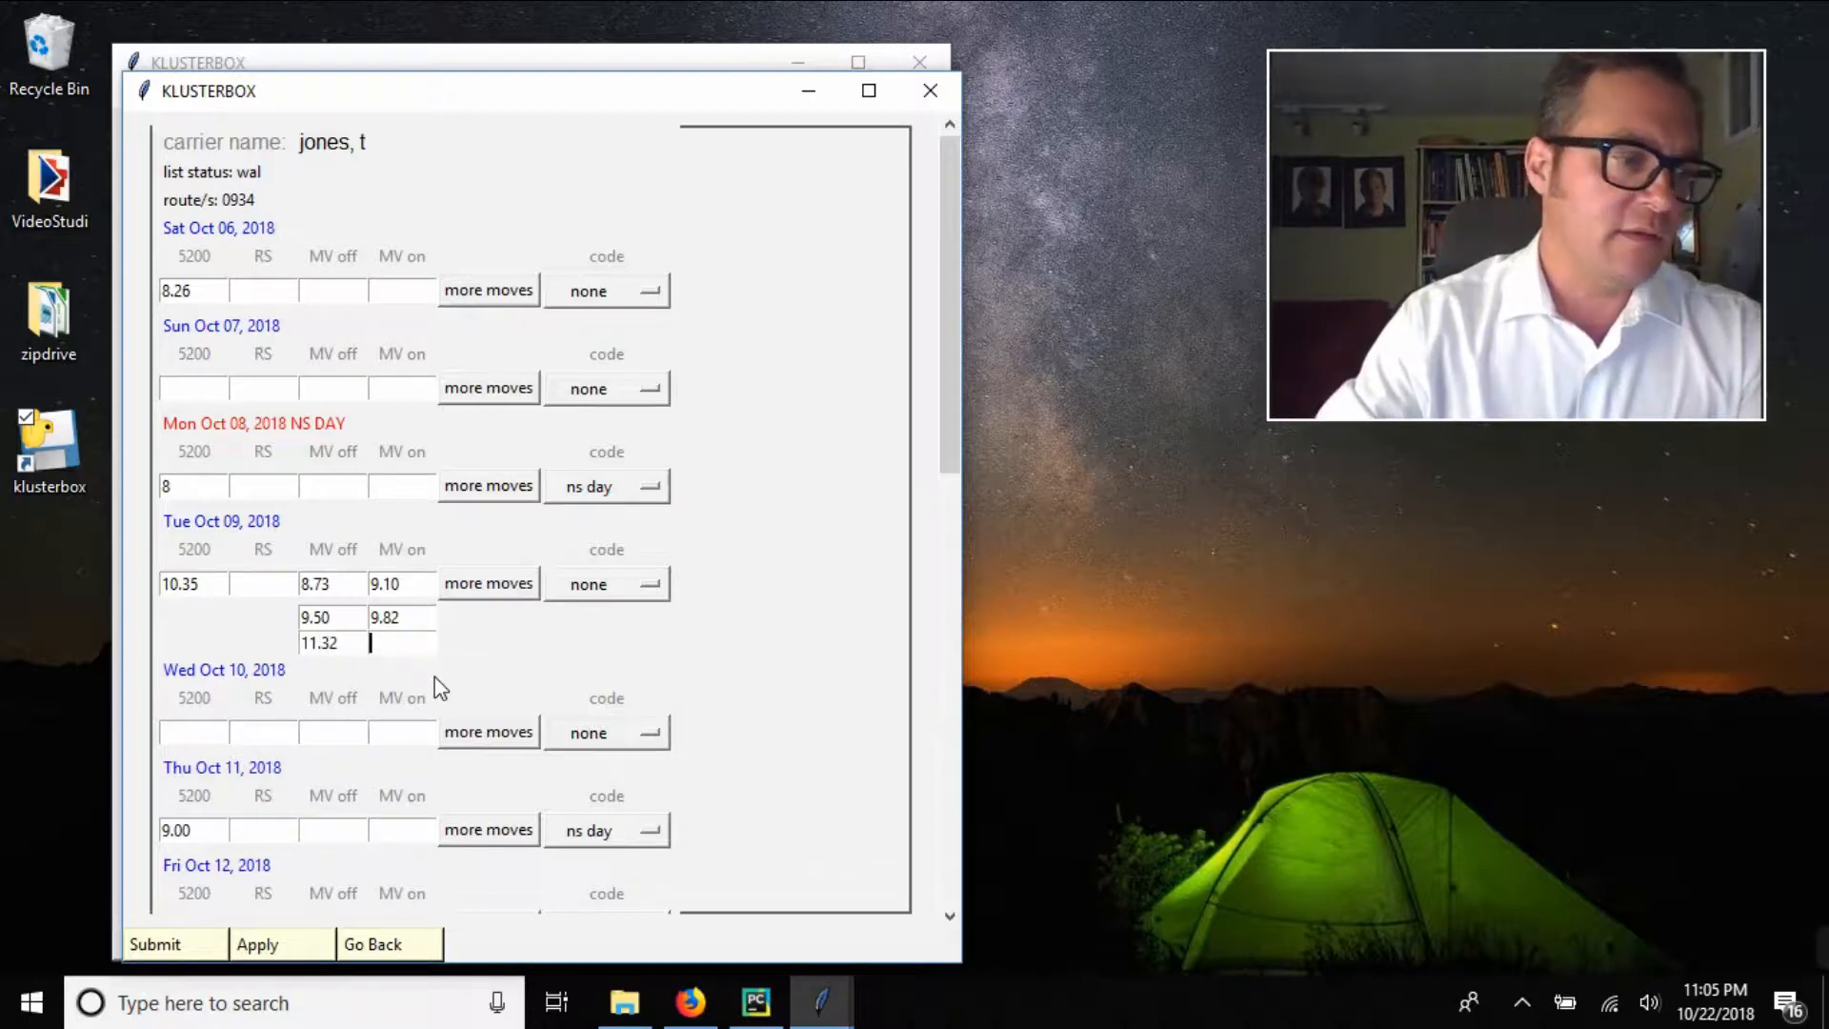
text(12.50)
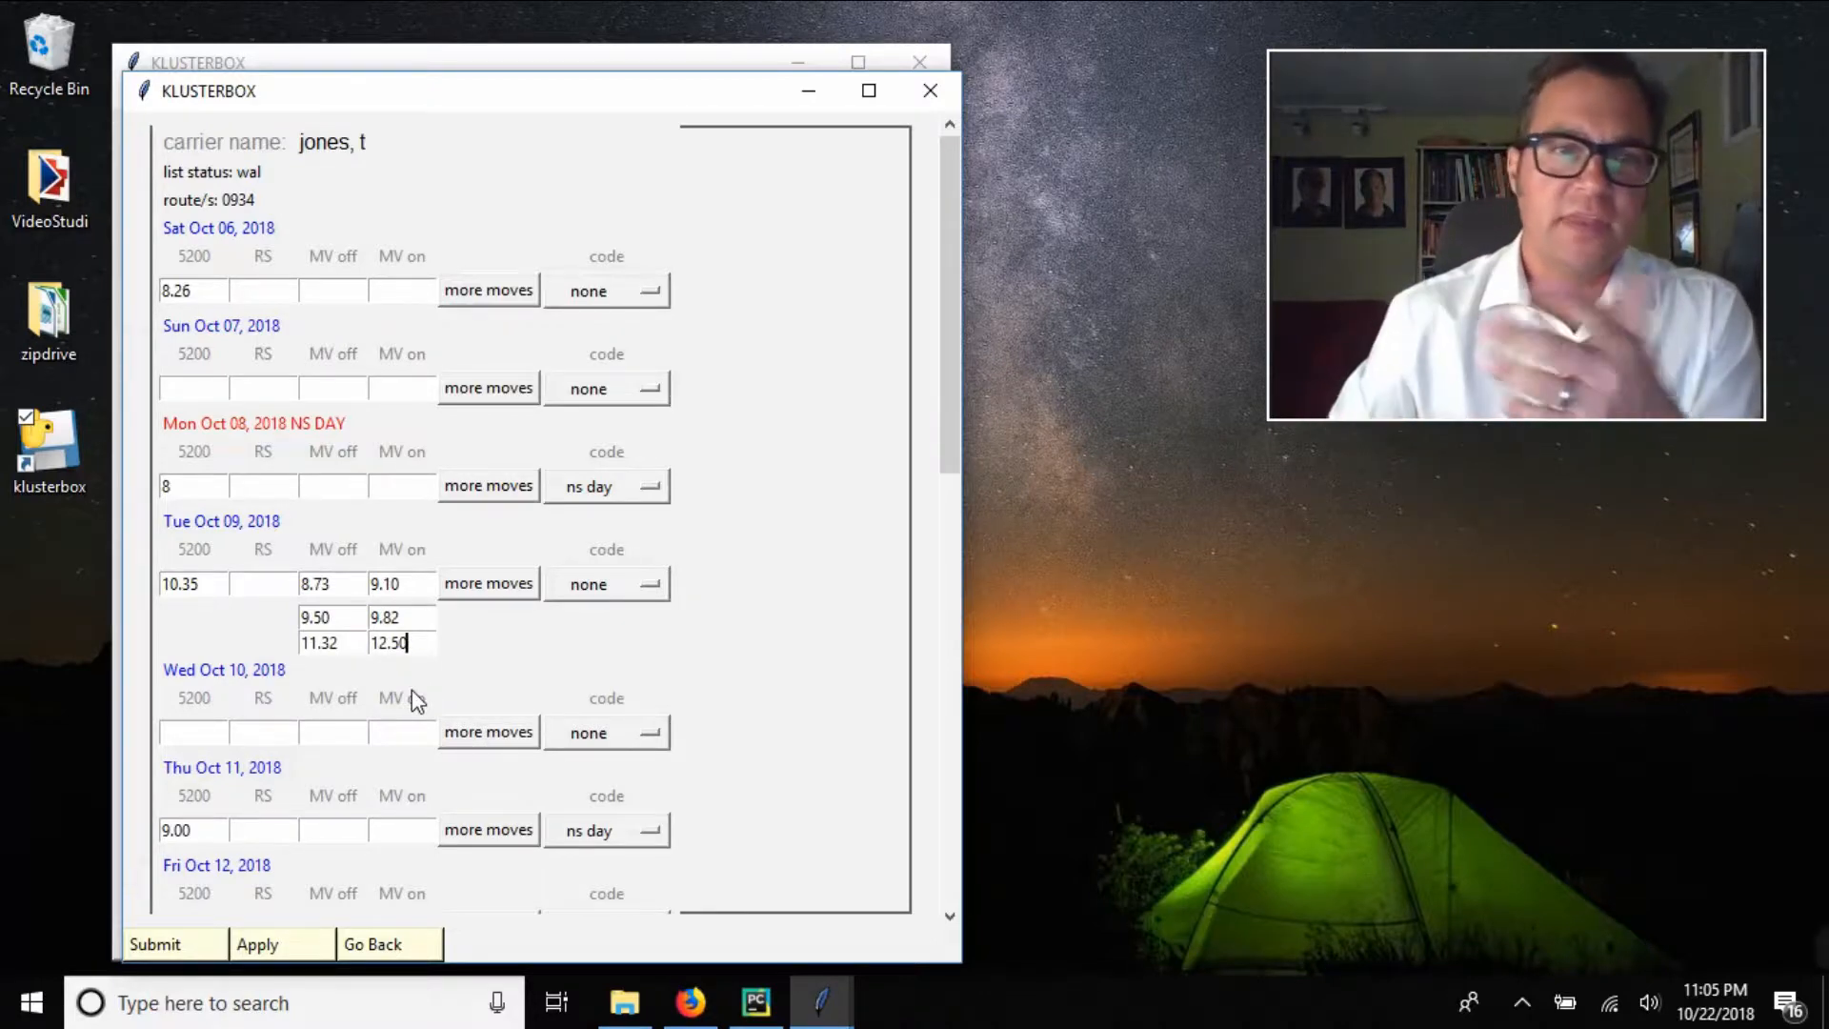
scroll(417, 368, down, 3)
scroll(481, 550, up, 3)
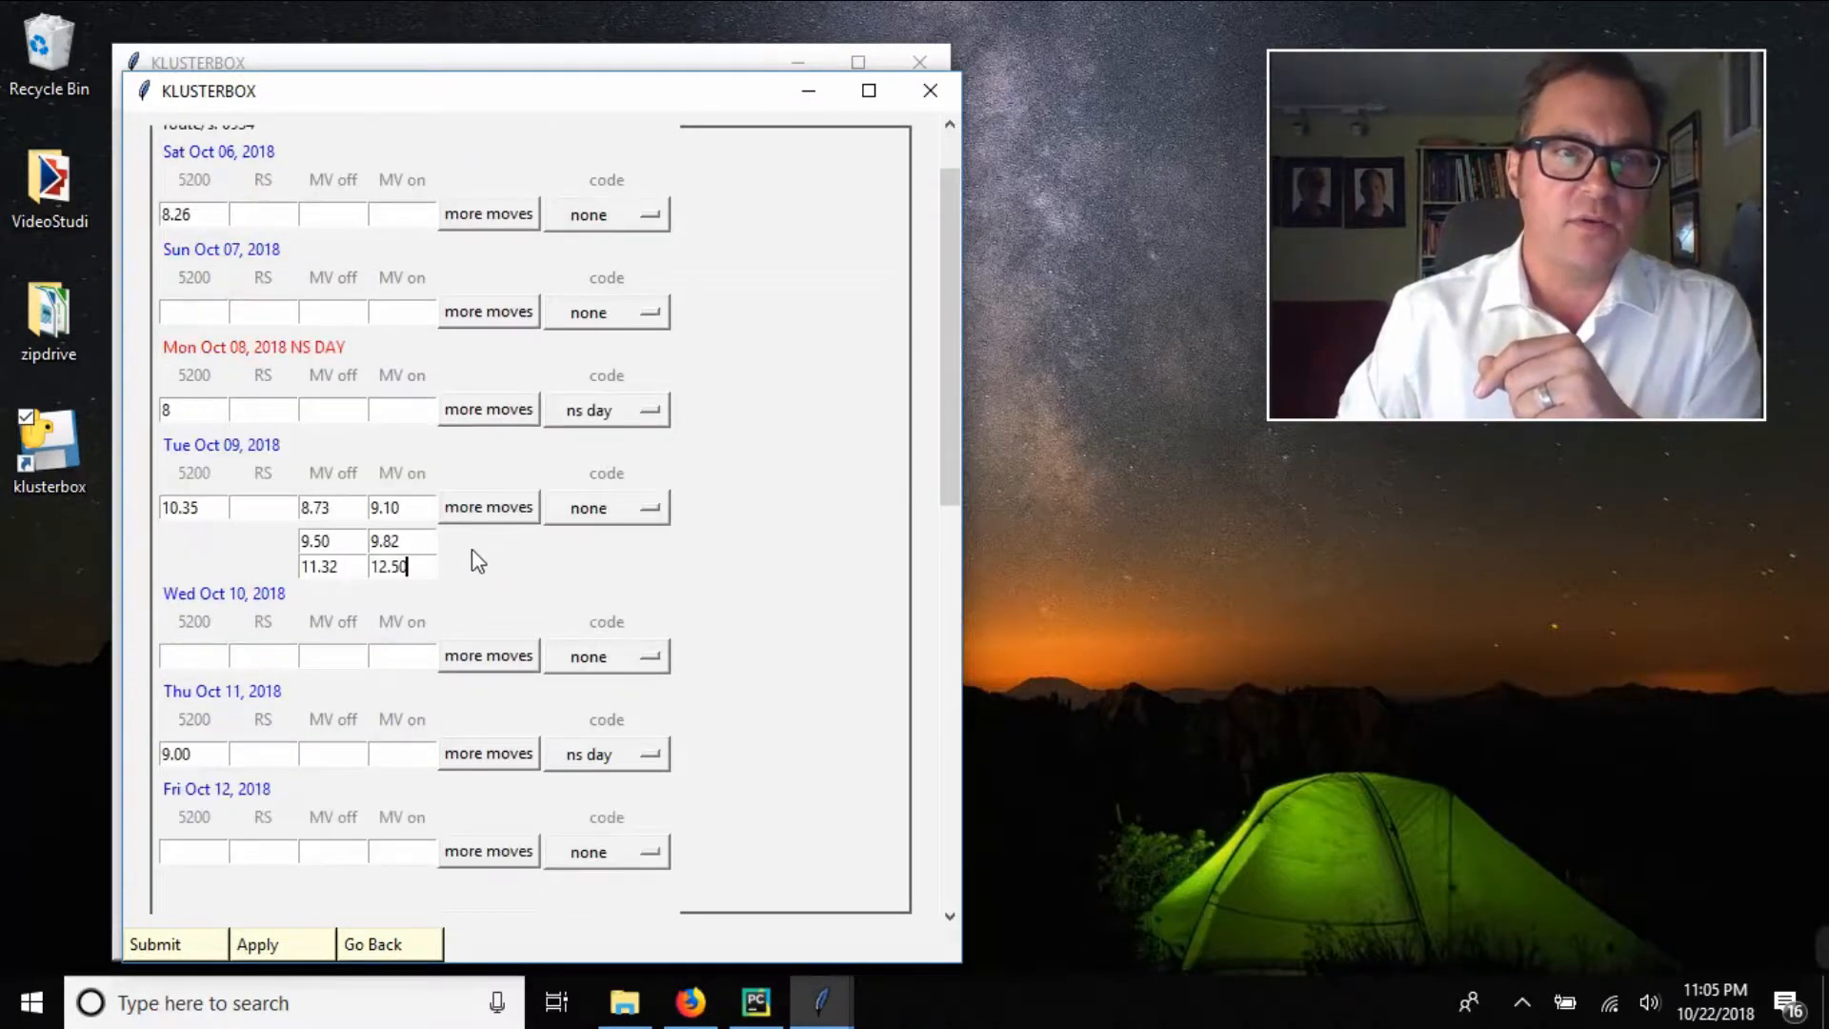
scroll(362, 524, down, 3)
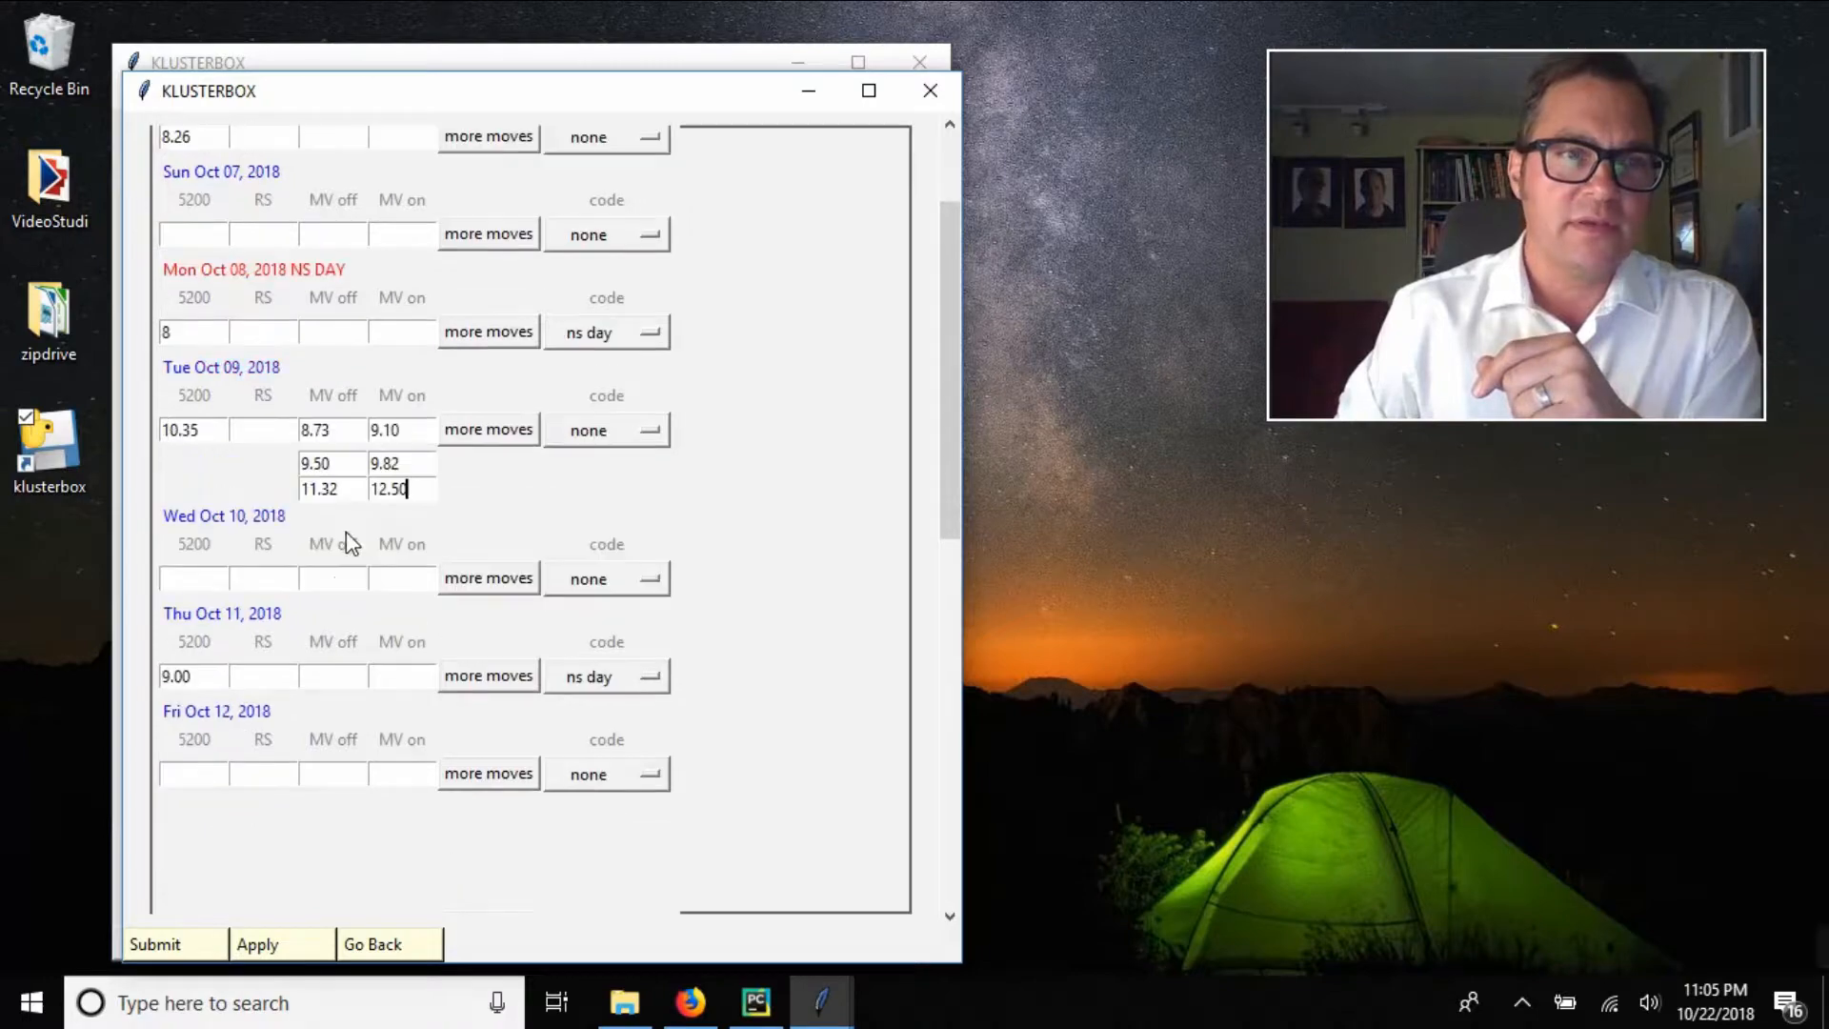
click(277, 949)
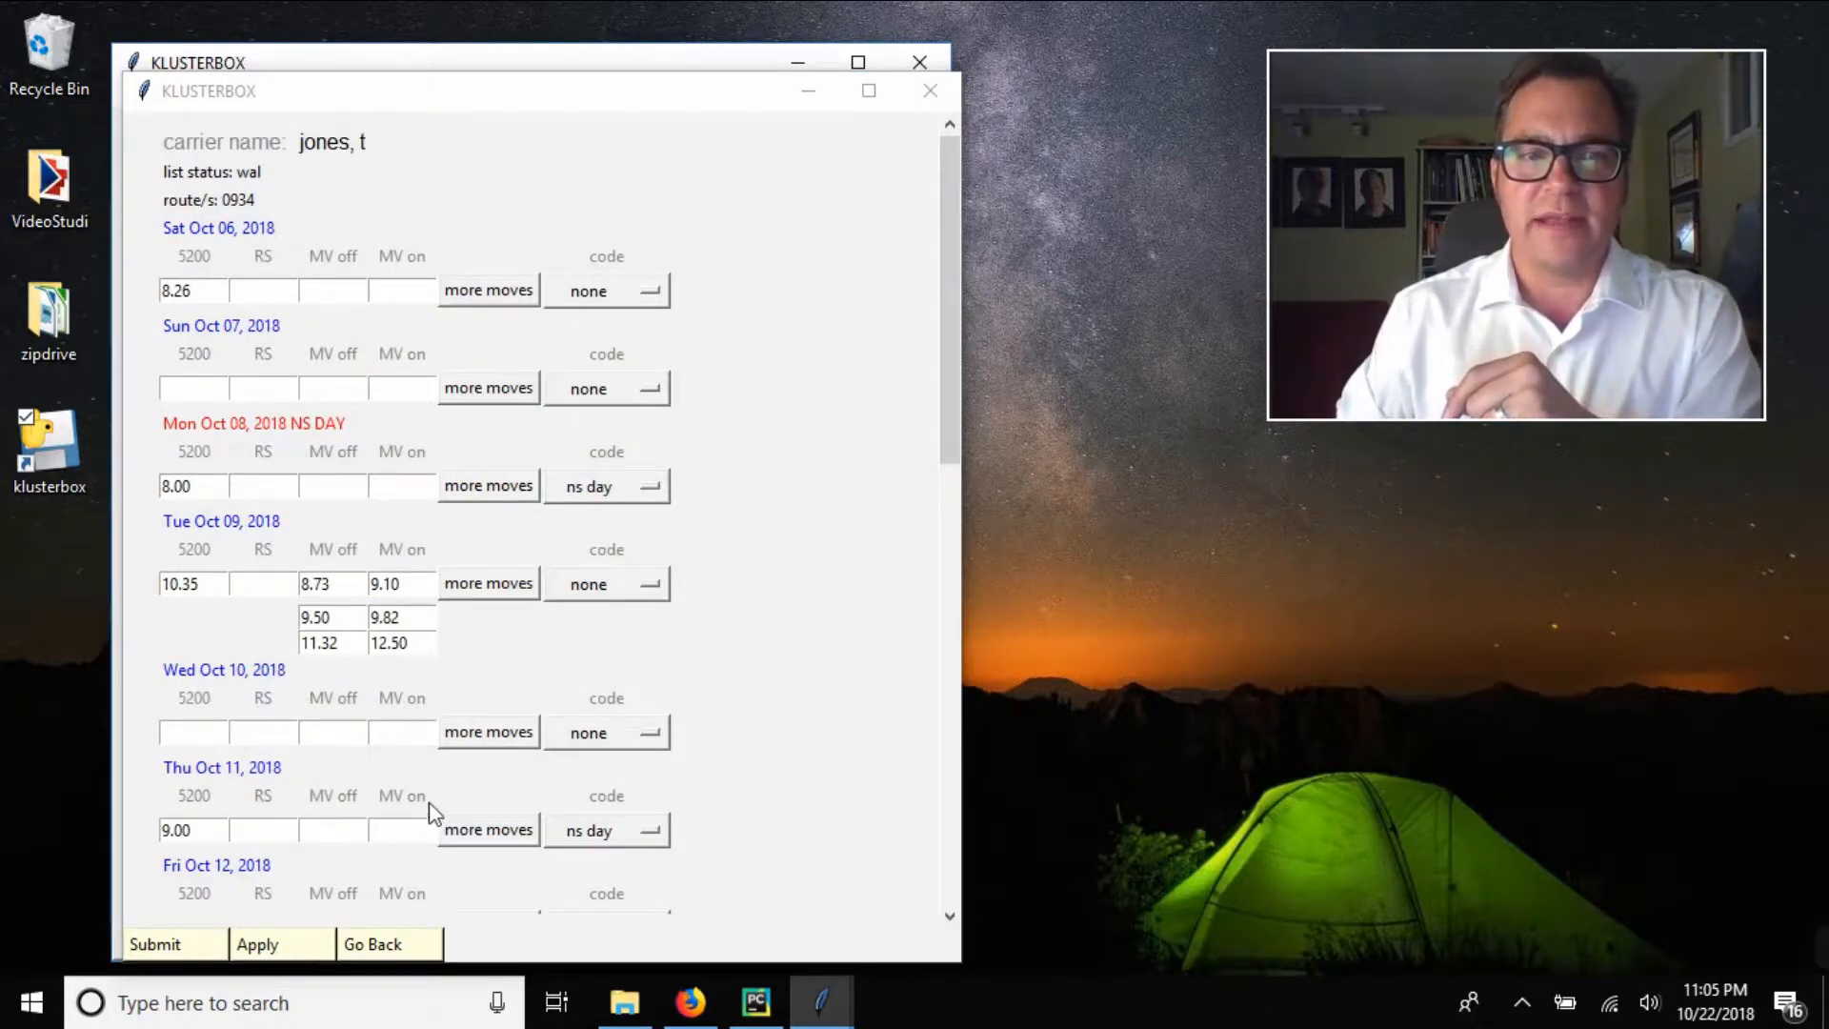
Try to apply 8:30 as the 5200 value for Wednesday Oct 10
scroll(428, 801, down, 2)
scroll(427, 753, up, 1)
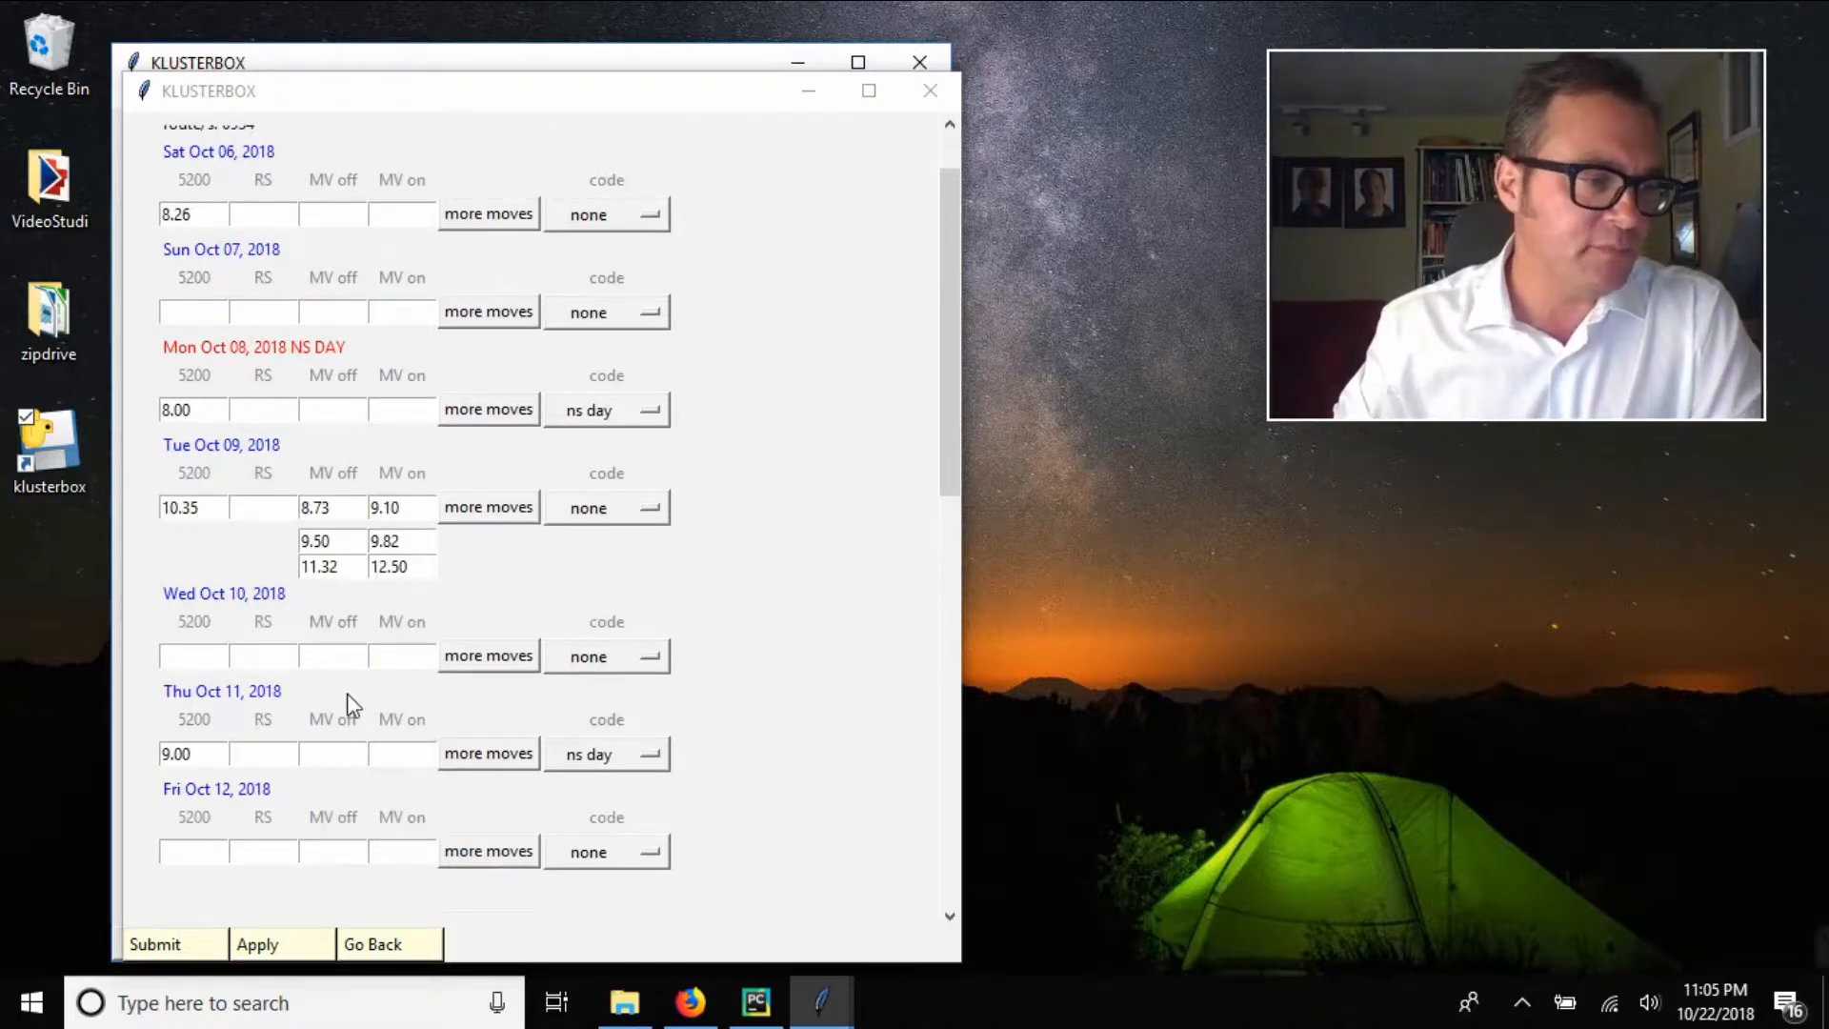
click(193, 655)
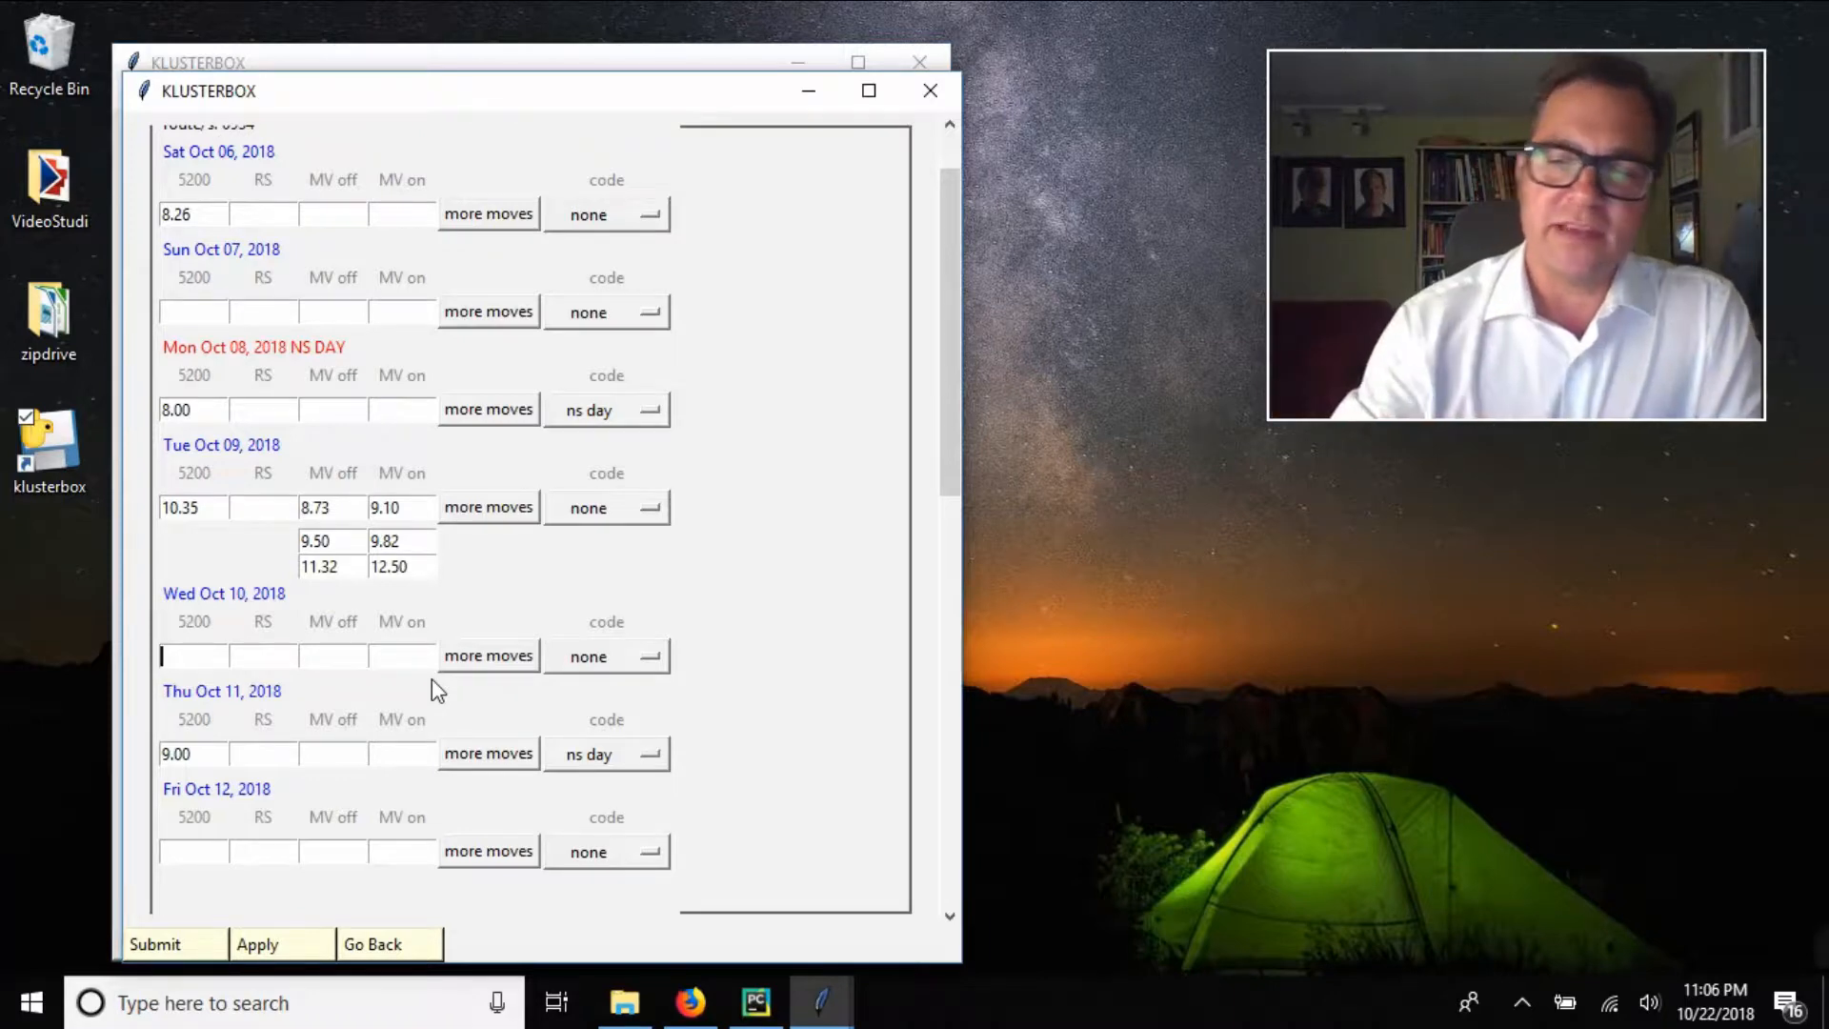
text(8)
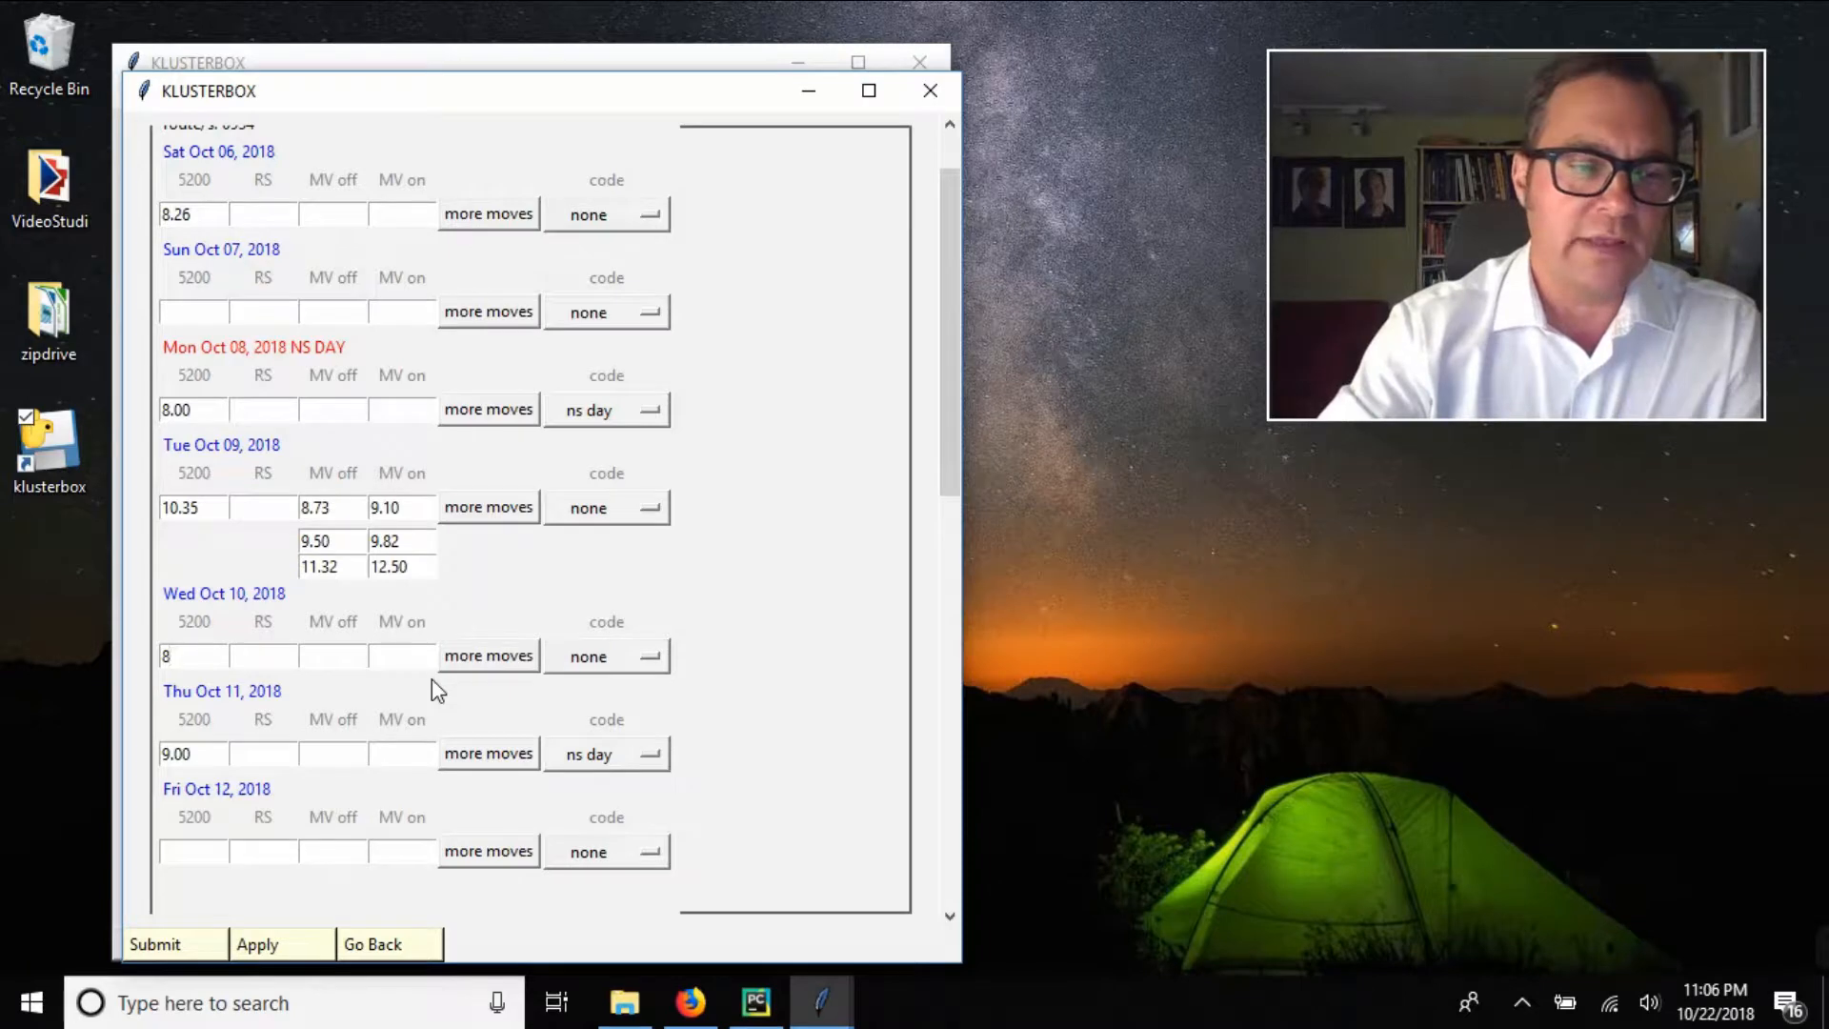
text(:30)
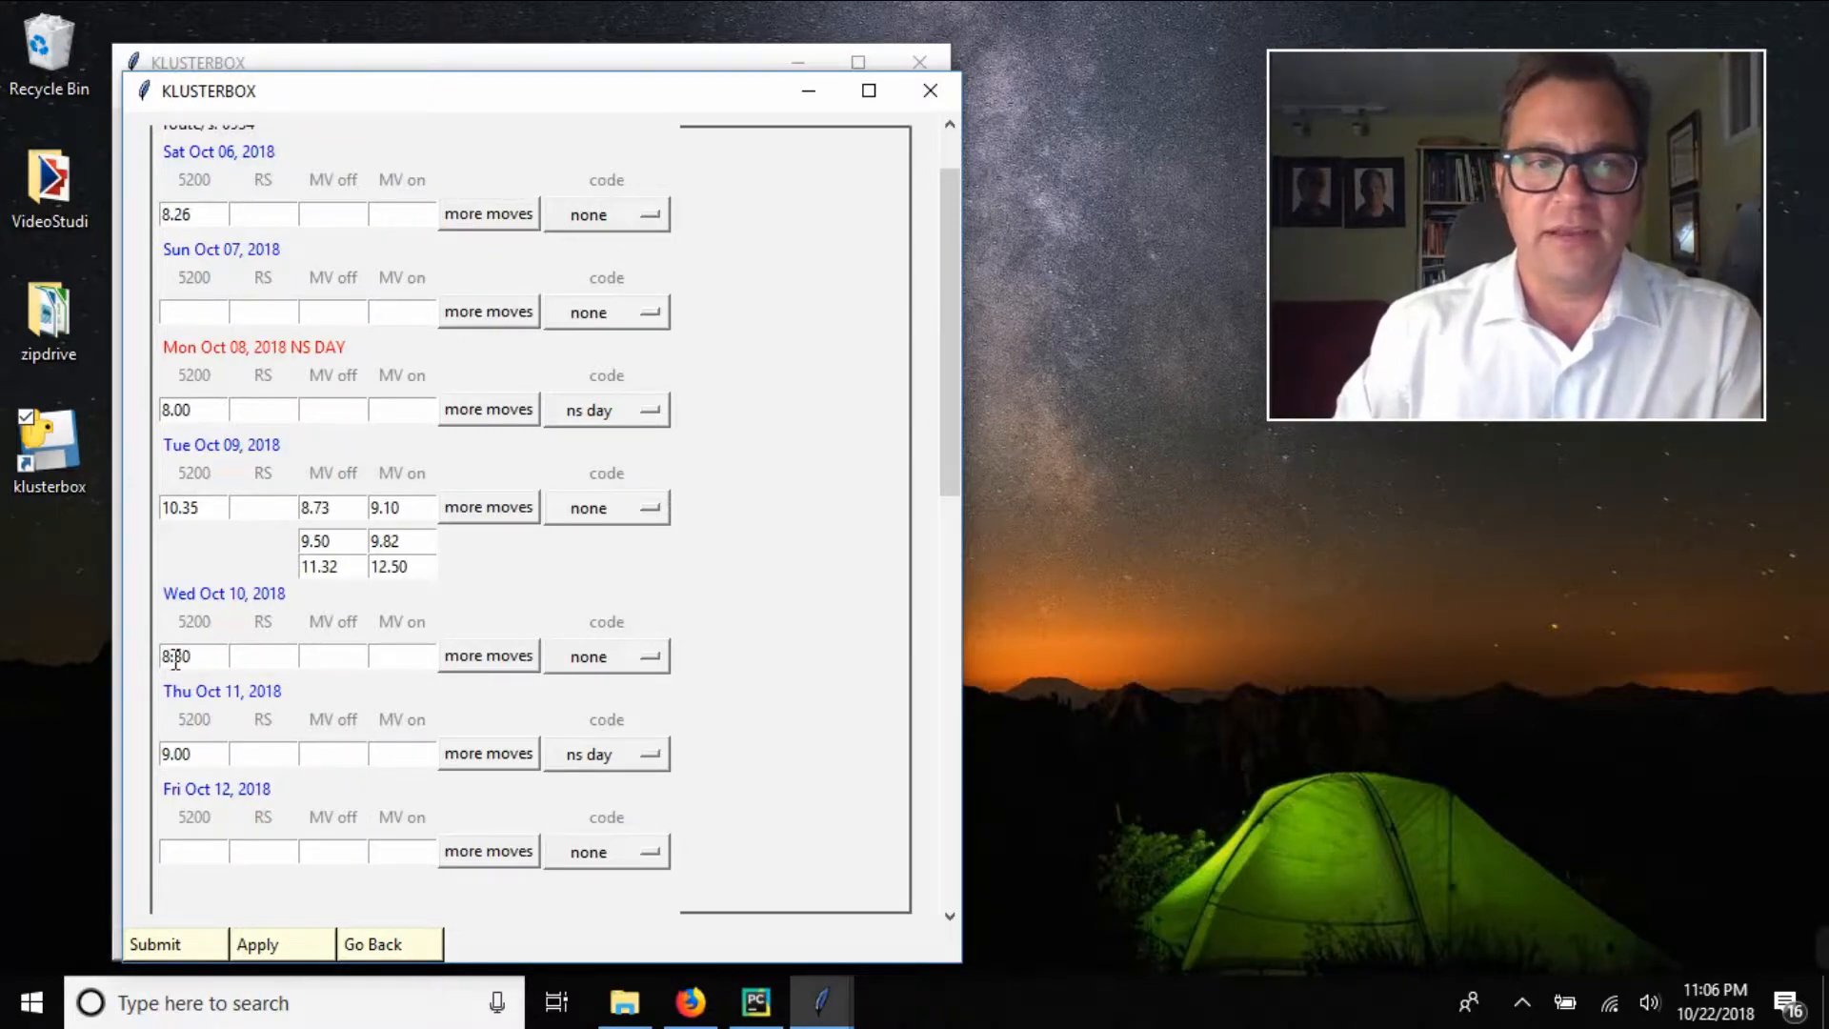
click(297, 952)
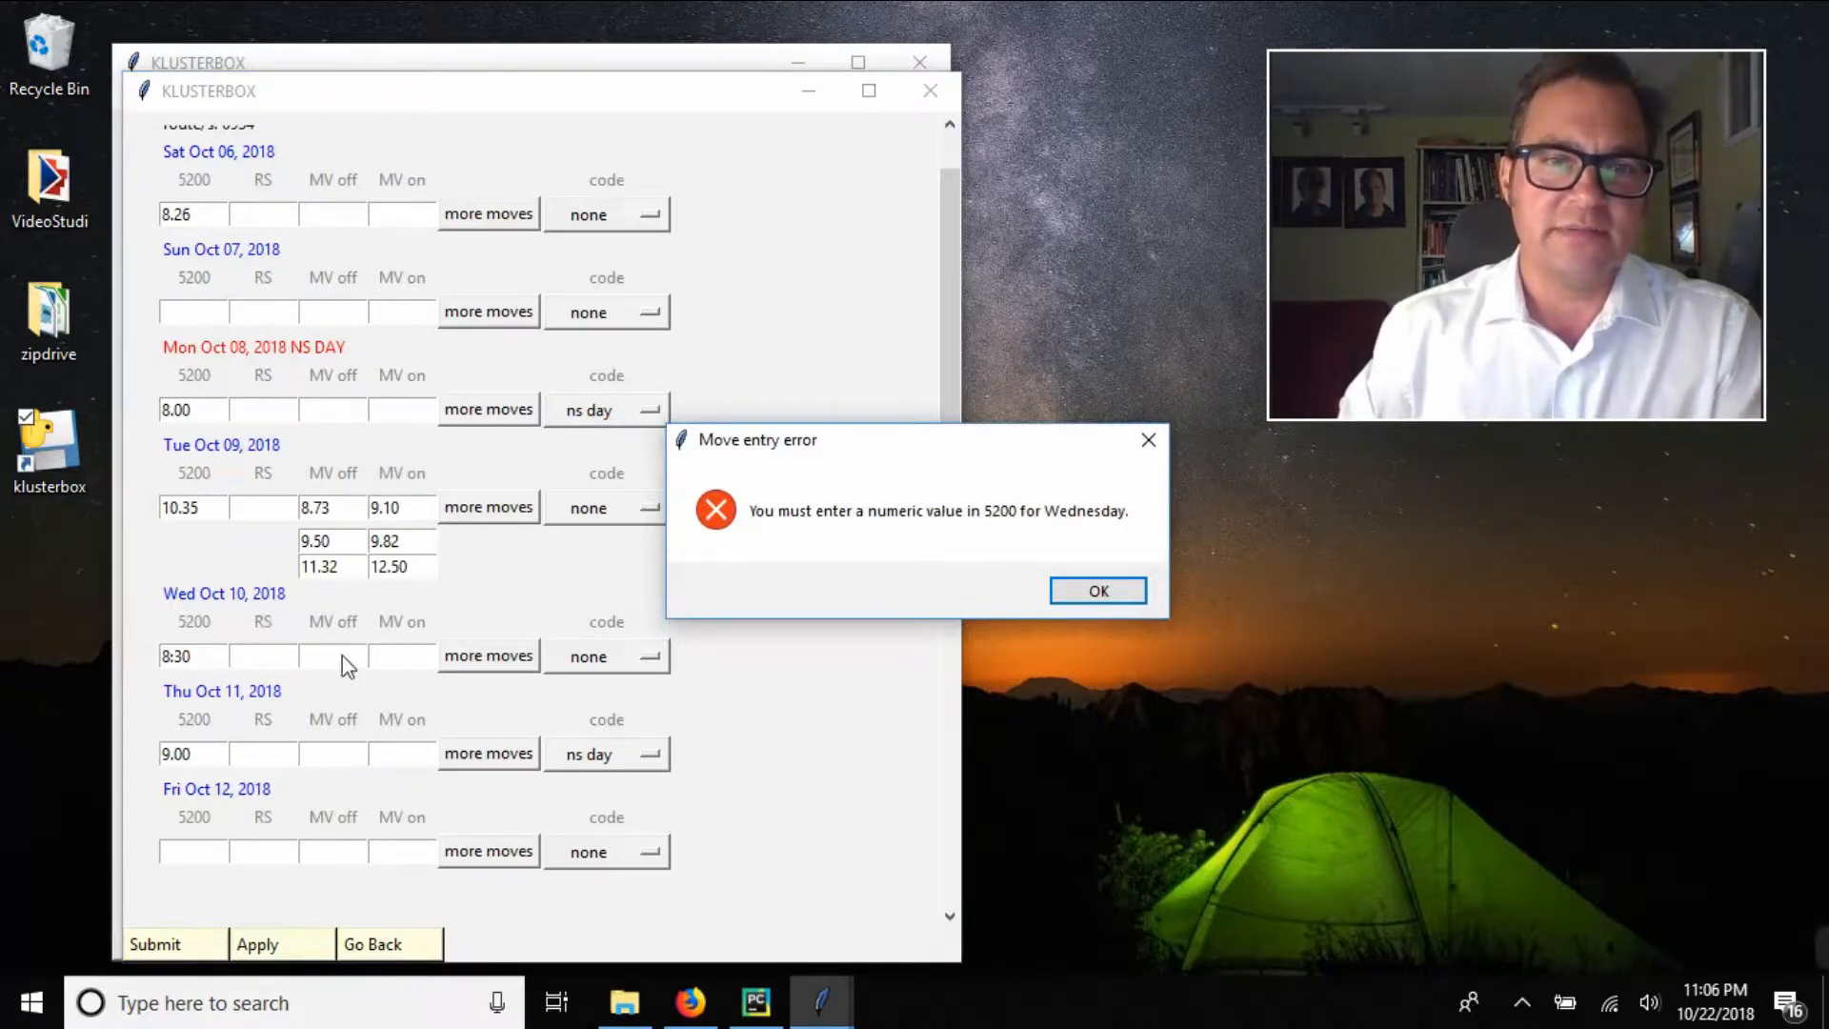
click(1105, 591)
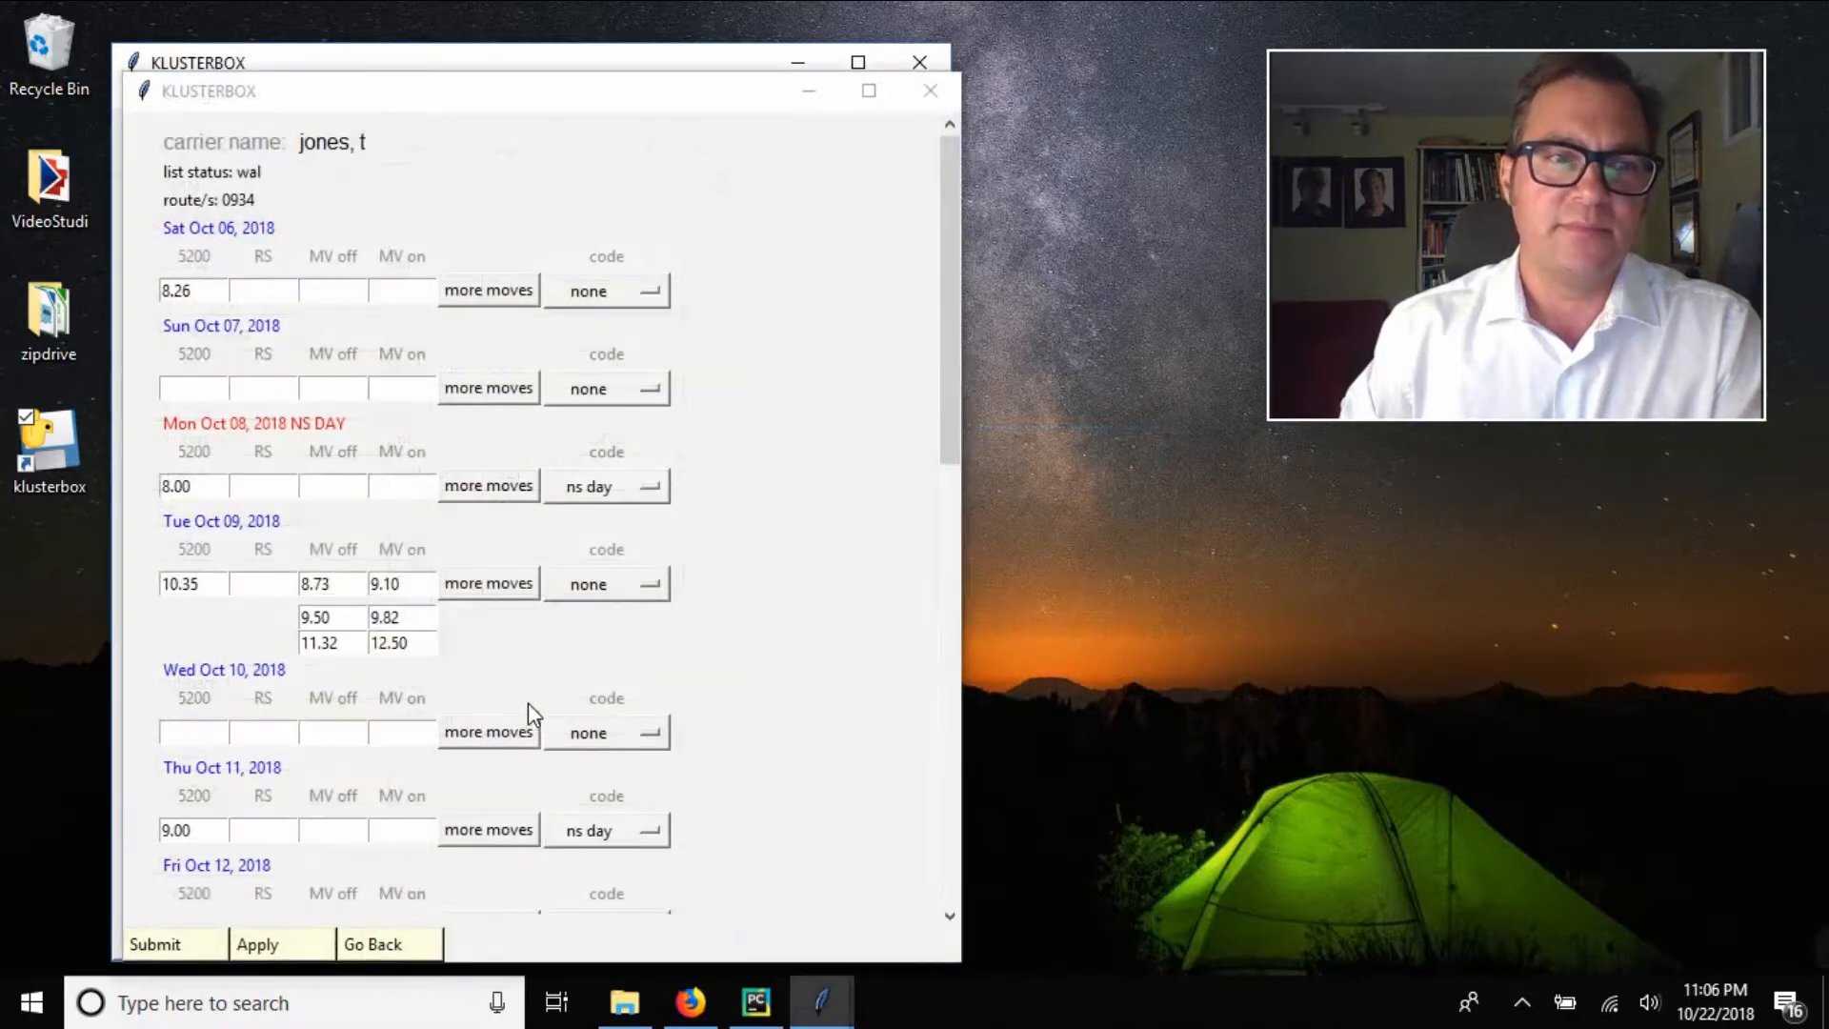
Try to apply 0 as the 5200 value for Wednesday Oct 10, and return to the carrier list
click(191, 736)
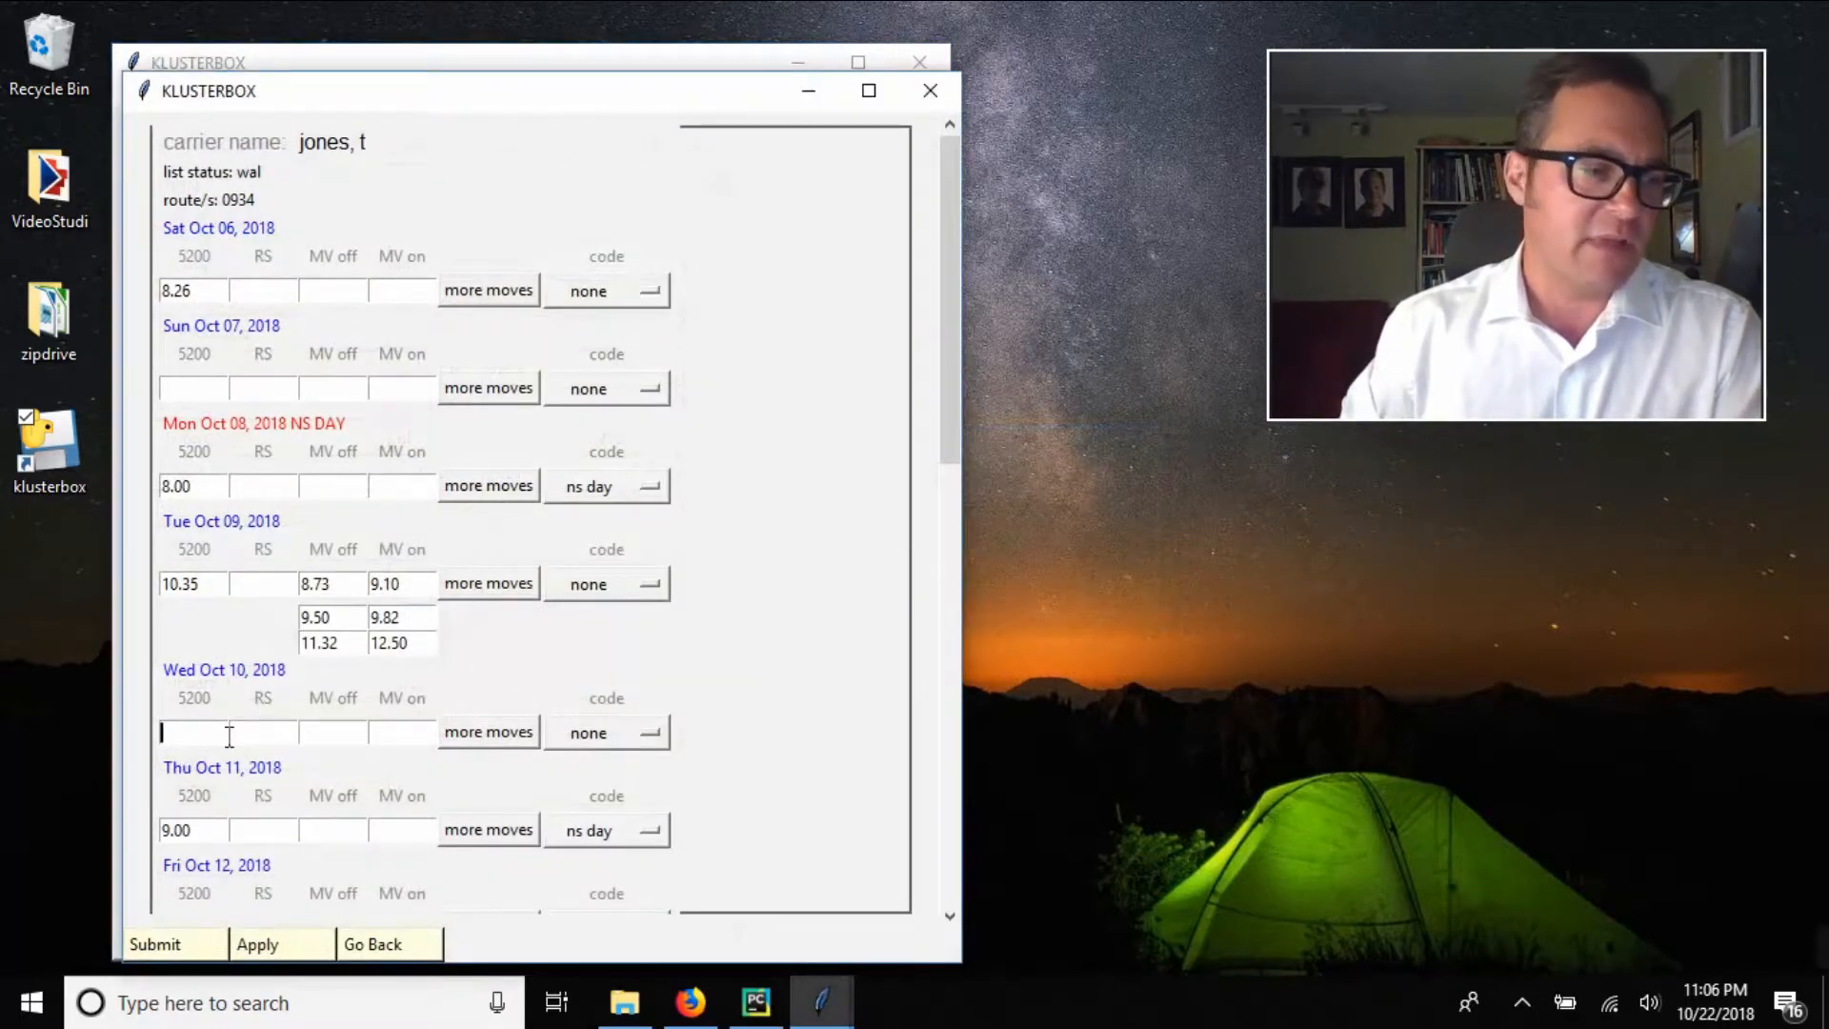
text(0)
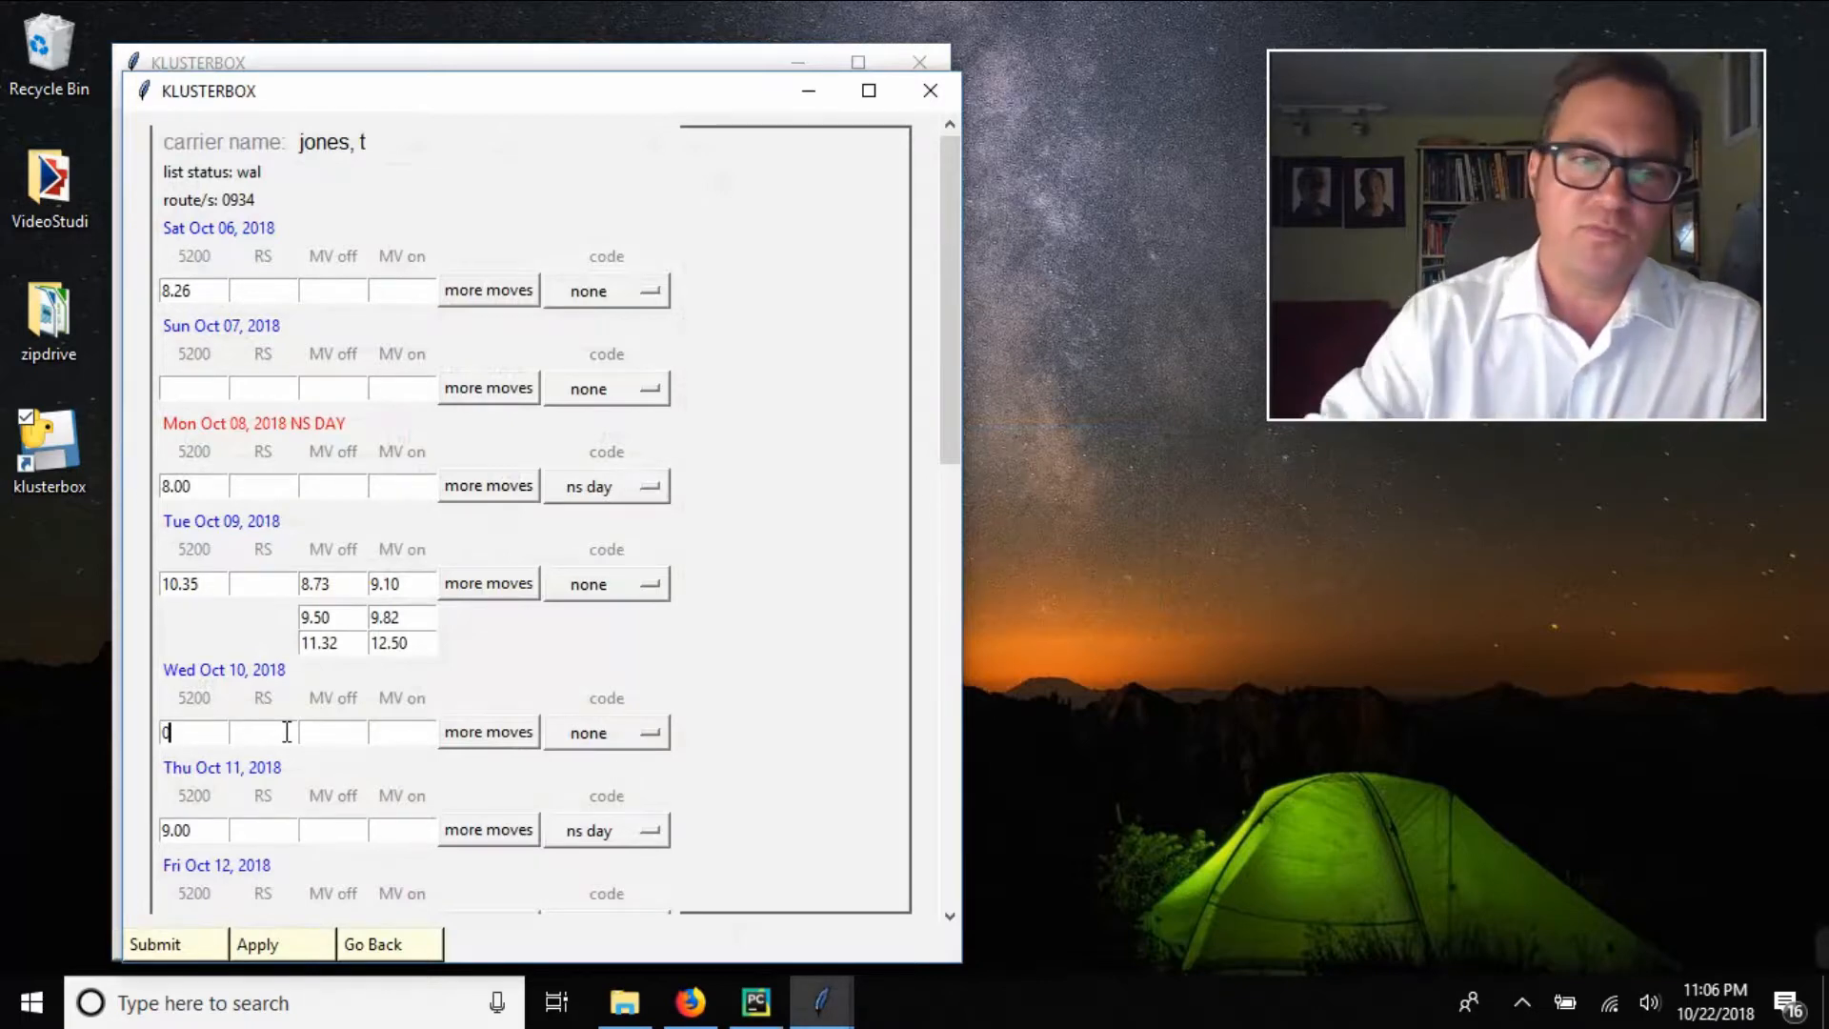
click(290, 947)
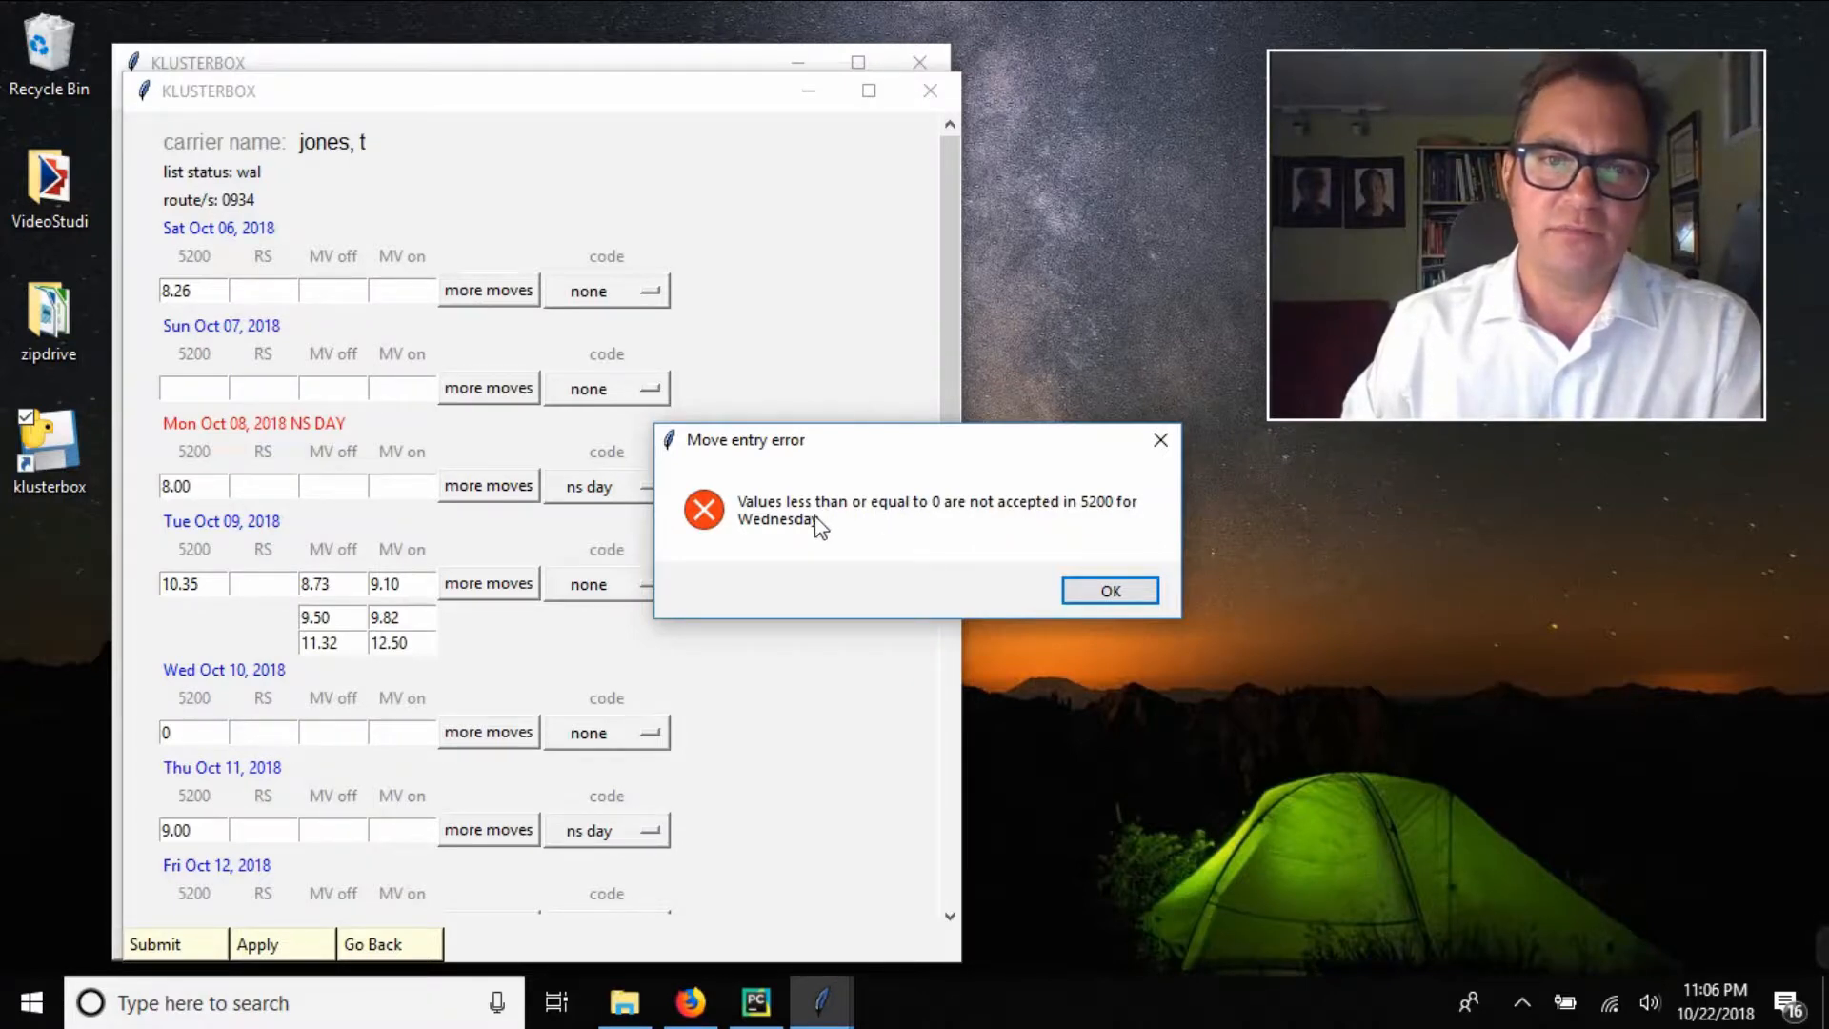
click(1112, 592)
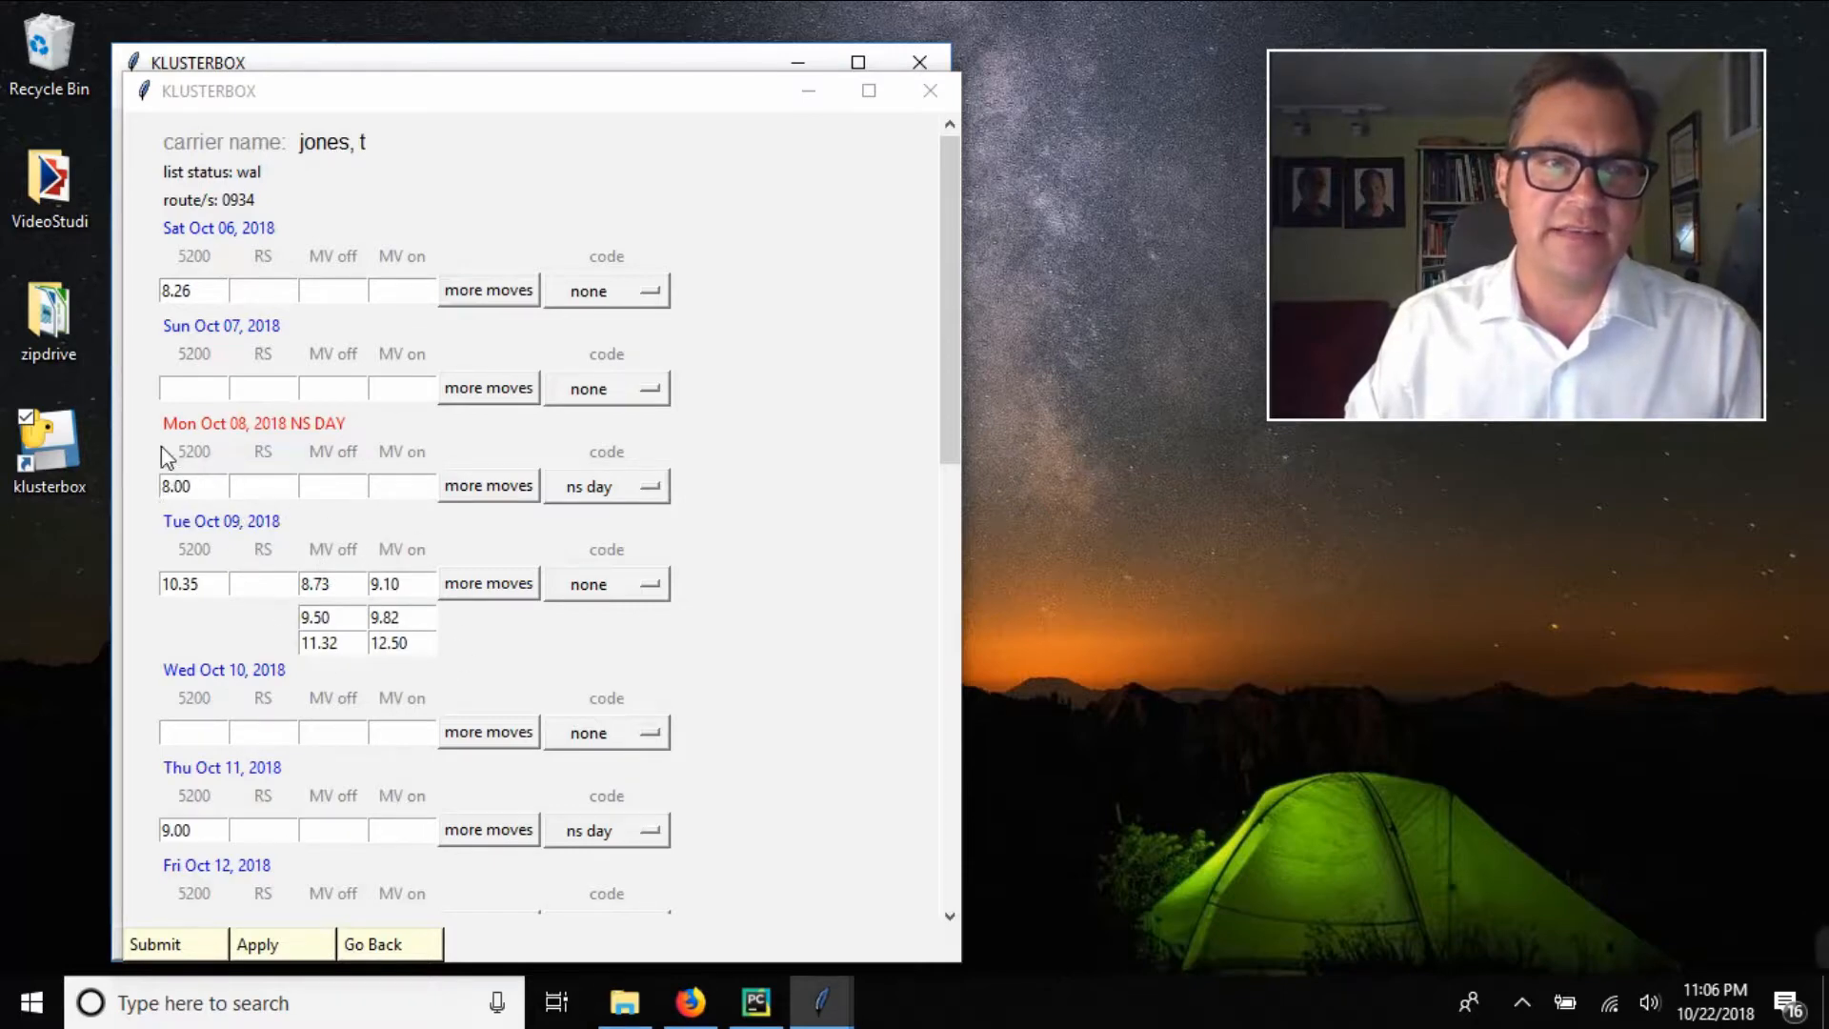
click(381, 945)
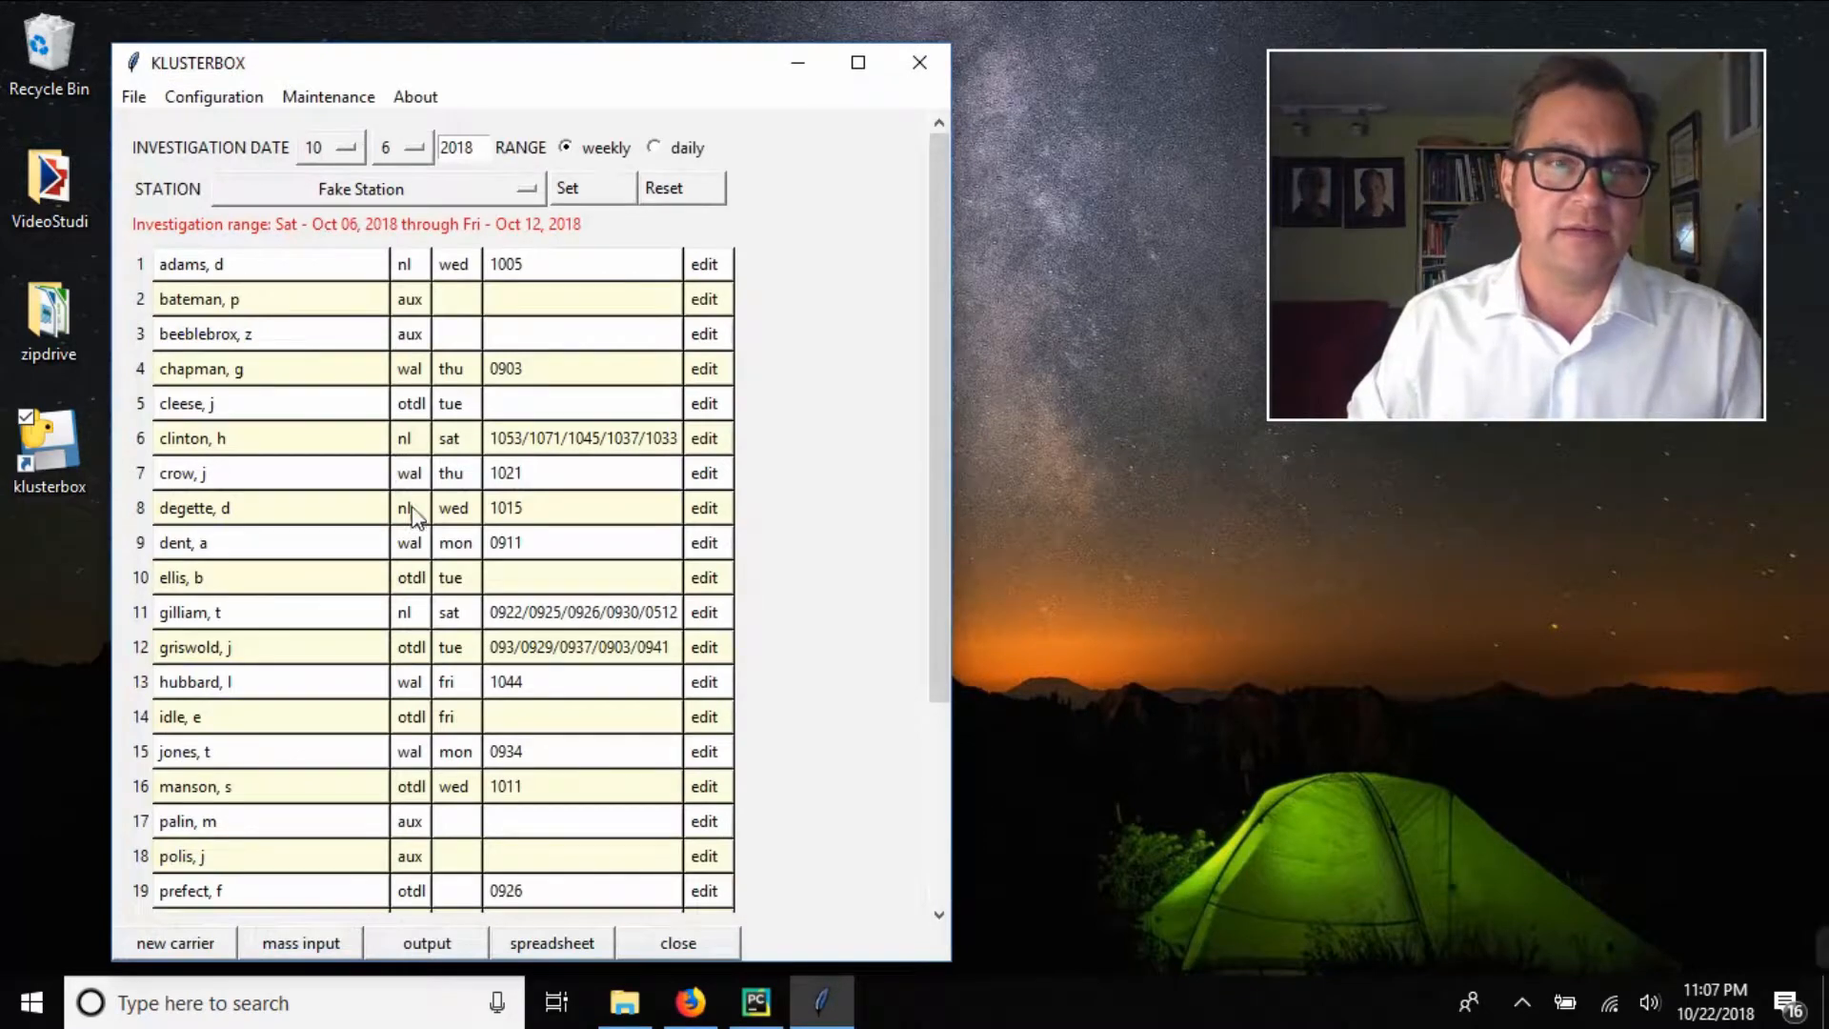
Open the weekly output report and review the Saturday and Monday figures for the no list, work assignment and overtime desired lists
click(533, 943)
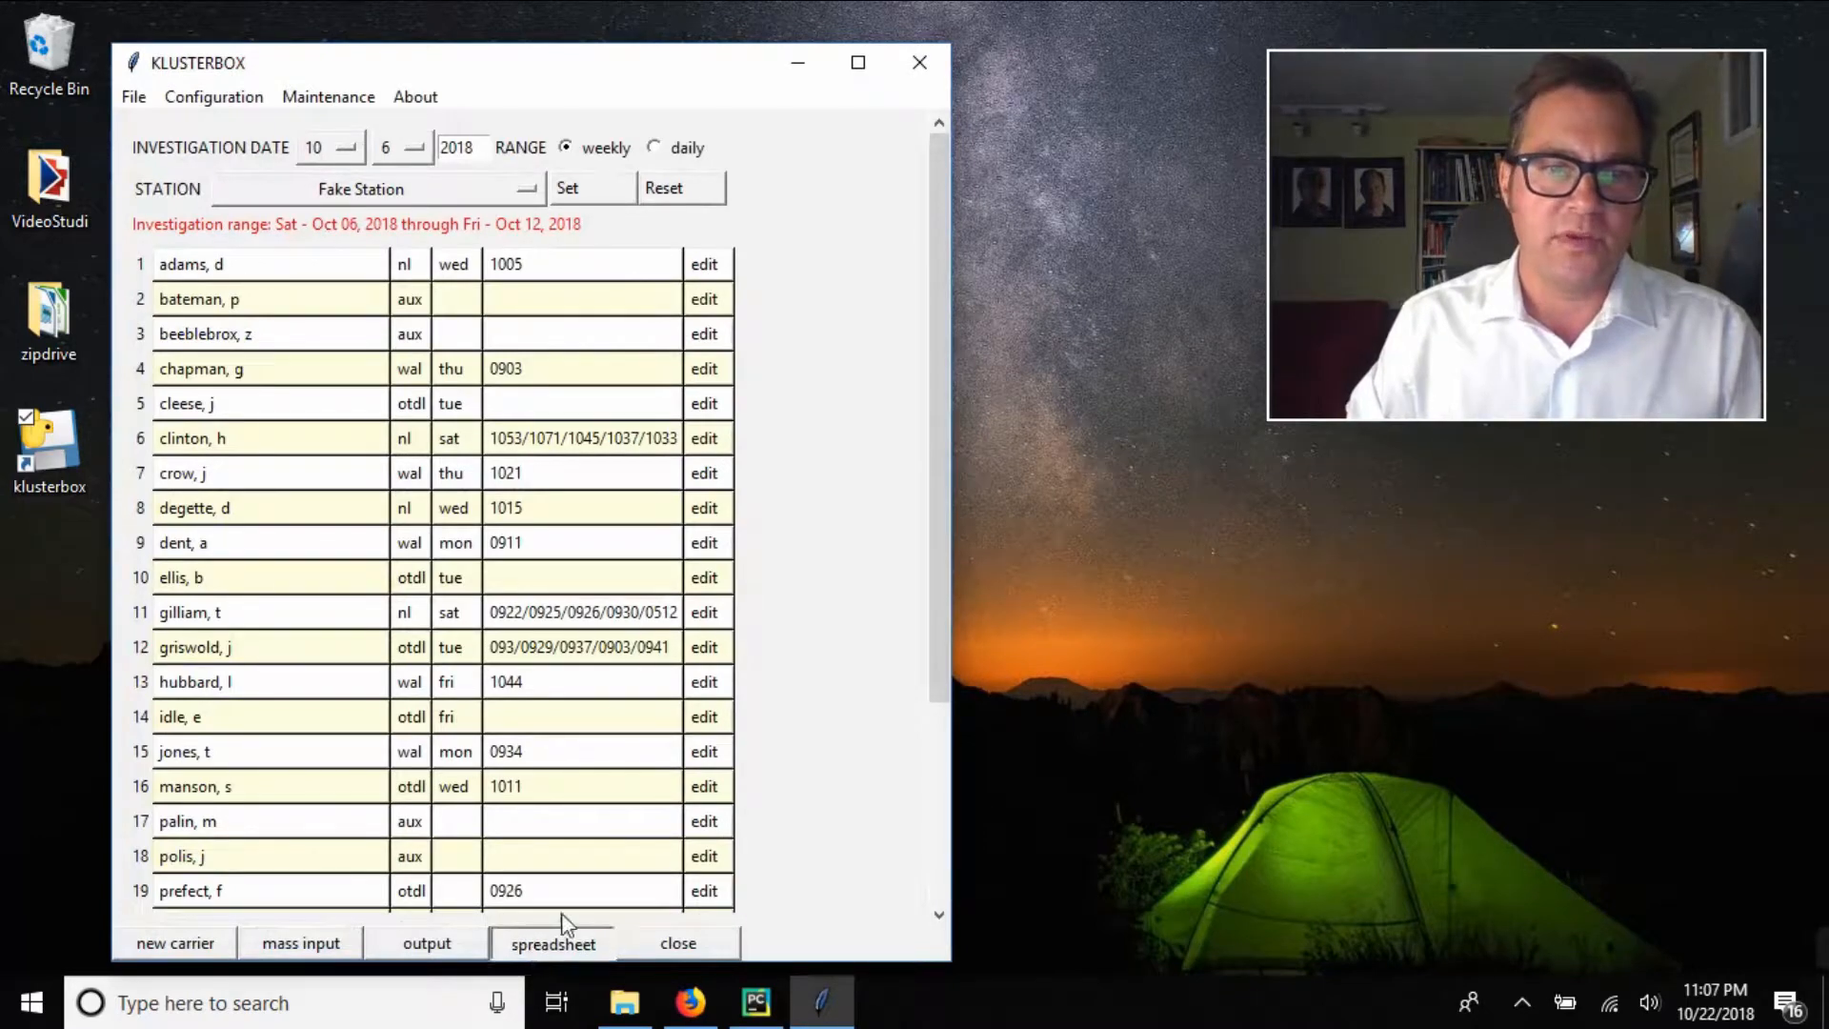
click(1082, 591)
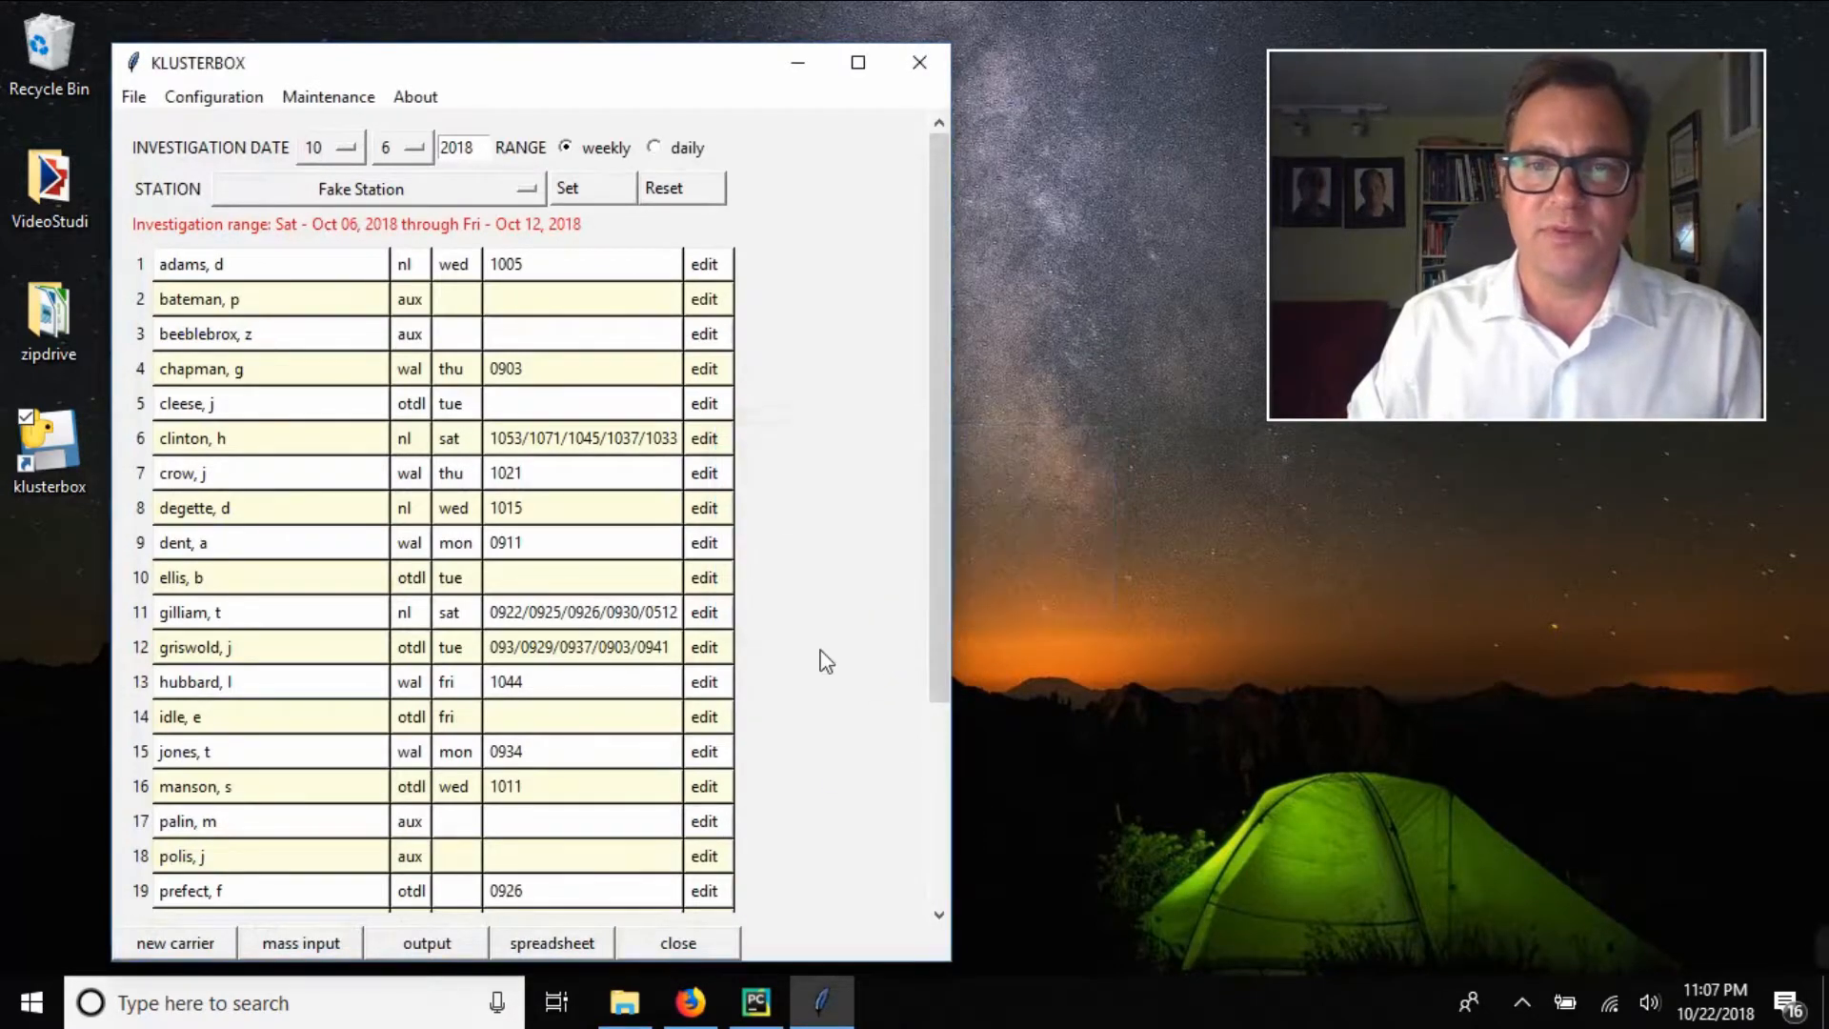
click(425, 941)
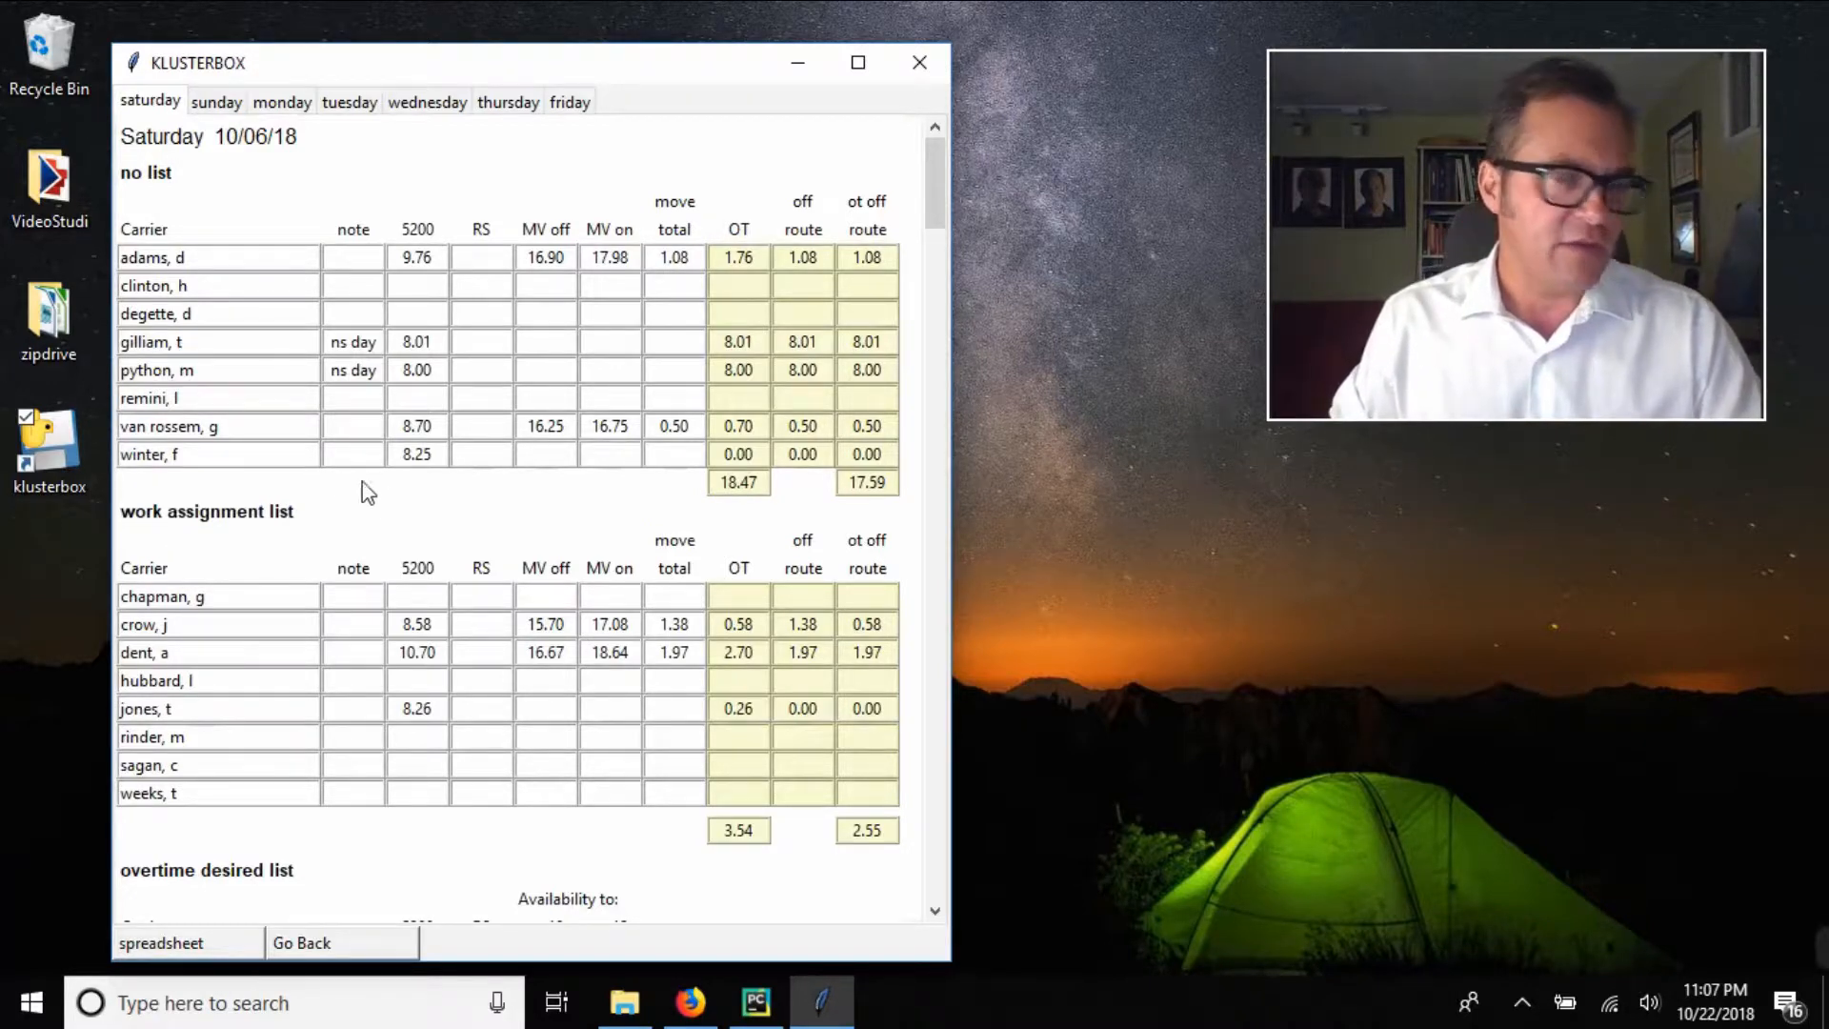
scroll(228, 729, down, 2)
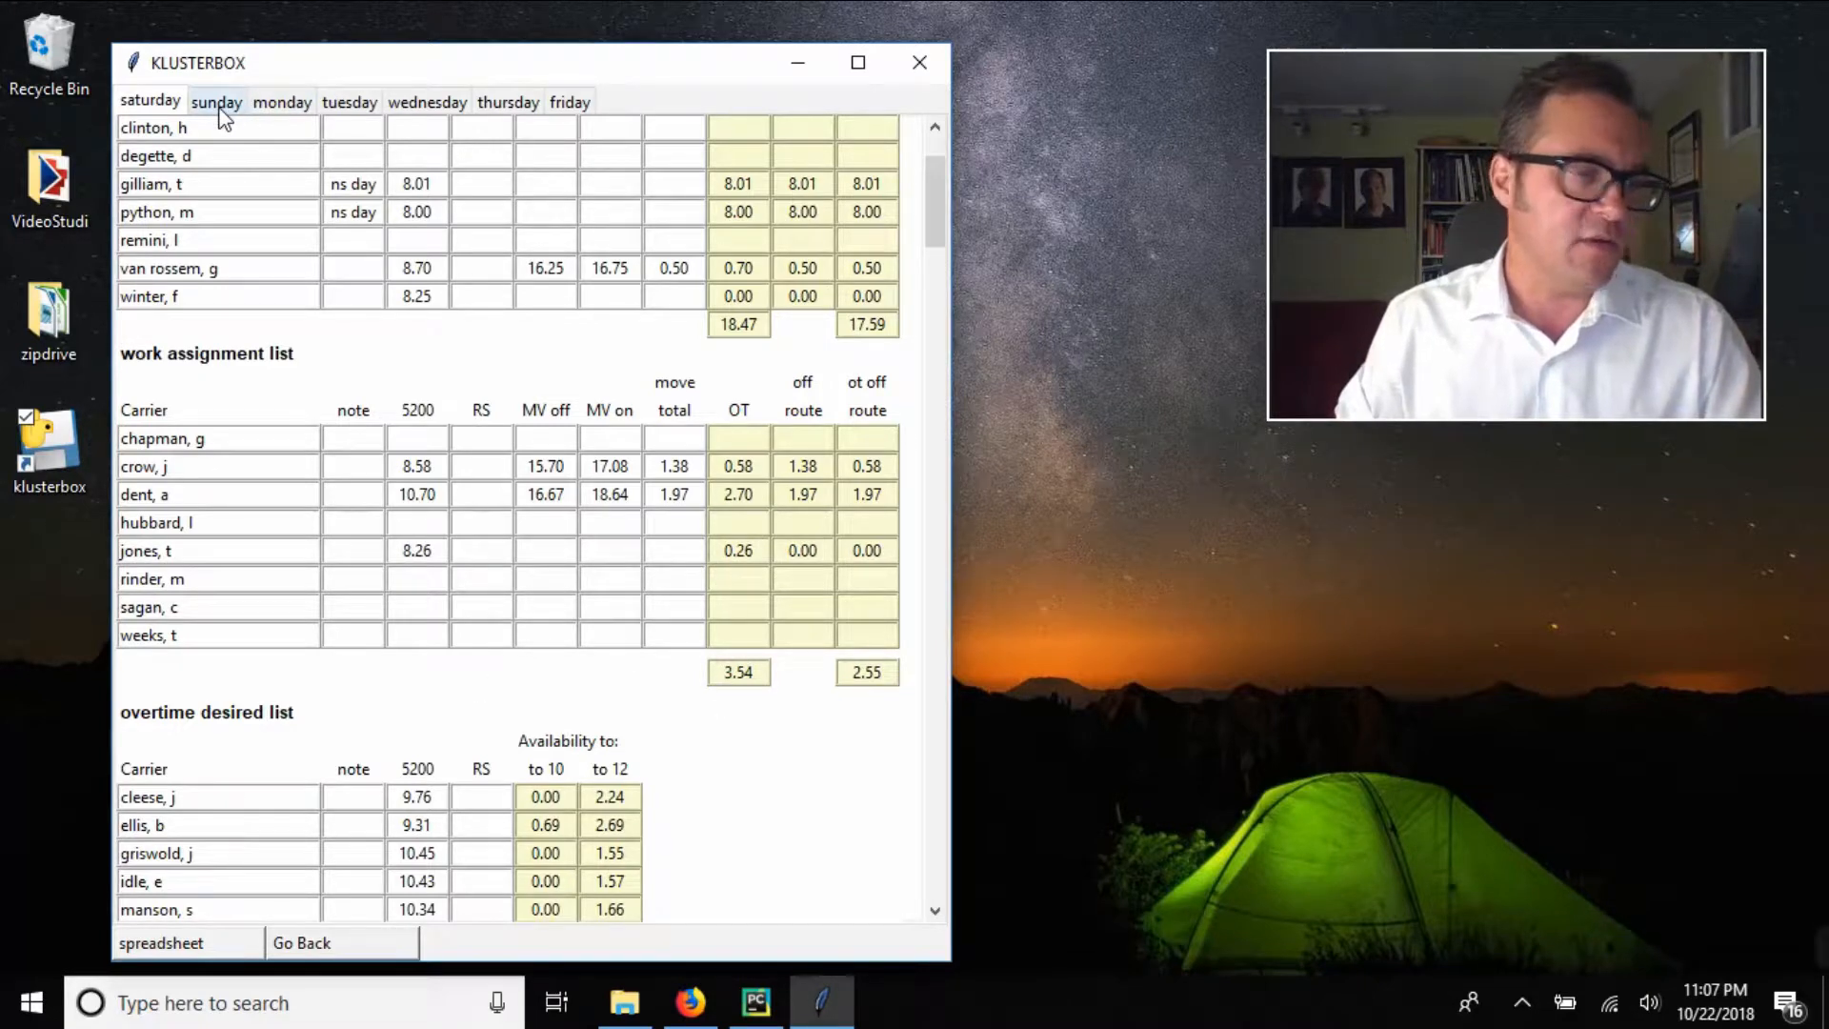
click(295, 106)
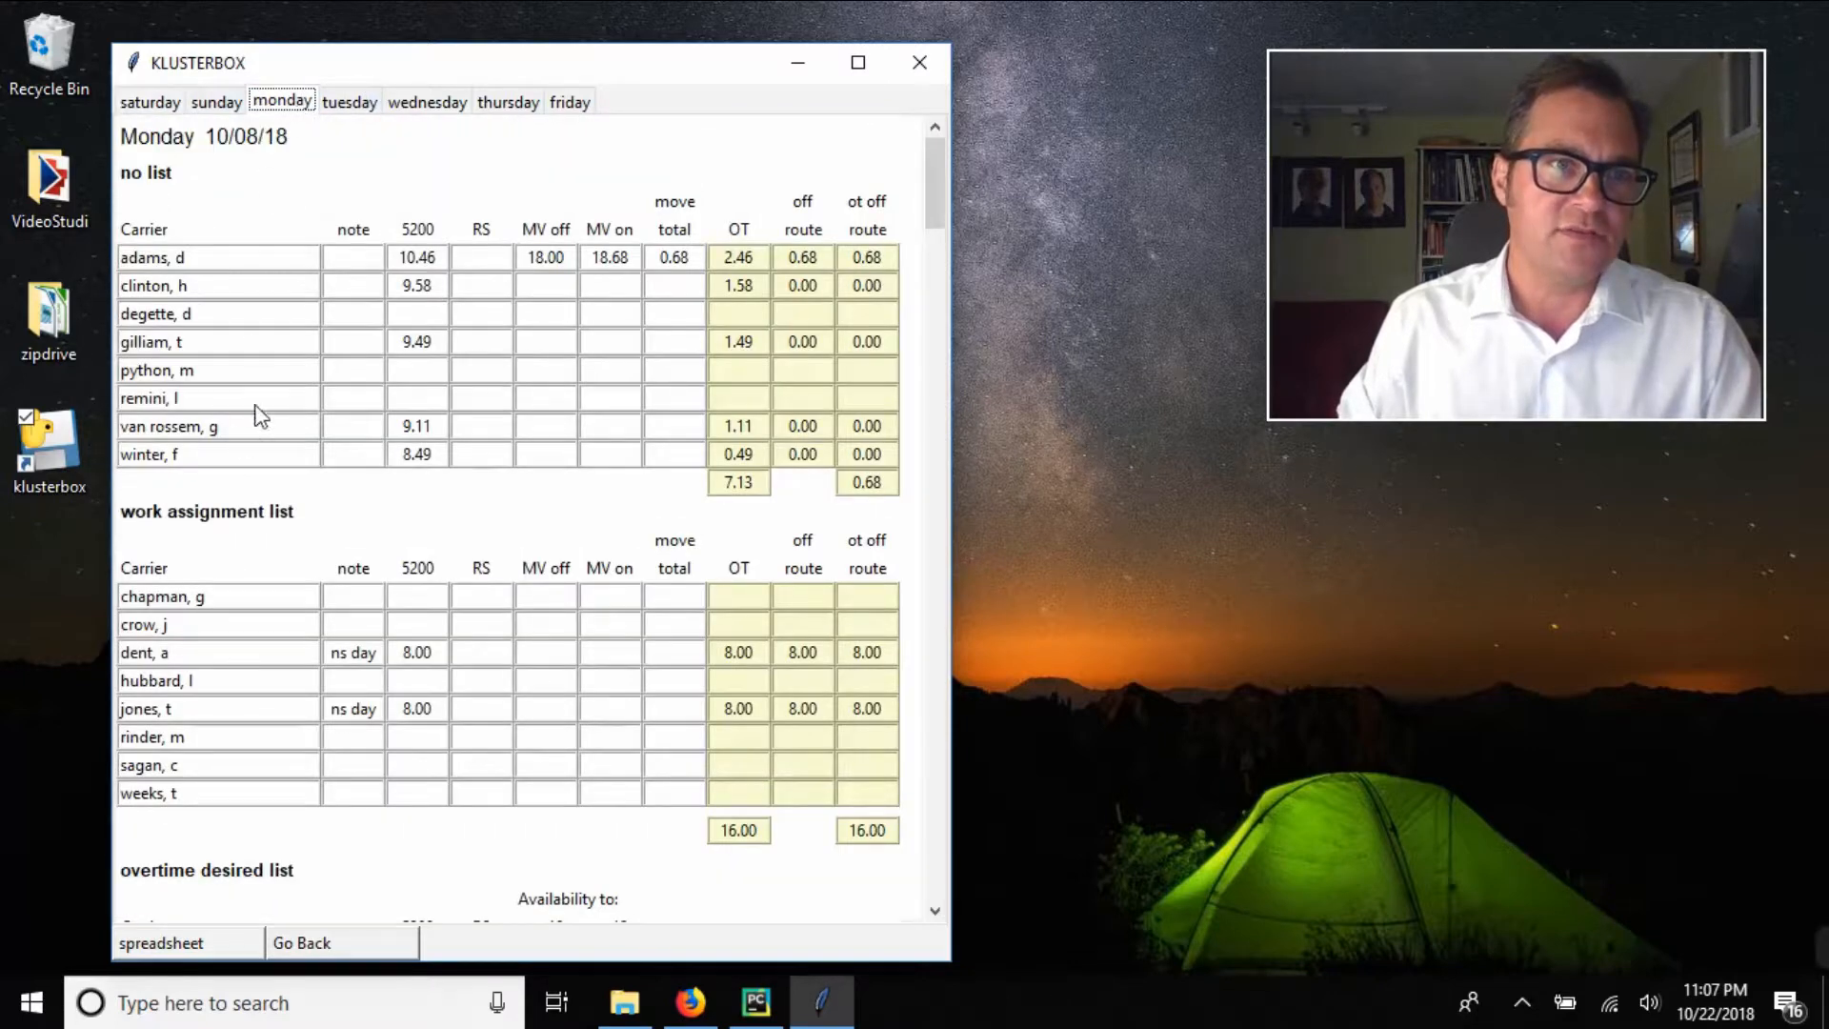
scroll(386, 475, down, 2)
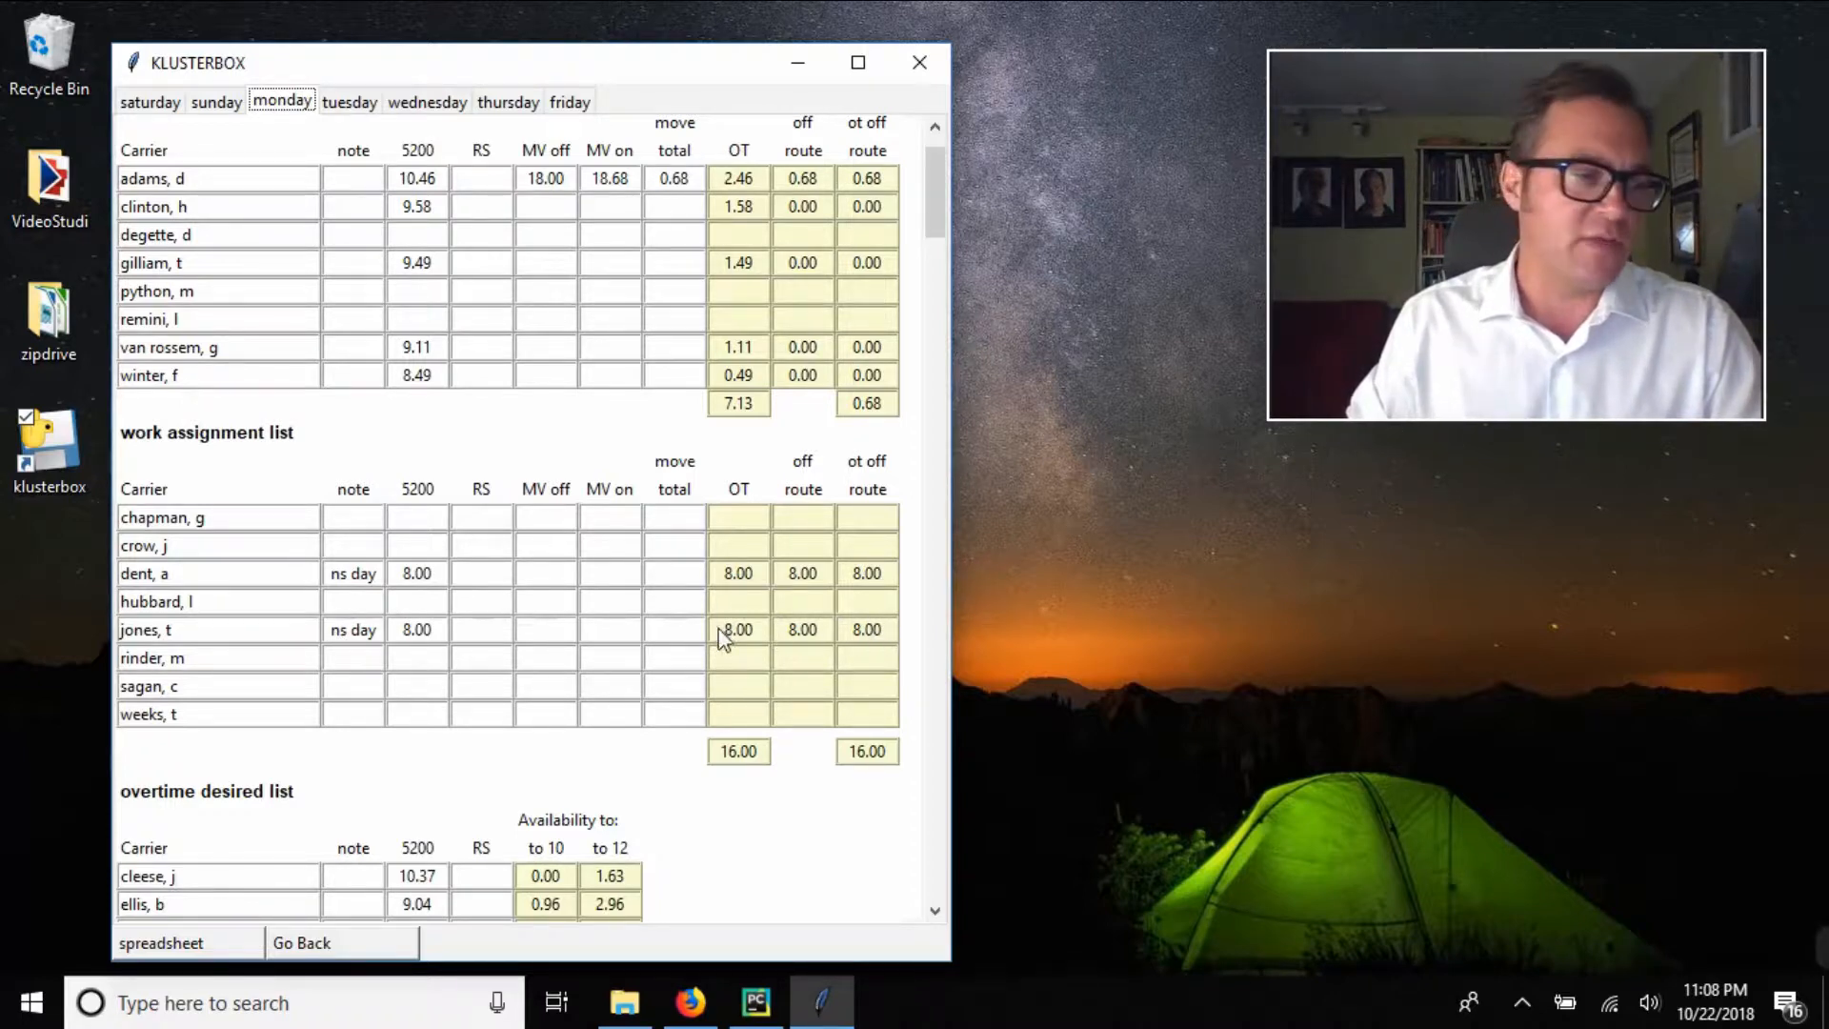
Review Tuesday's output, including the multiple moves in the work assignment list and the overtime desired list's availability, and return to the carrier list
click(348, 102)
scroll(643, 541, down, 1)
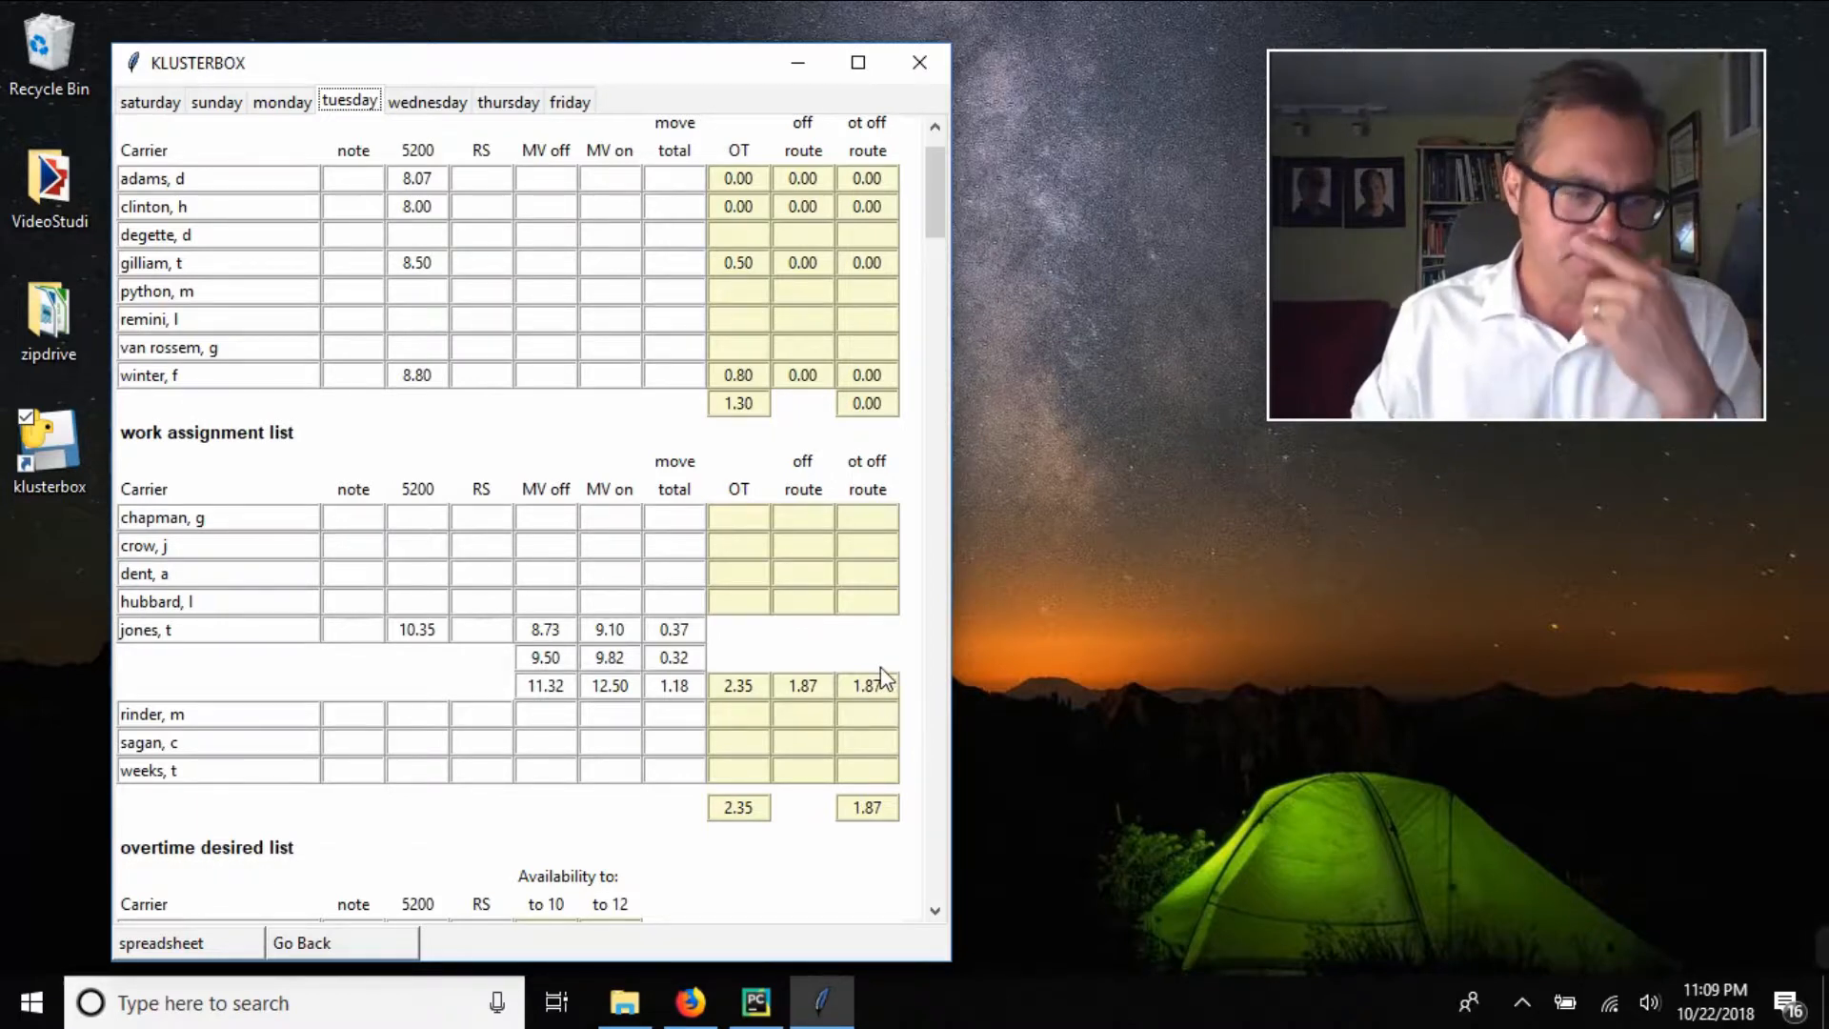
scroll(497, 773, down, 3)
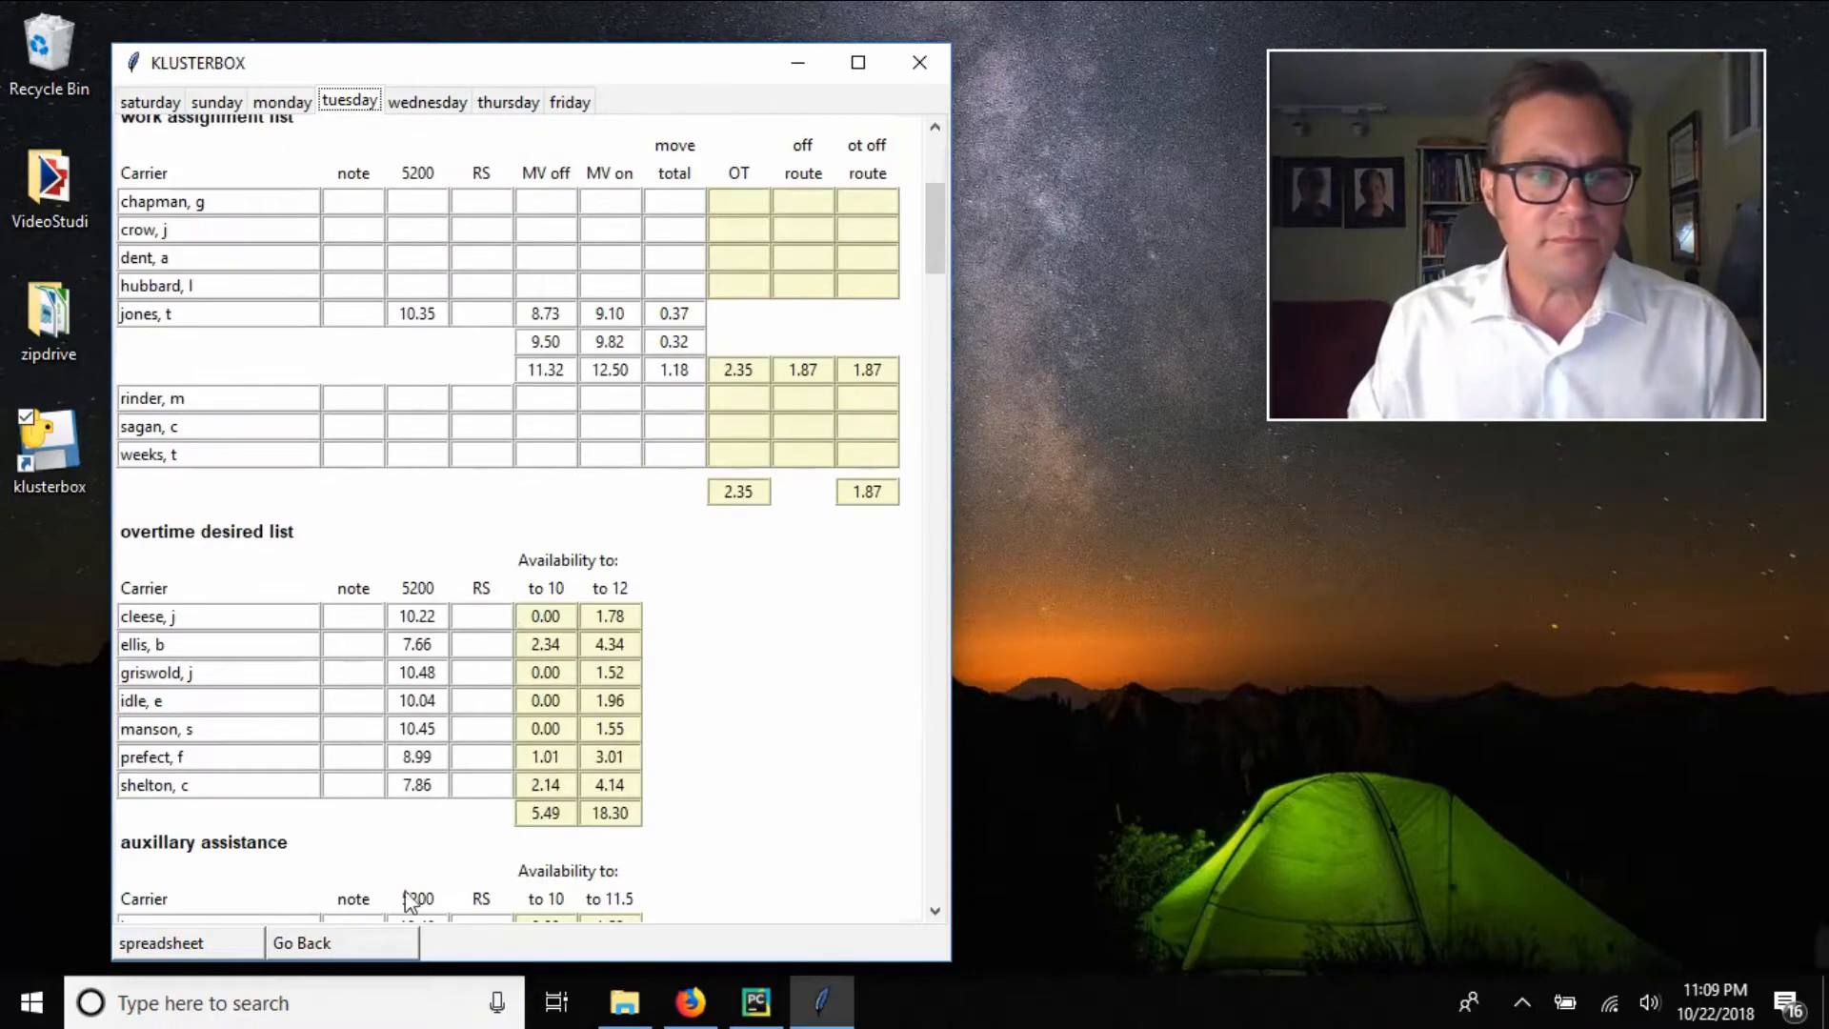
click(373, 946)
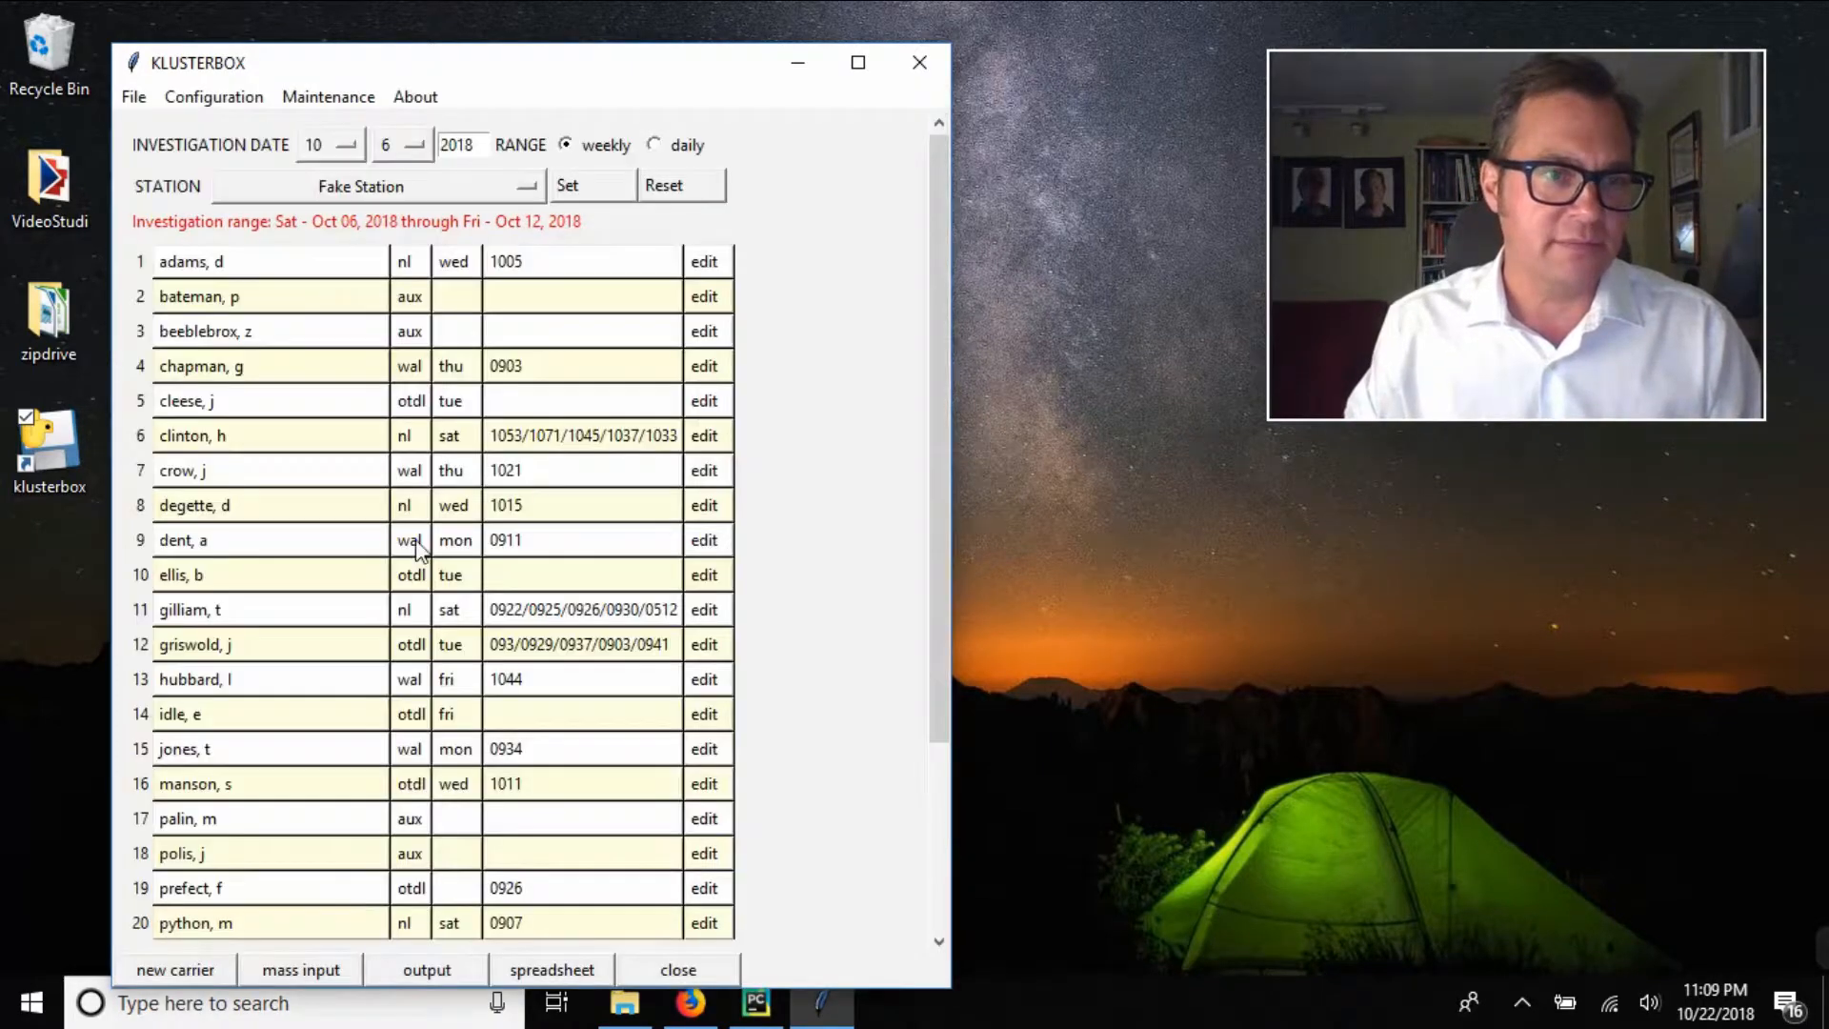
Look through the carrier list, reopen the output report to examine Tuesday's overtime columns, and return to the carrier list
scroll(388, 548, down, 5)
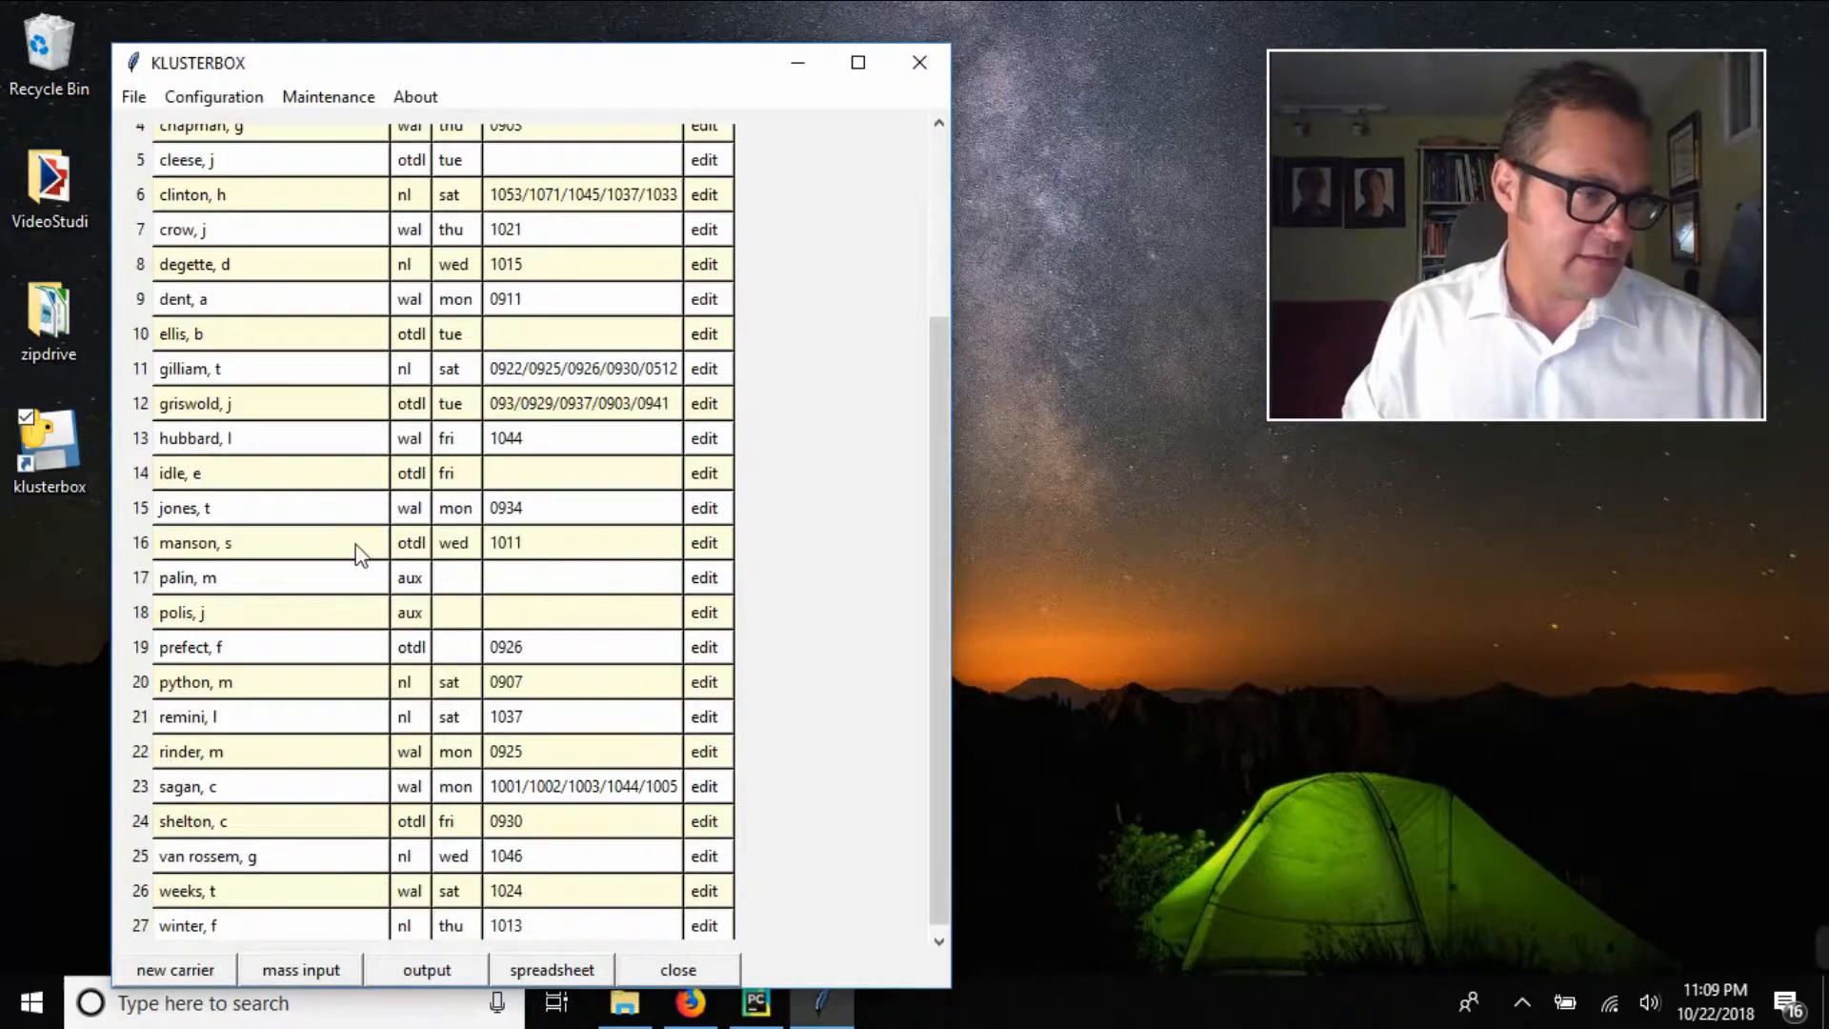
scroll(570, 506, up, 5)
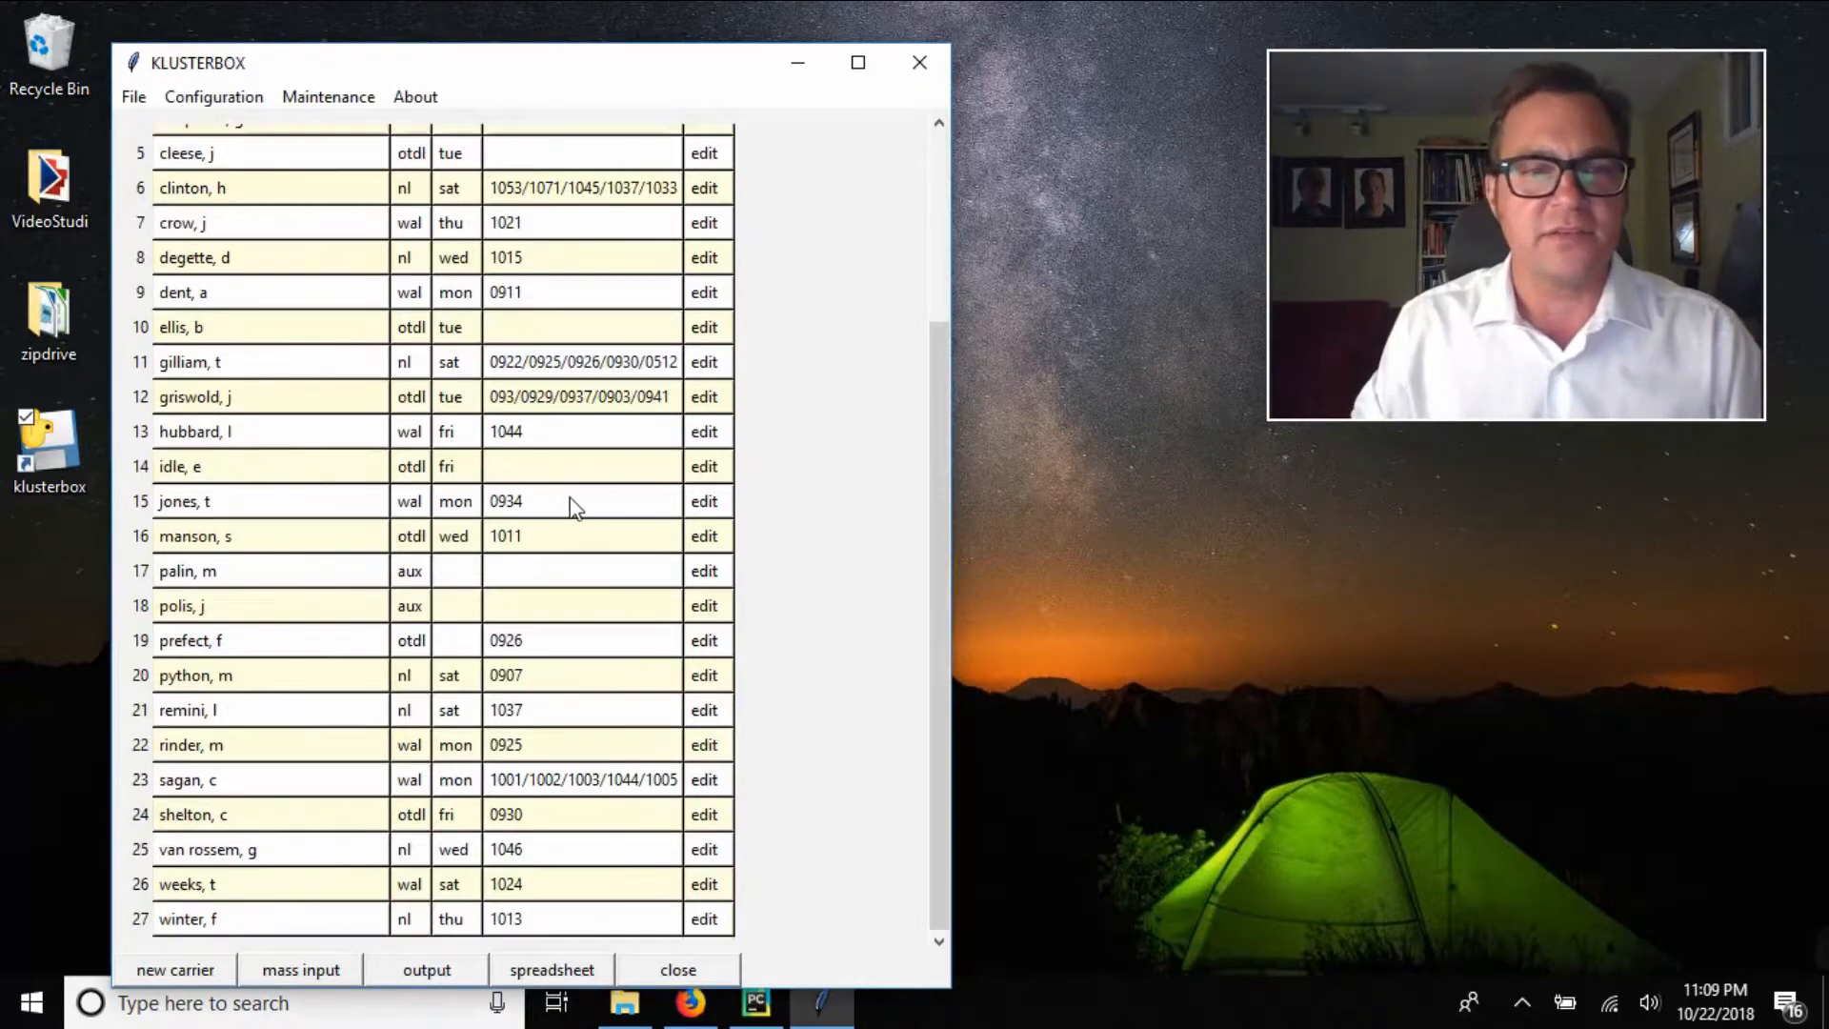
click(427, 970)
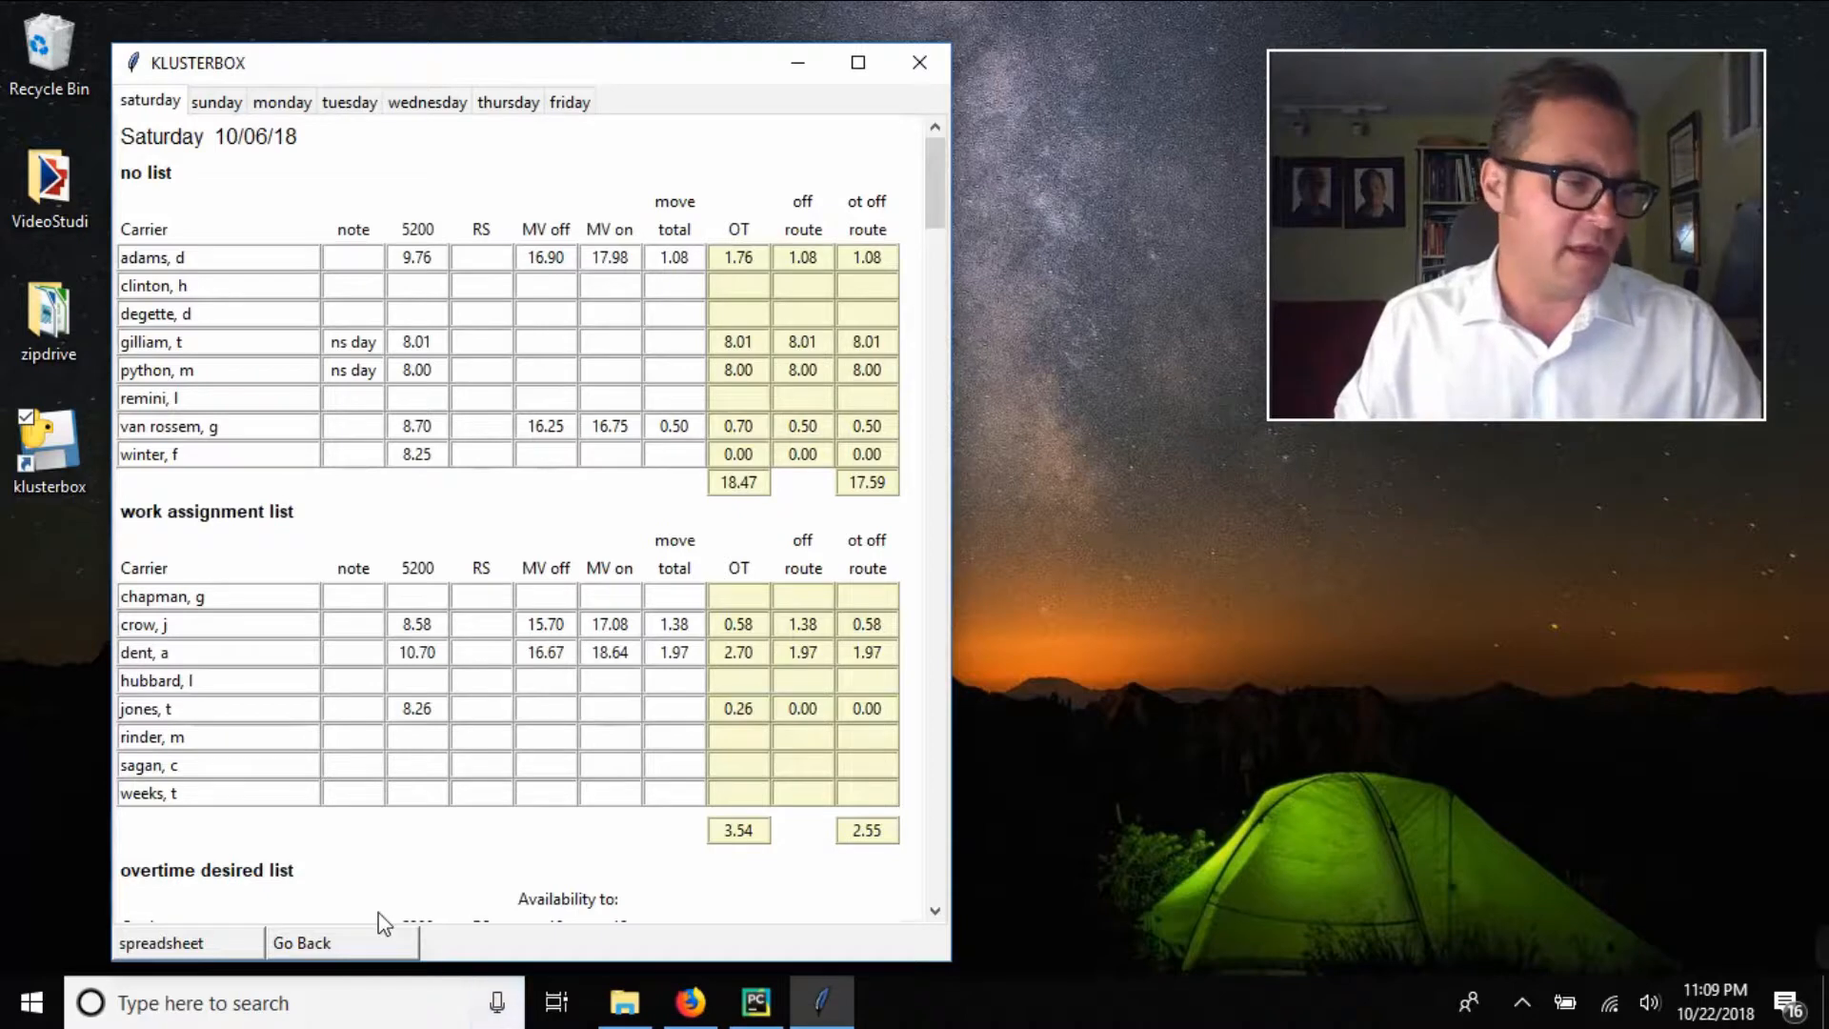
click(352, 99)
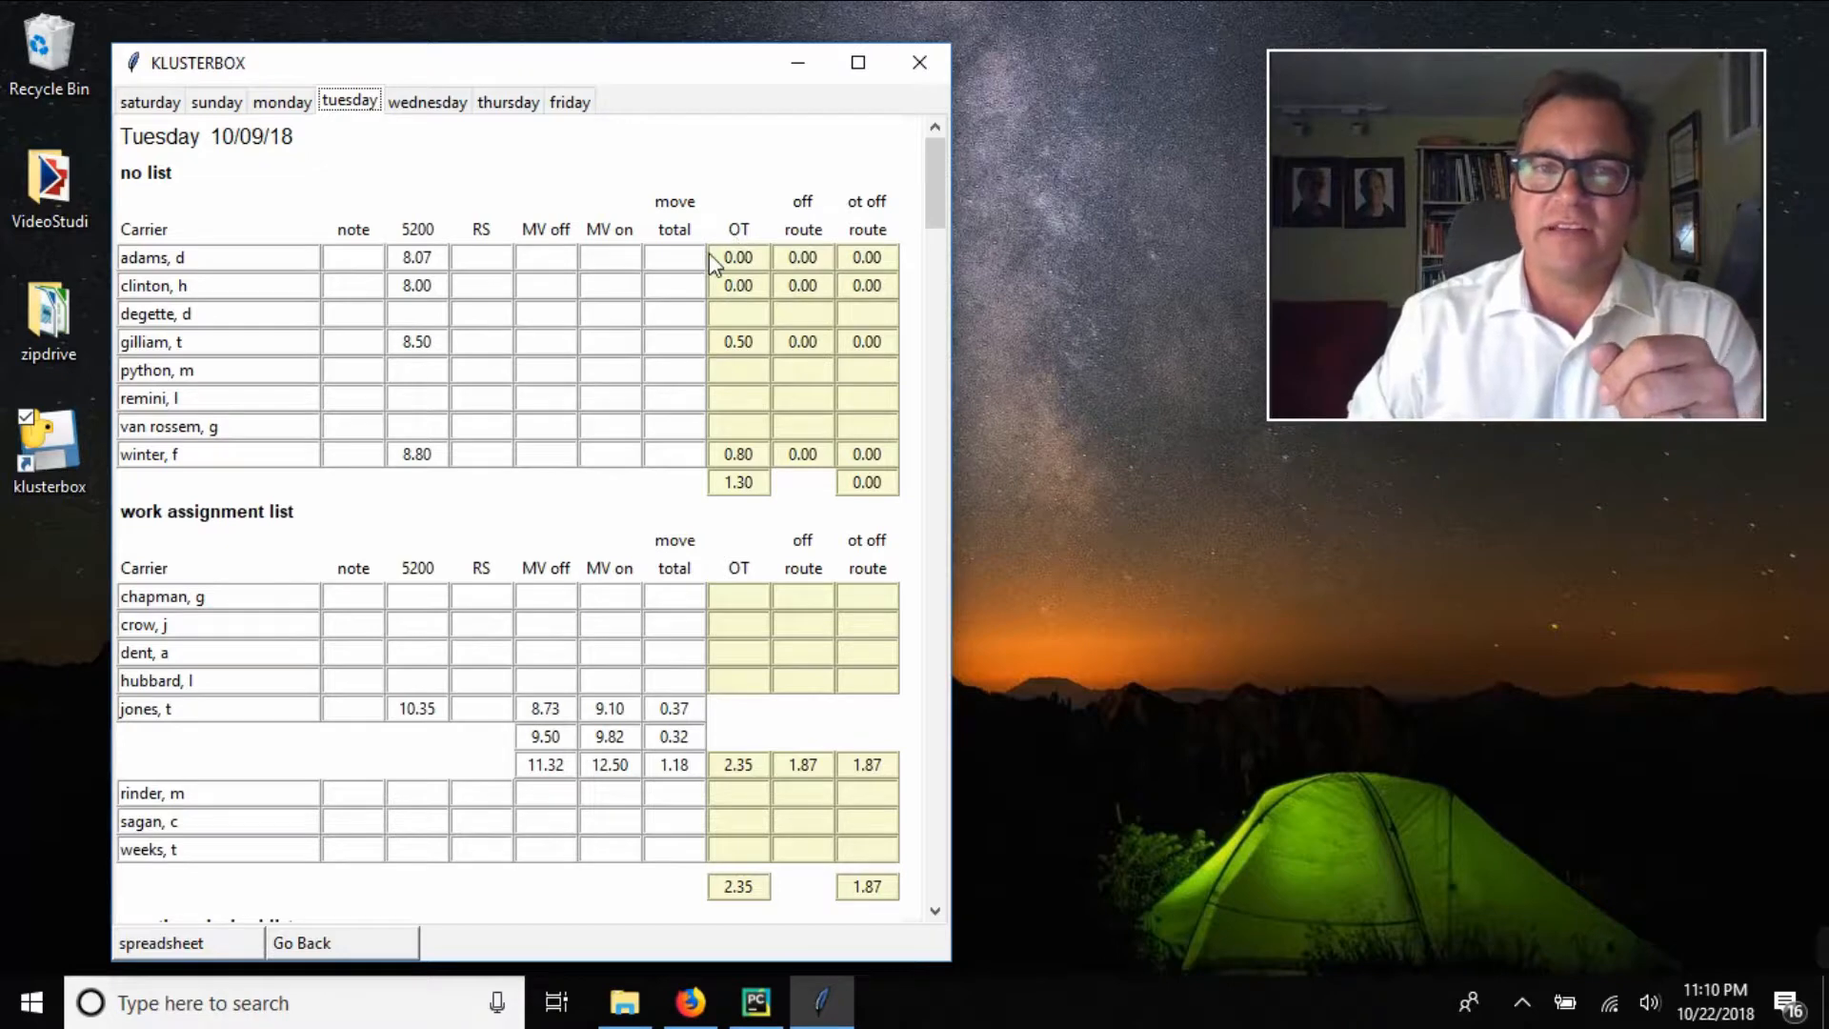
click(343, 945)
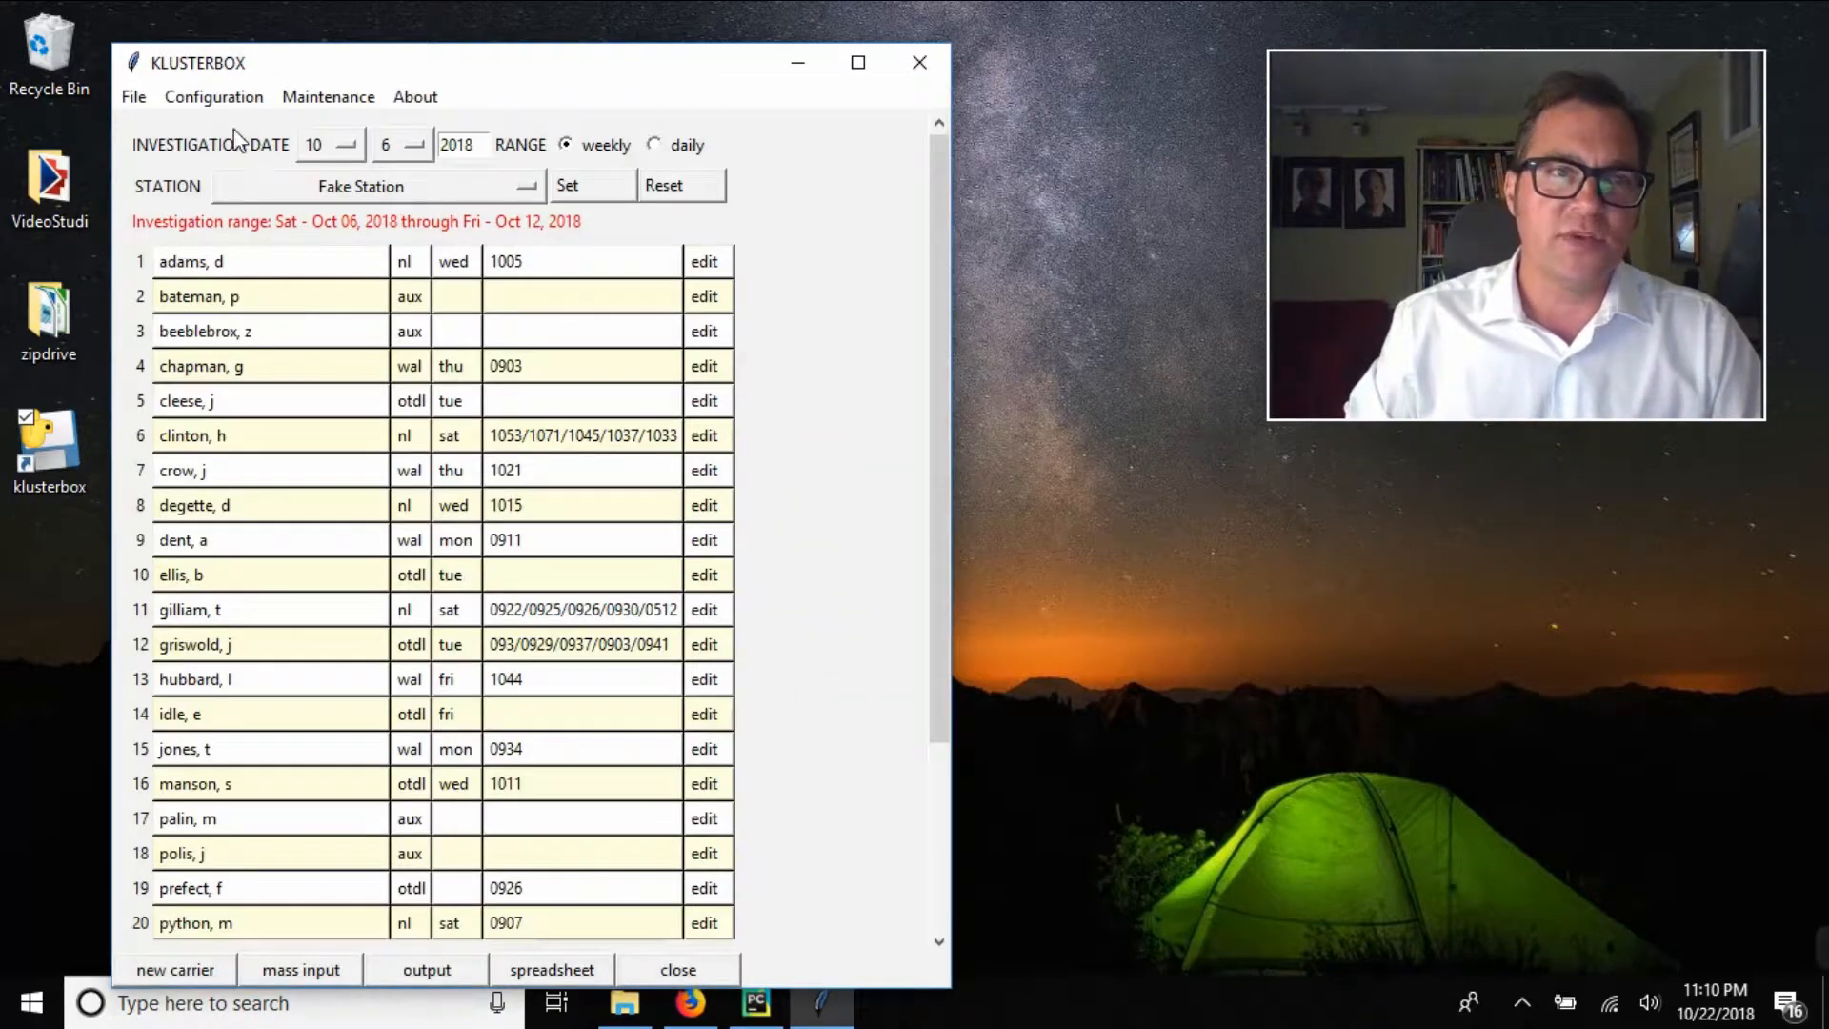
Set all overtime and availability tolerances to zero and return to the carrier list
click(233, 98)
click(219, 147)
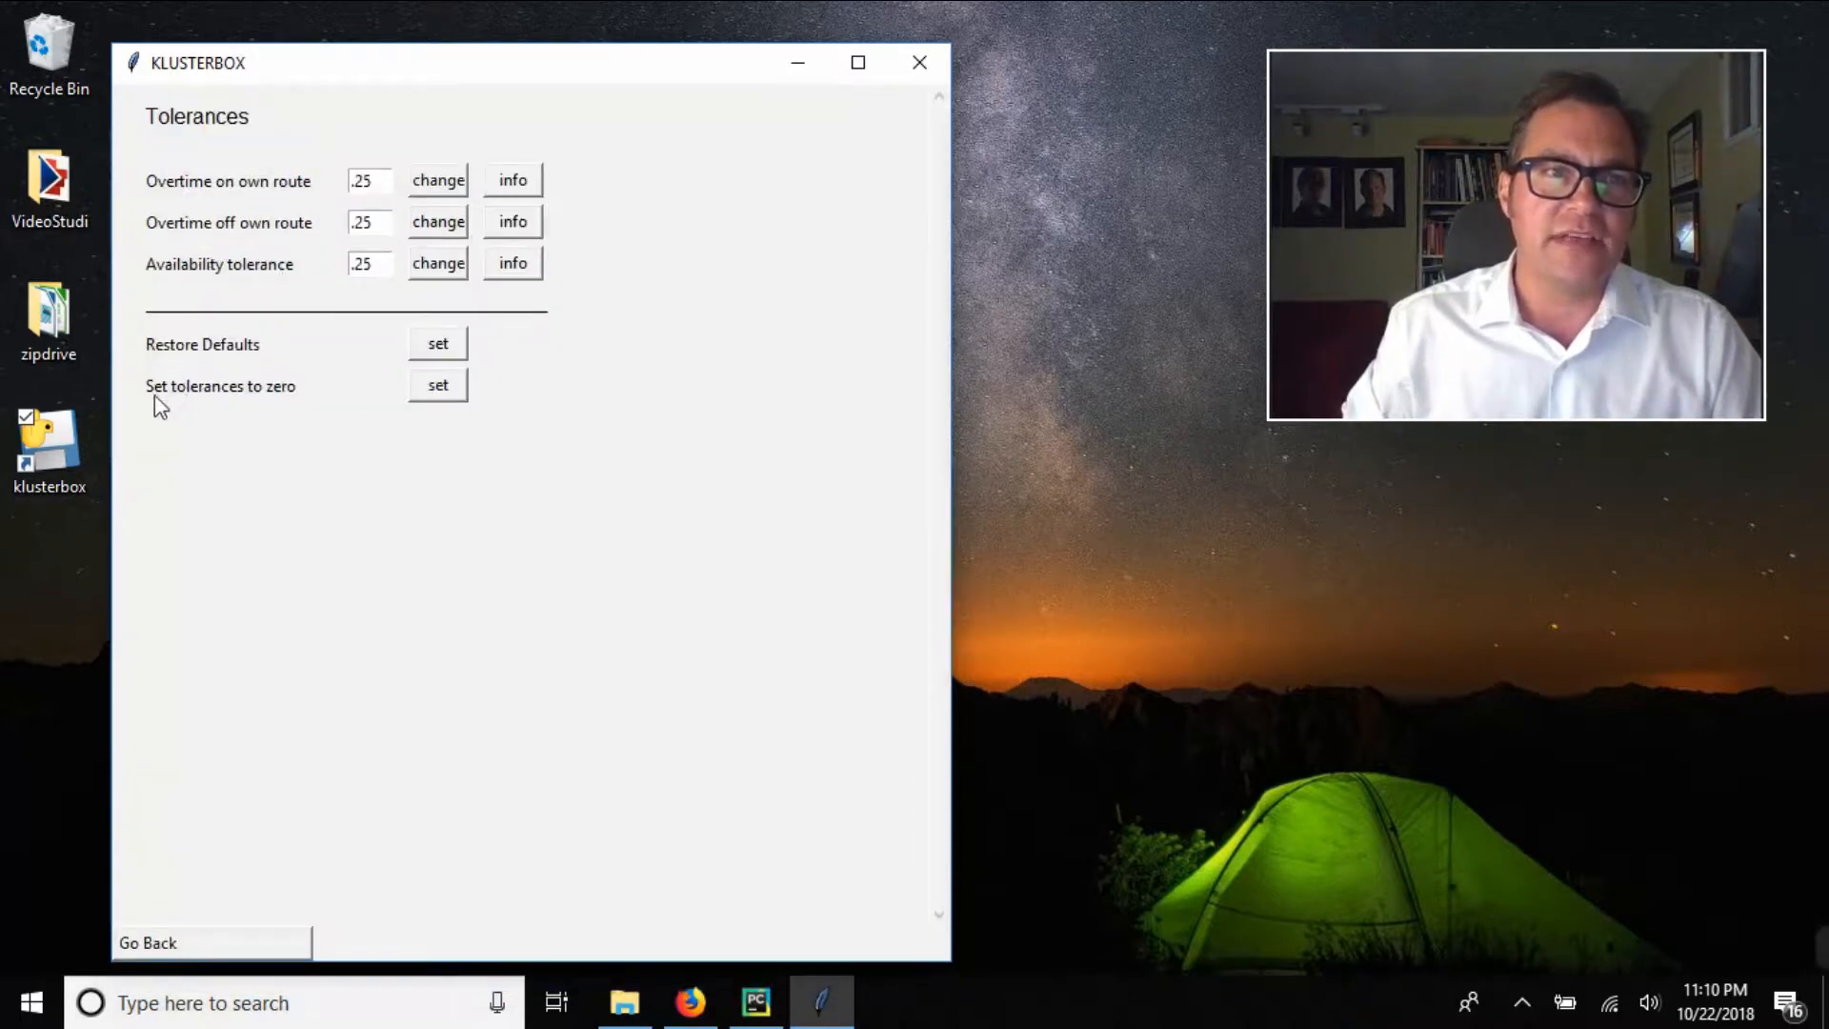
click(445, 389)
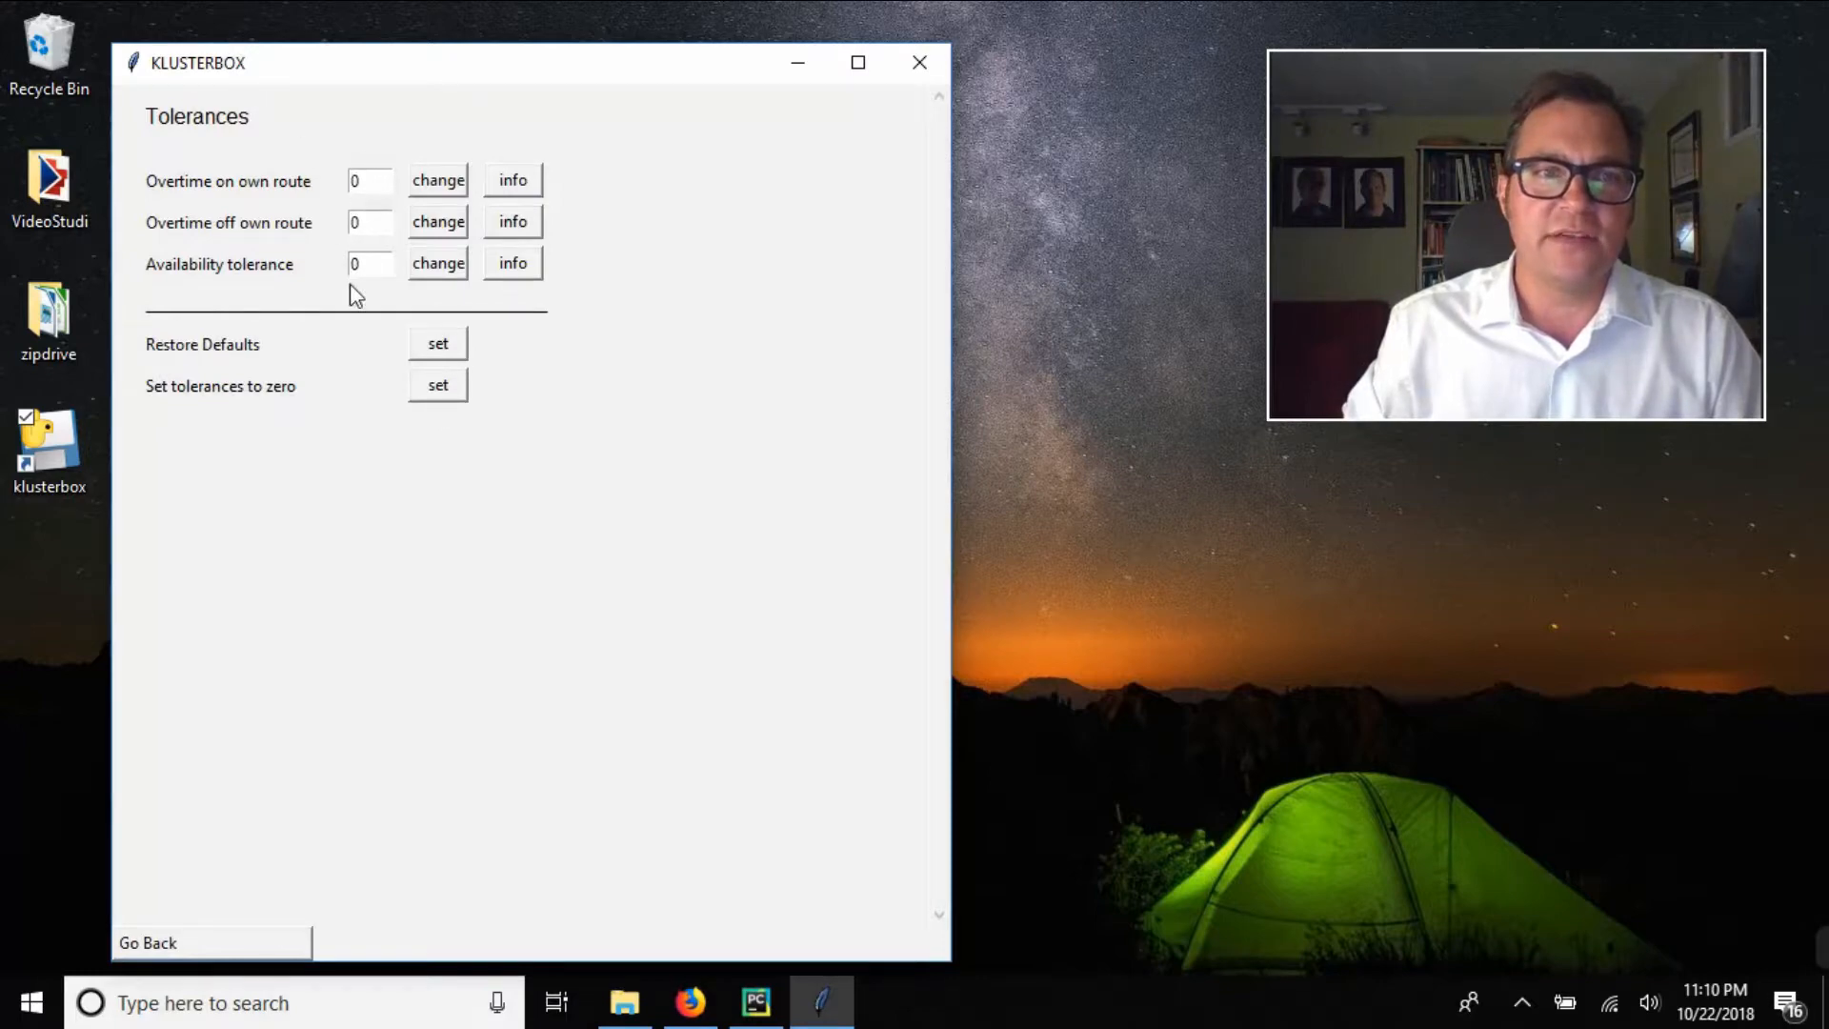
click(258, 943)
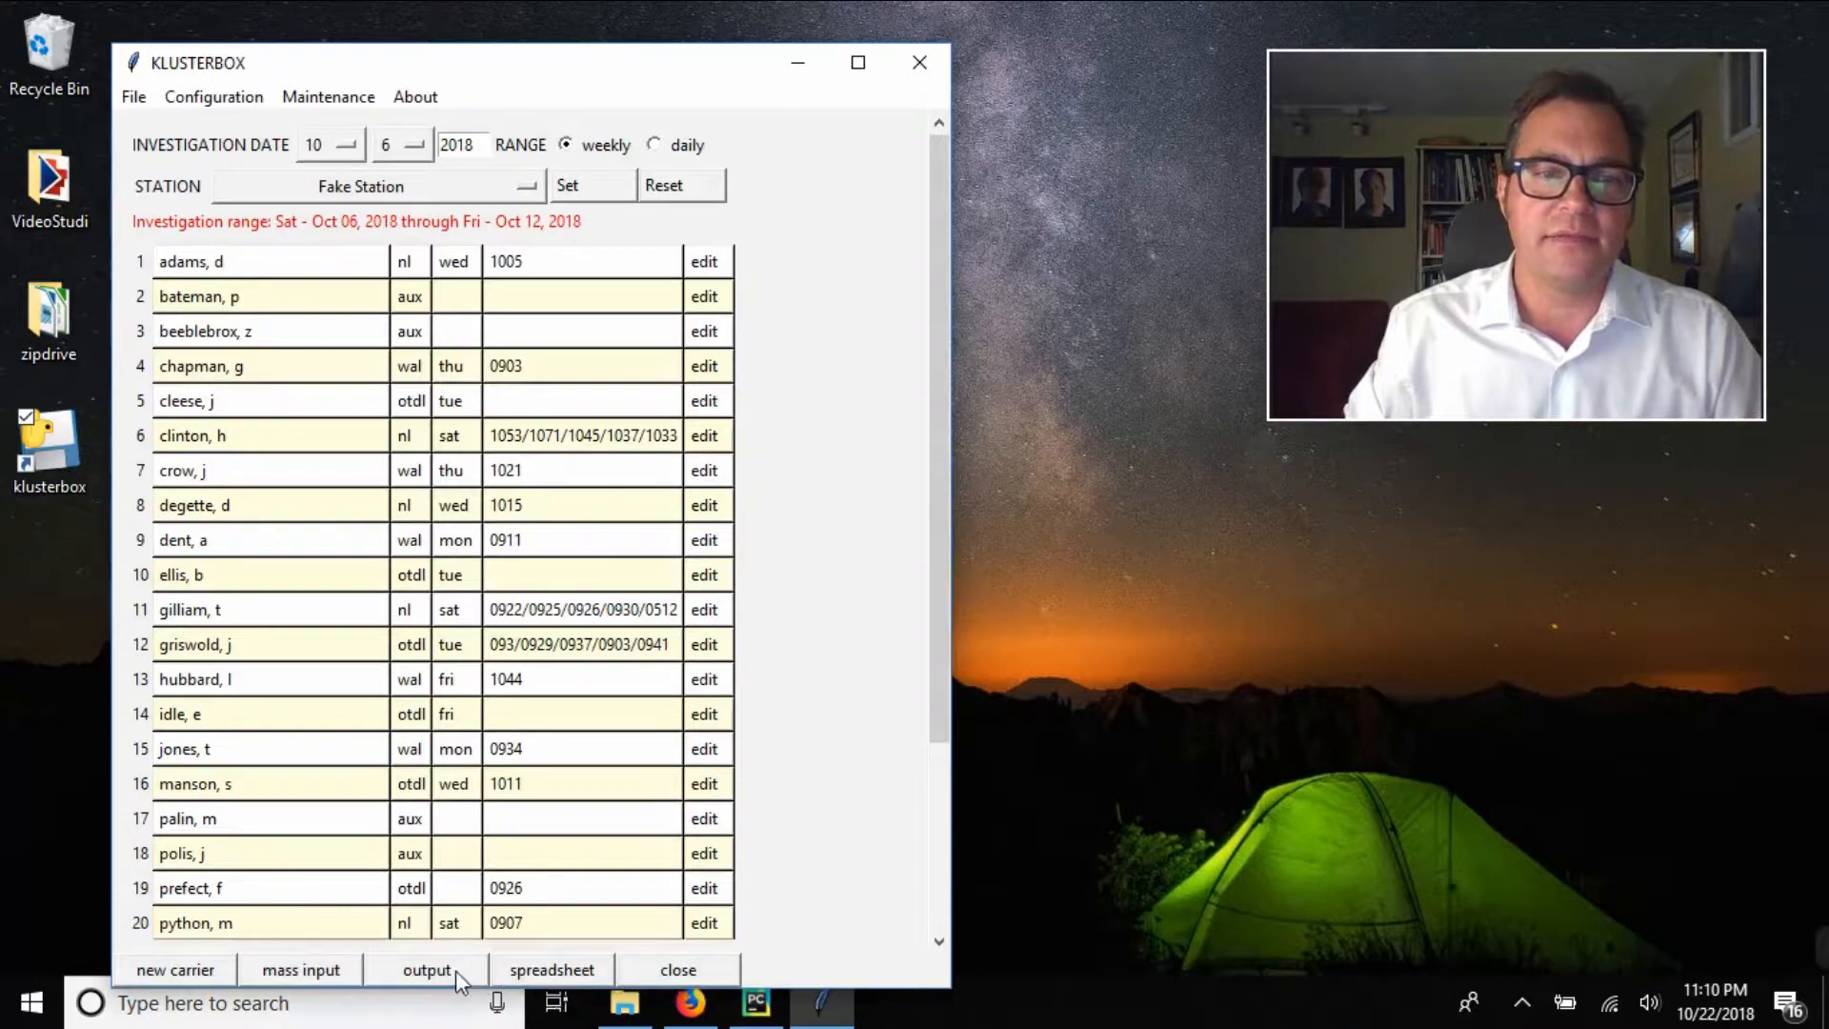
Check the overtime and availability figures in the Tuesday and Saturday output under zero tolerances, and return to the carrier list
click(426, 970)
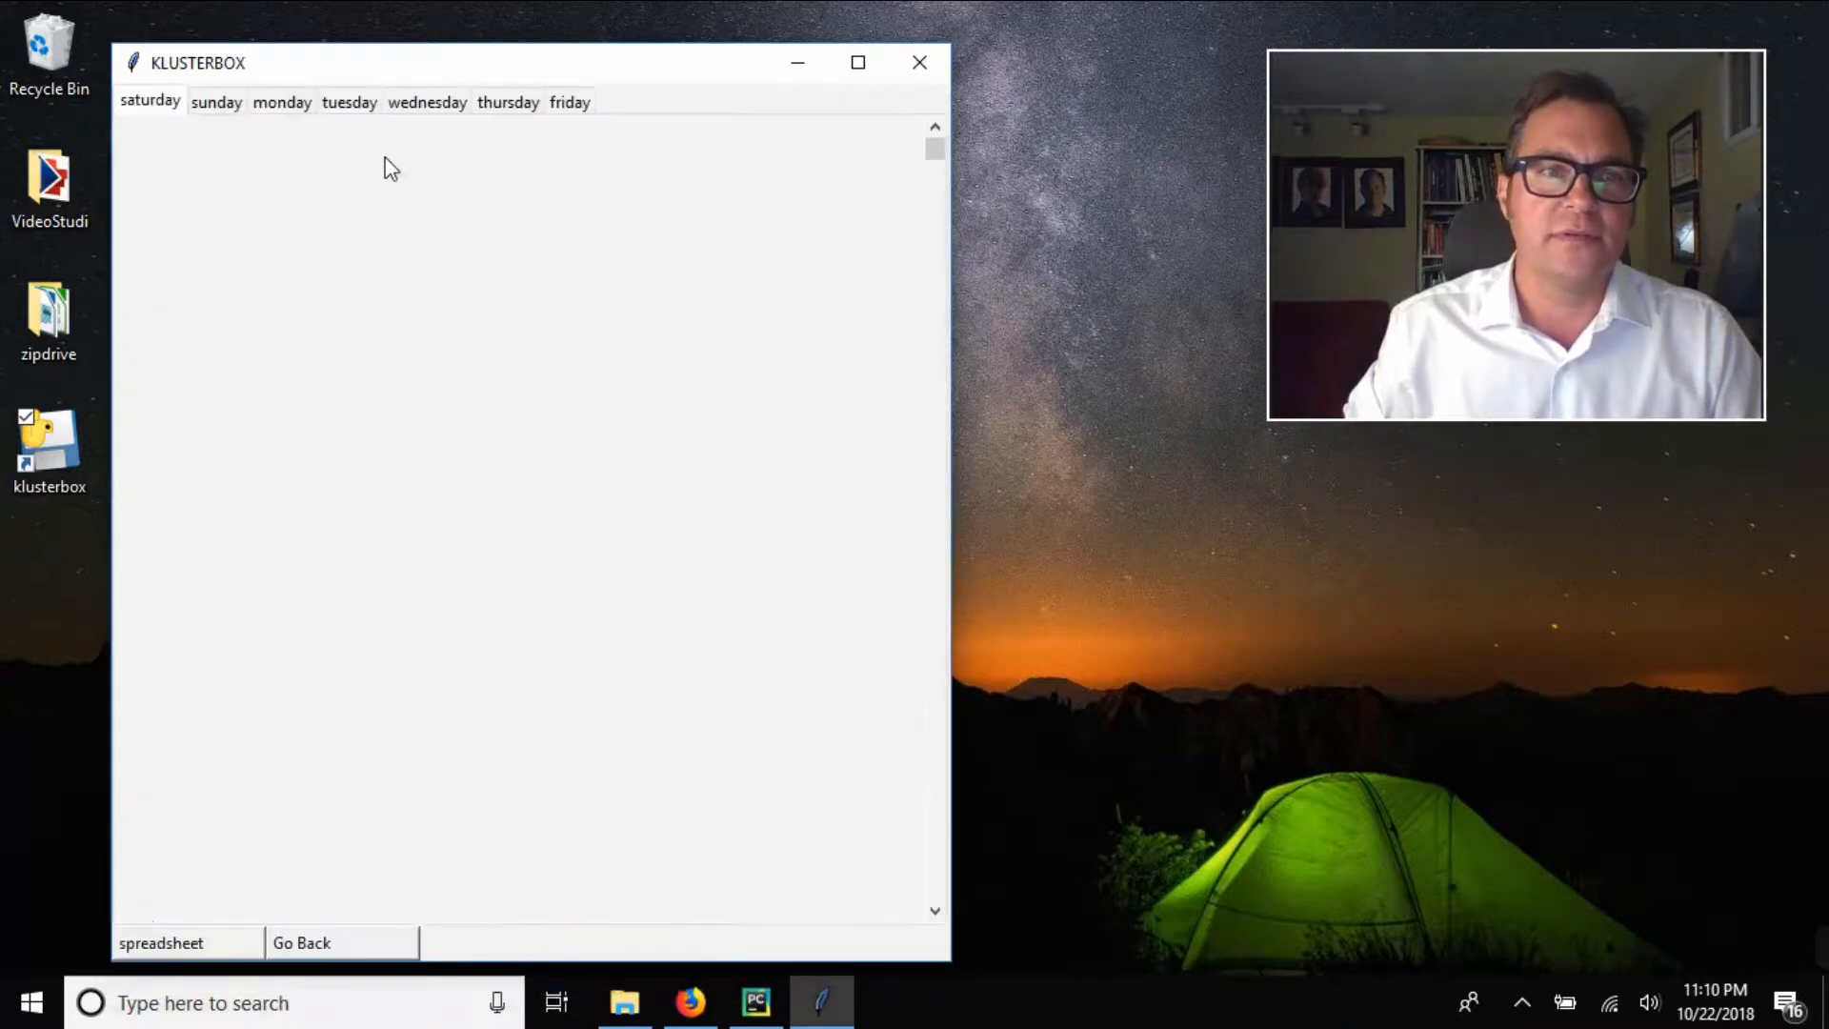
click(347, 102)
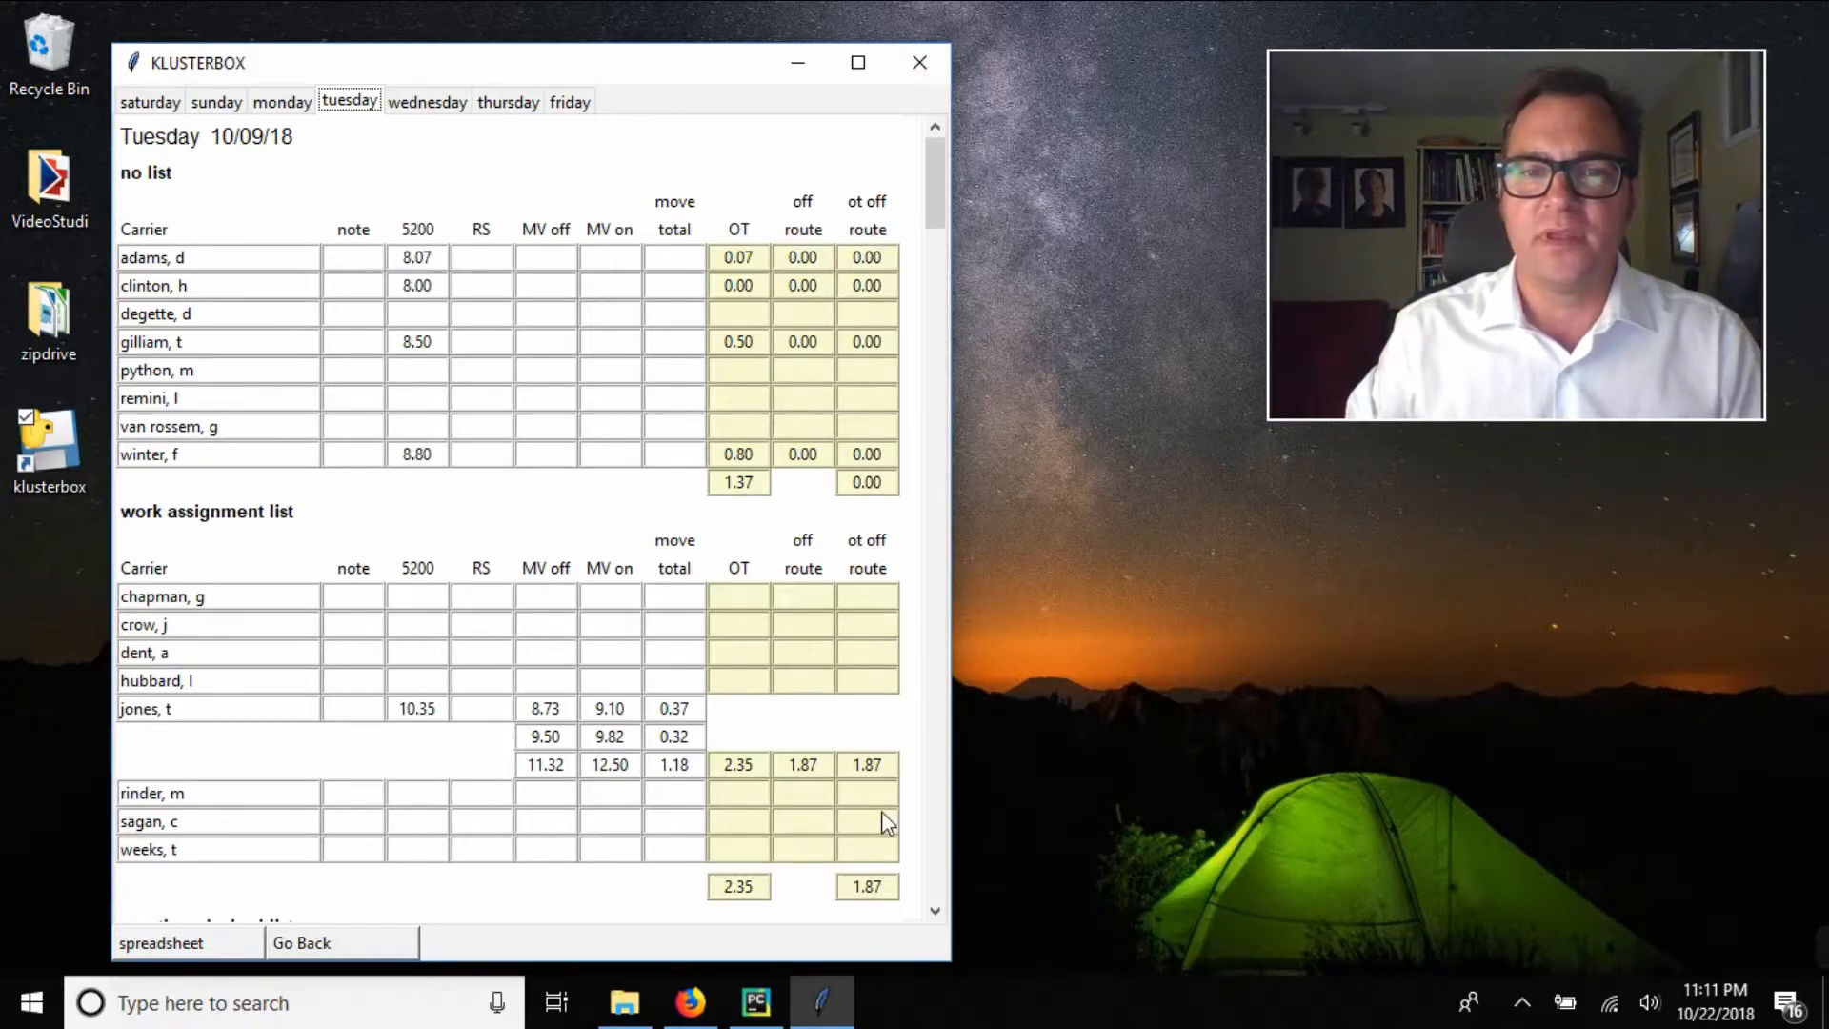
scroll(612, 475, down, 1)
scroll(612, 475, down, 6)
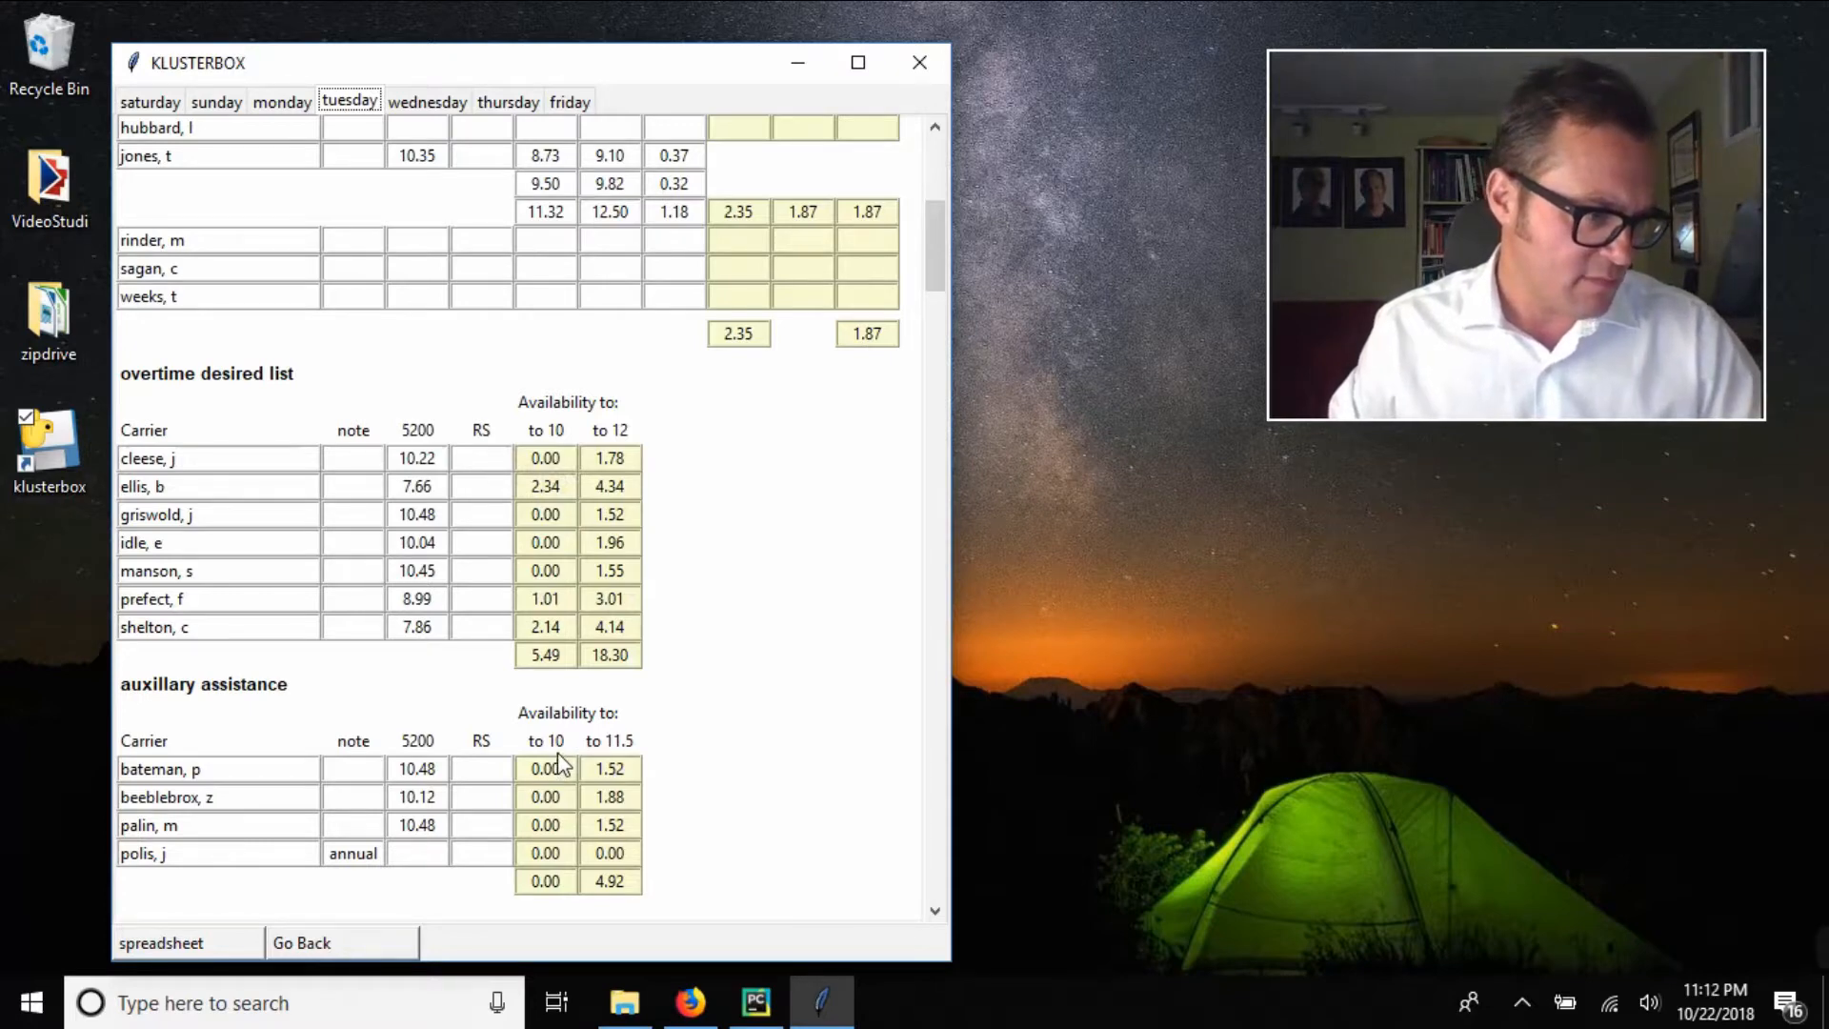
click(165, 105)
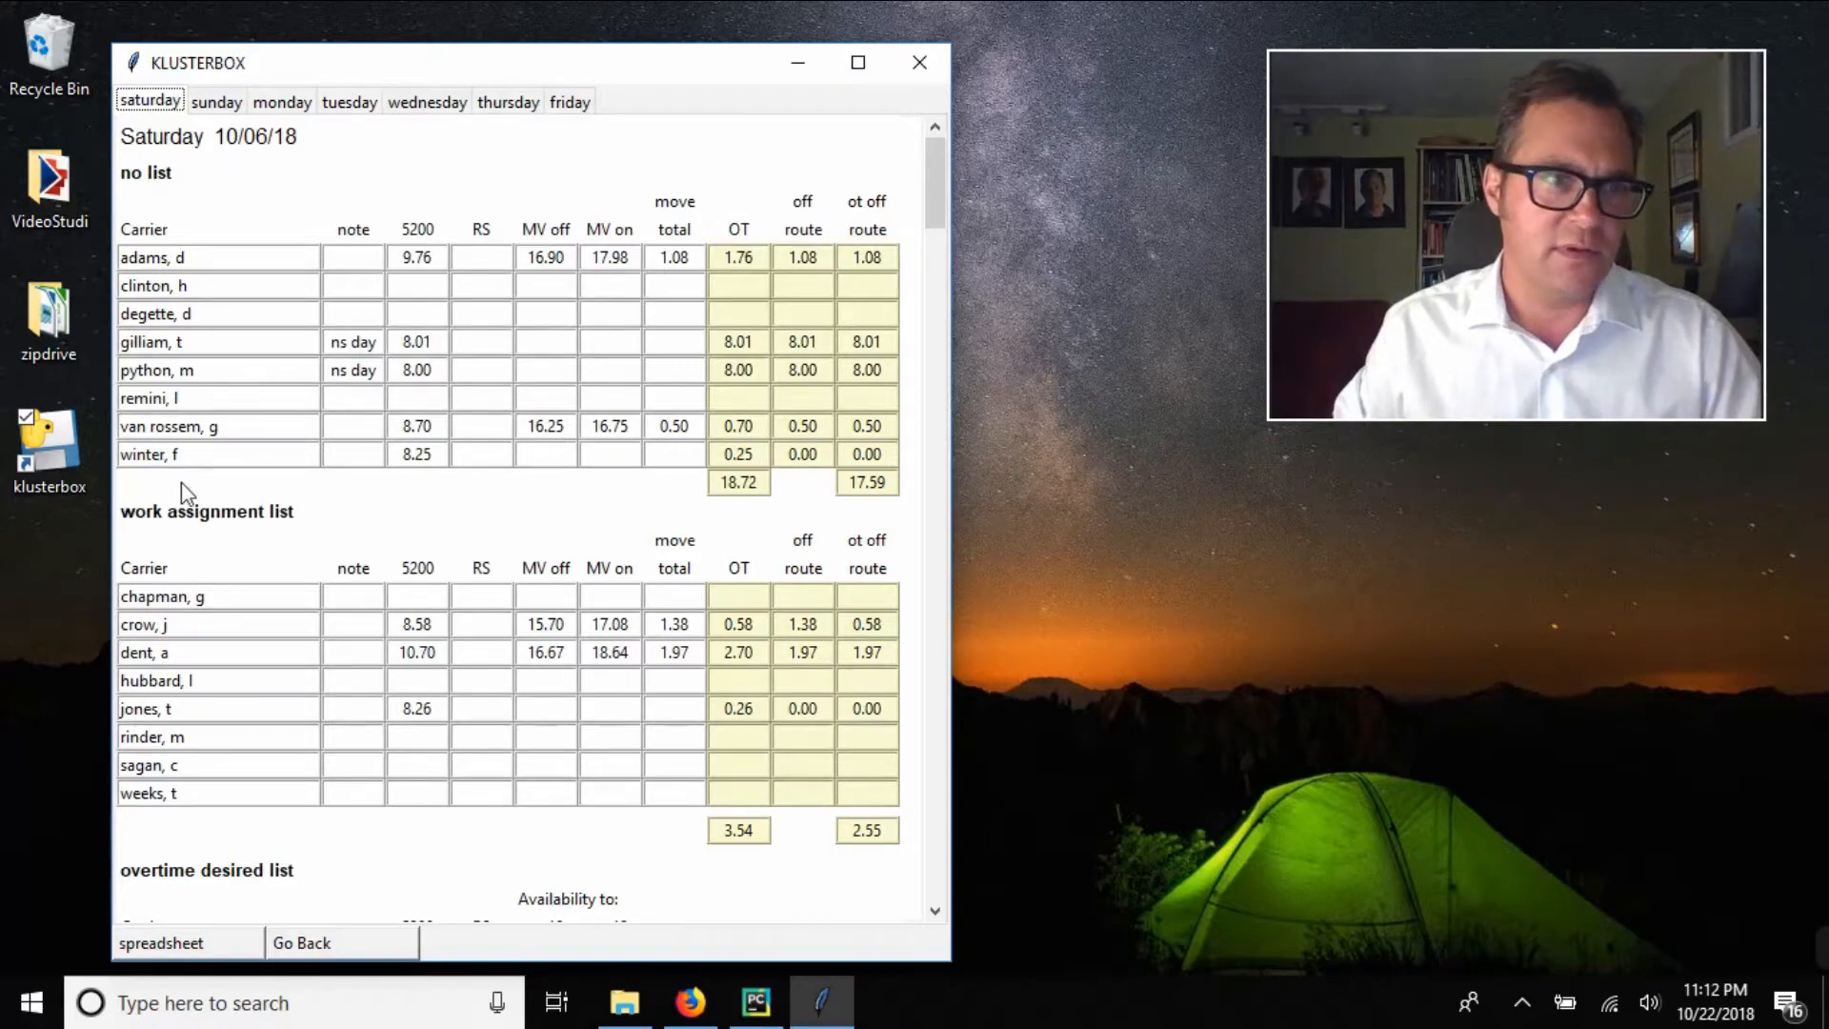
scroll(277, 441, down, 7)
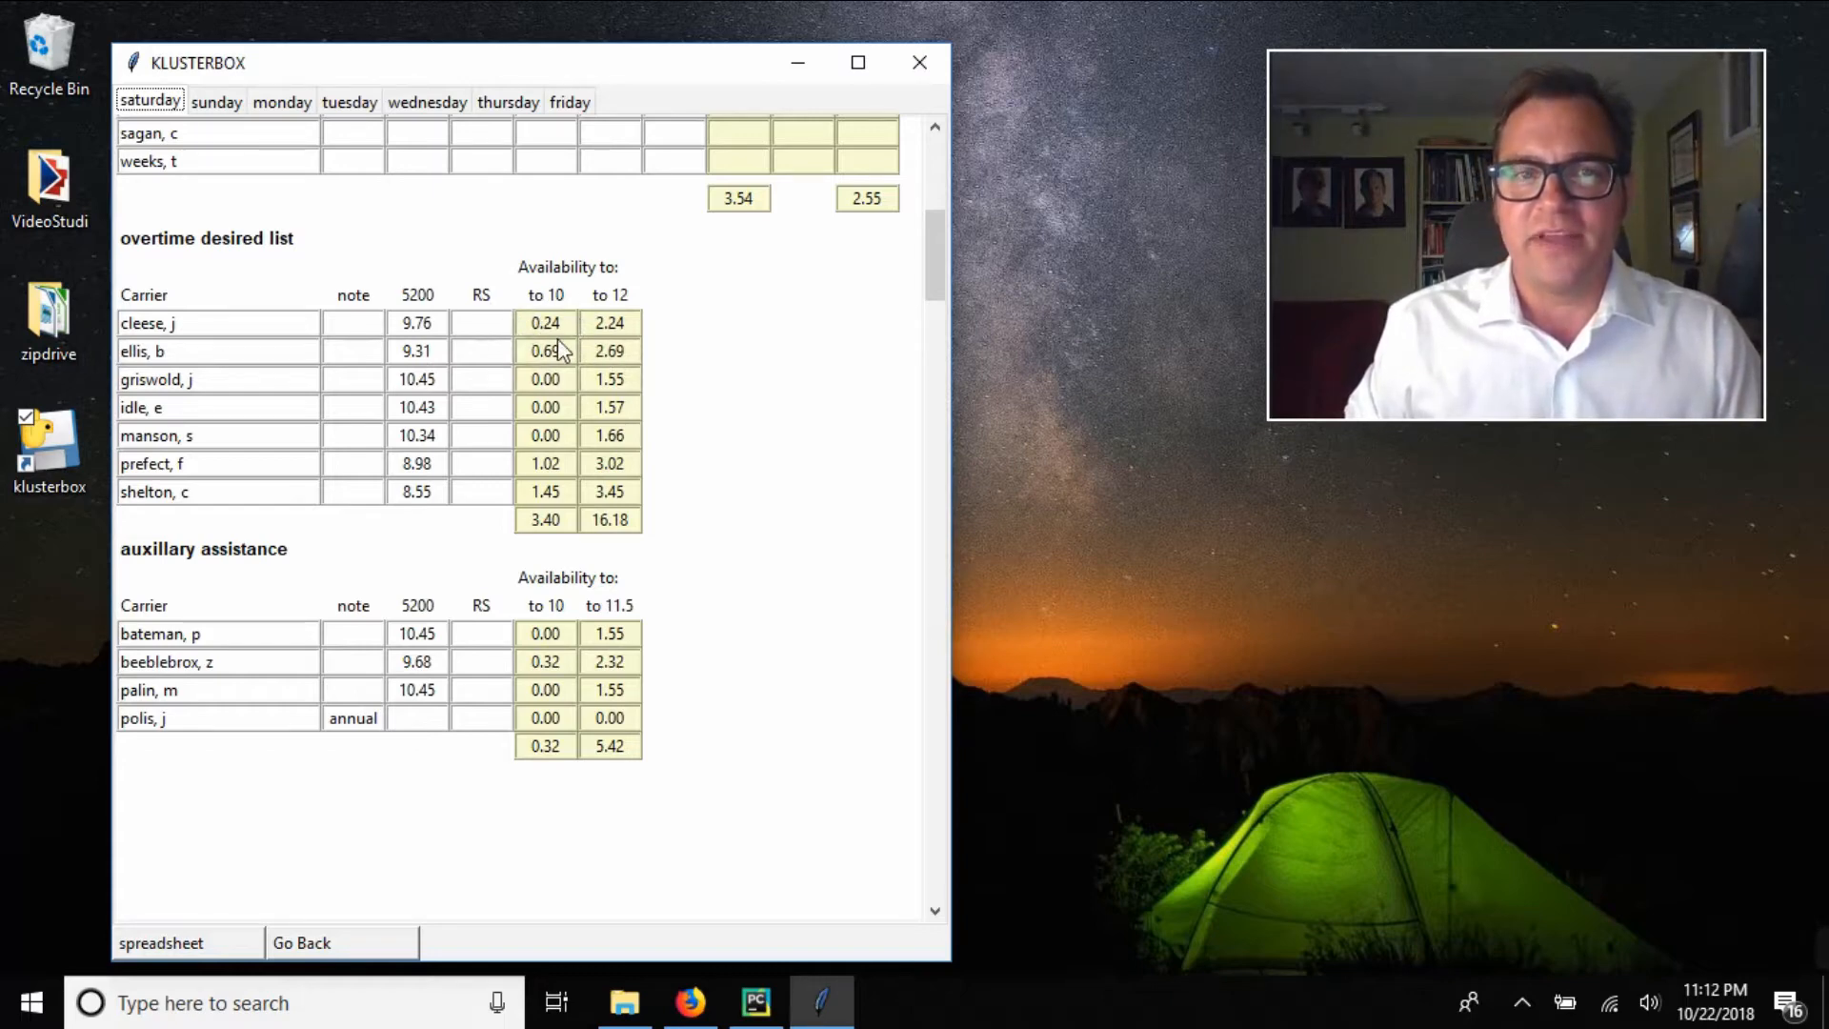
click(368, 947)
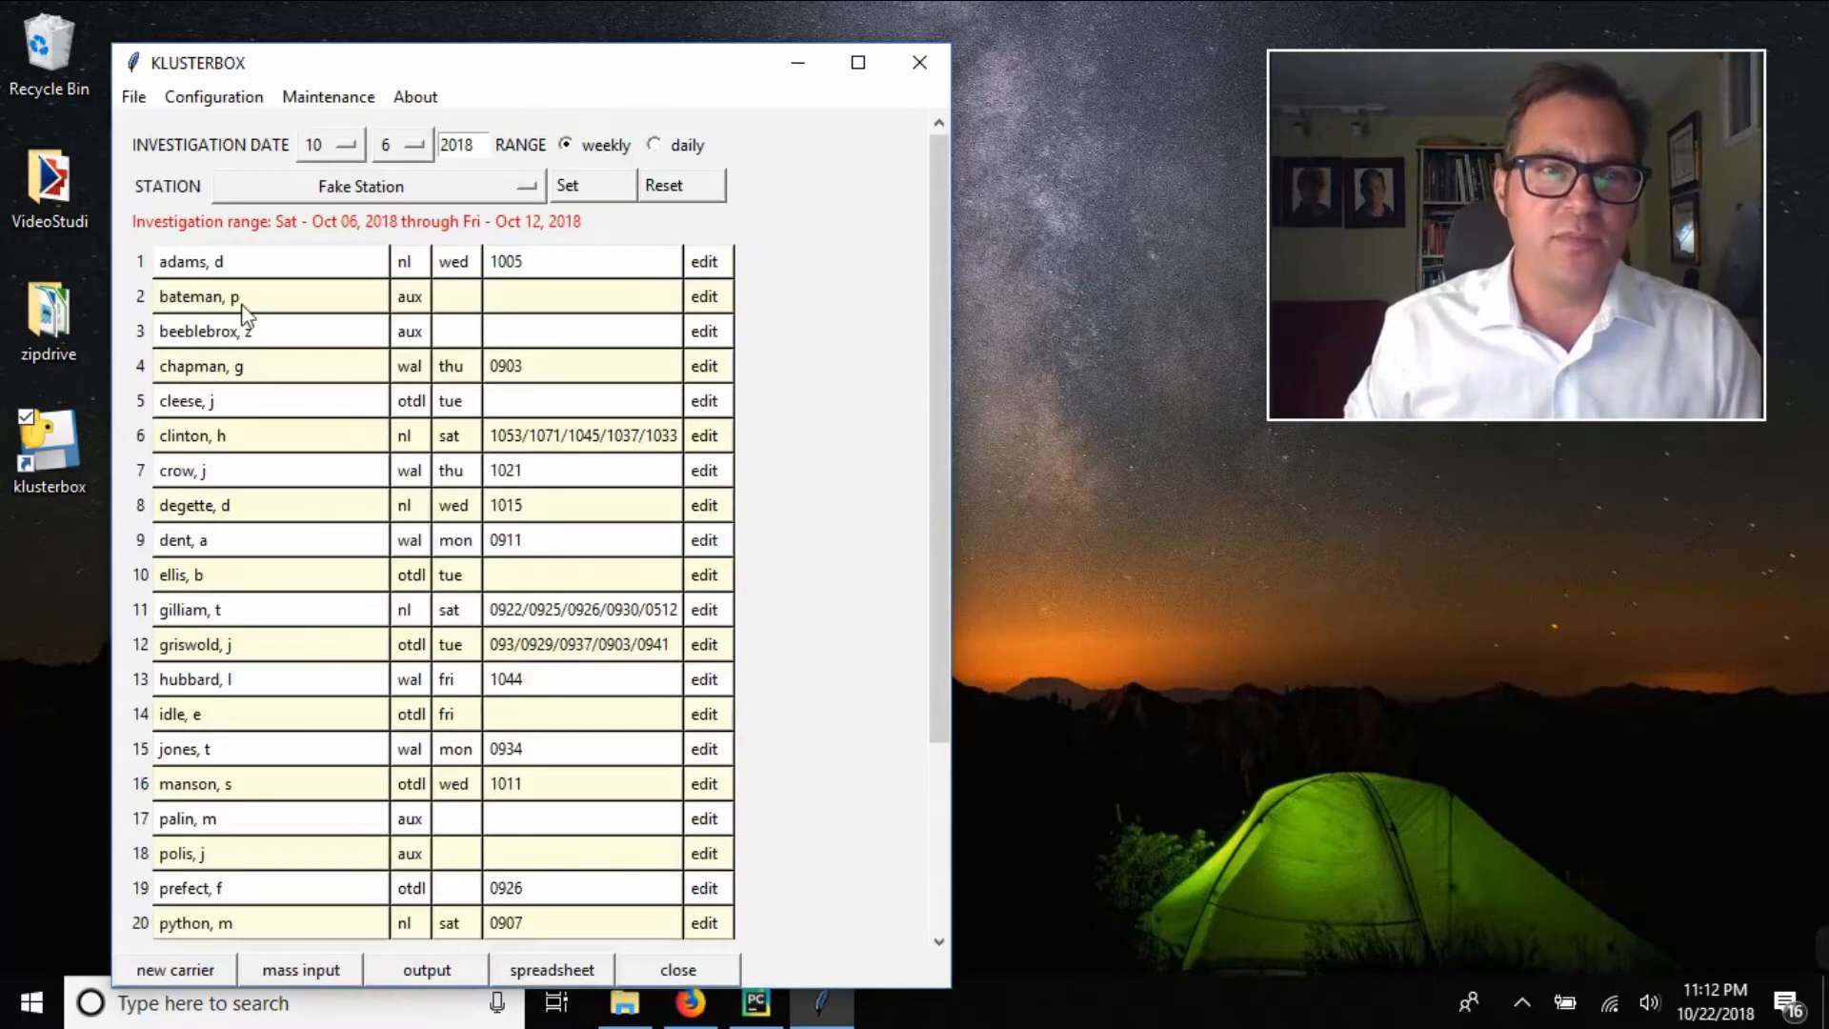
Restore the default .25 tolerances for overtime on own route, overtime off own route and availability, and return to the carrier list
click(213, 96)
click(228, 153)
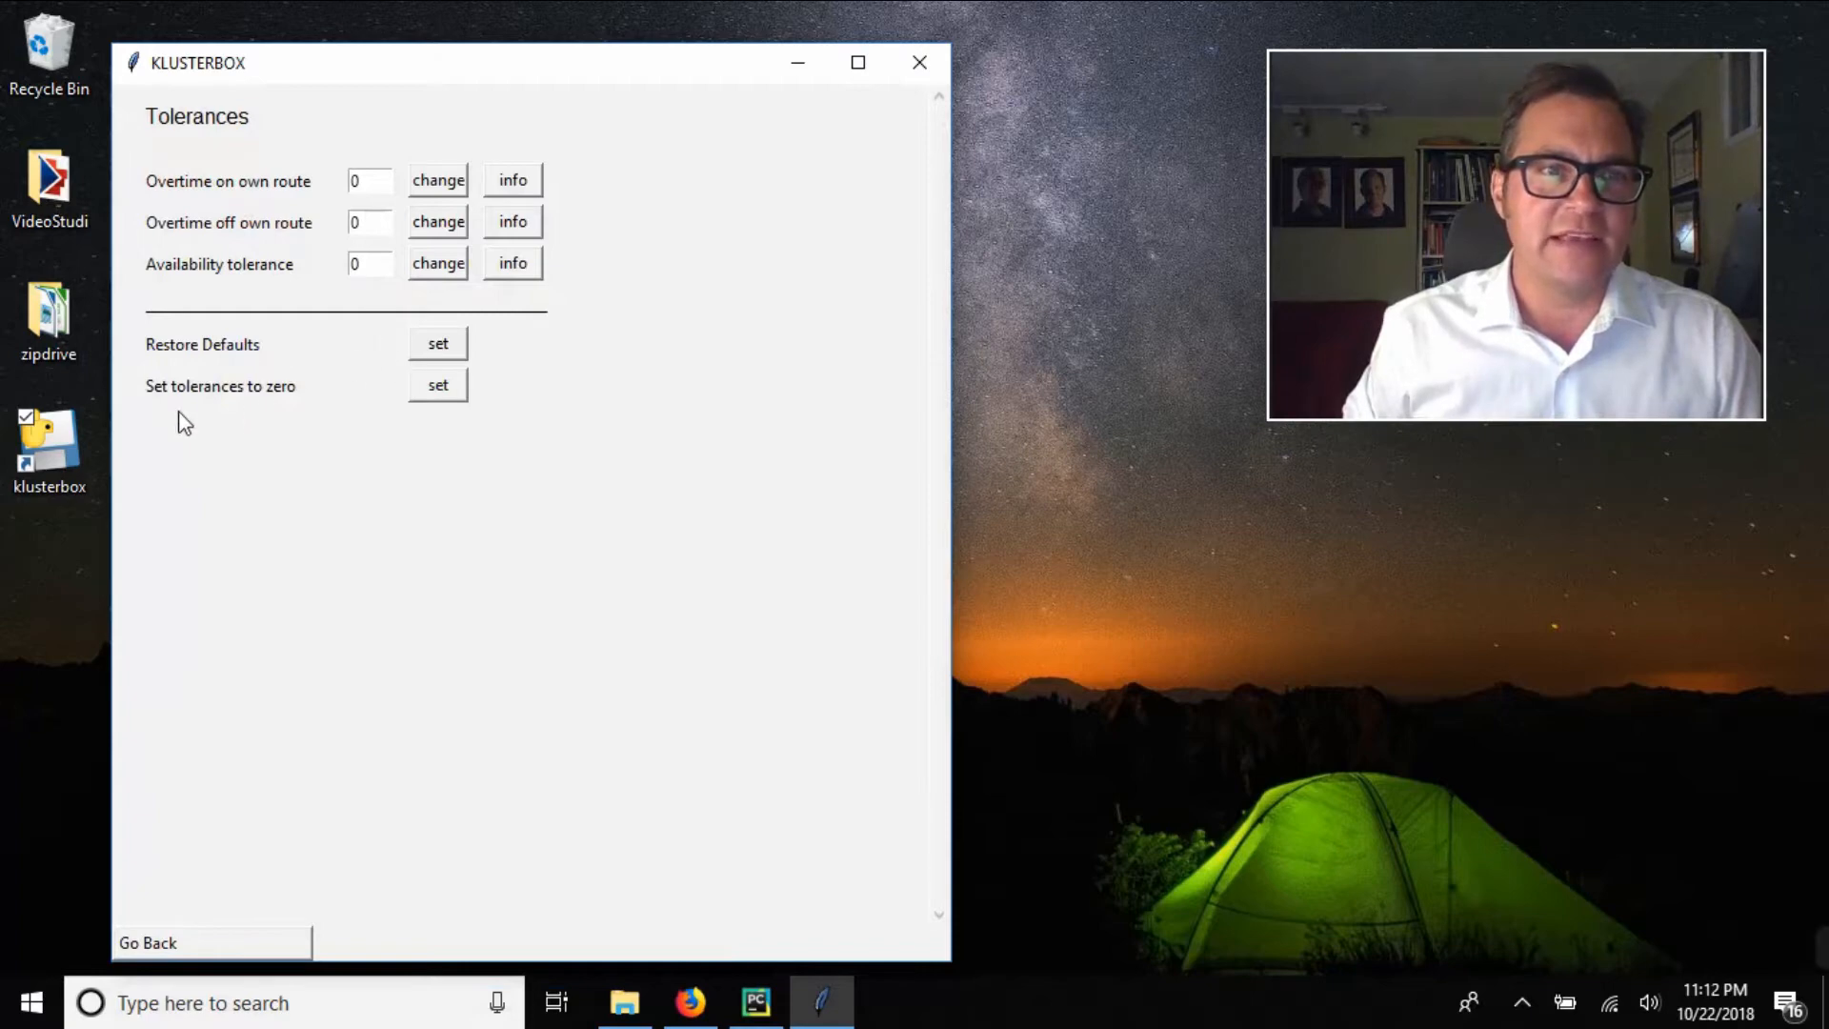
click(439, 349)
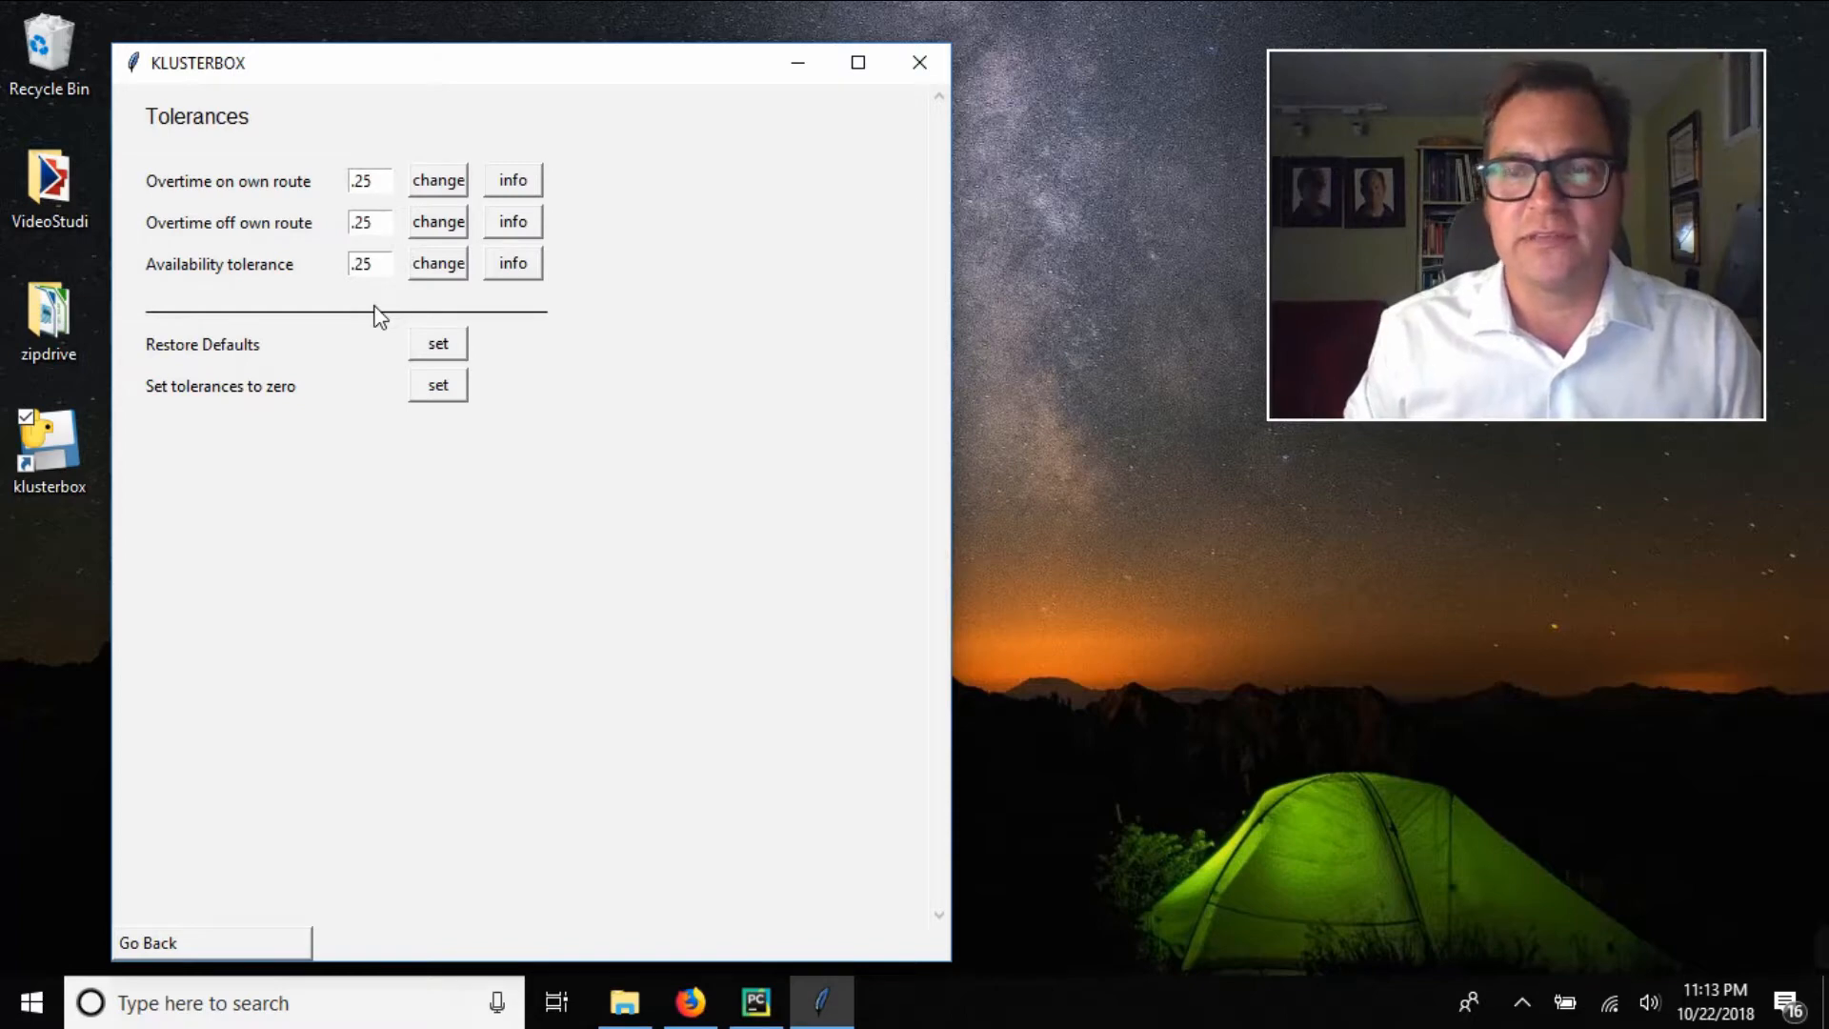
click(240, 945)
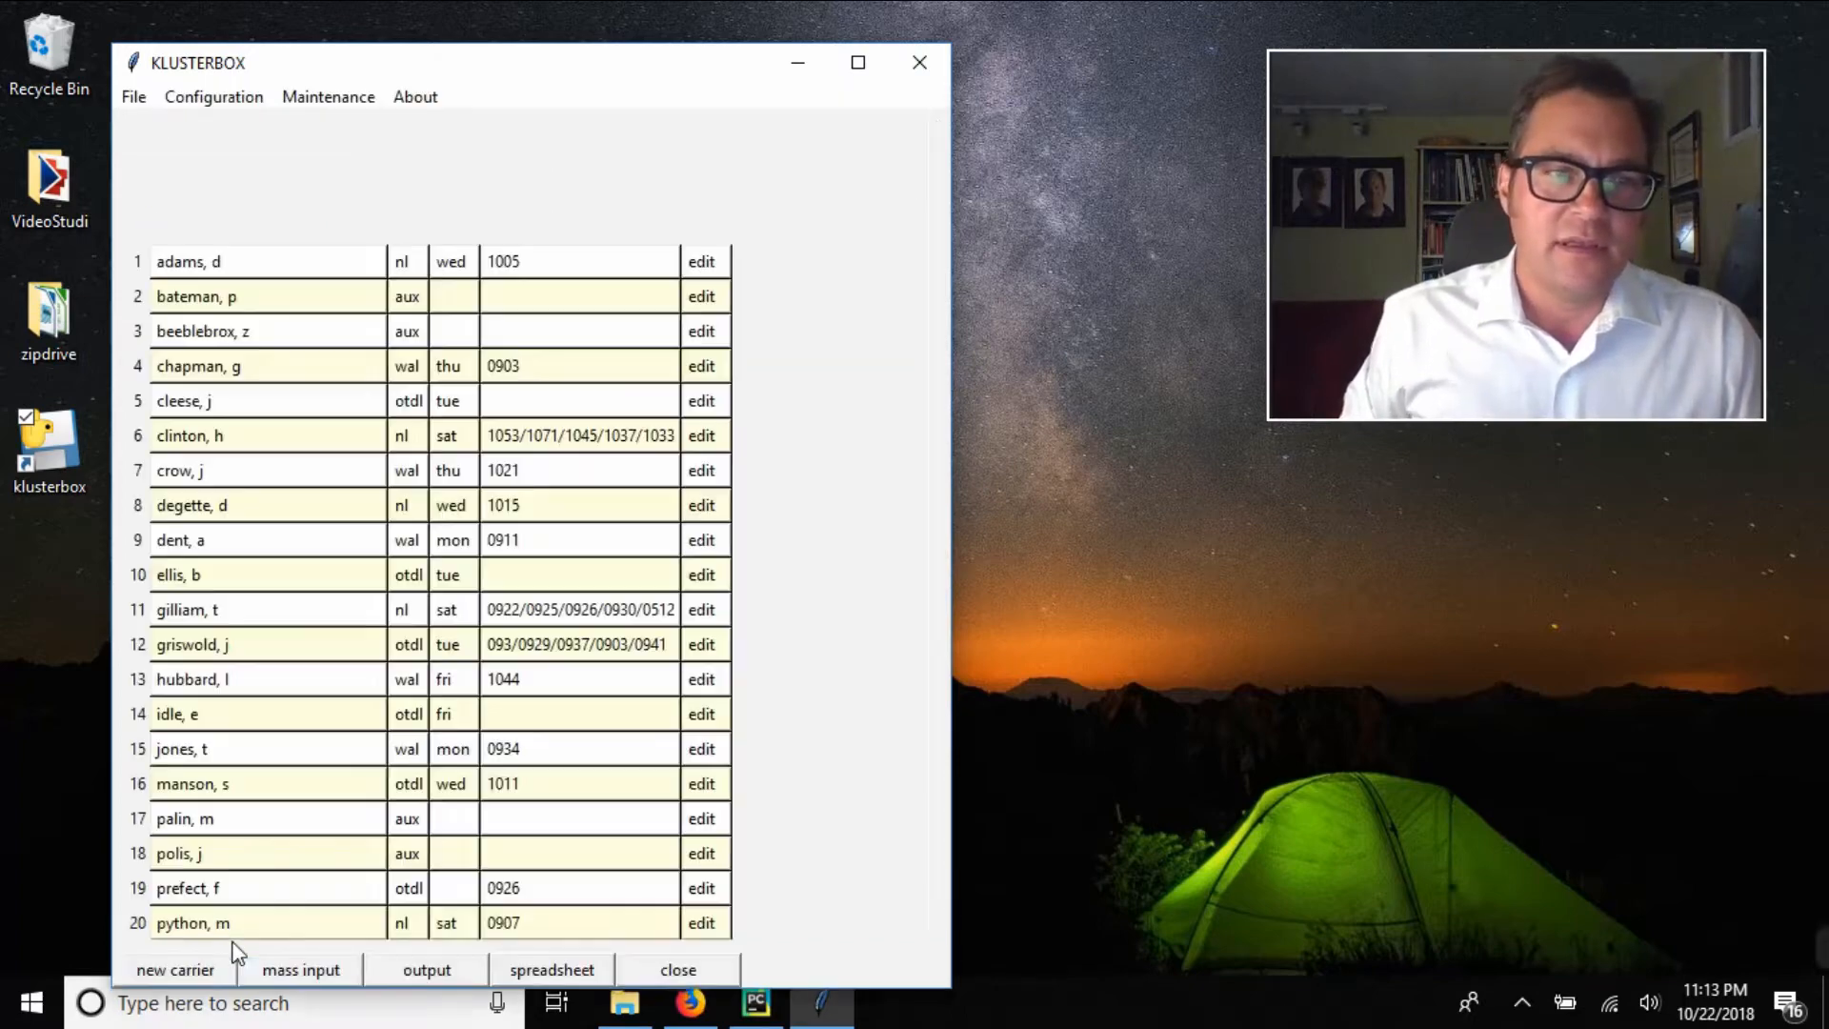
Review Saturday's overtime and availability output with the default tolerances, and return to the carrier list
click(419, 967)
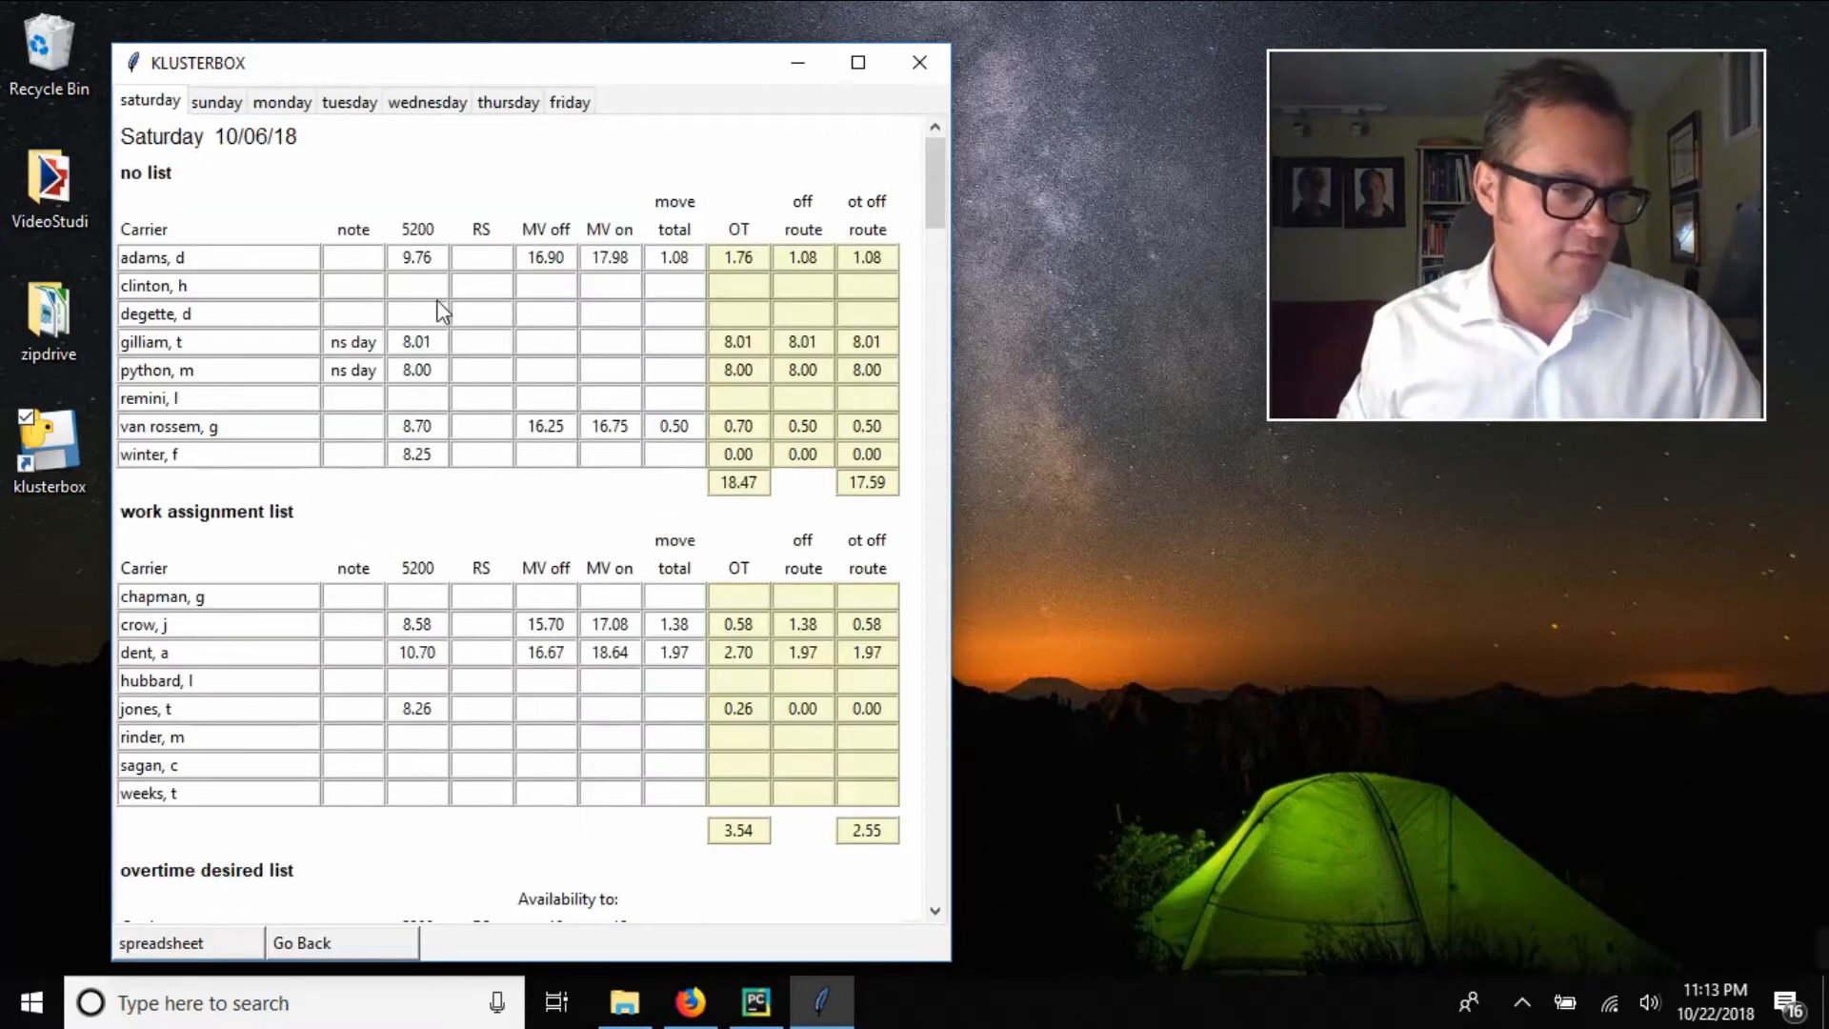
scroll(305, 577, down, 5)
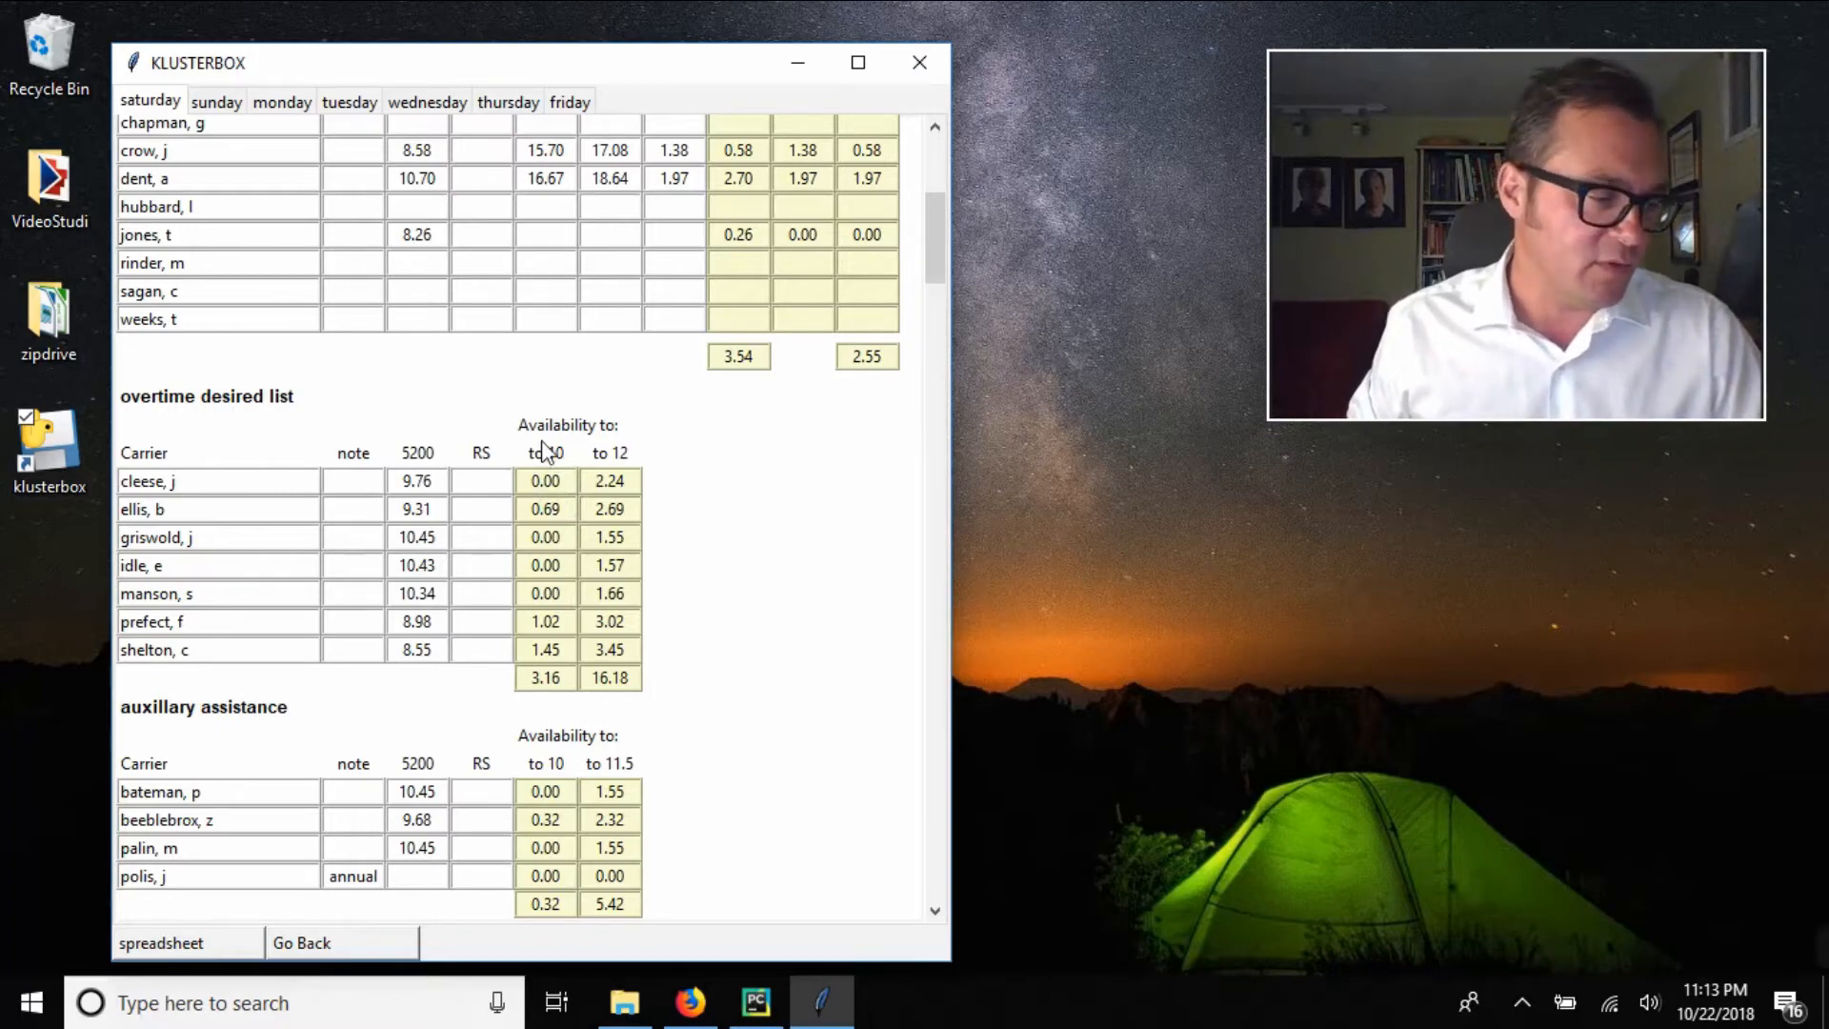
click(348, 949)
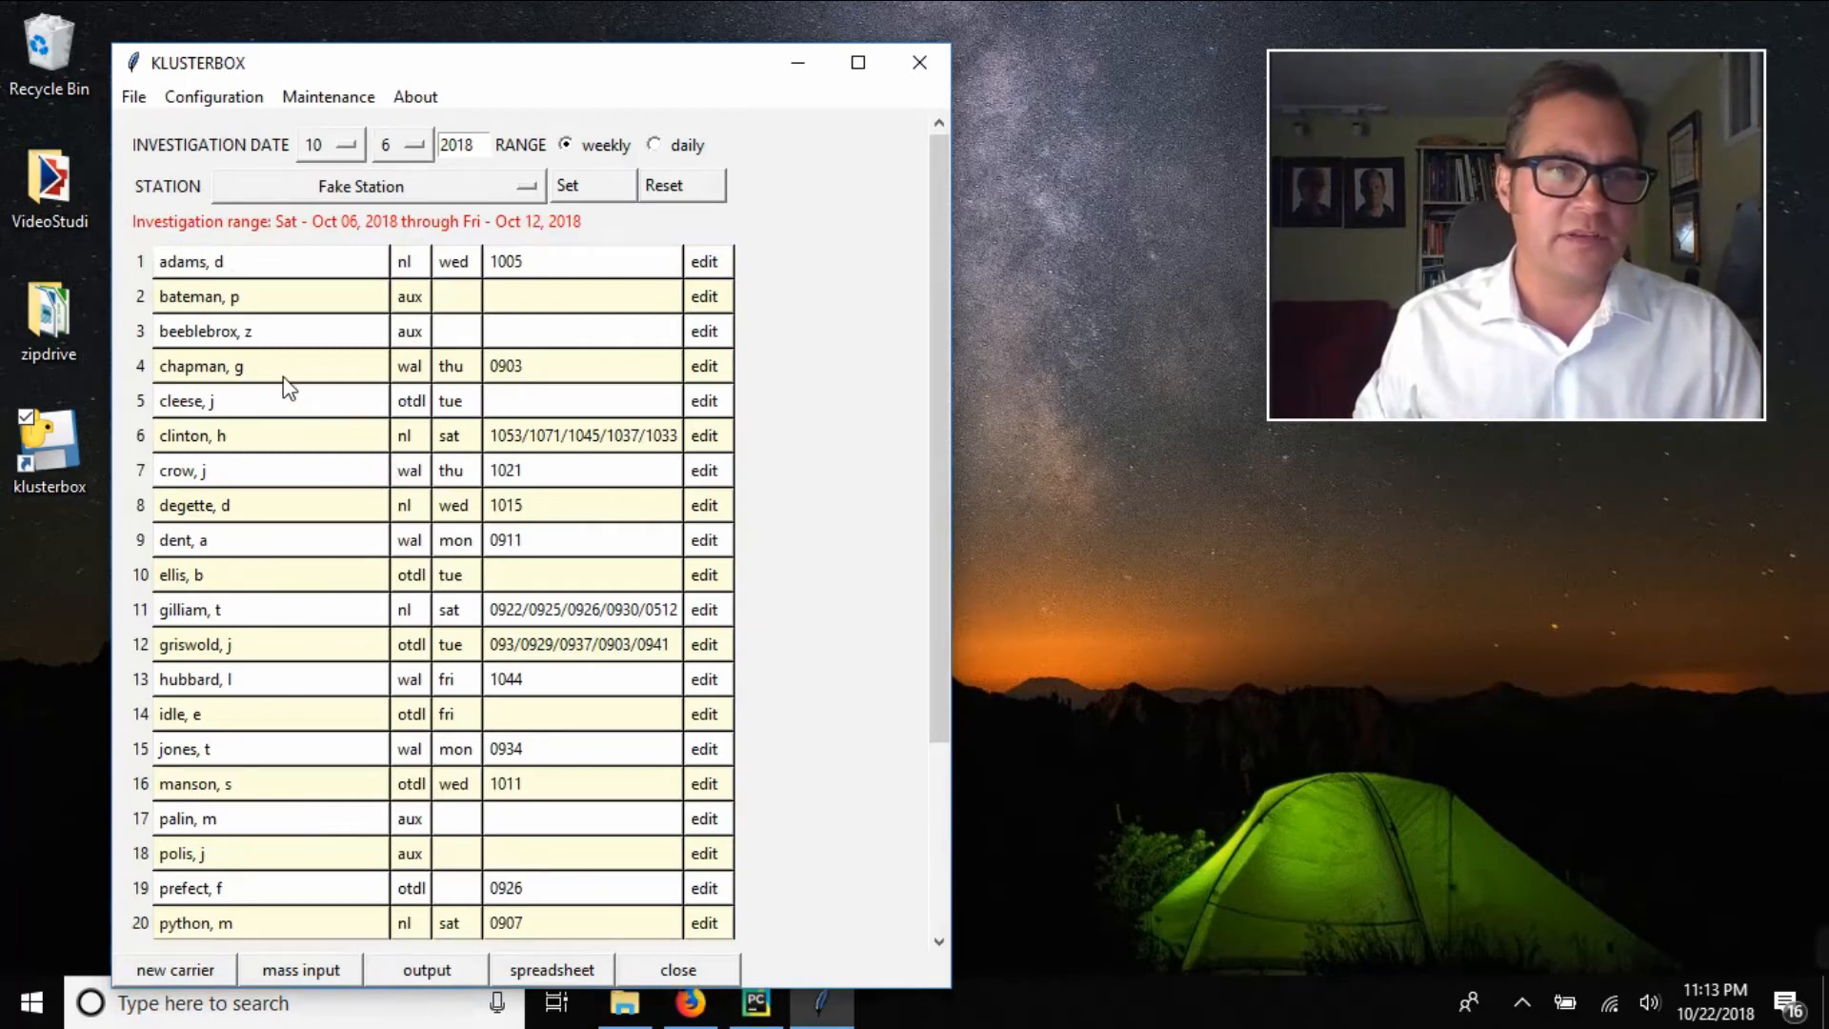
Examine the code options for Mon Oct 08 in the third listed carrier's weekly rings, and return to the carrier list without submitting
click(310, 343)
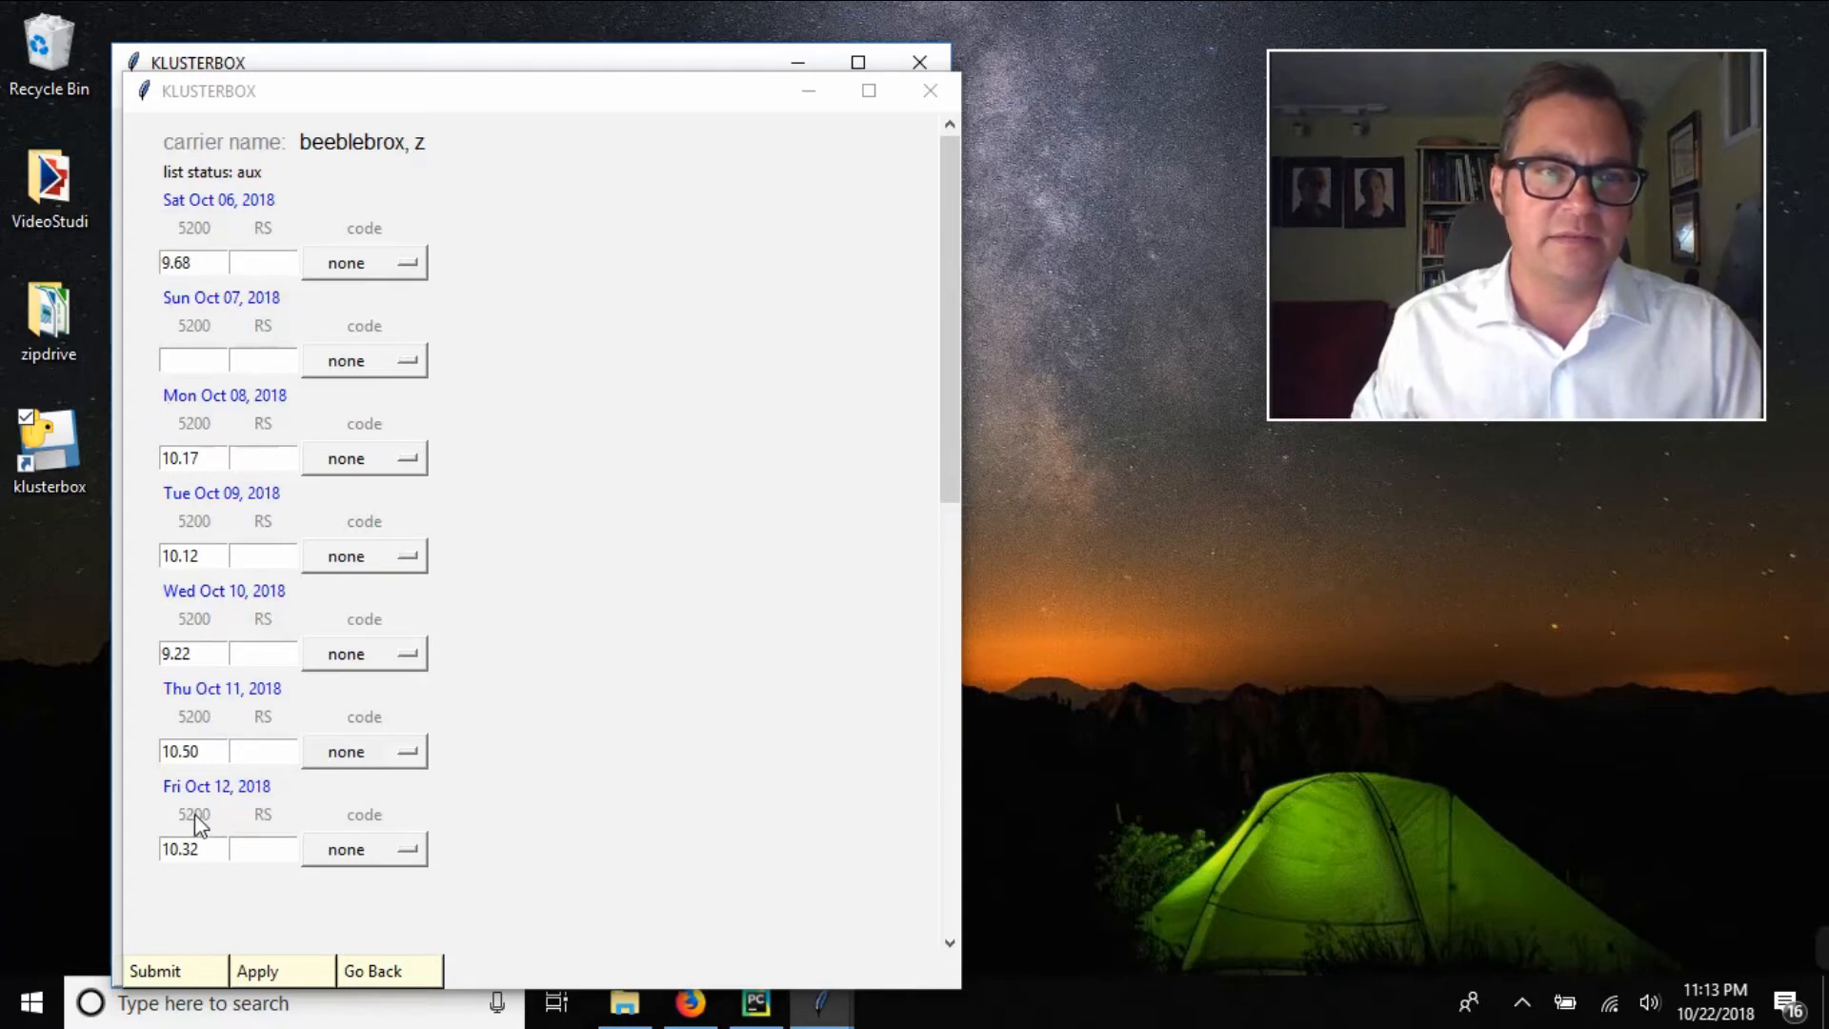
click(416, 458)
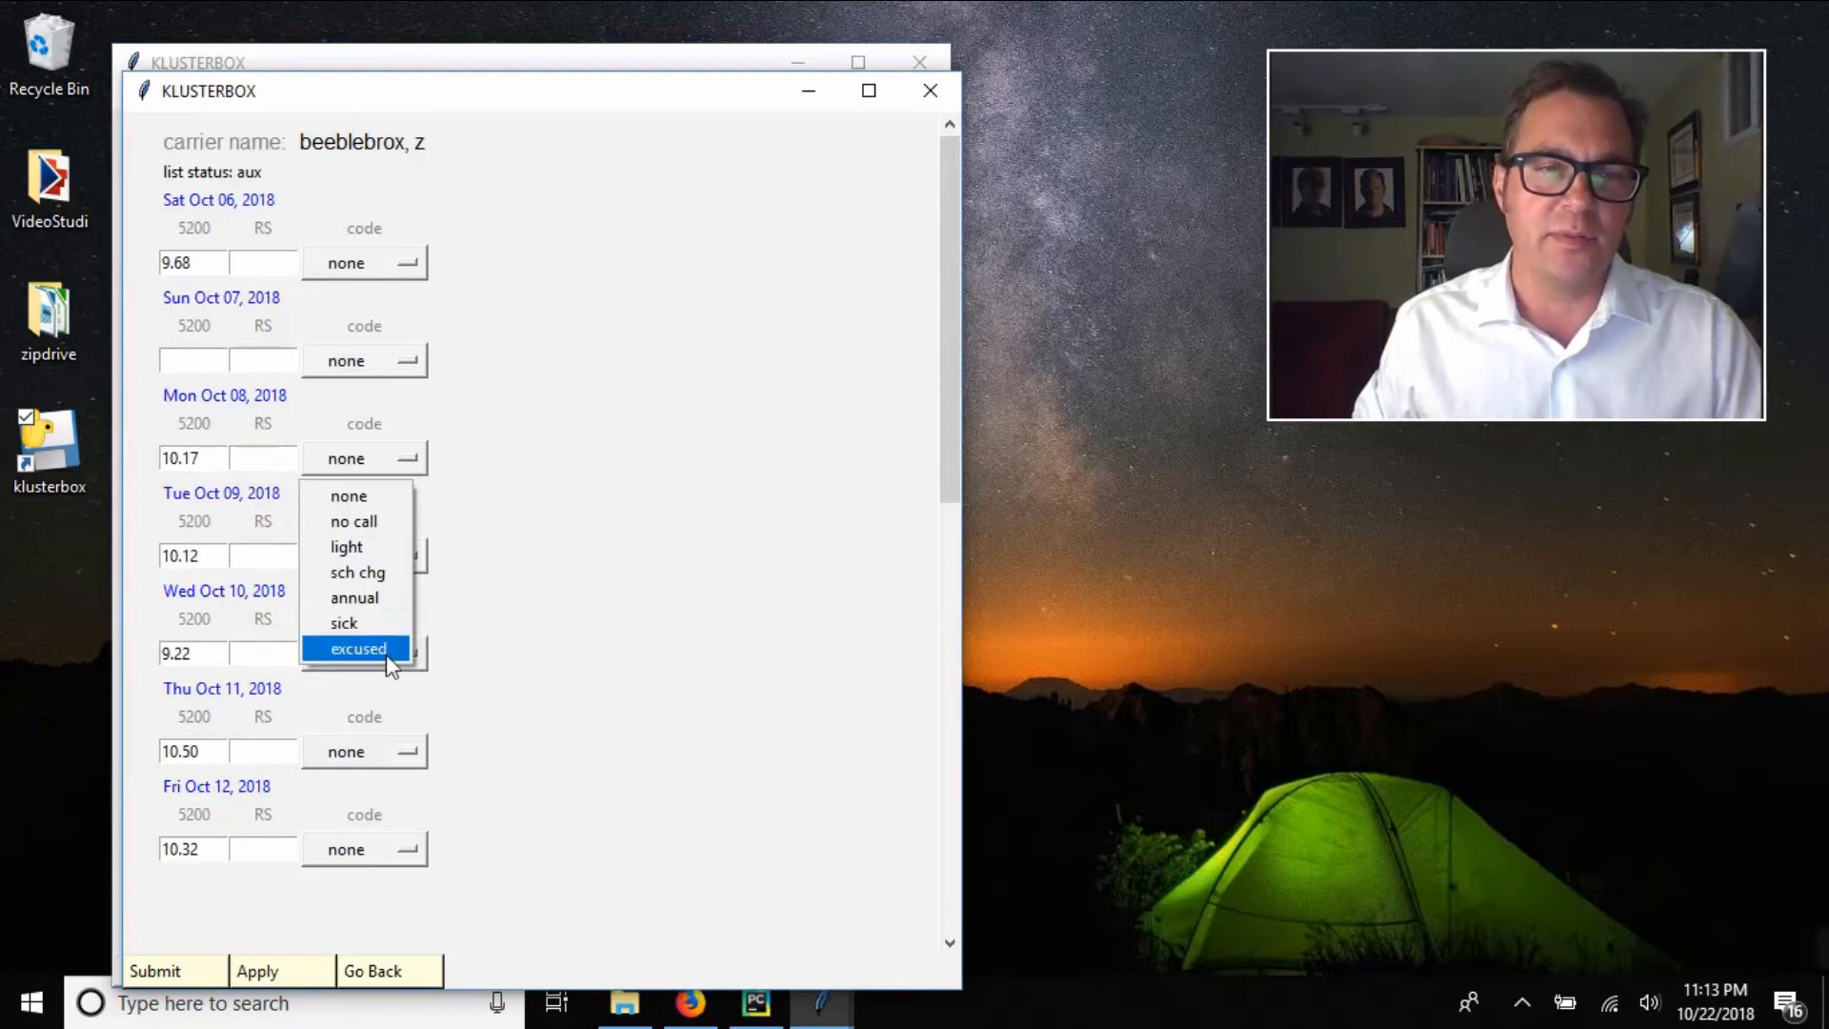
click(508, 466)
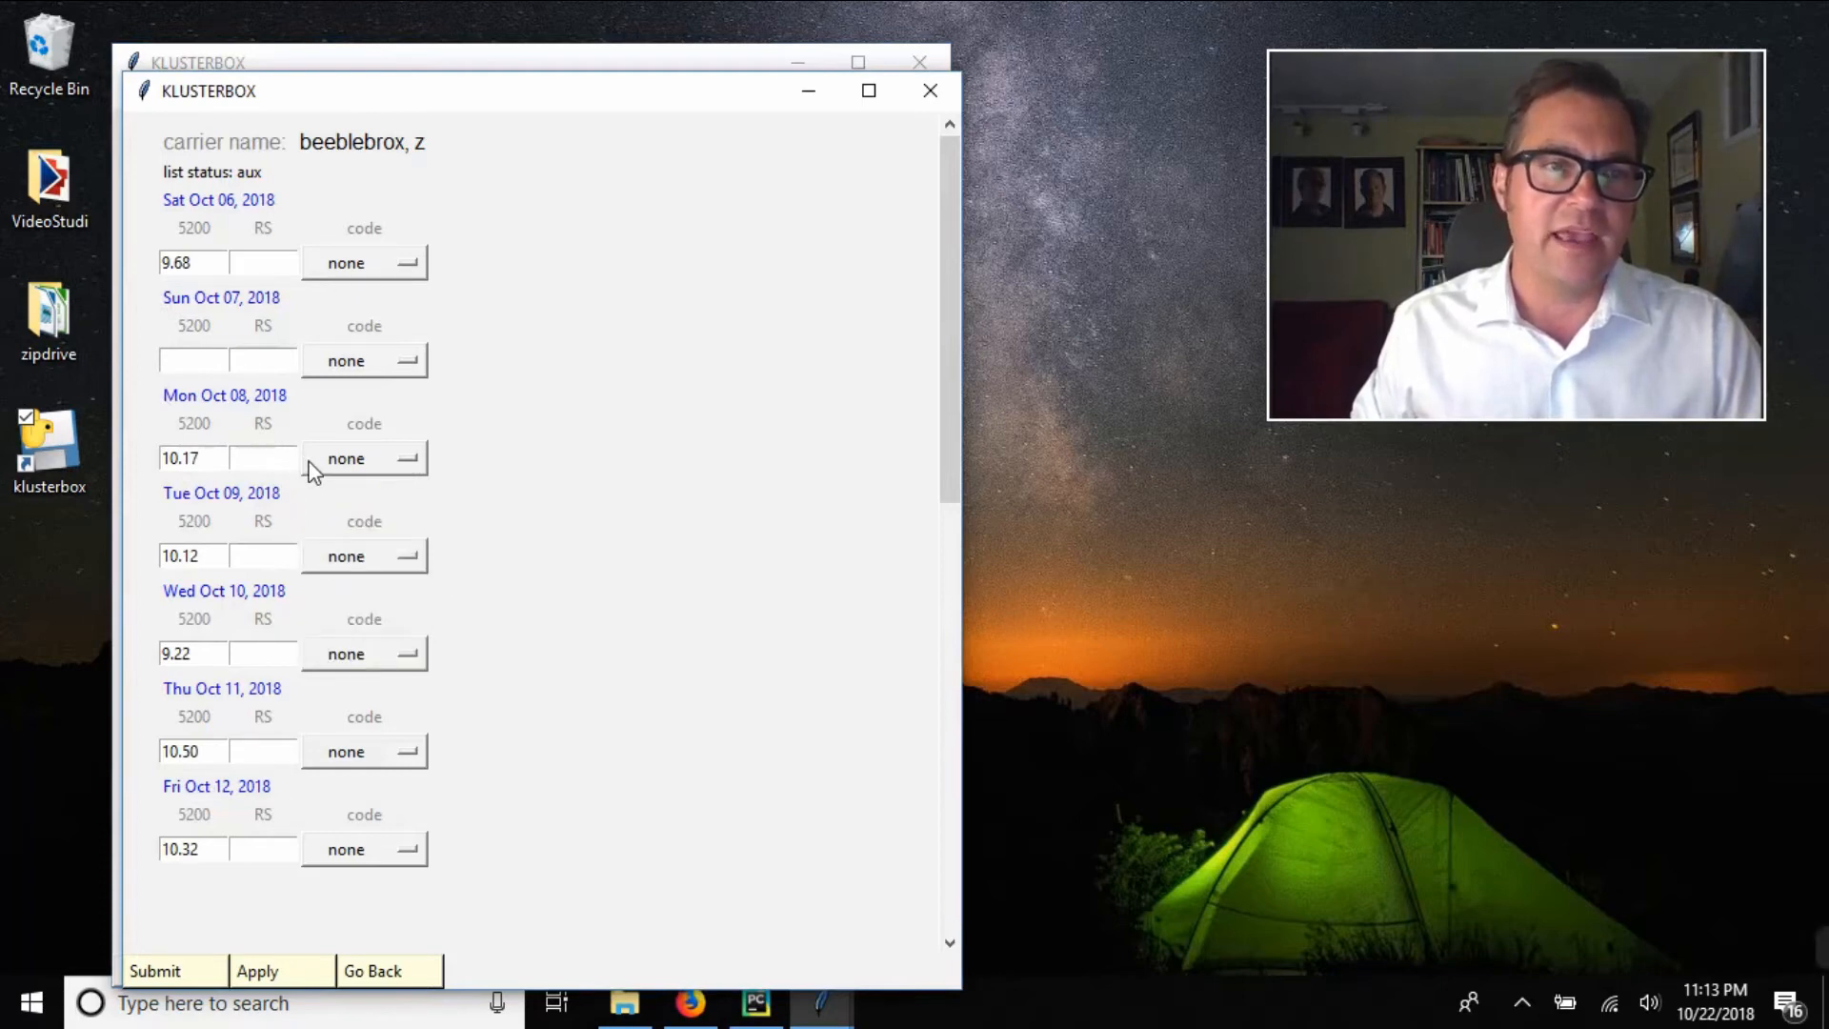
click(283, 463)
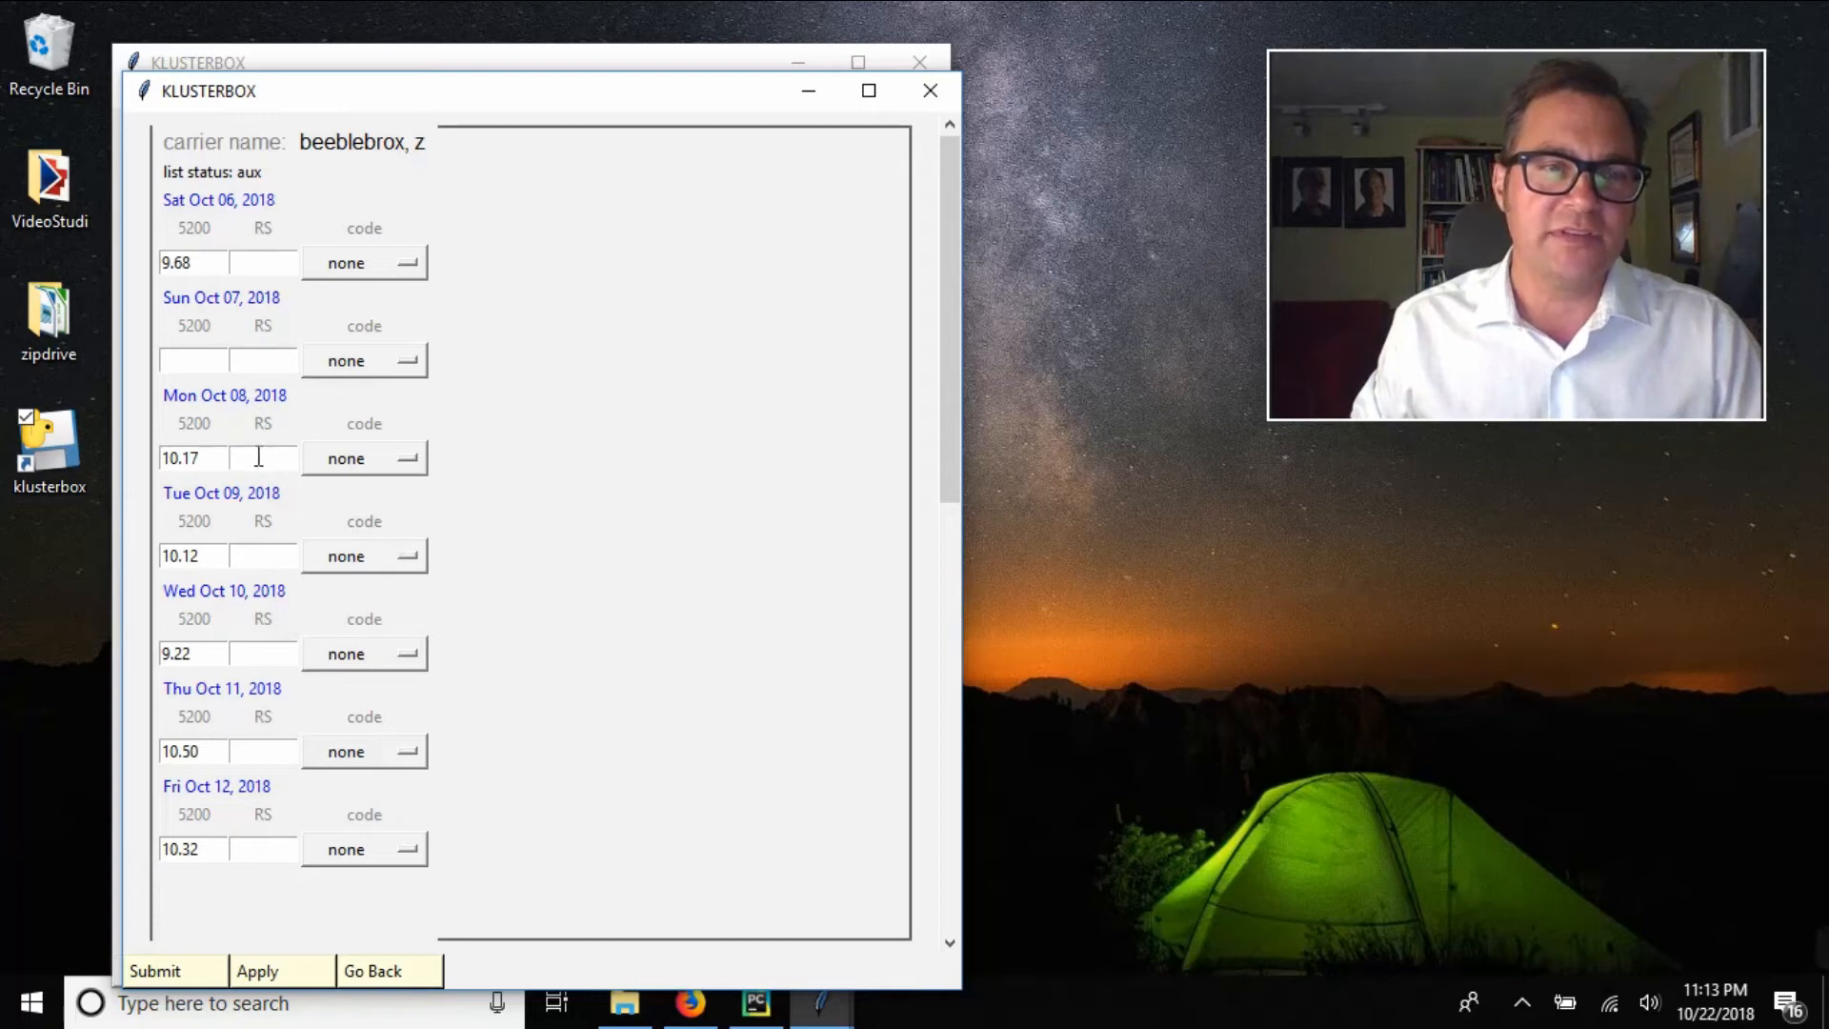
click(409, 461)
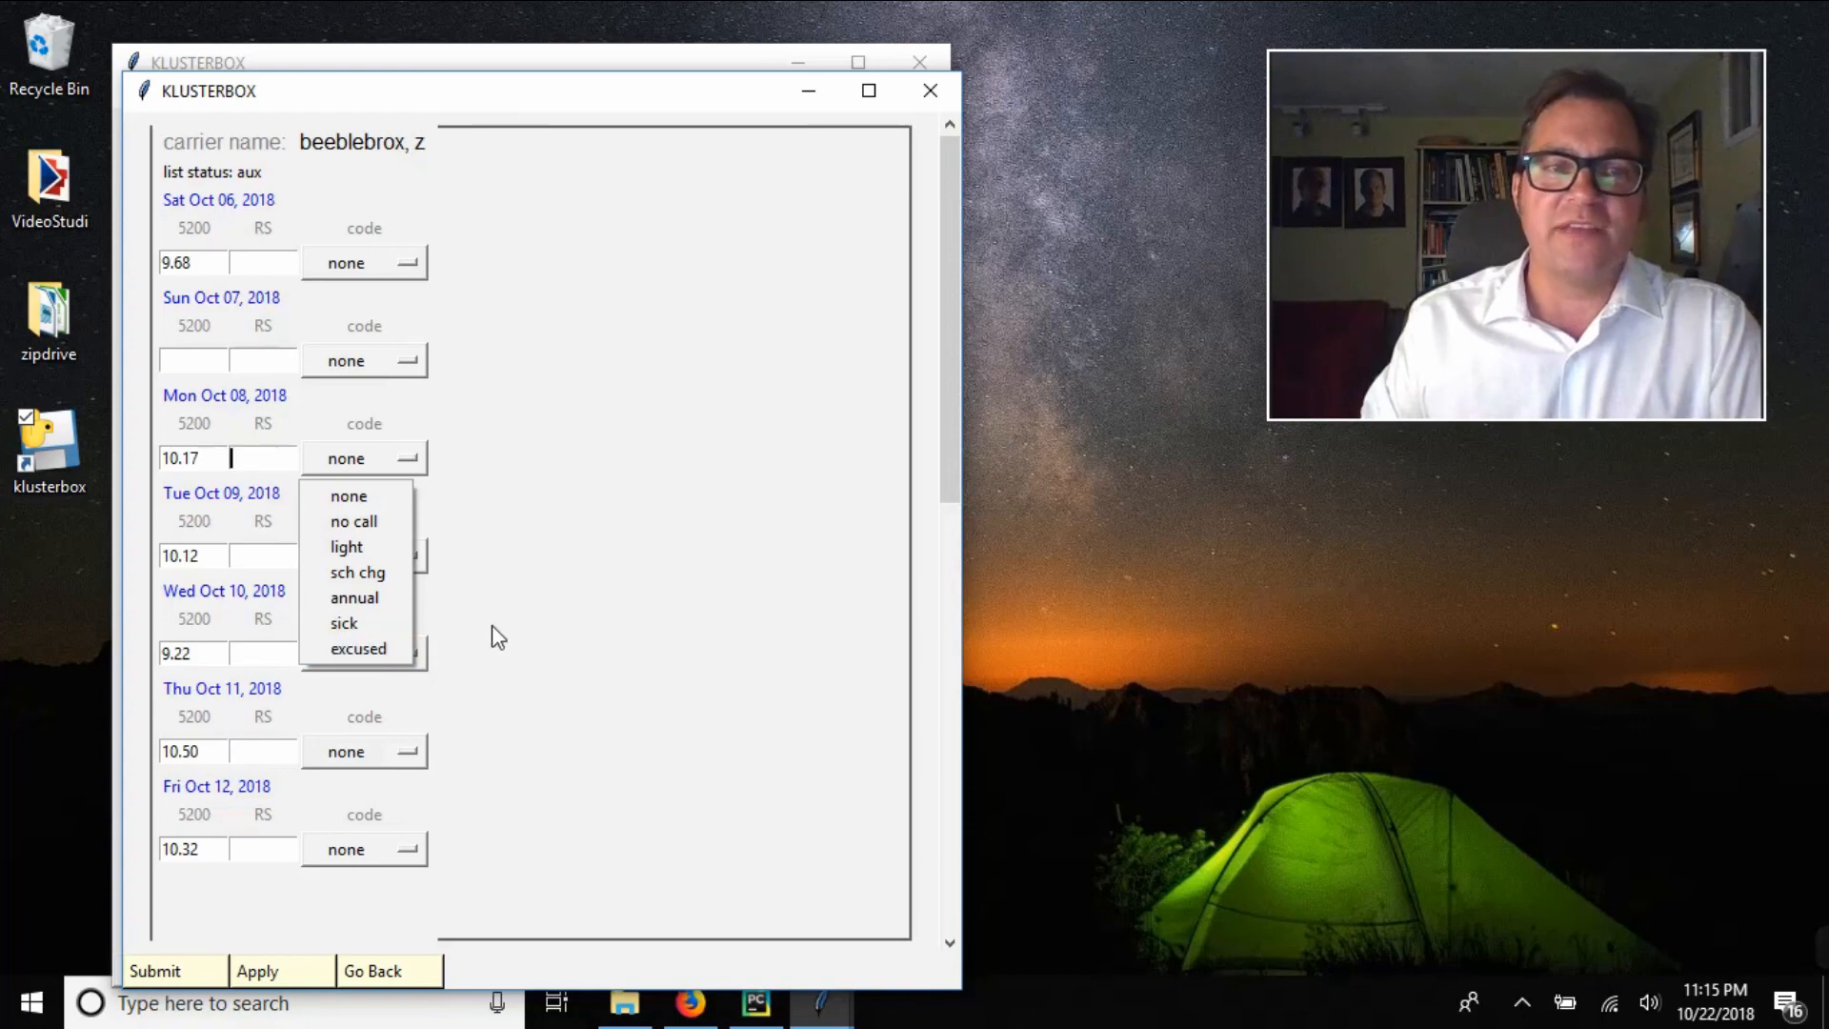
click(384, 972)
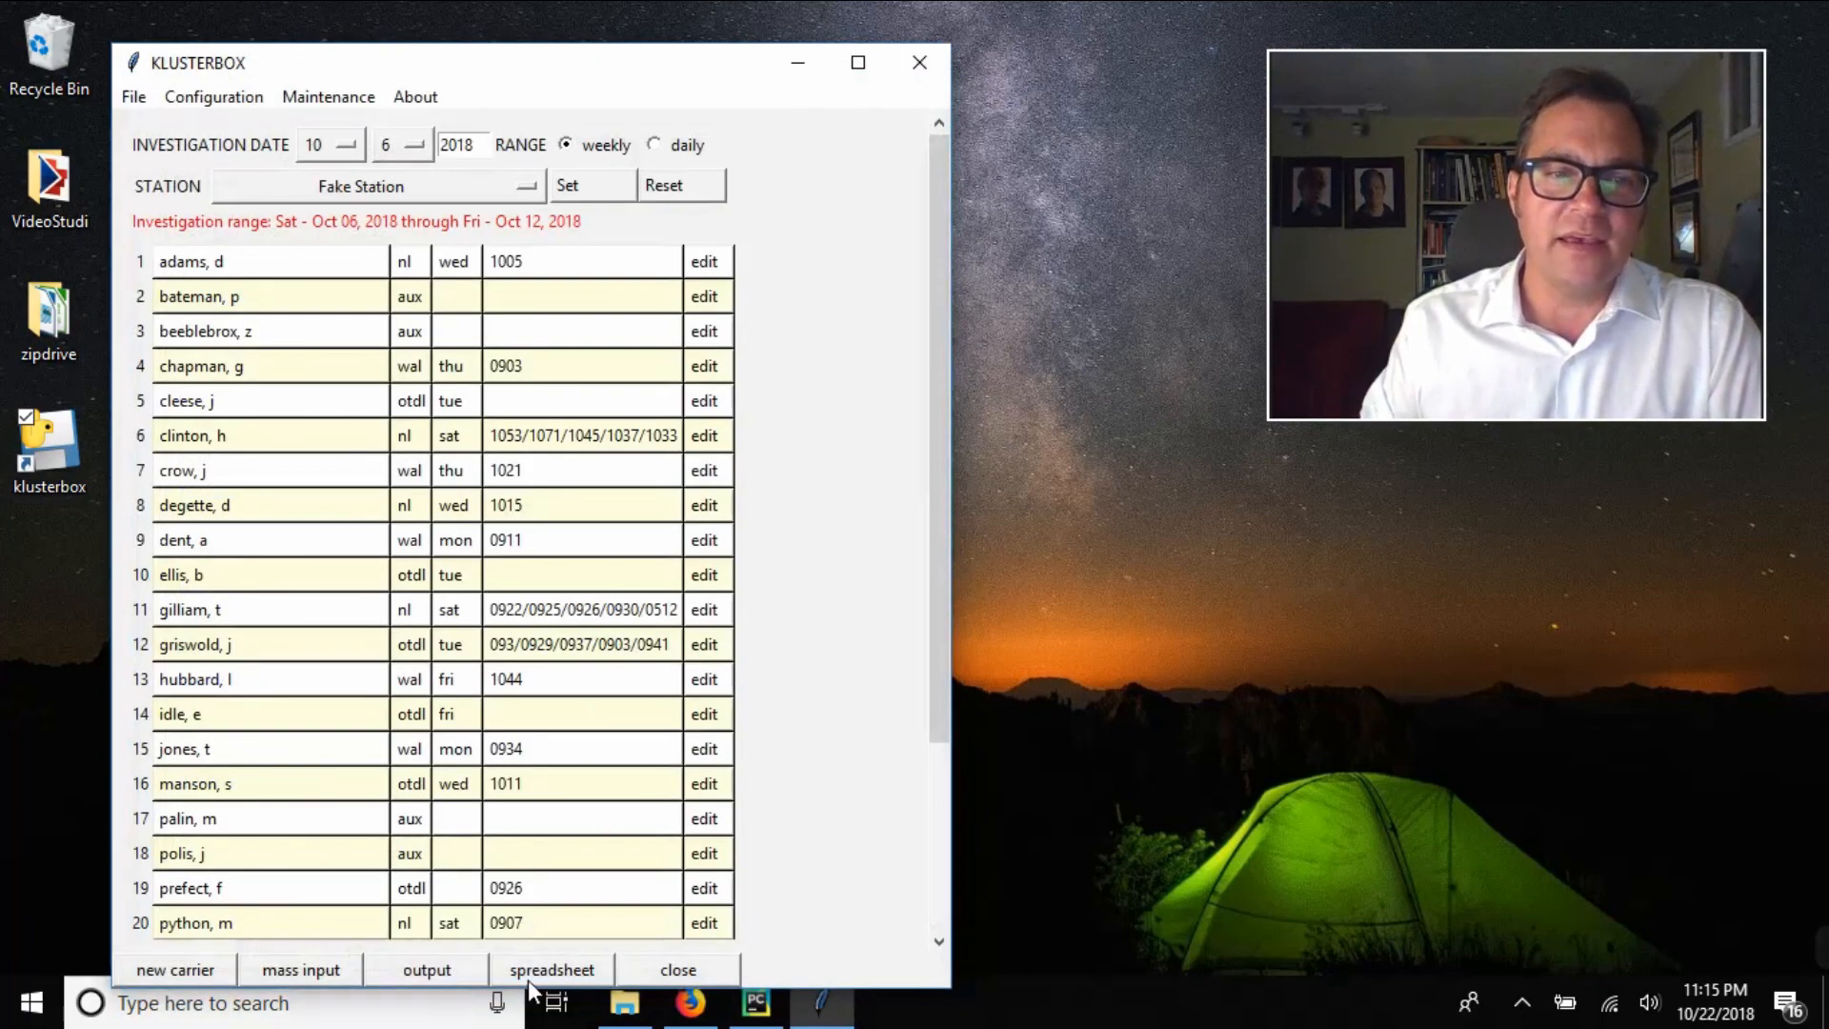
Generate the output report and examine Saturday's availability figures for the overtime desired and auxiliary assistance carriers
click(428, 970)
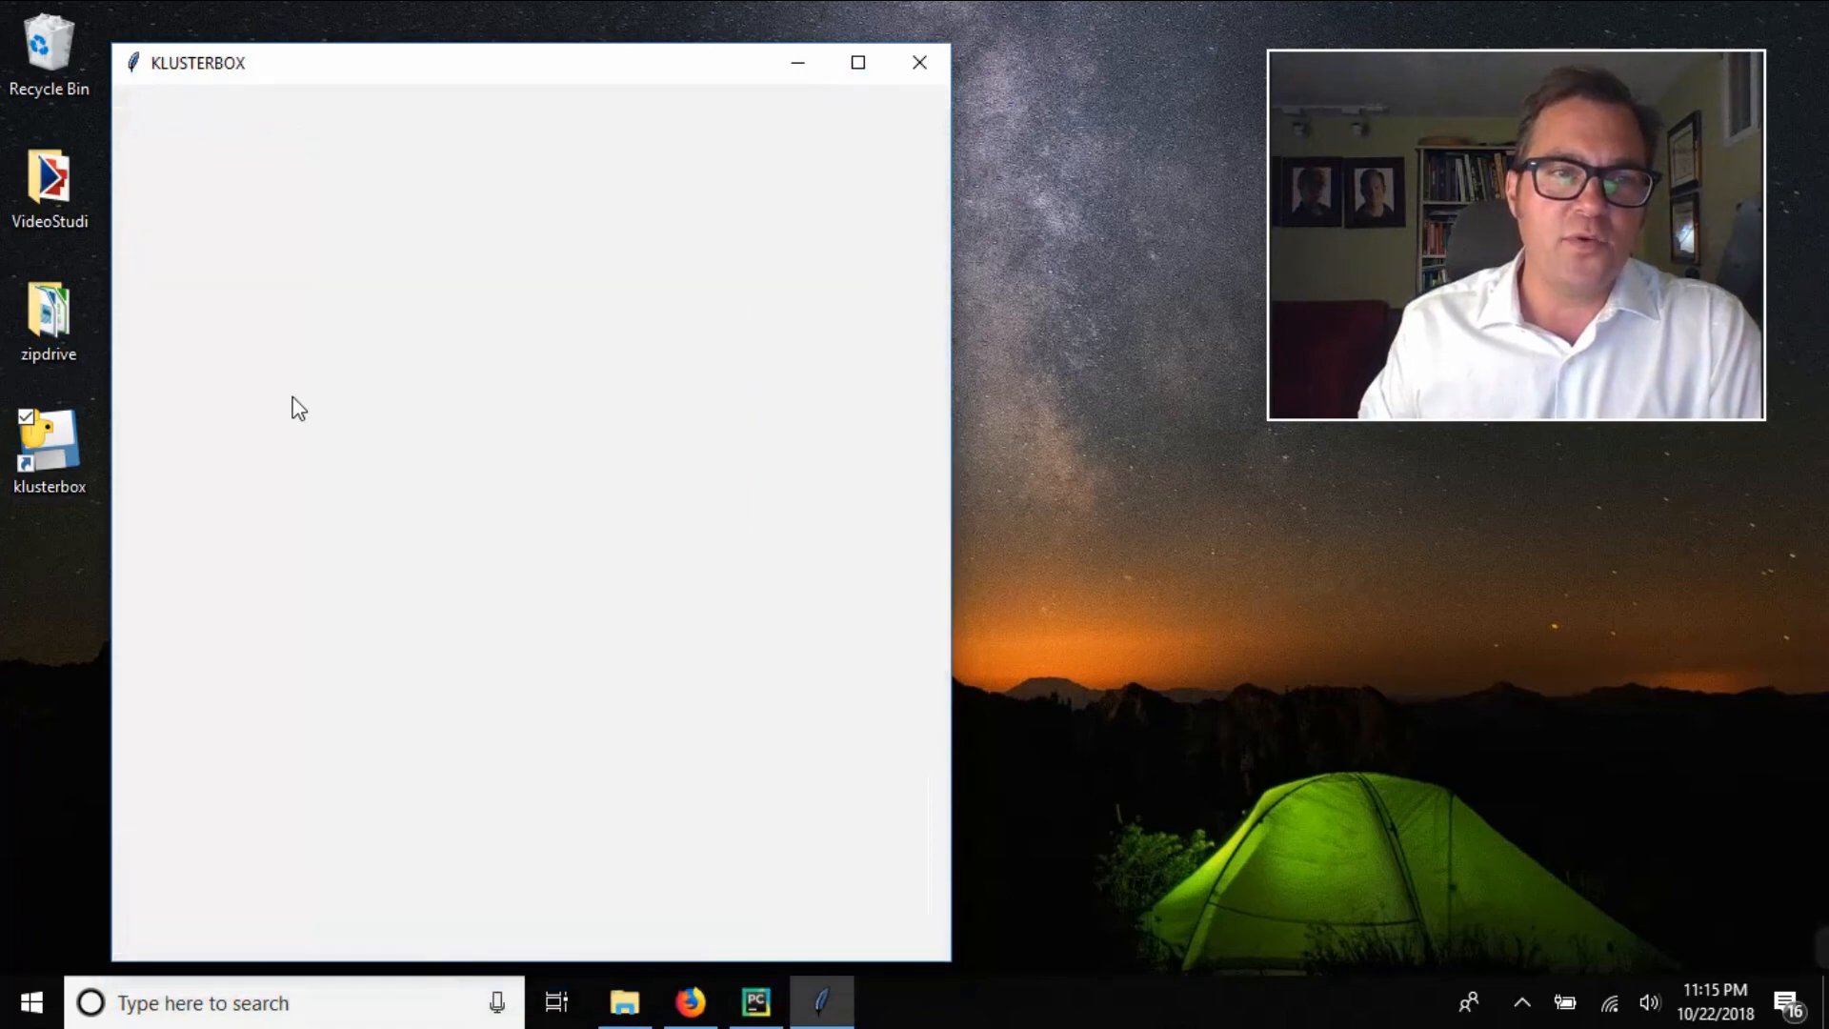
scroll(371, 415, down, 5)
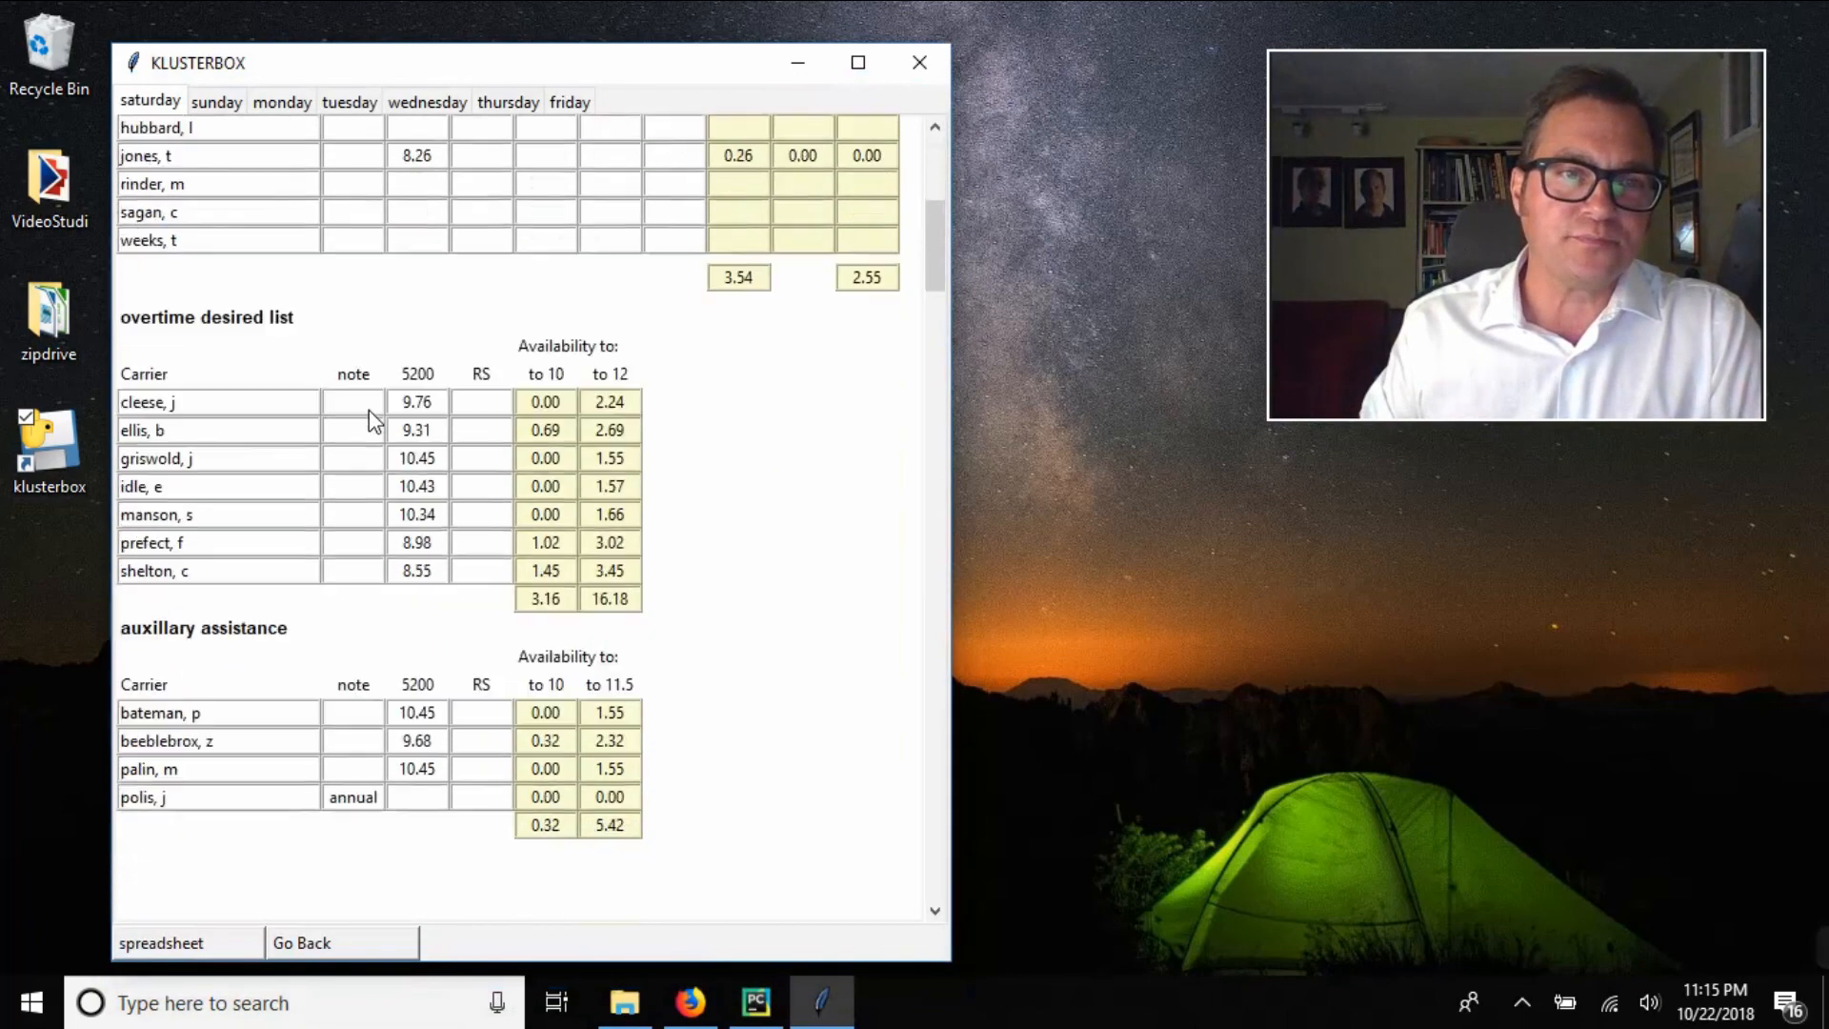
scroll(368, 410, down, 1)
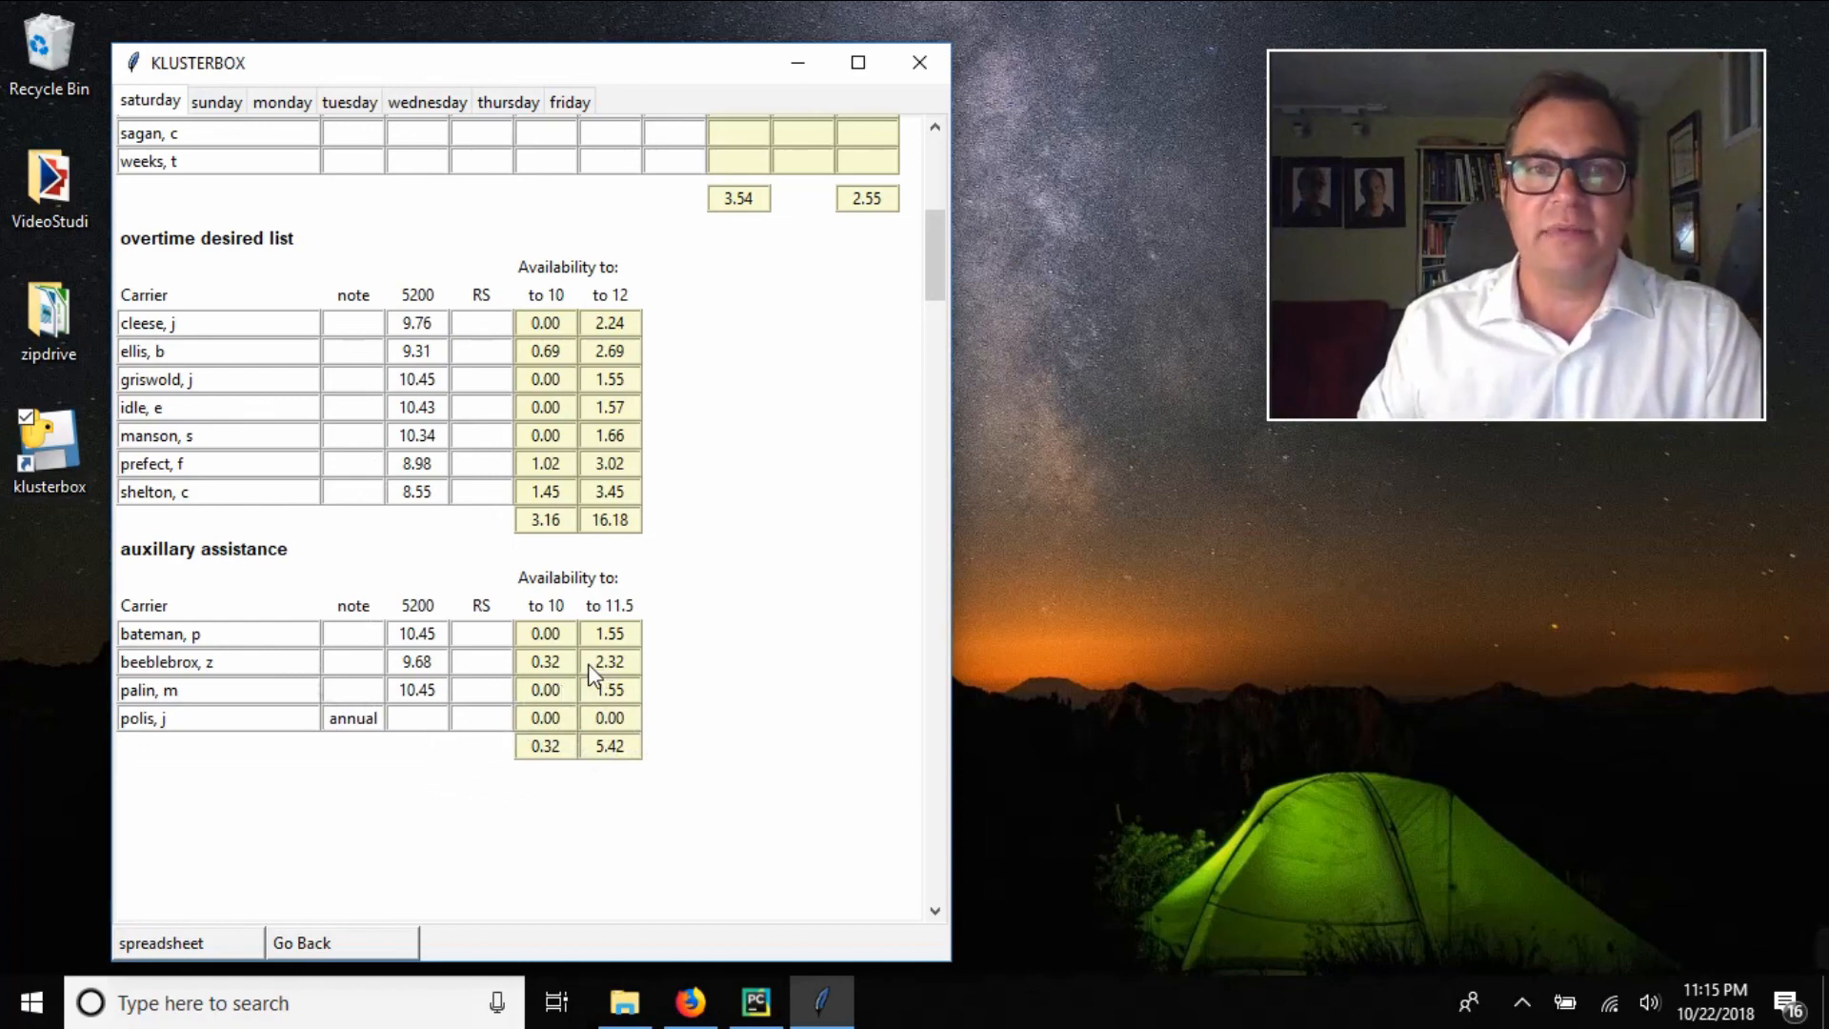
scroll(674, 502, up, 10)
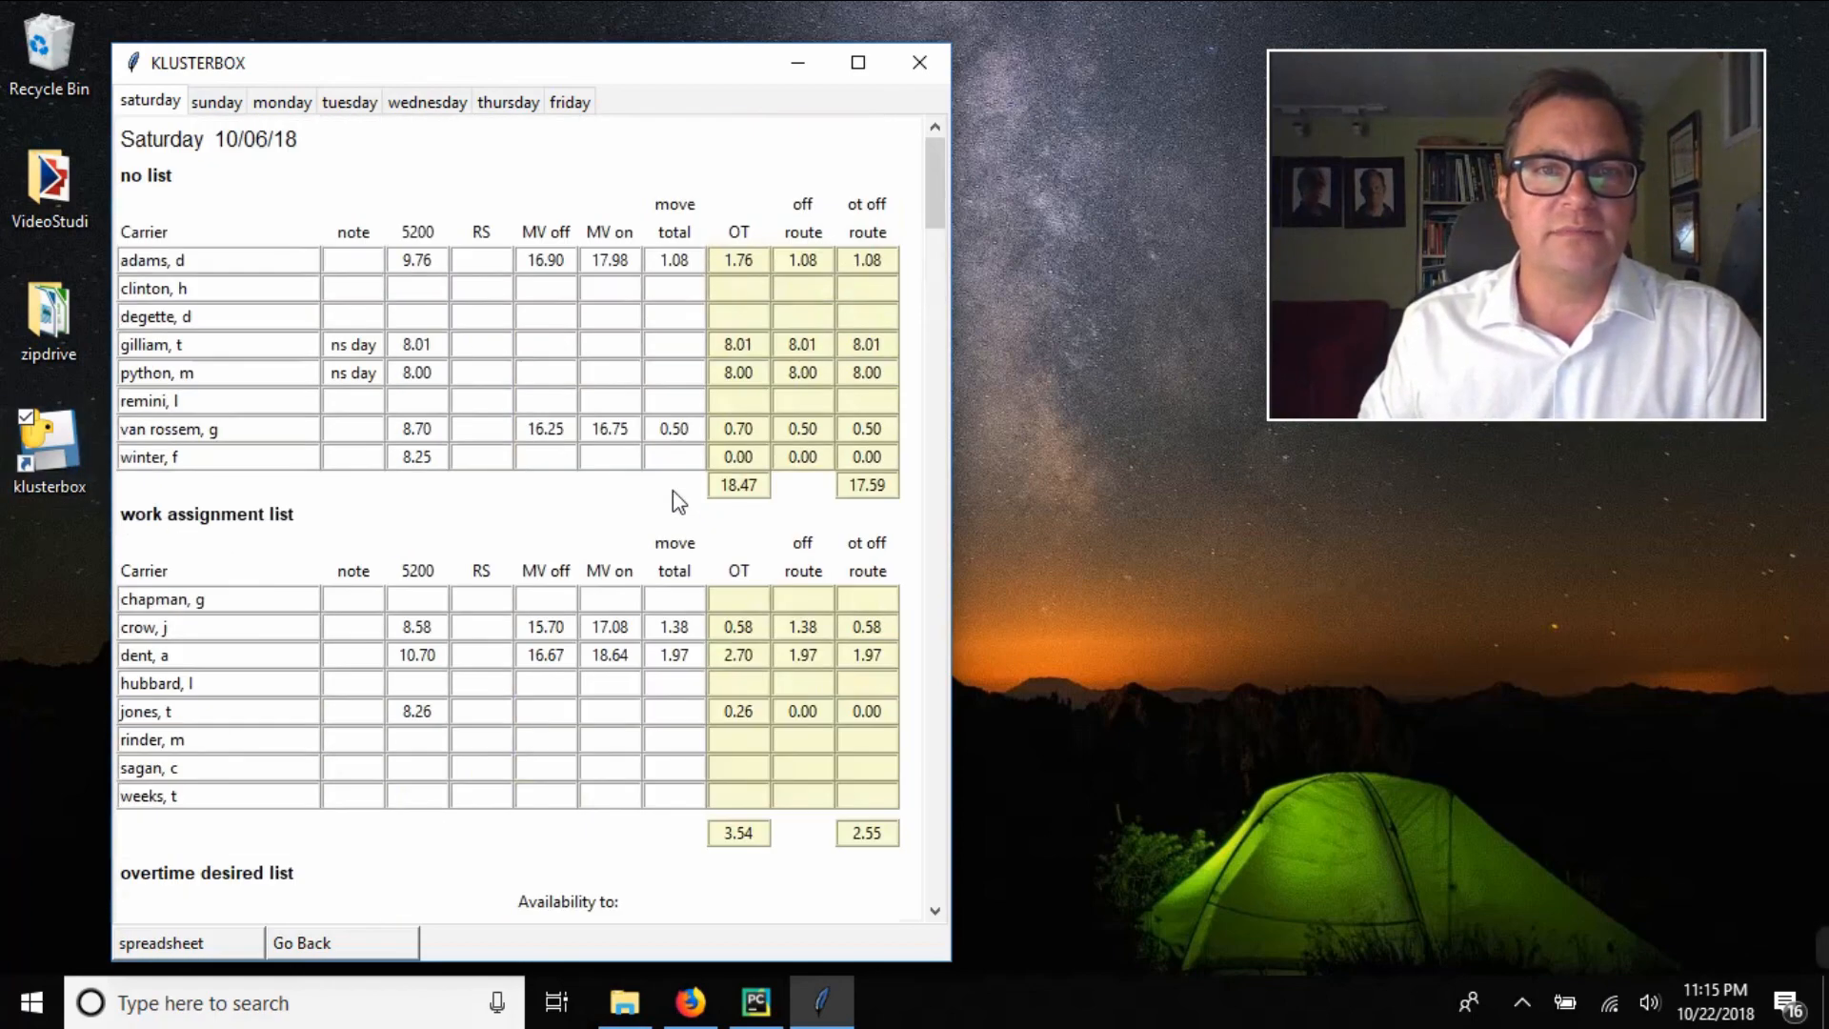